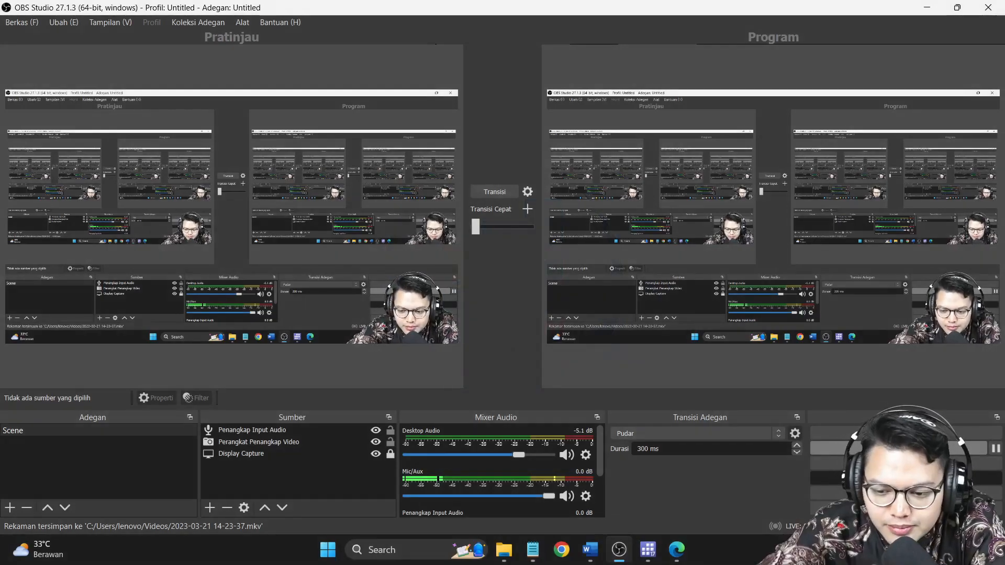
Switch to the Word assignment document and examine the journal reference under Referensi on its last page.
click(926, 8)
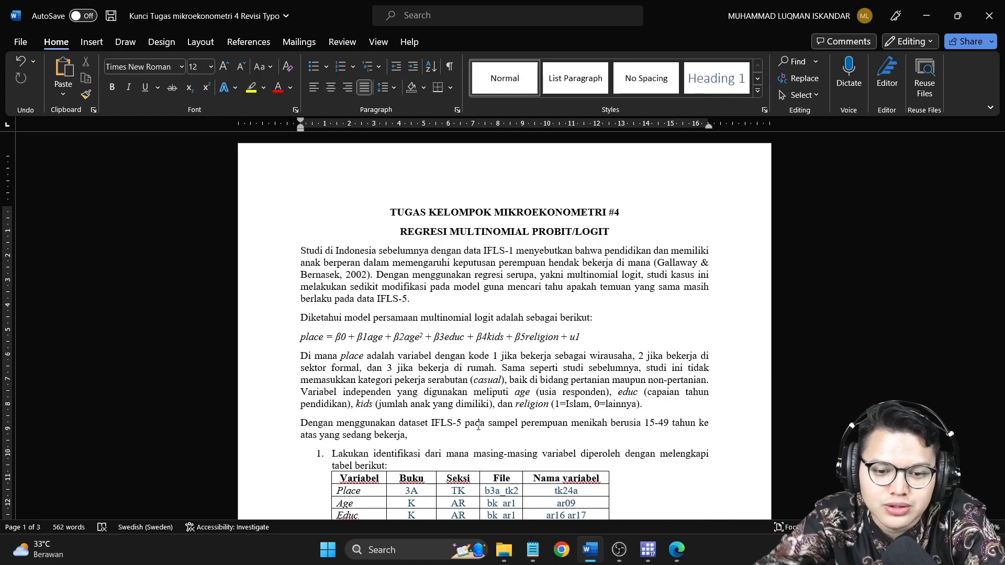
scroll(487, 398, down, 5)
scroll(496, 373, down, 20)
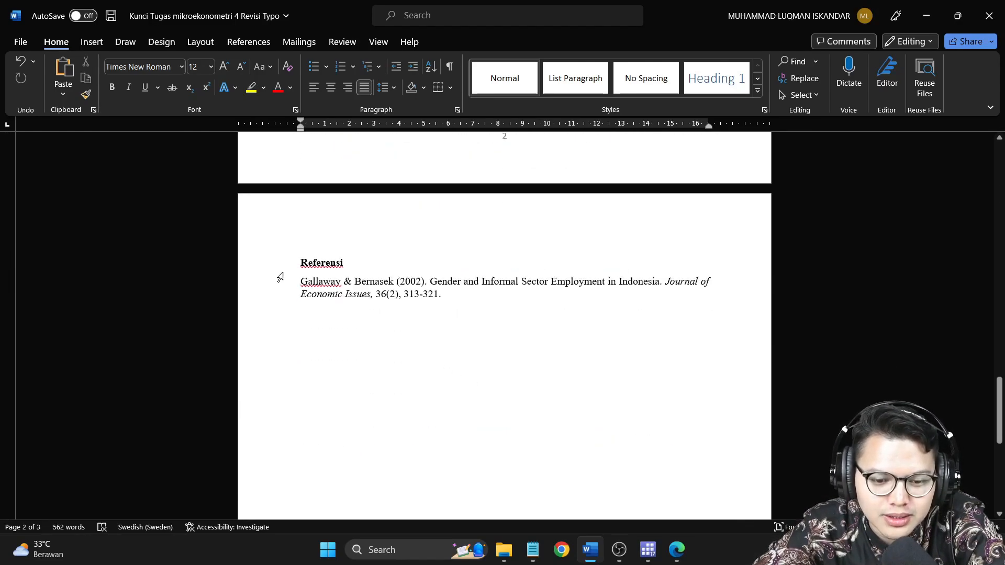
mouse_move(341, 282)
mouse_down()
mouse_move(300, 283)
mouse_move(341, 283)
mouse_move(343, 270)
mouse_up()
click(299, 282)
click(340, 289)
click(343, 270)
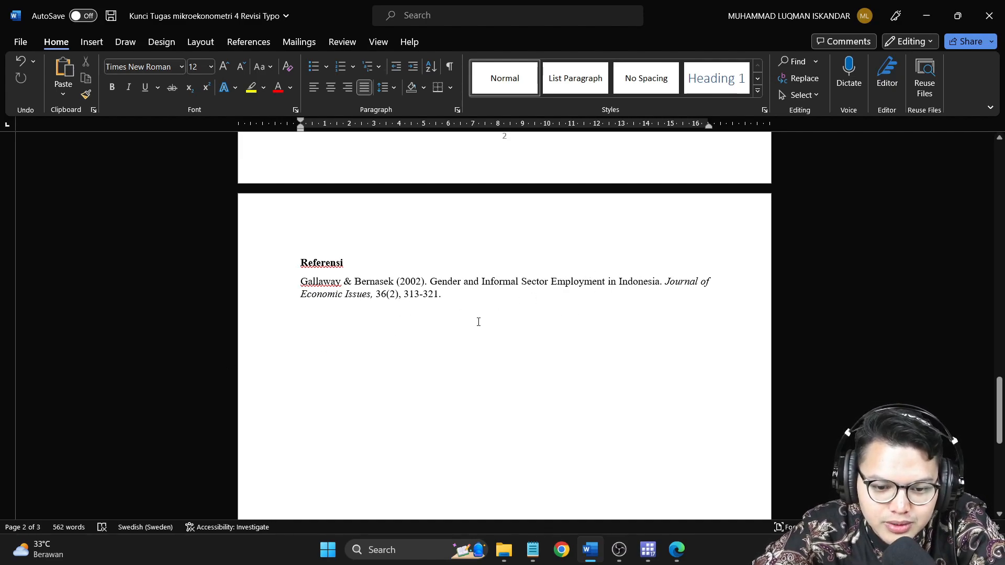
Examine the opening paragraph of the assignment about the earlier IFLS-1 study and the similar multinomial logit regression.
scroll(478, 322, up, 15)
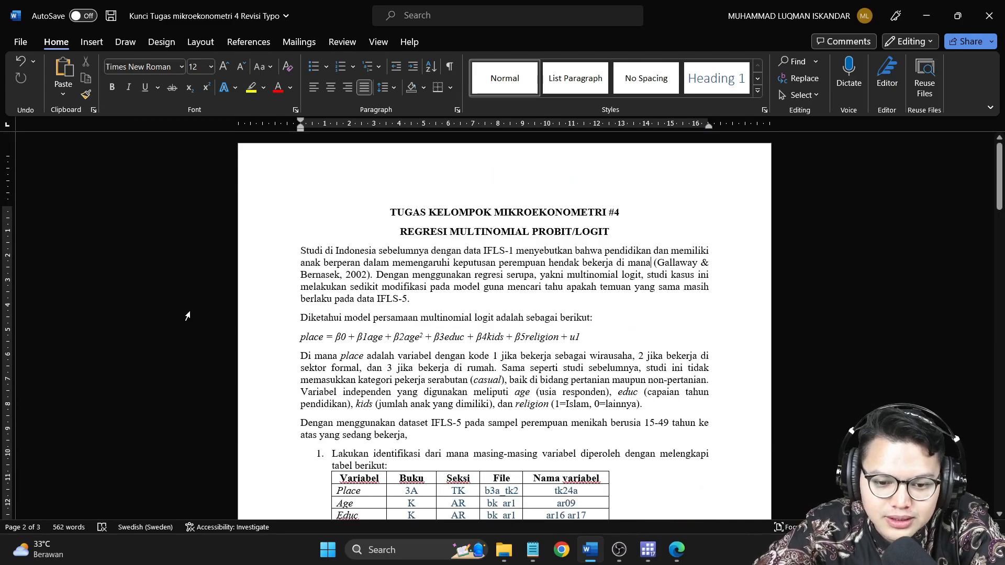
drag(308, 251, 367, 262)
click(377, 287)
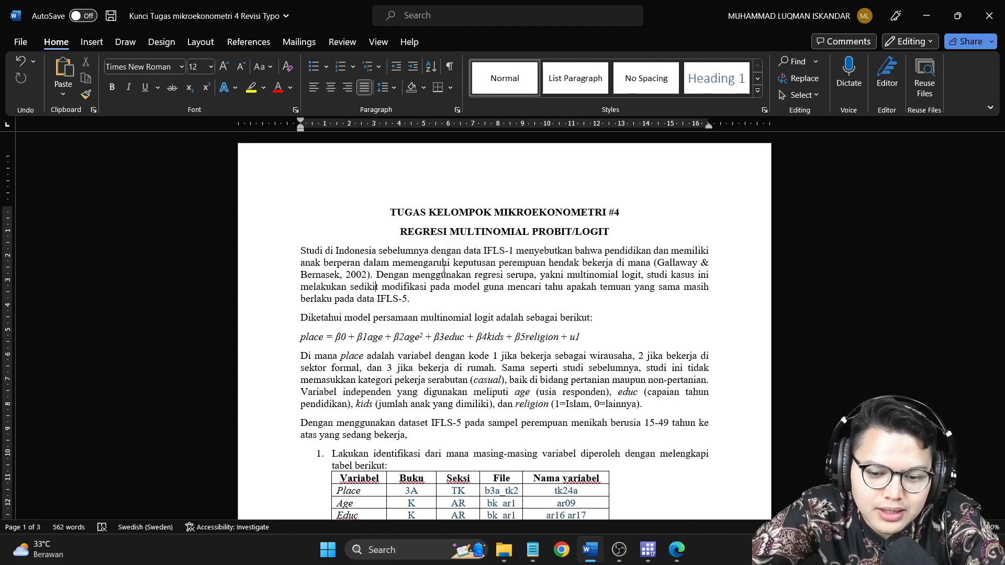
drag(448, 274, 561, 275)
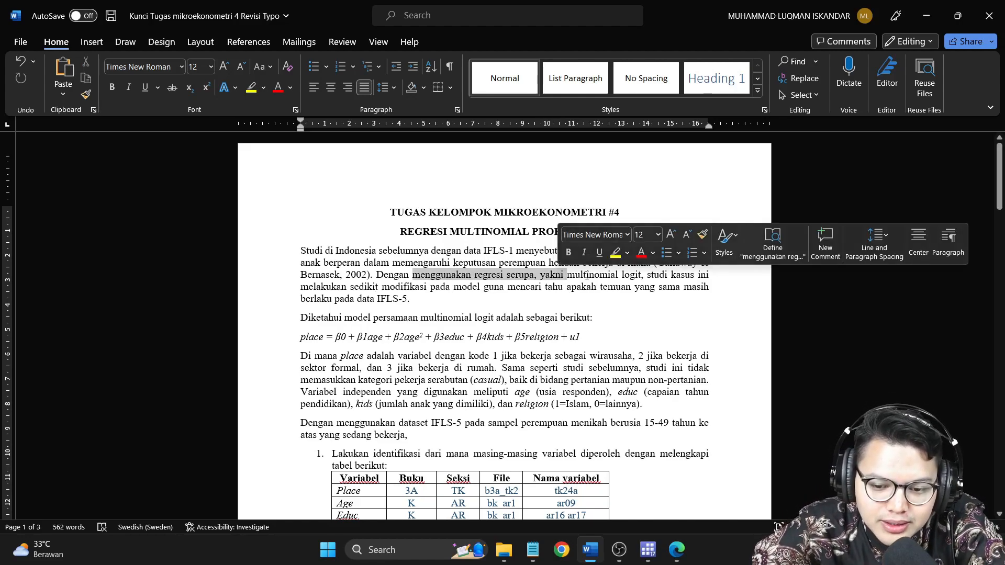
click(607, 275)
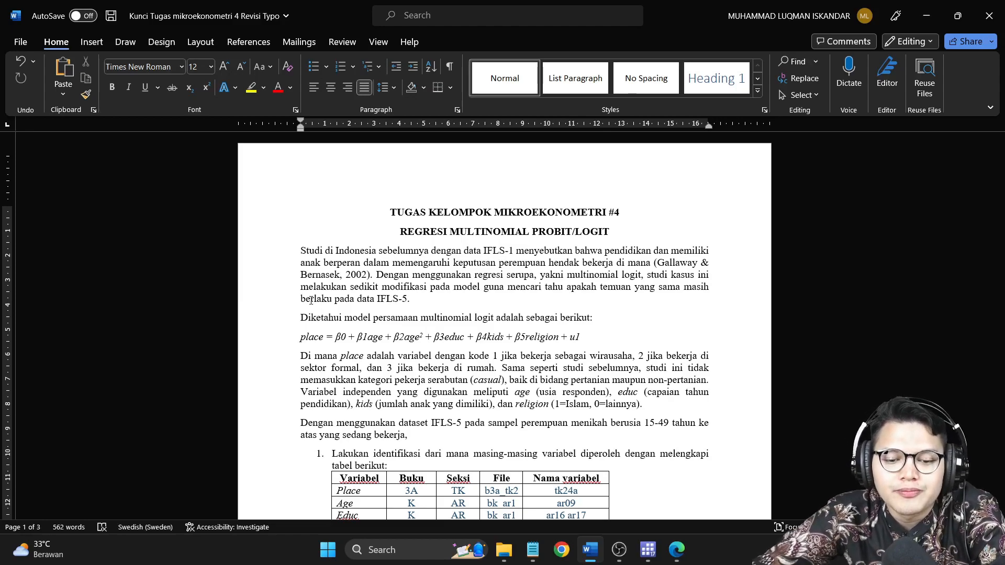
Examine the multinomial logit equation and the definitions of place, age, educ, kids and religion below it.
drag(300, 336, 584, 337)
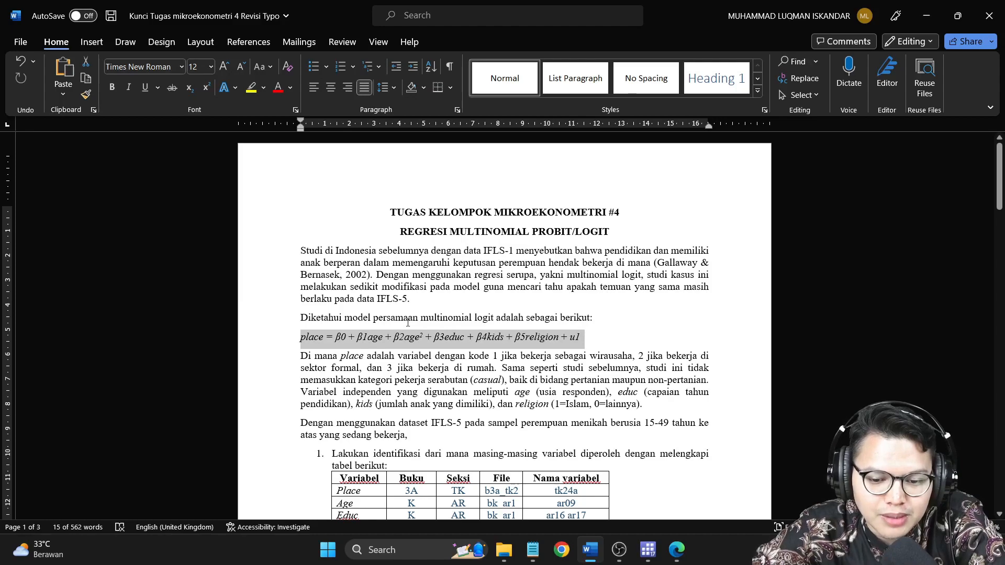
click(469, 338)
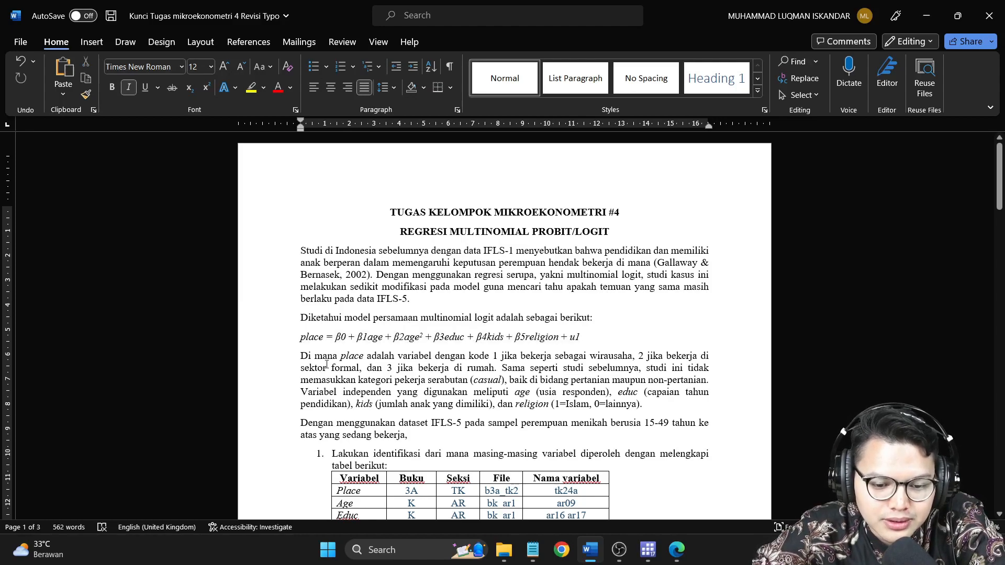
scroll(327, 364, down, 1)
double_click(313, 306)
click(361, 337)
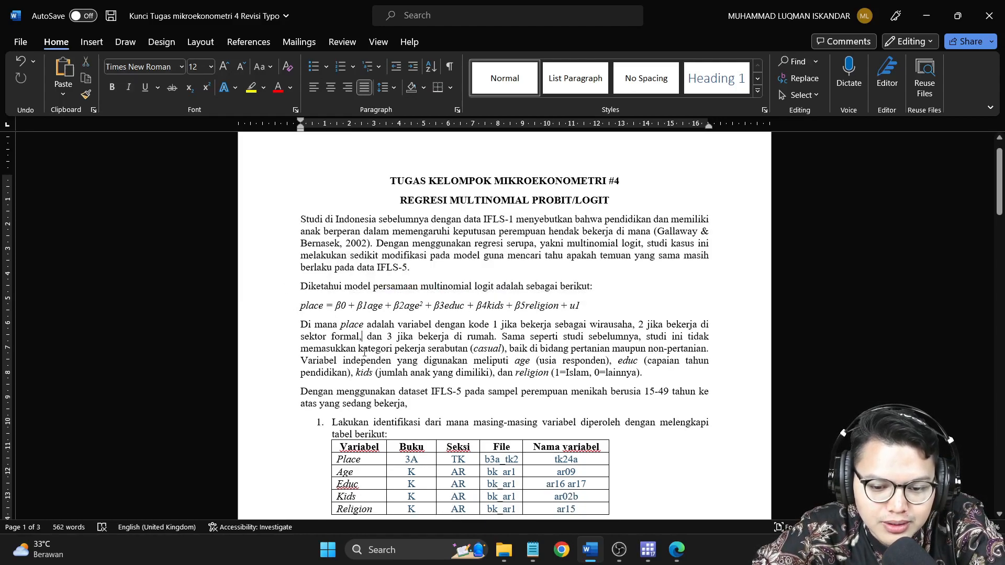
click(488, 338)
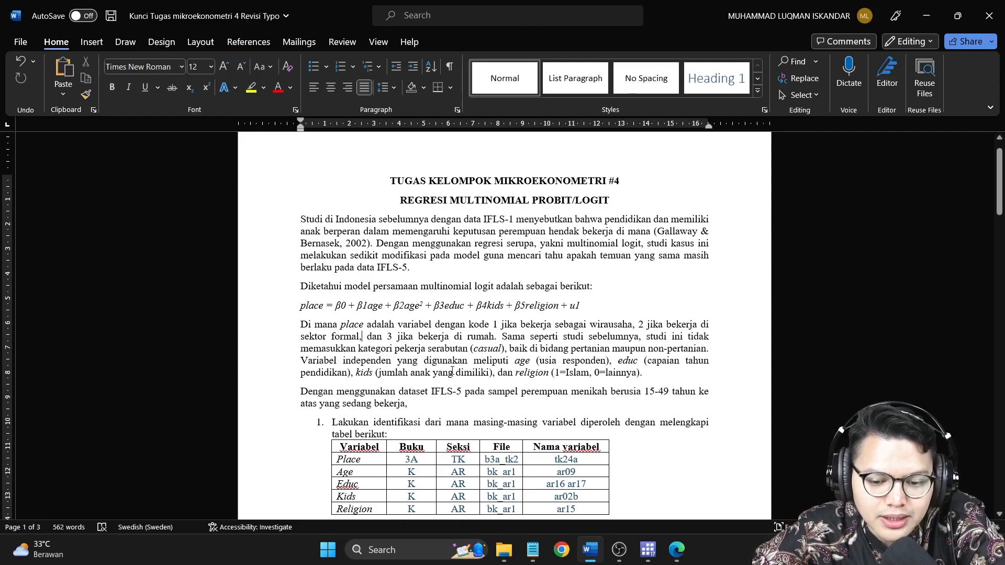
double_click(369, 305)
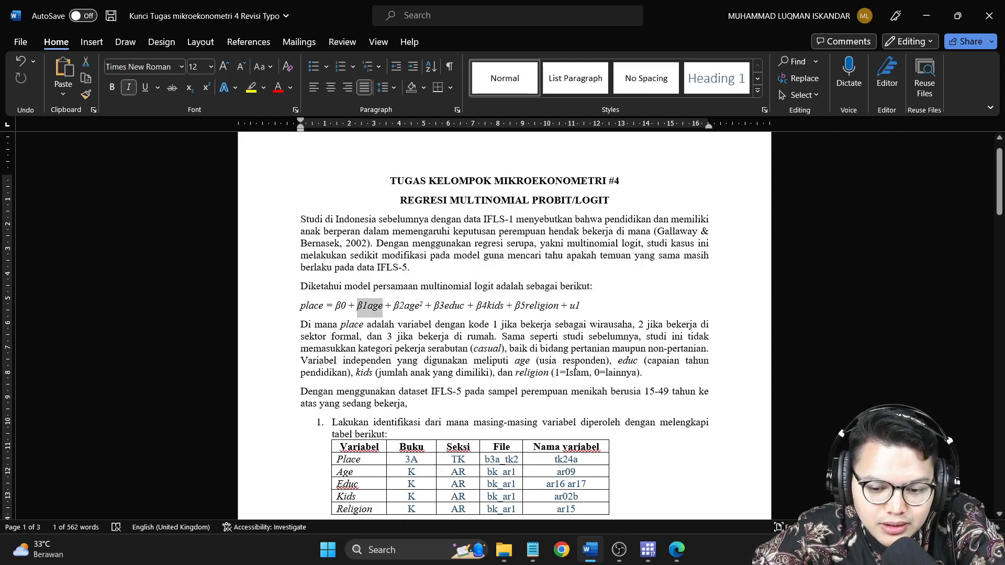
click(575, 366)
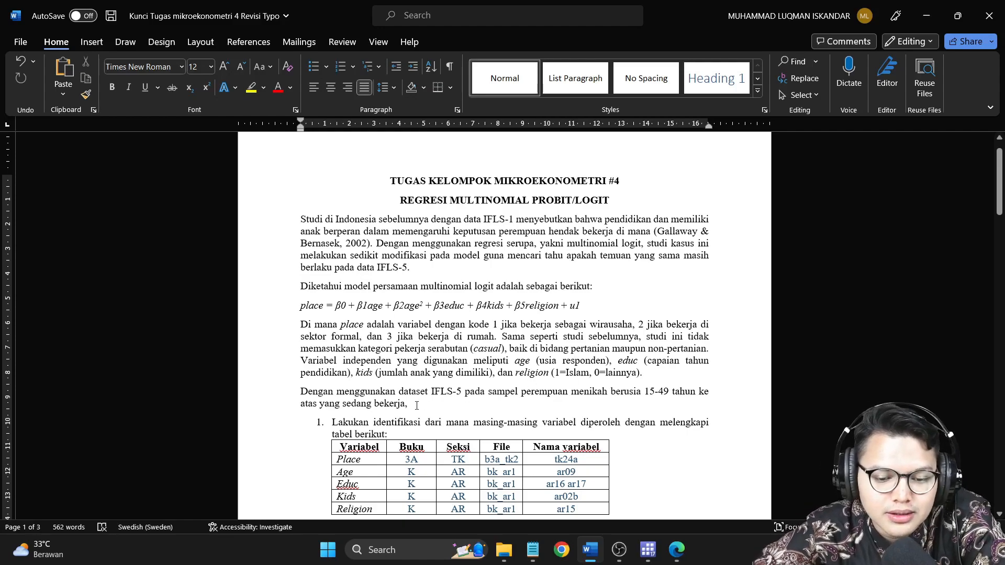
scroll(417, 406, down, 1)
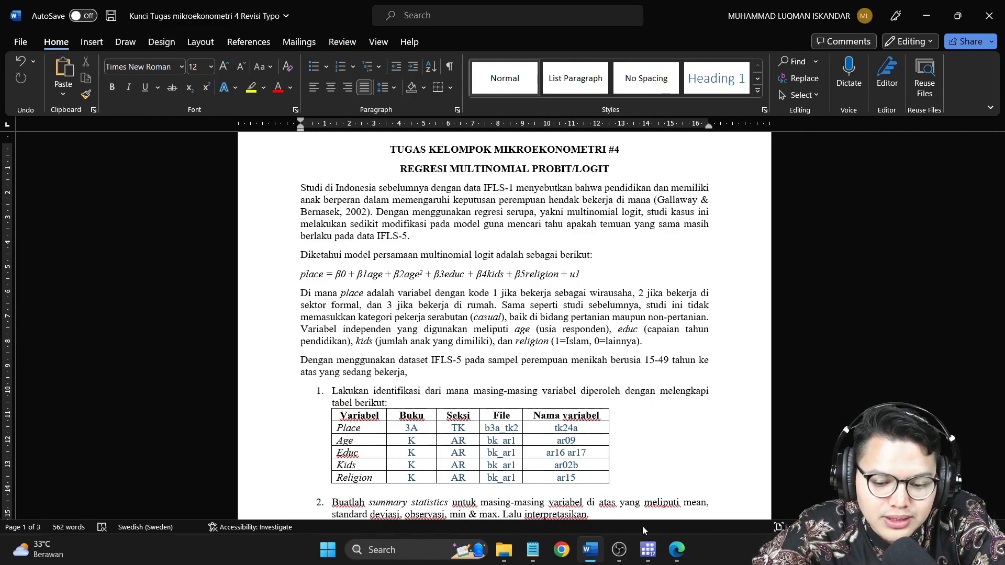
Switch to Edge to view the Buku K and Buku 3A questionnaire PDFs, and return to the Word document.
click(676, 550)
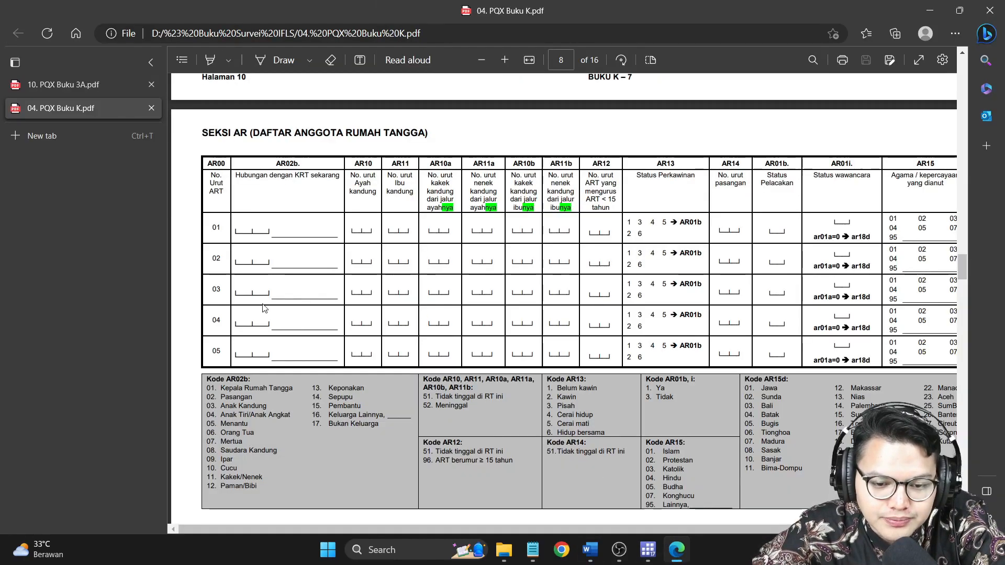
click(89, 90)
key(ctrl+Tab)
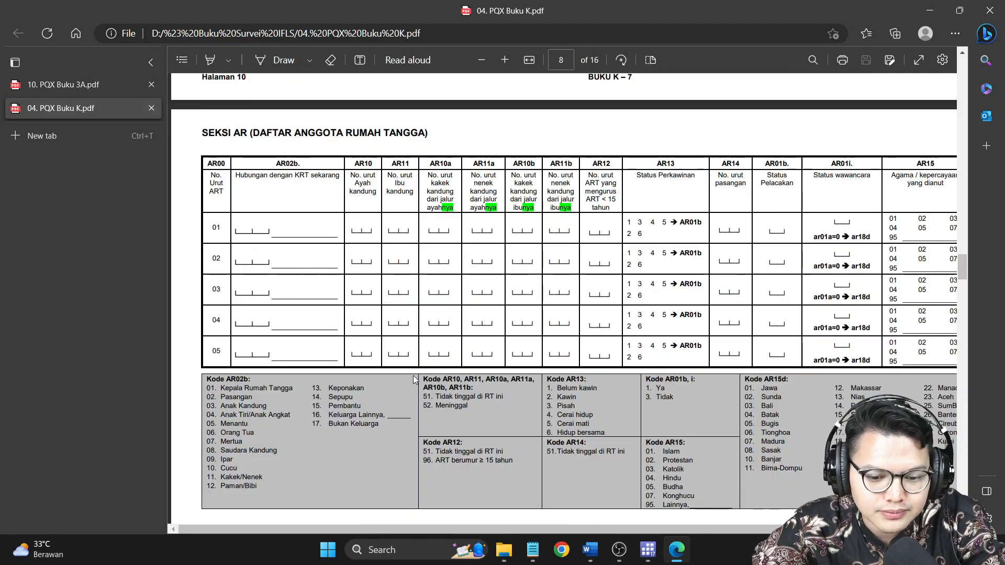
key(ctrl+Tab)
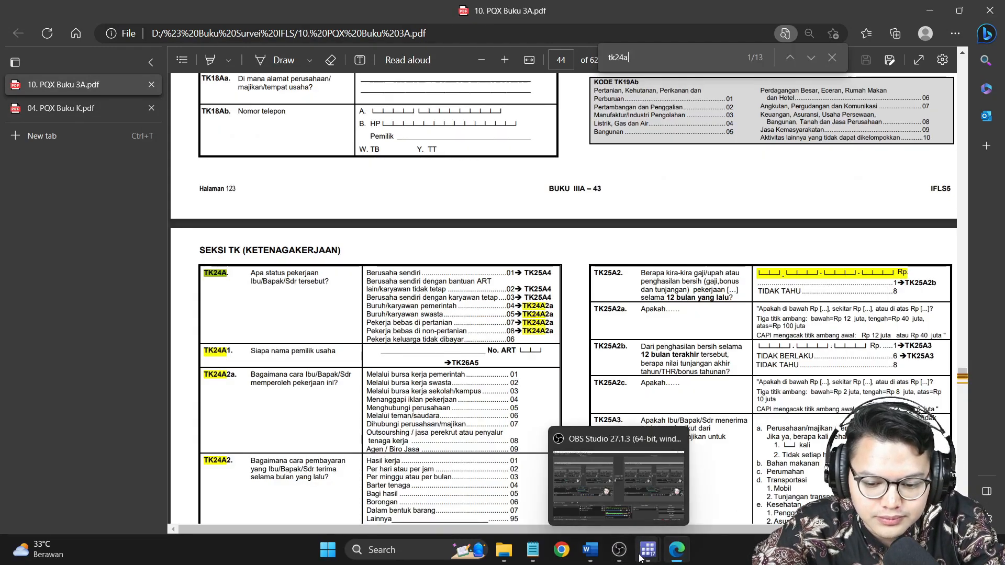
click(590, 549)
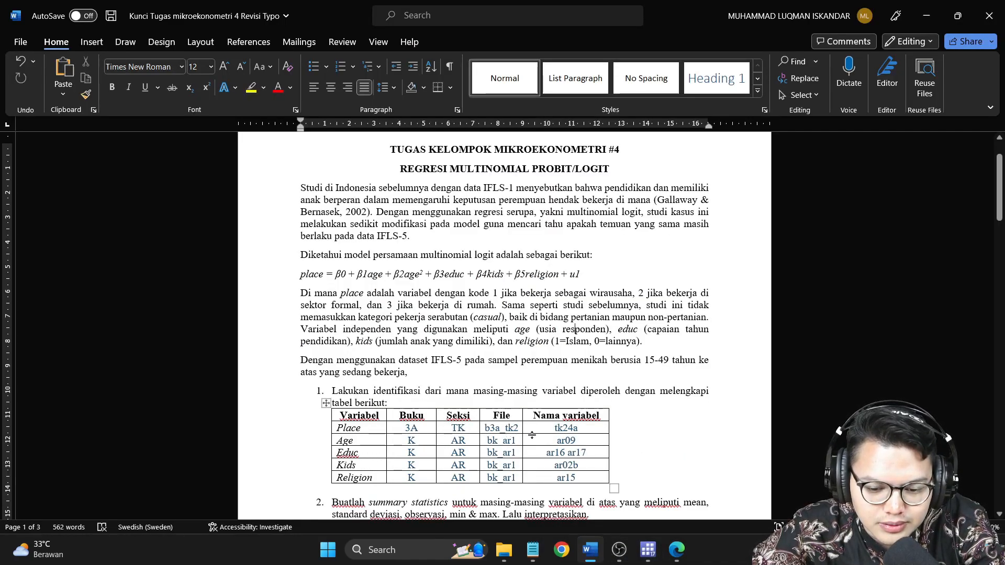
Check the Place row of the variable table against the TK24A job-status options in the Buku 3A PDF in Edge.
click(365, 430)
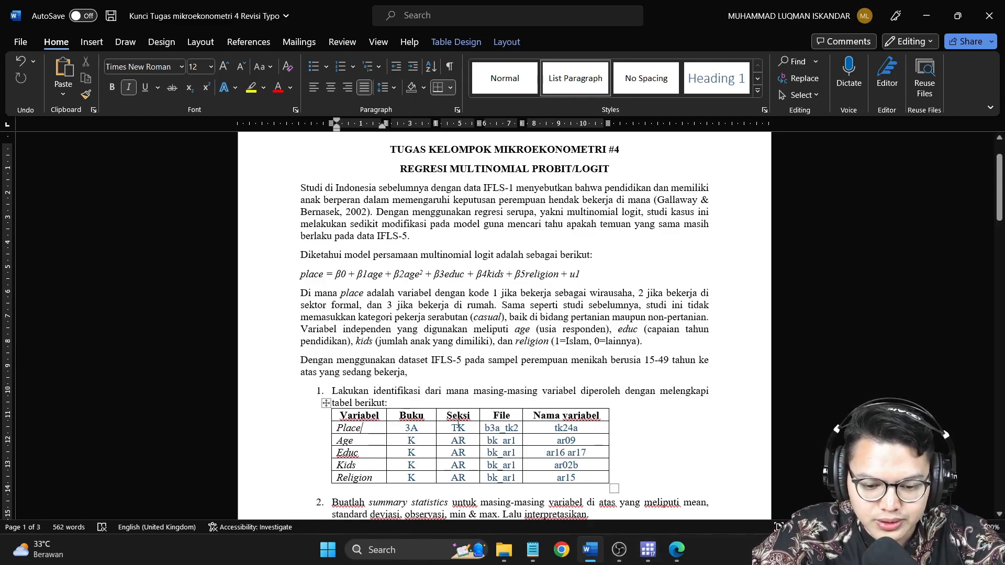
mouse_move(676, 549)
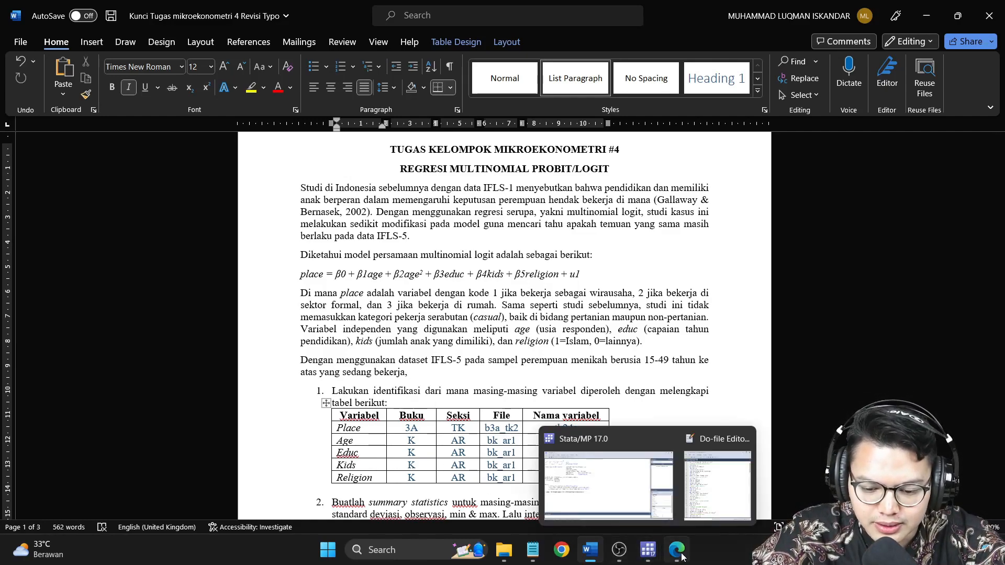
click(599, 476)
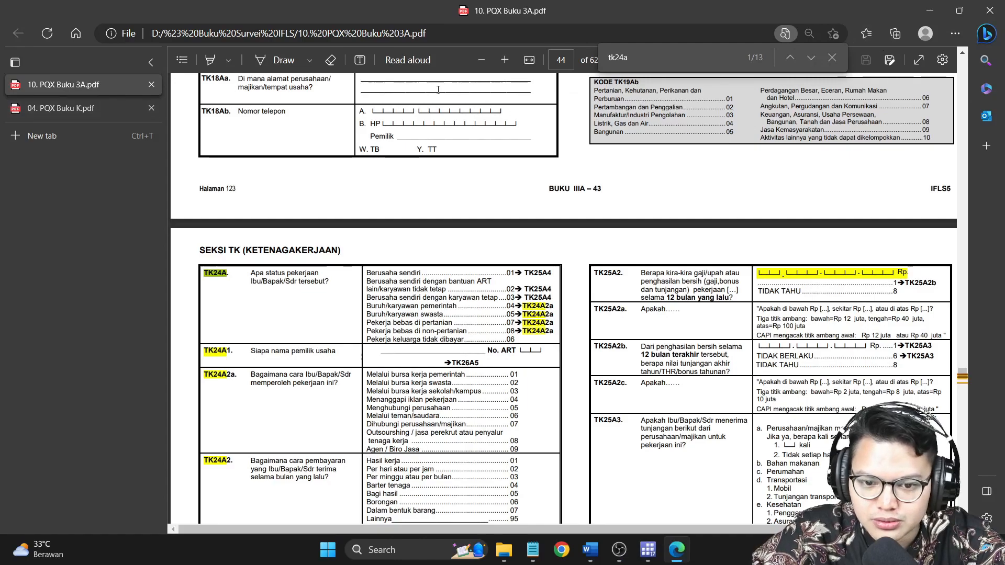
click(334, 290)
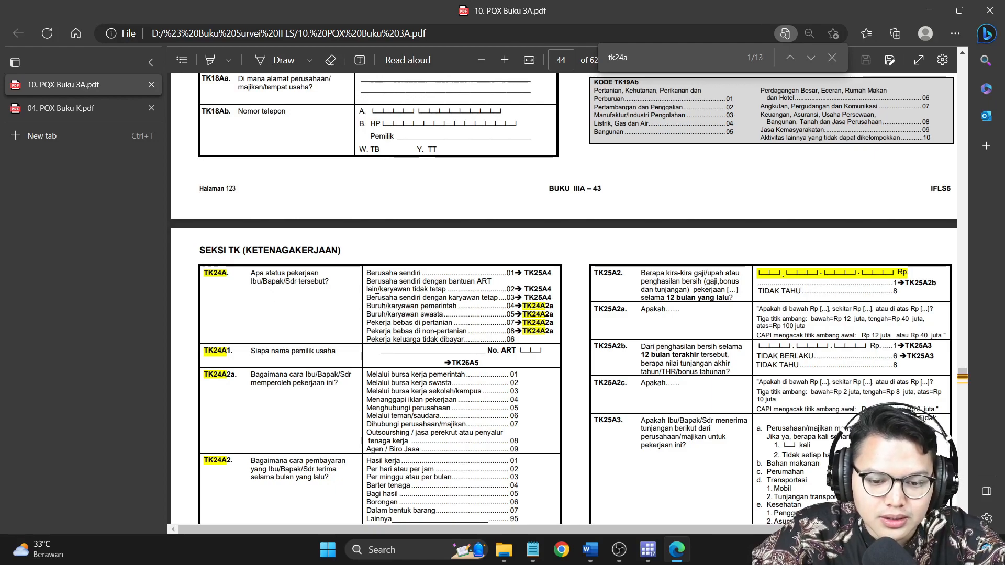
drag(367, 273, 516, 317)
click(515, 328)
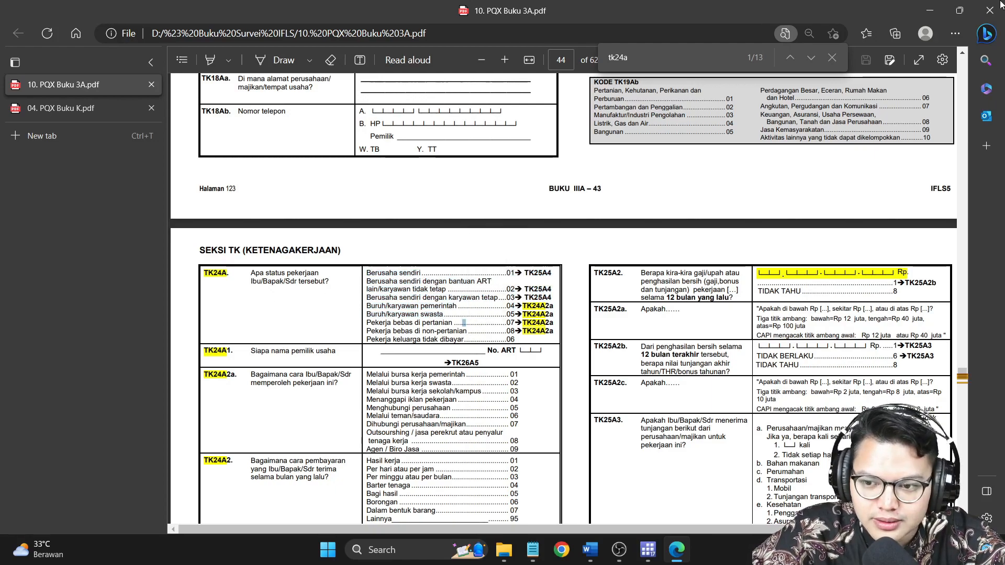
click(929, 10)
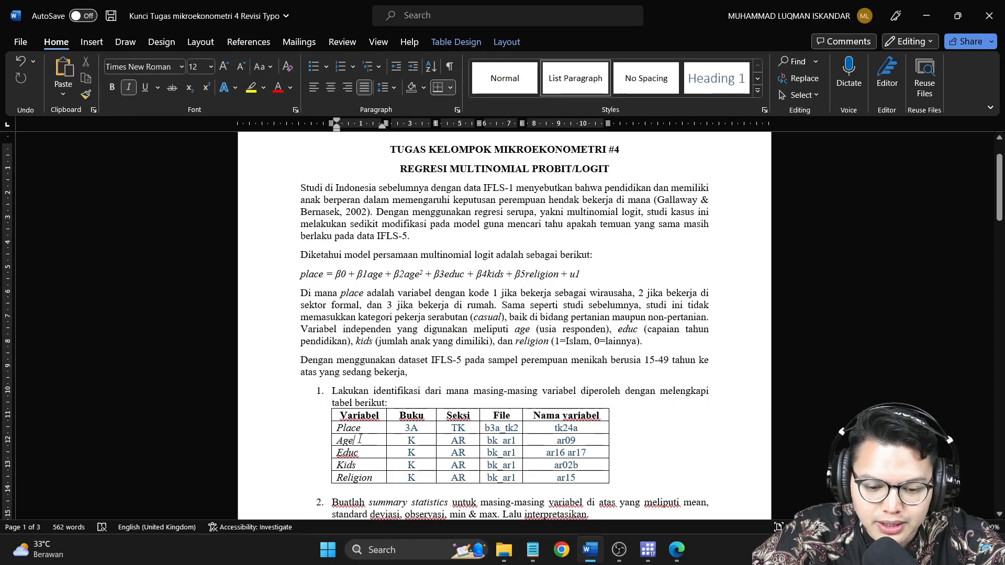
Search the Buku K PDF in Edge for ar09 and examine the age question behind the table's Age row.
click(429, 441)
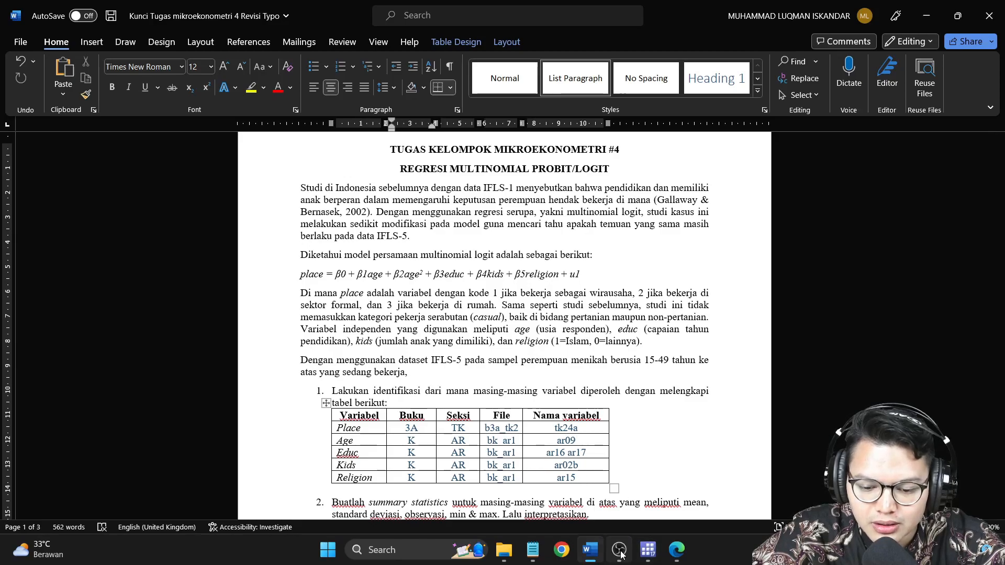
click(676, 550)
click(73, 108)
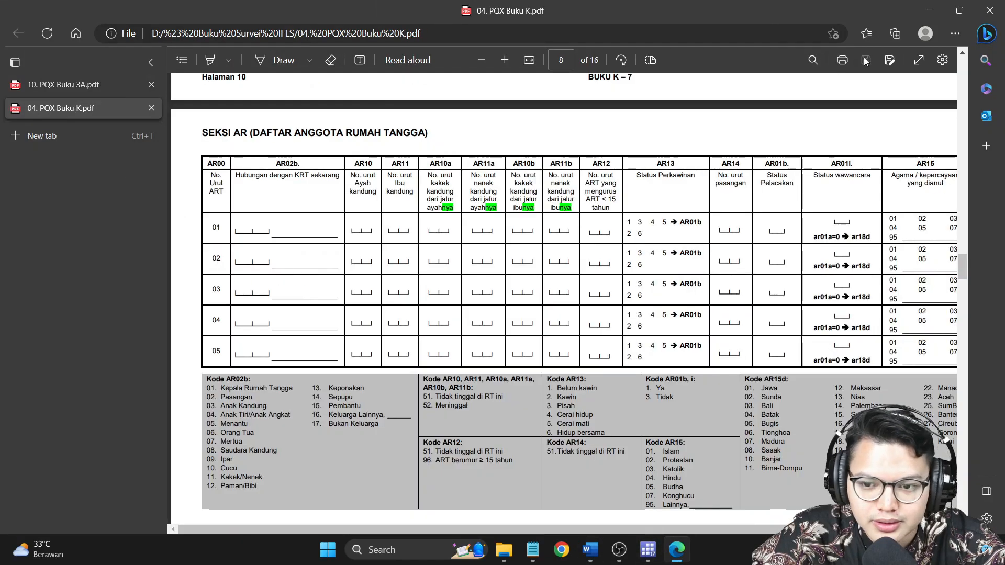
key(ctrl+f)
text(ar09)
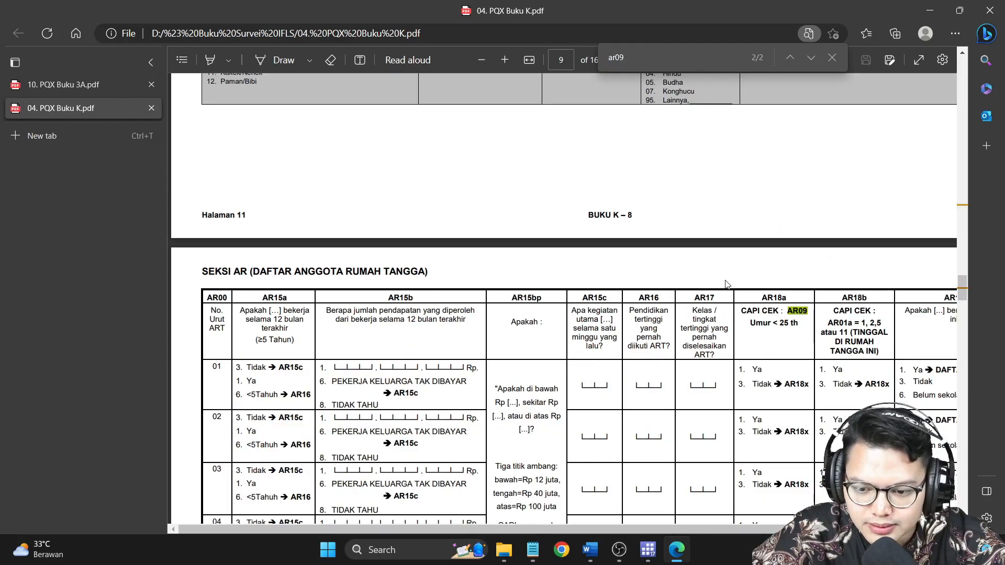
key(Return)
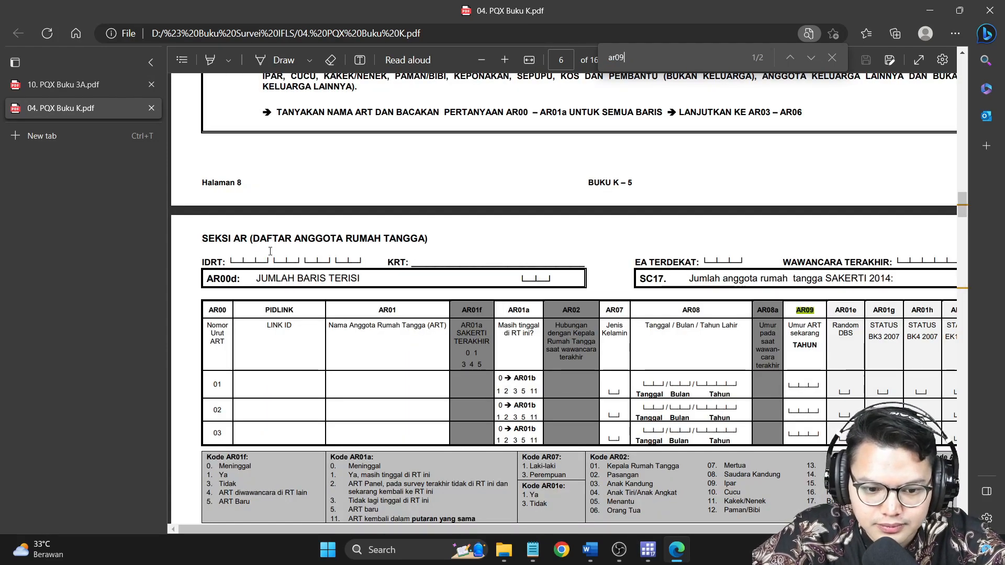
drag(789, 325, 817, 346)
click(801, 334)
click(818, 339)
click(929, 10)
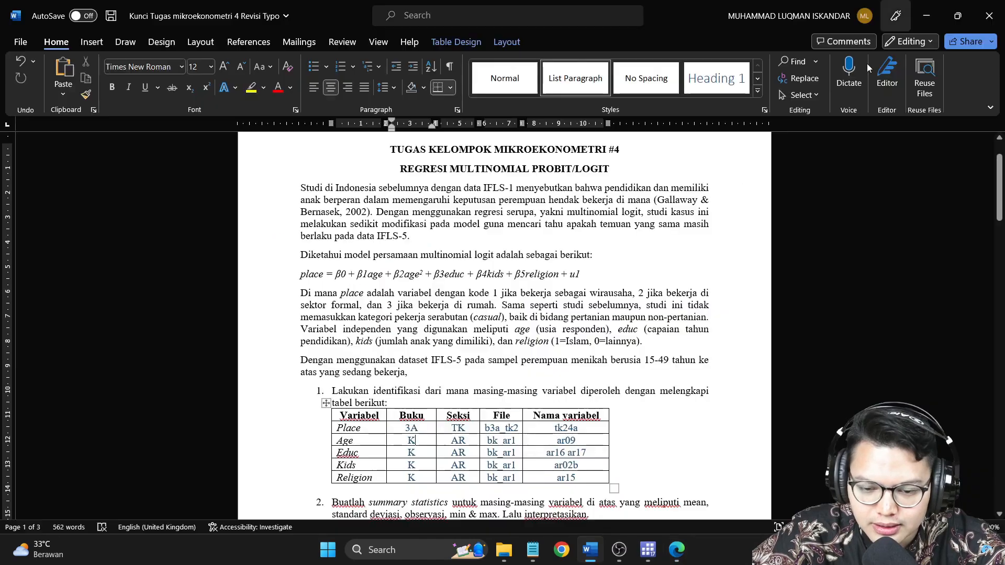
For the Educ row, search the Buku K PDF in Edge for ar16 and examine the AR16 and AR17 education questions.
scroll(399, 444, down, 1)
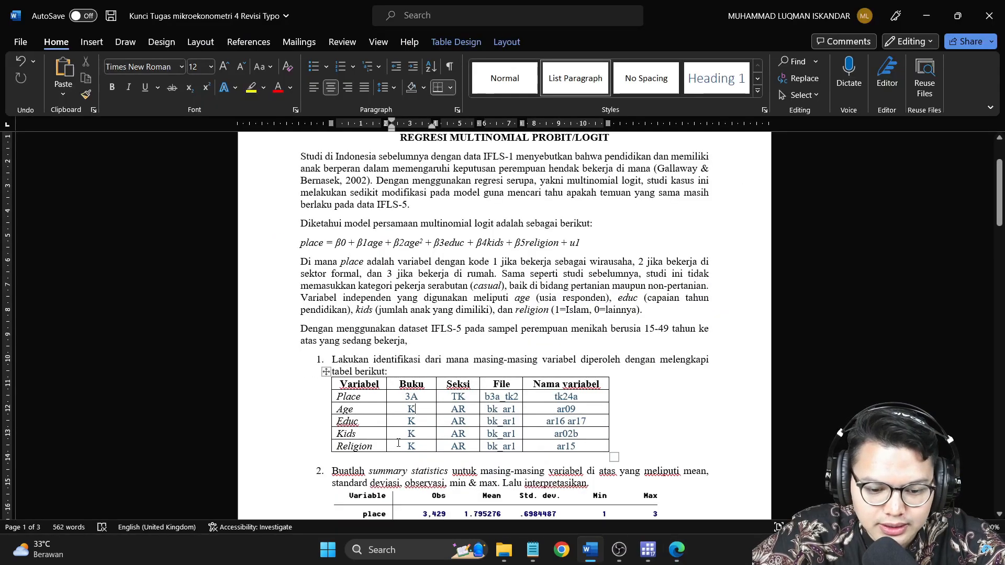
click(375, 423)
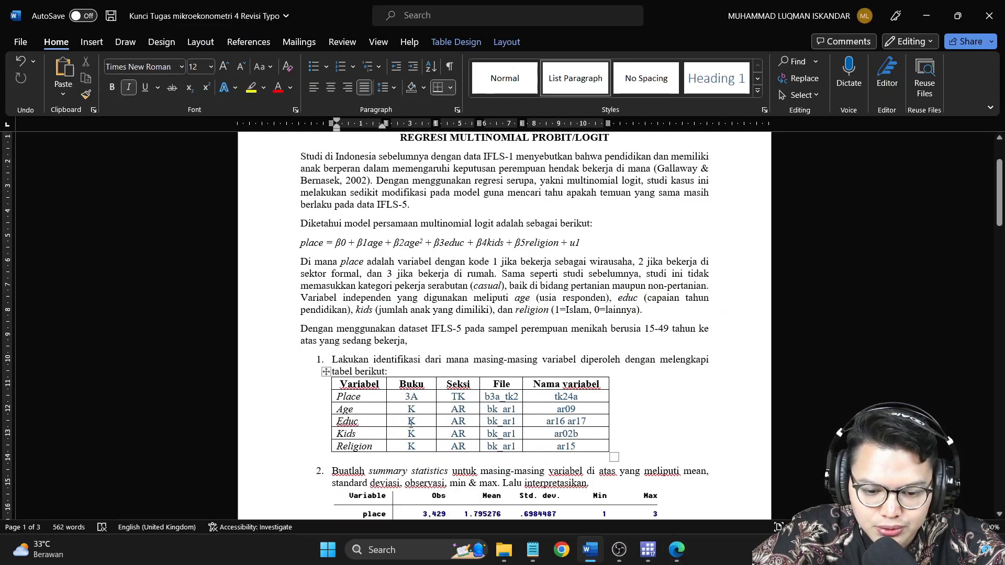
click(559, 420)
click(677, 549)
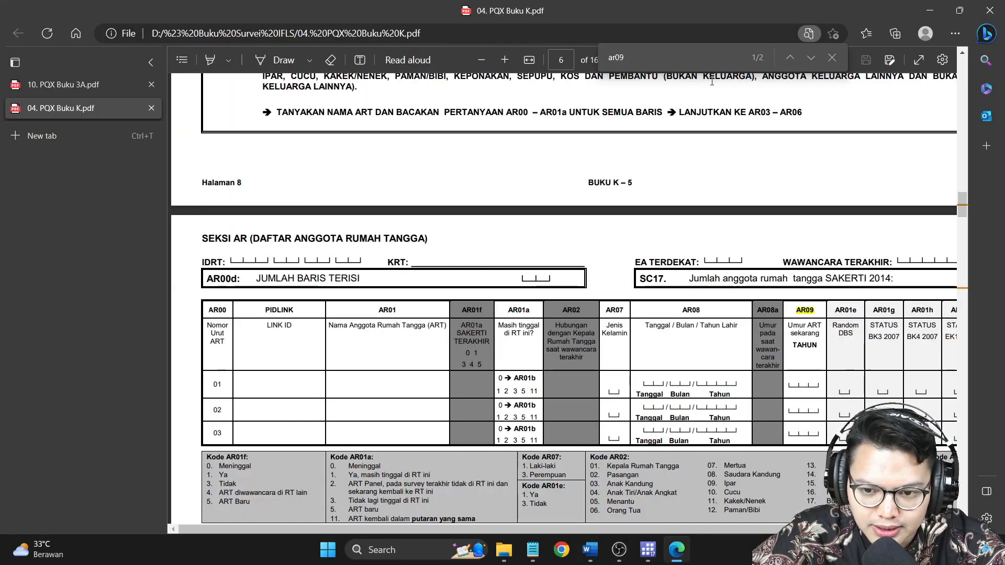
click(675, 48)
key(BackSpace)
key(BackSpace)
text(1)
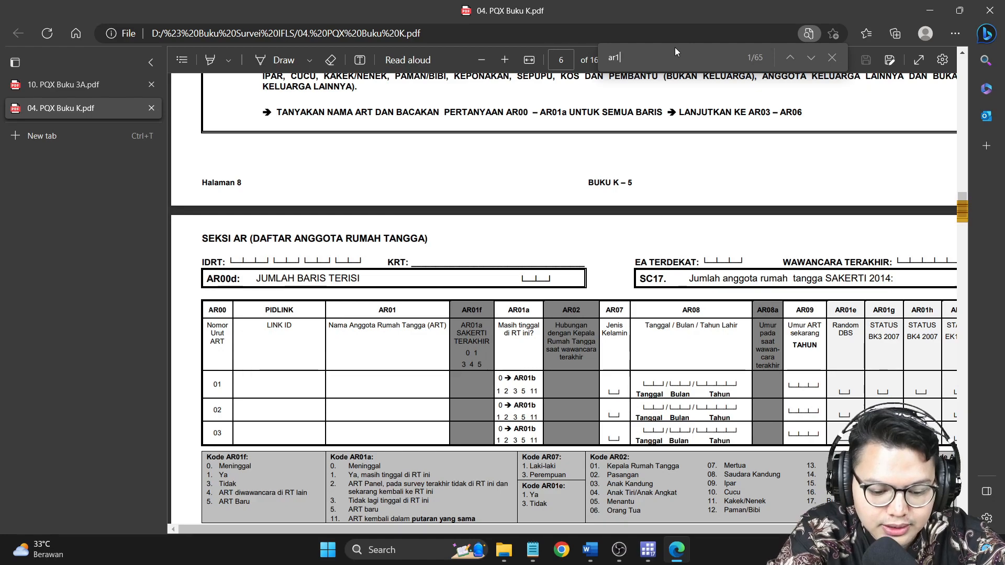
text(6)
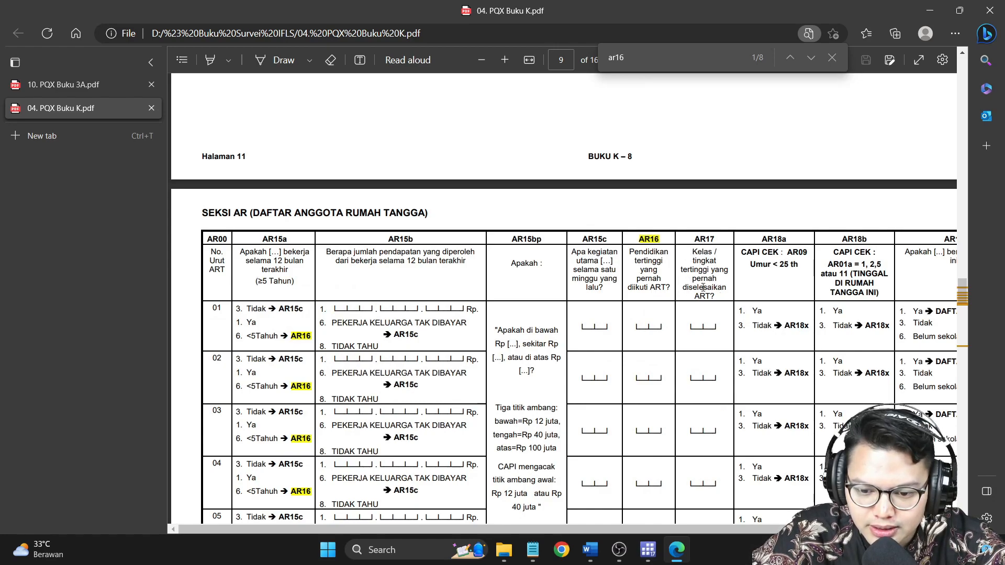
key(alt+Tab)
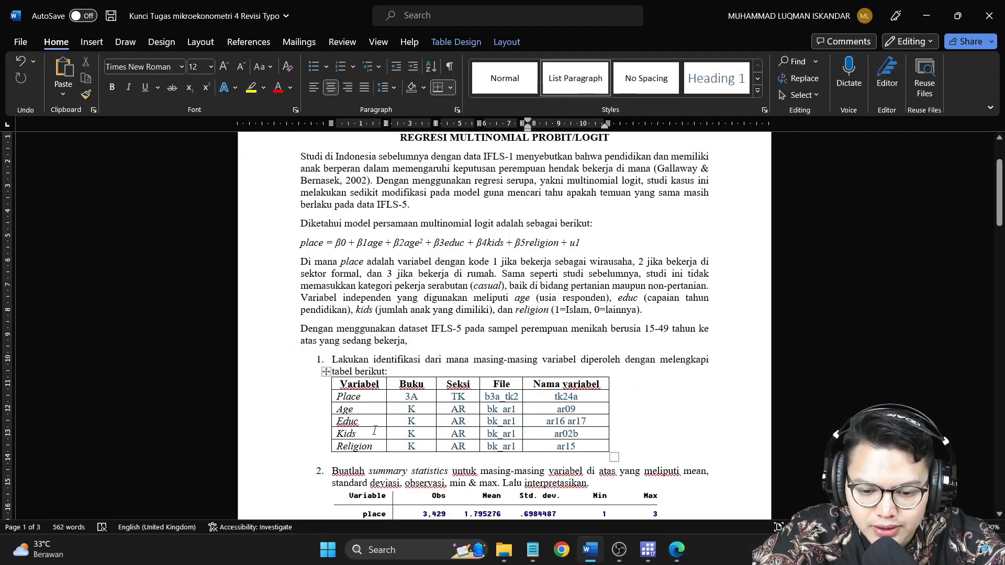
For the Kids row, search the Buku K PDF in Edge for ar02b and examine the household-relationship question and its biological-child code.
click(365, 430)
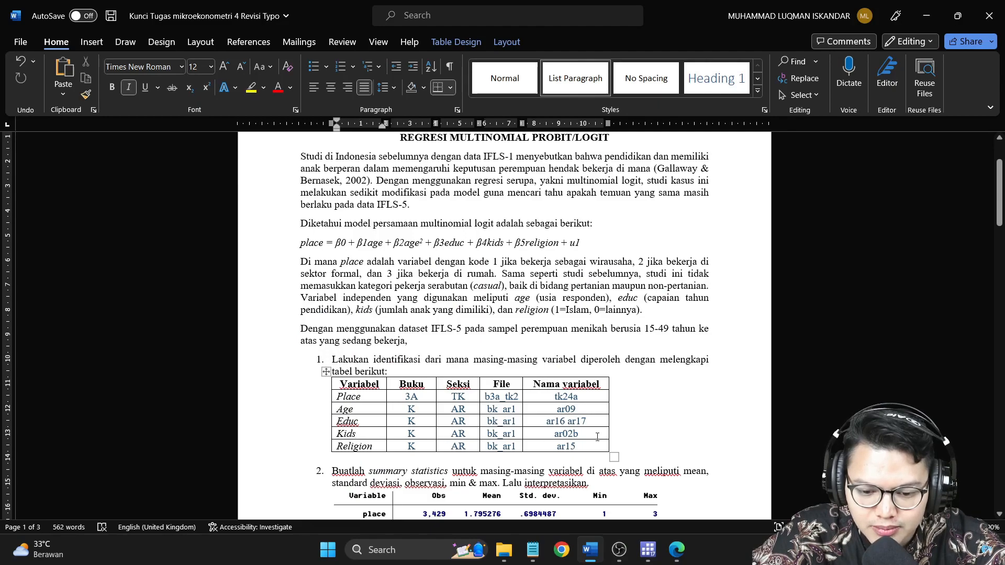
click(676, 550)
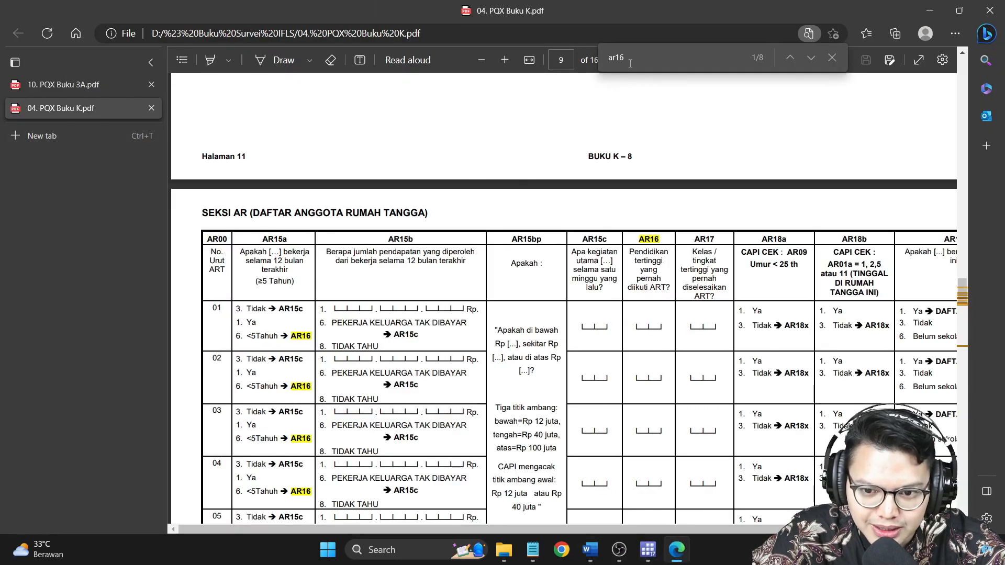
text(02b)
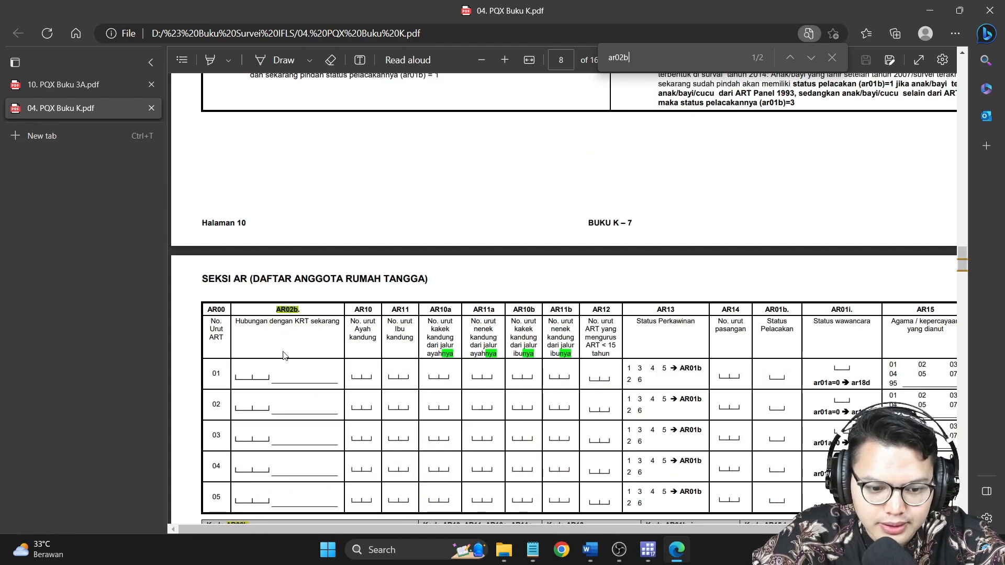
drag(233, 324, 341, 326)
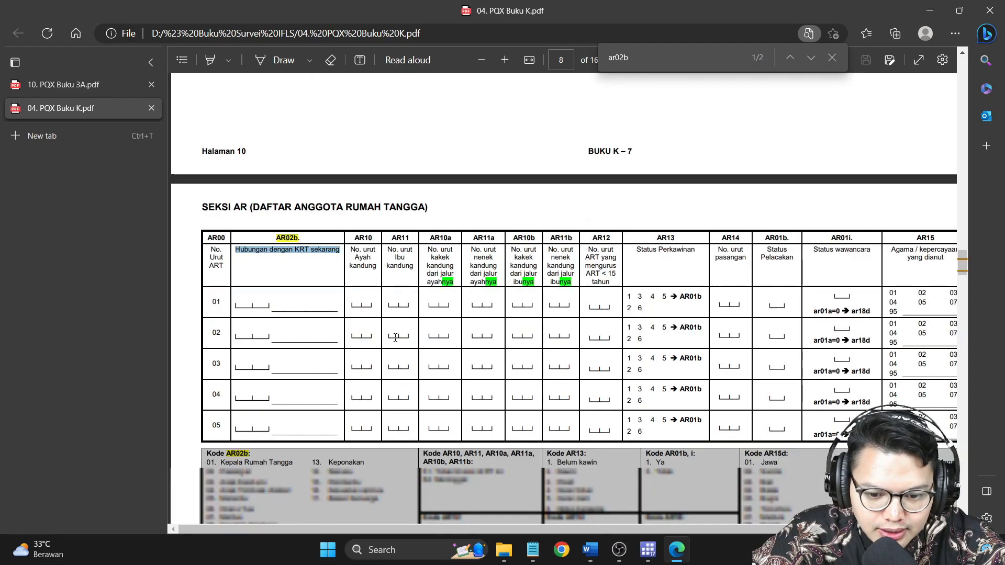
scroll(262, 345, down, 4)
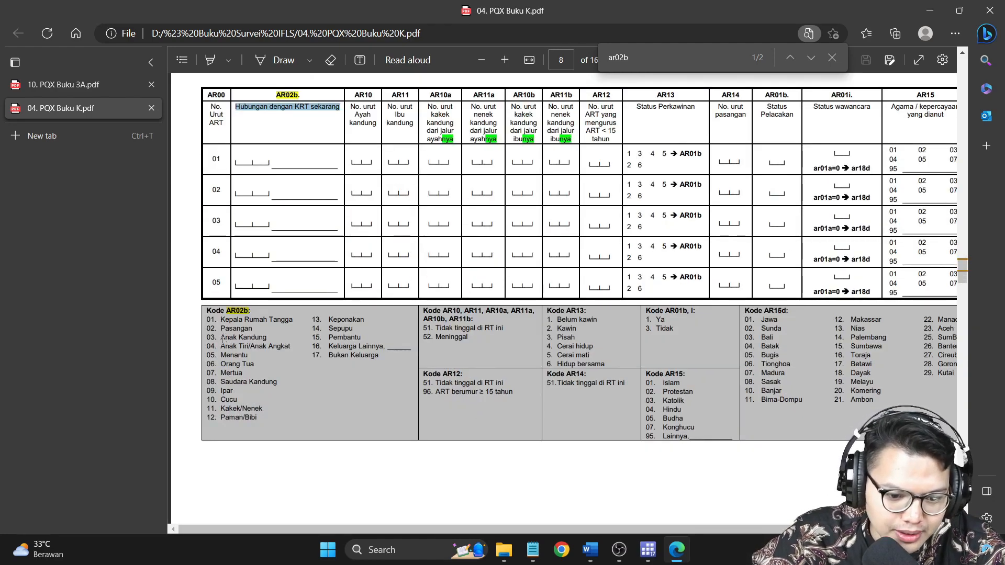
drag(206, 337, 282, 334)
click(275, 333)
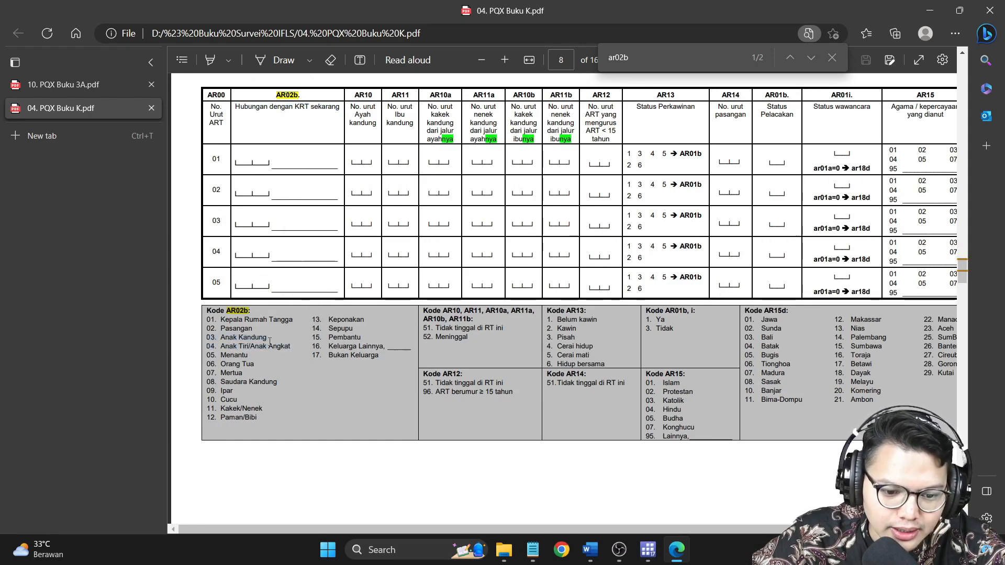
click(924, 8)
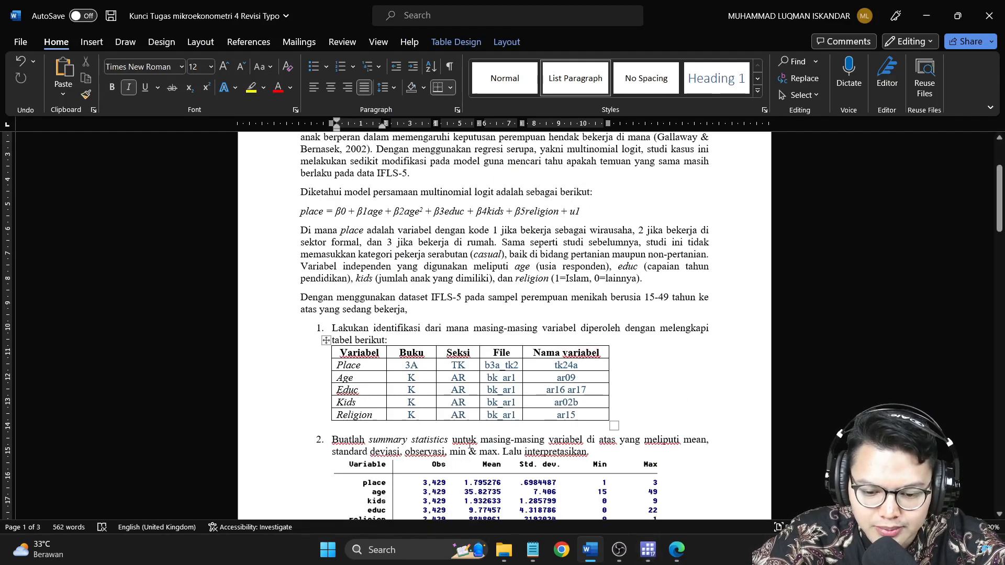
For the Religion row, search the Buku K PDF in Edge for ar15 and examine the religion question and its answer codes.
click(676, 549)
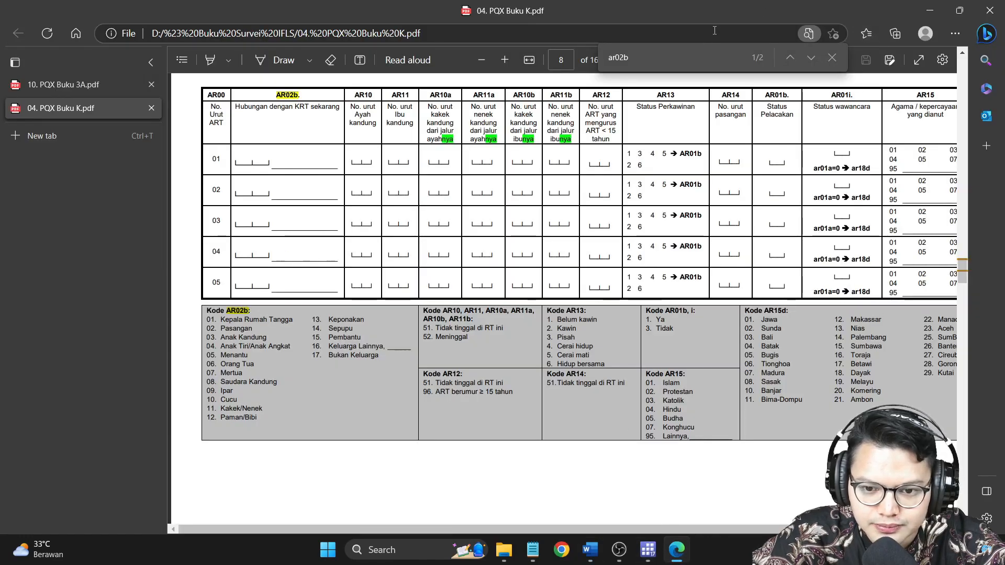
key(BackSpace)
key(BackSpace)
key(BackSpace)
text(15)
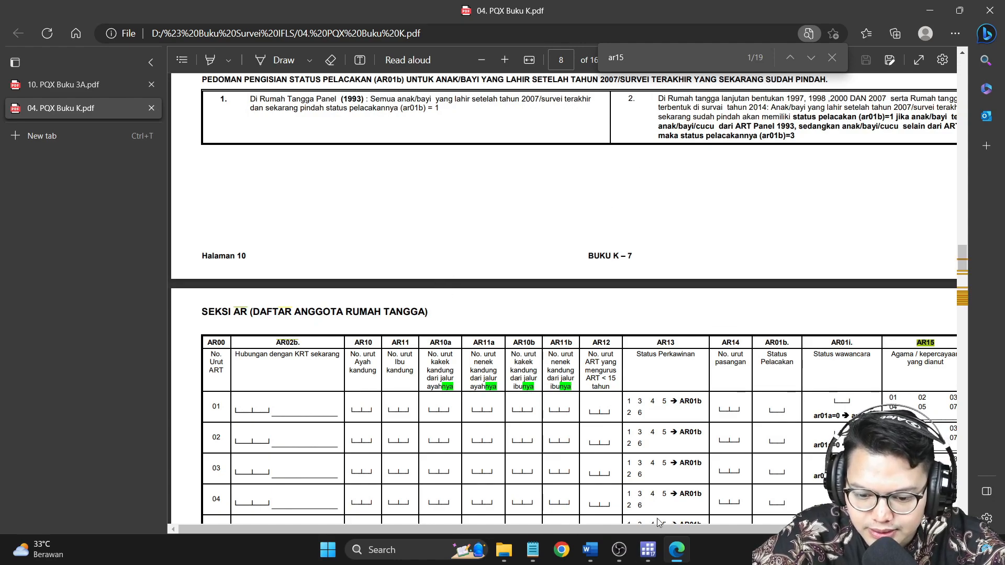
drag(661, 528, 744, 528)
scroll(759, 324, down, 1)
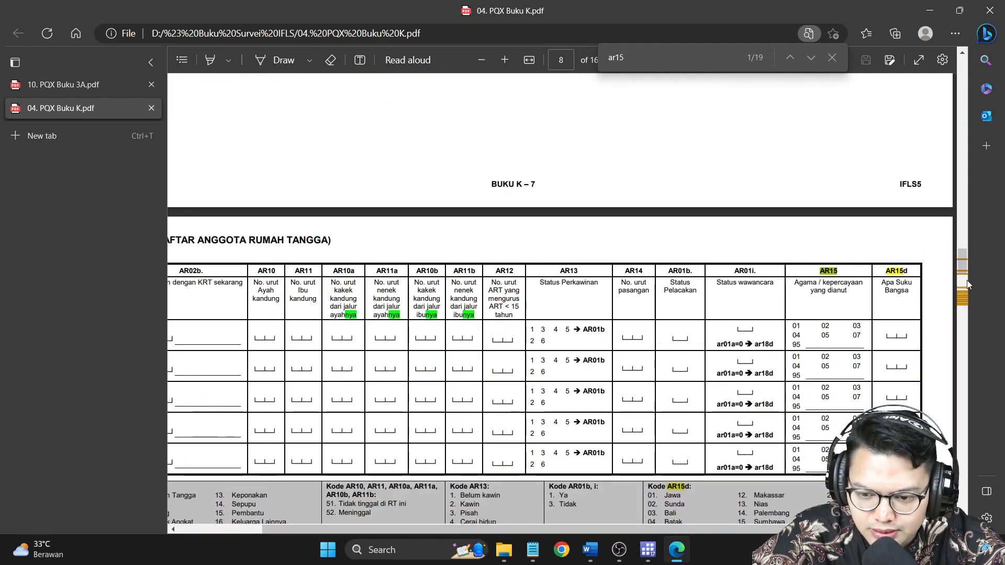
scroll(826, 310, down, 1)
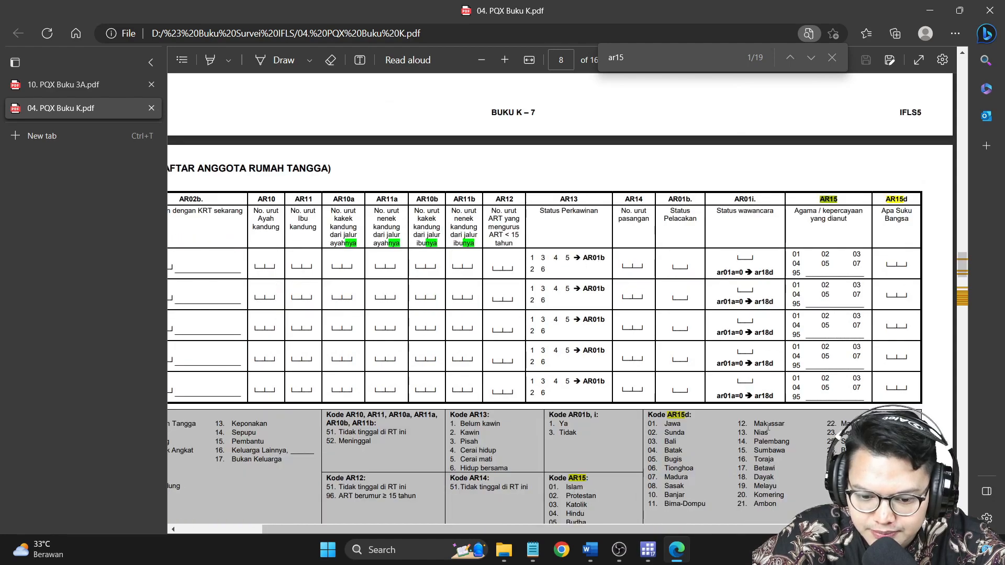
scroll(824, 194, down, 1)
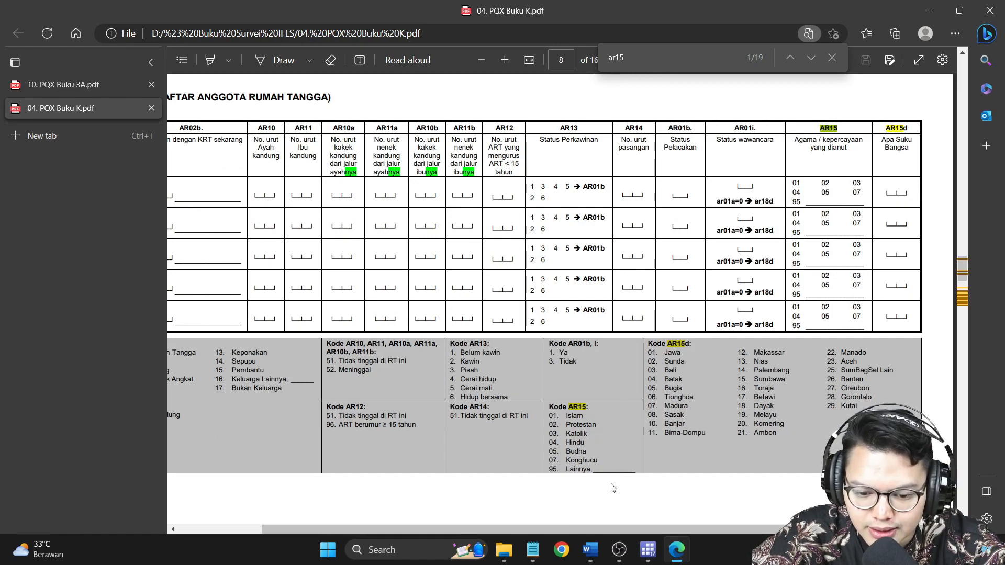
click(930, 12)
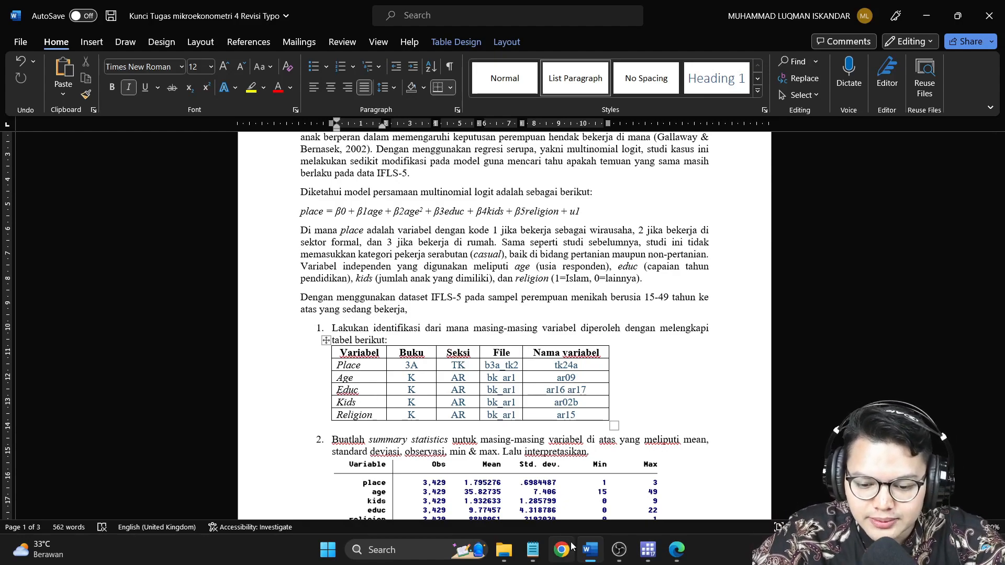
Switch to Stata's Kunci Multinomial do-file, moving its window clear of the results, and reread the assignment's introduction in Word before returning.
click(648, 559)
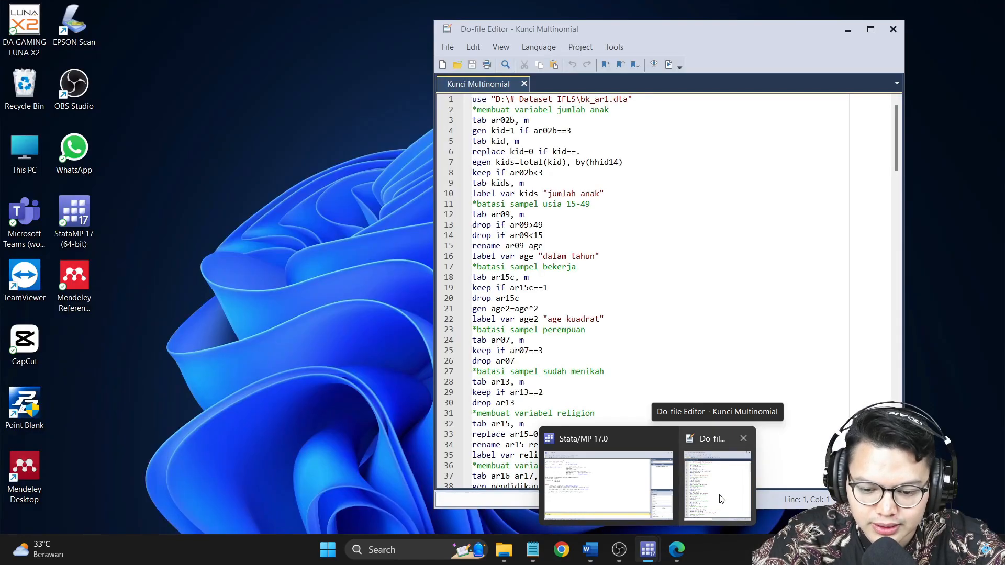
click(720, 498)
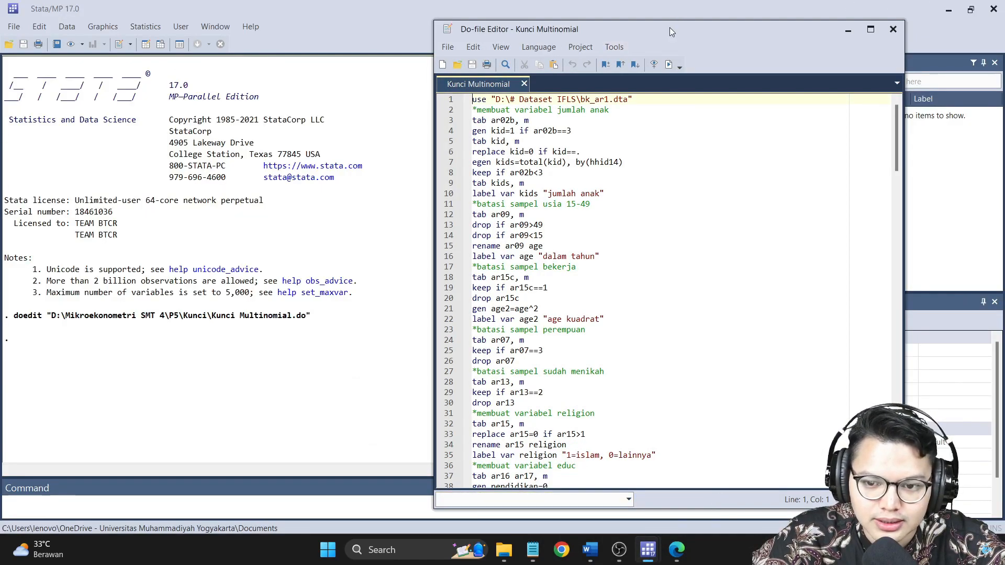
drag(671, 33, 707, 29)
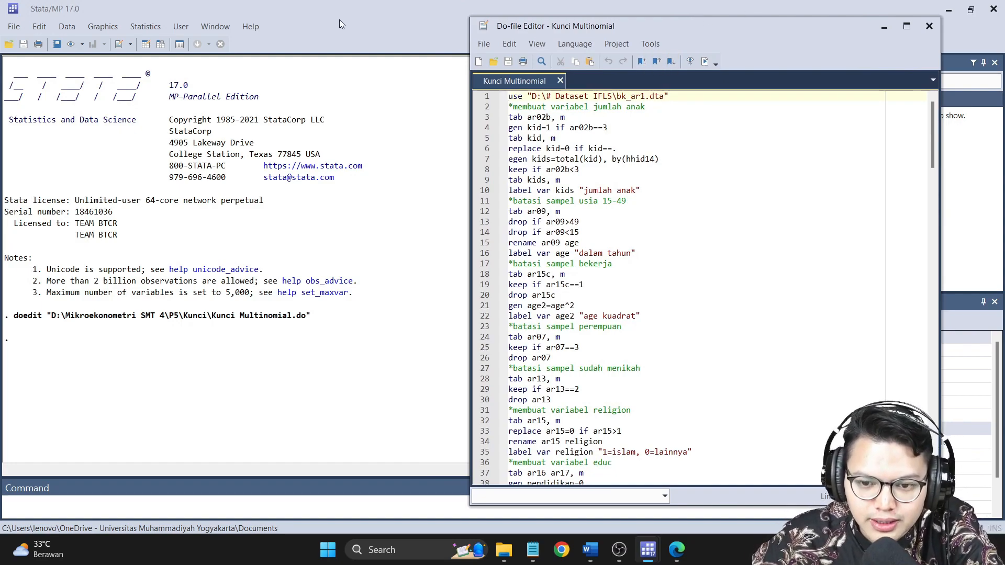
drag(709, 22, 699, 20)
click(590, 549)
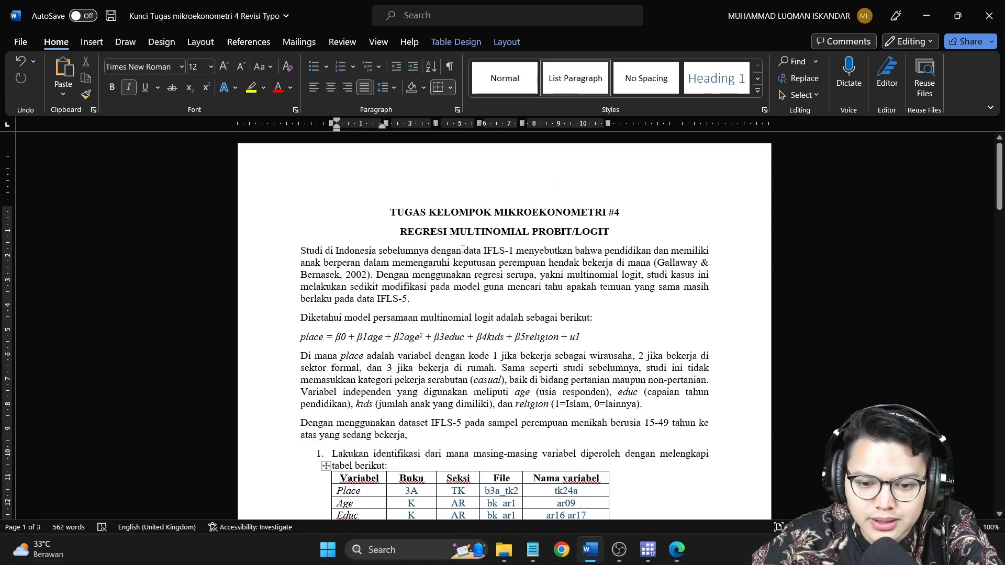
click(926, 5)
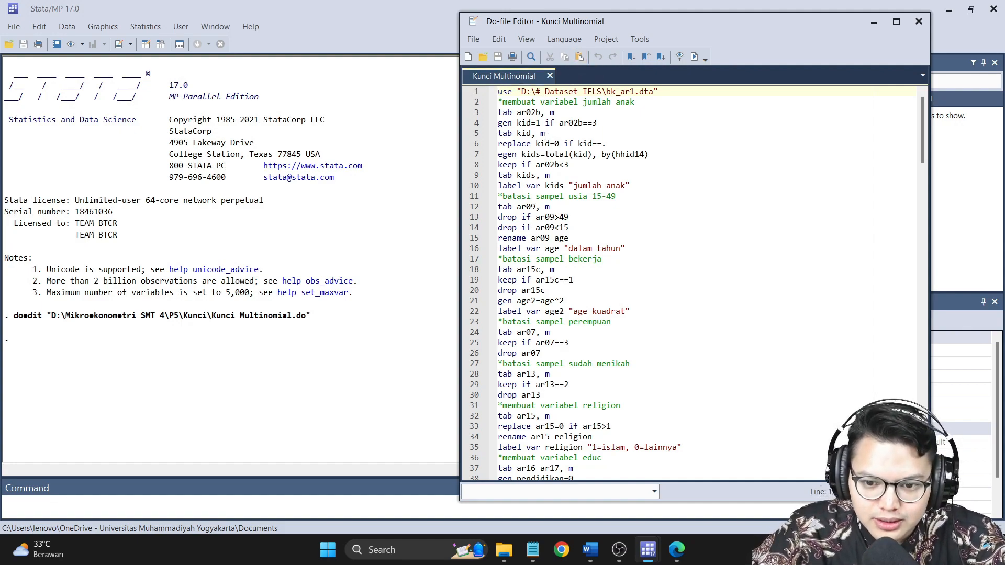
Run the do-file line that loads the dataset D:\# Dataset IFLS\bk_ar1.dta.
click(473, 92)
click(696, 57)
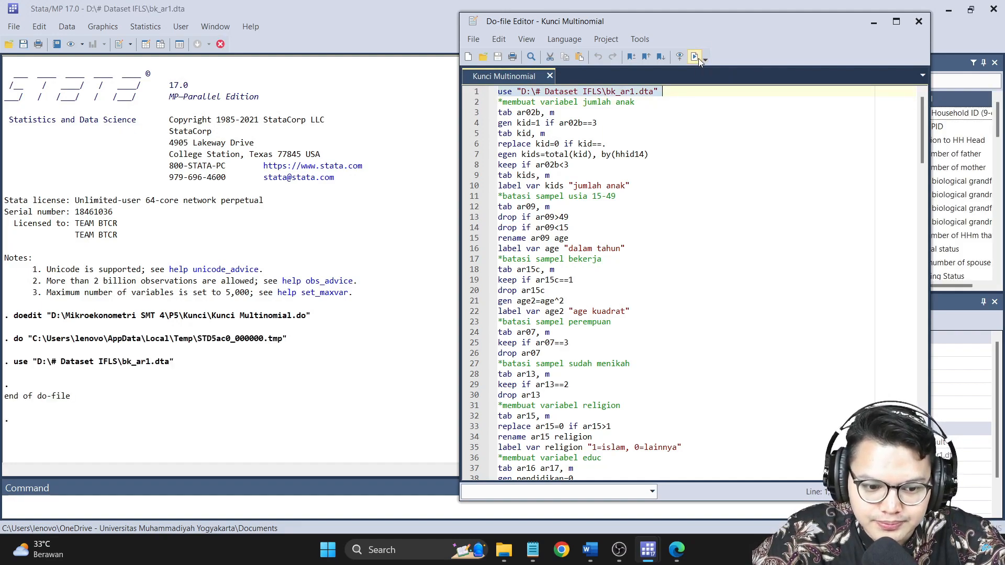
drag(748, 26, 629, 33)
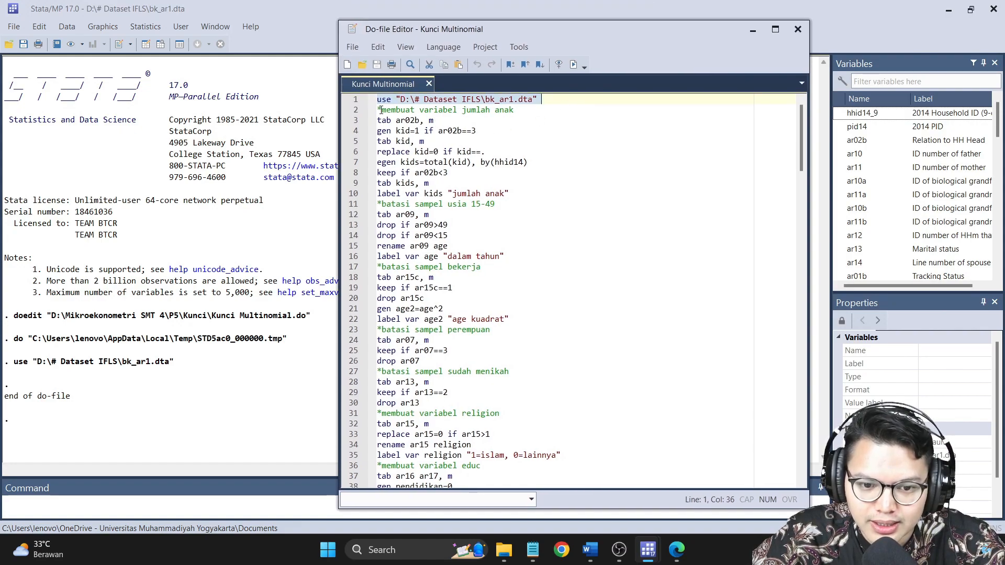
Run tab ar02b, m from the number-of-children section of the do-file and uncover its frequency table.
drag(381, 110, 528, 109)
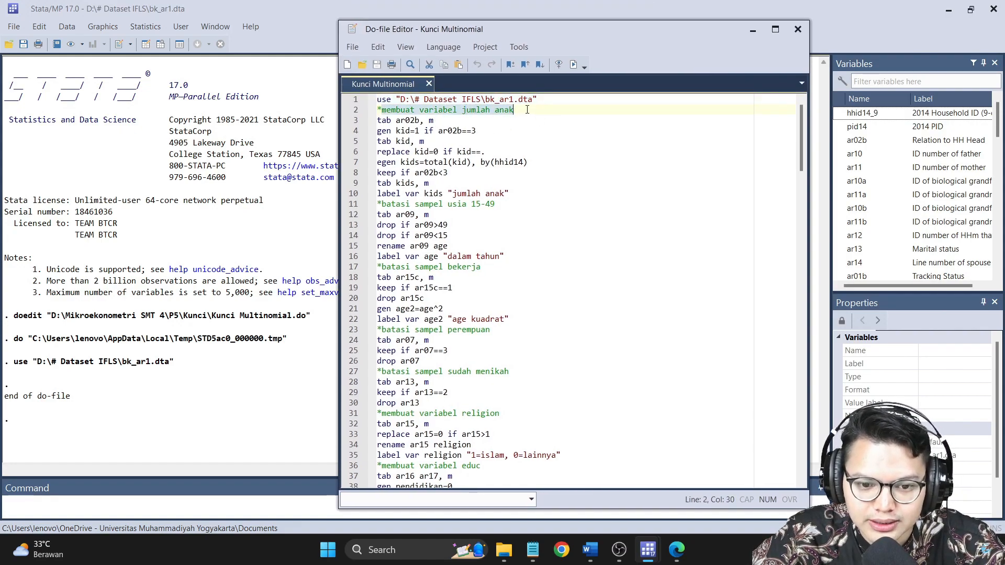
click(379, 110)
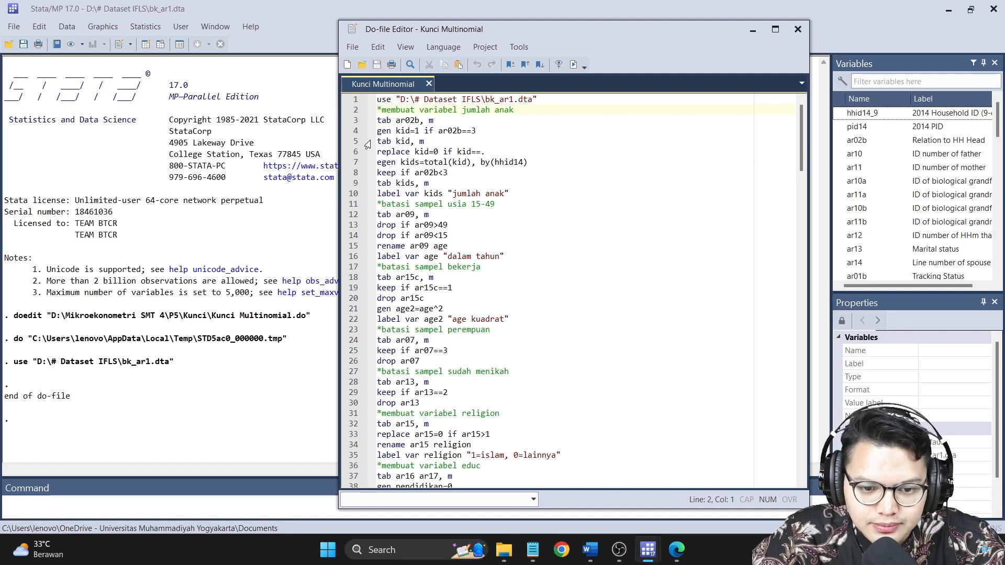
click(364, 121)
click(573, 64)
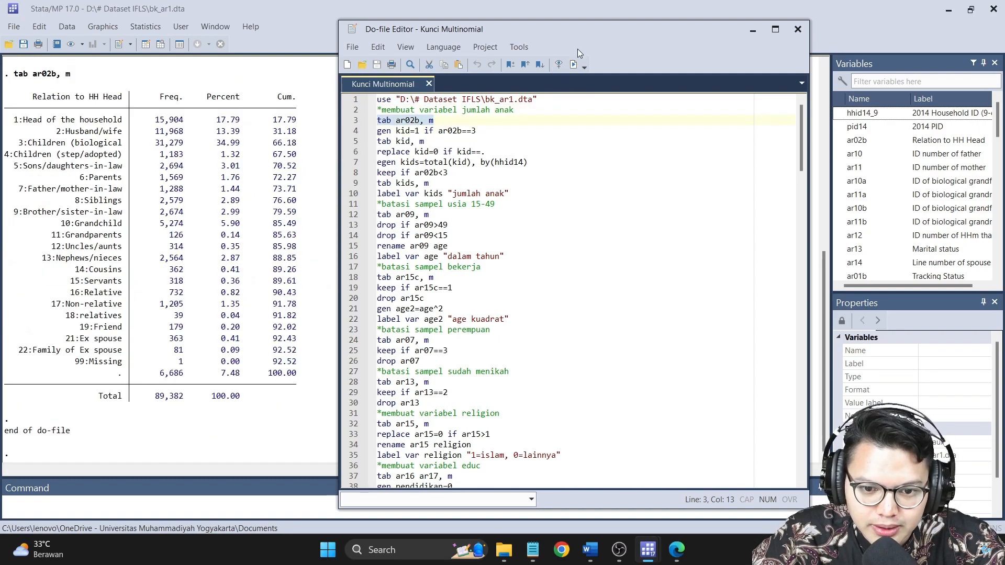
drag(579, 32, 618, 31)
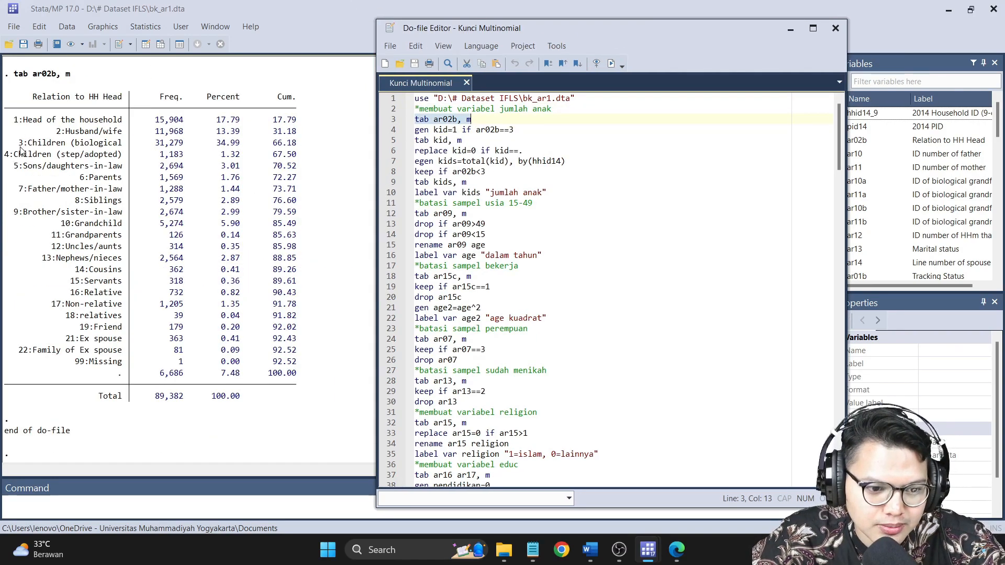
drag(630, 30, 671, 30)
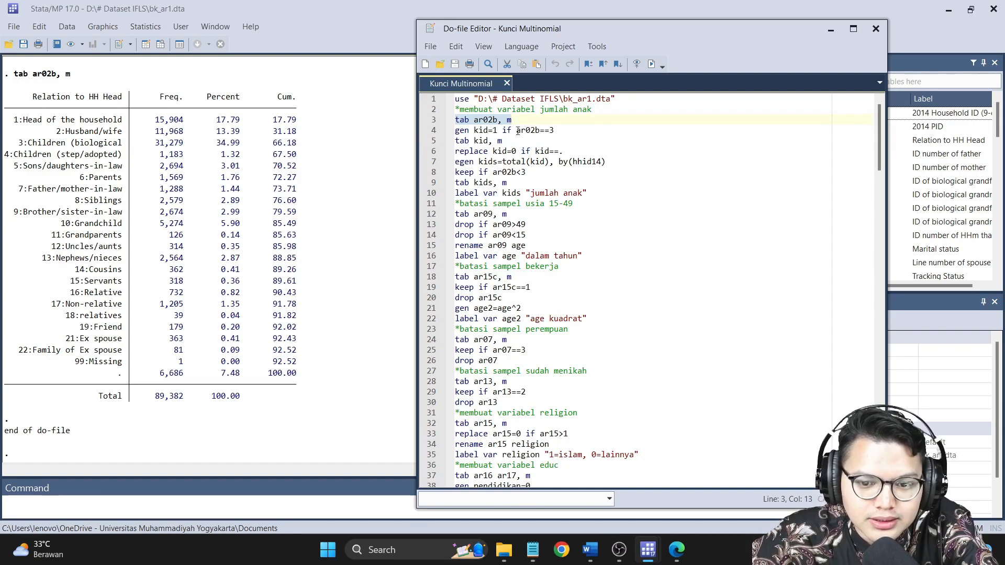
Run gen kid=1 if ar02b==3 from the do-file and check its output against the ar02b frequency table.
drag(517, 130, 545, 131)
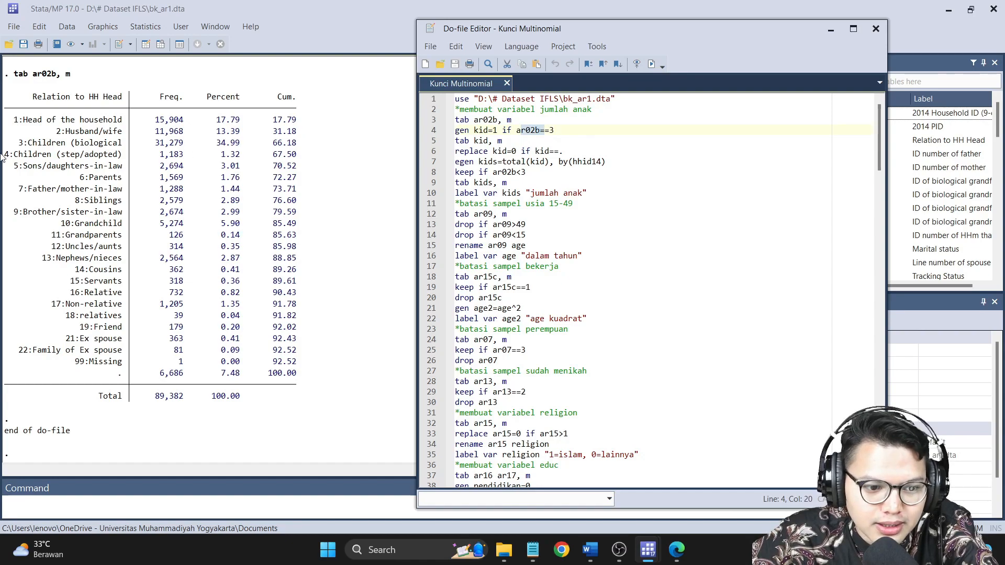
click(430, 130)
click(654, 68)
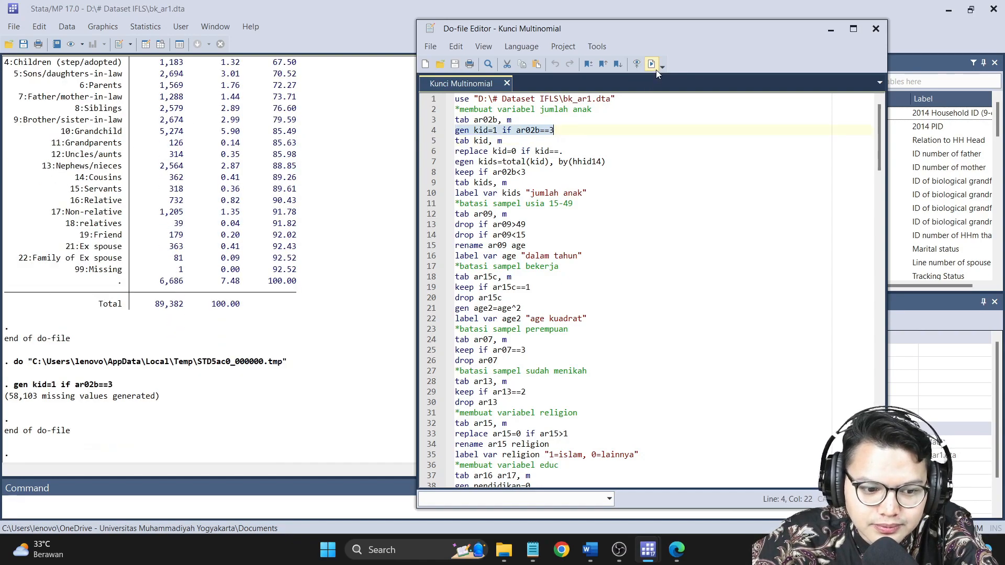
scroll(121, 369, up, 2)
scroll(141, 354, down, 1)
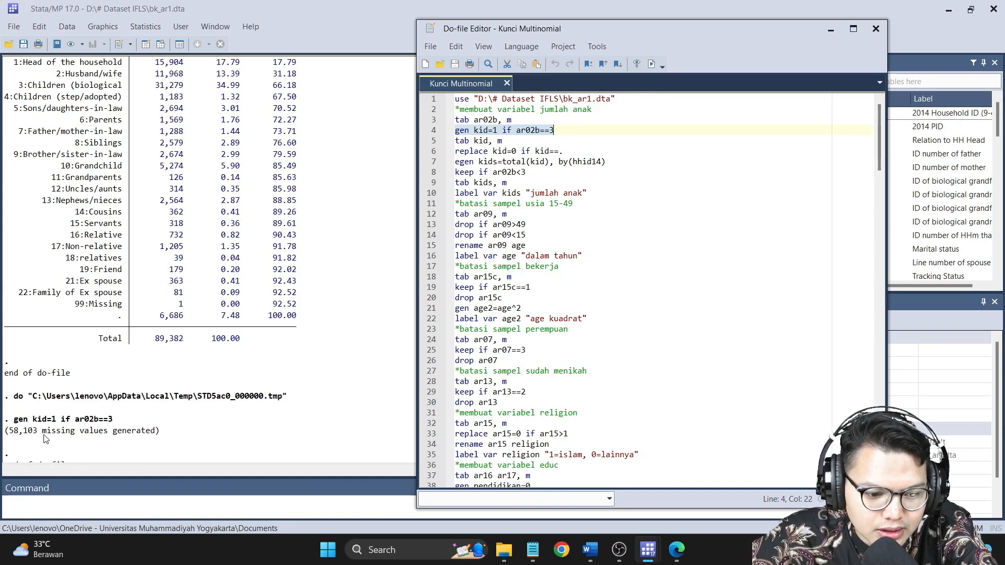
scroll(116, 415, up, 1)
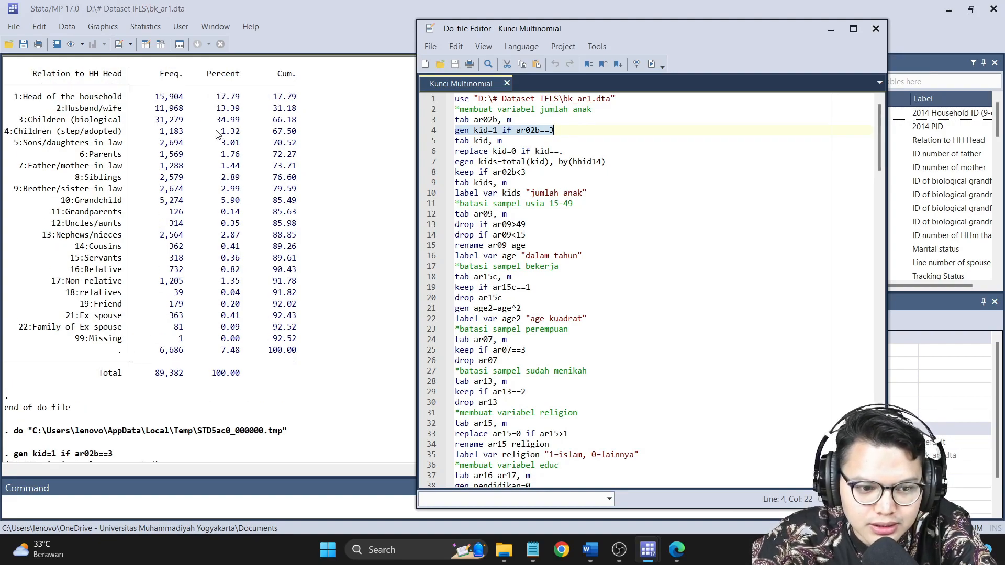
Run tab kid, m from the do-file and compare the kid=1 frequency with the biological-children category of ar02b.
click(429, 141)
click(652, 64)
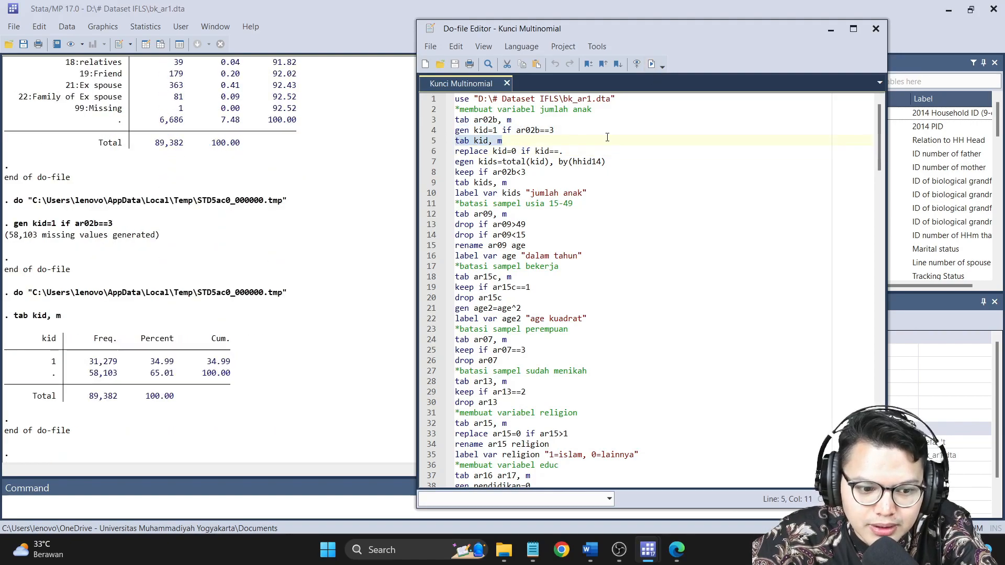
scroll(131, 371, up, 5)
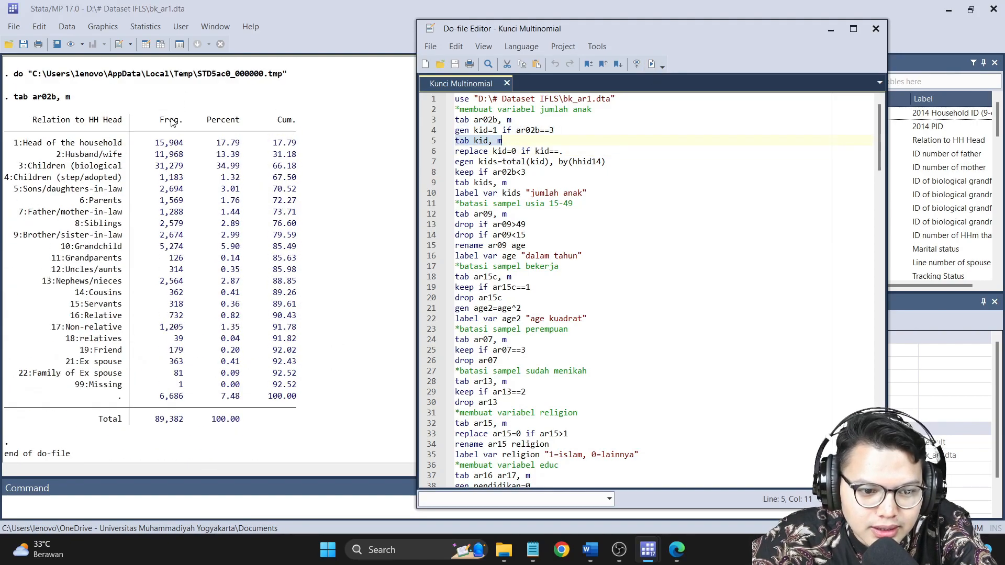
drag(56, 175, 161, 165)
click(164, 166)
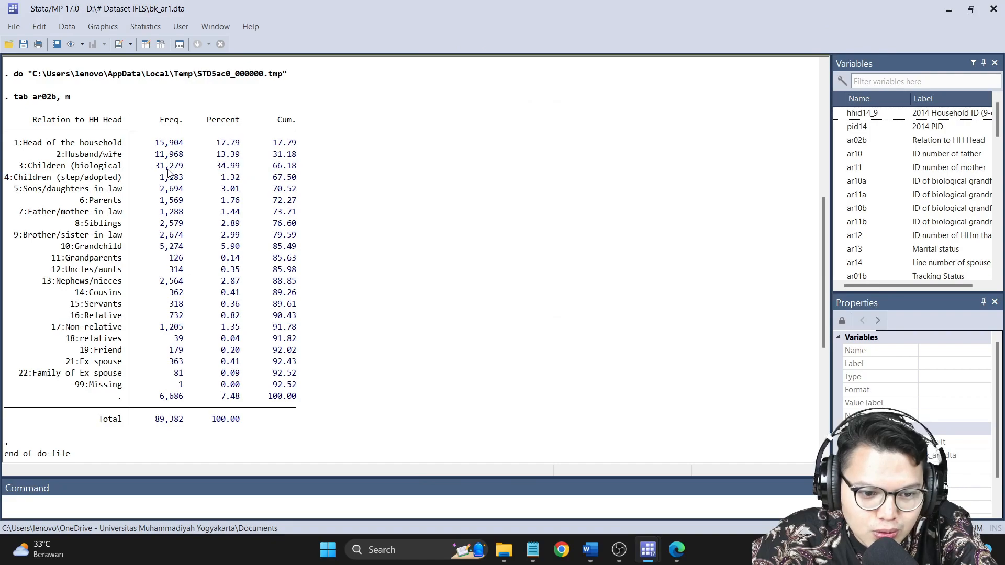
scroll(168, 171, down, 8)
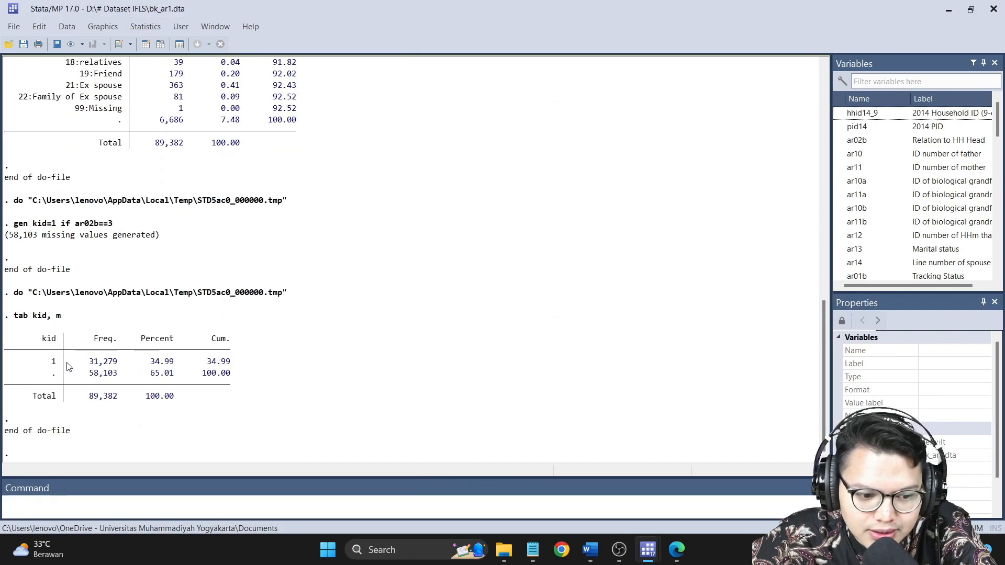
drag(49, 363, 234, 366)
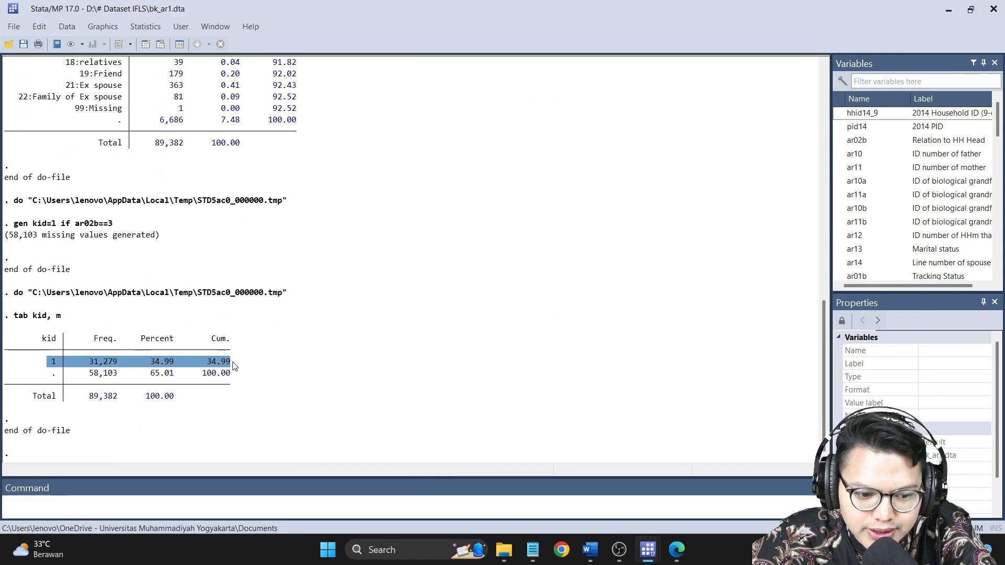
click(194, 366)
mouse_move(648, 550)
click(719, 484)
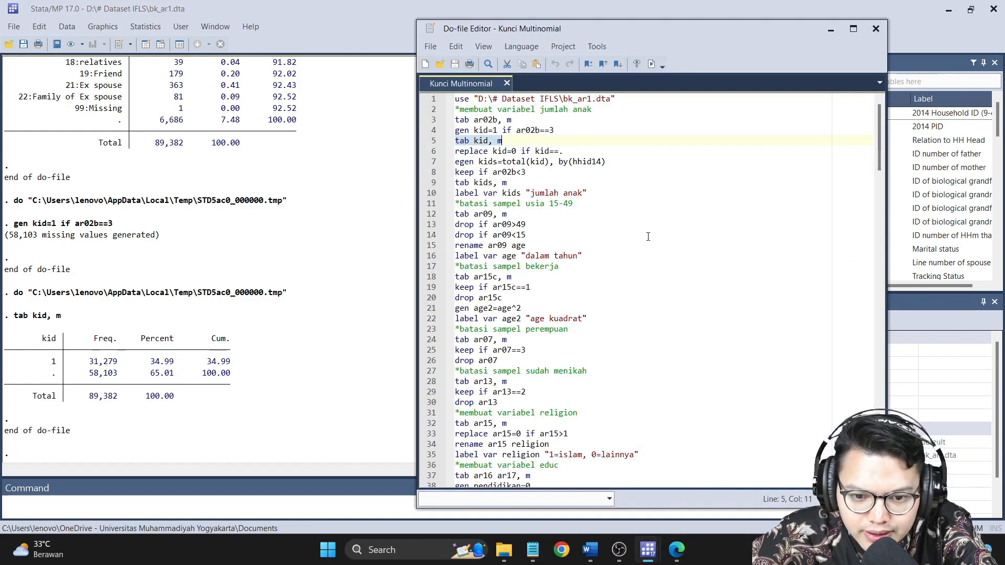
Run replace kid=0 if kid==. from the do-file, removing the bookmark accidentally added at that line.
click(438, 152)
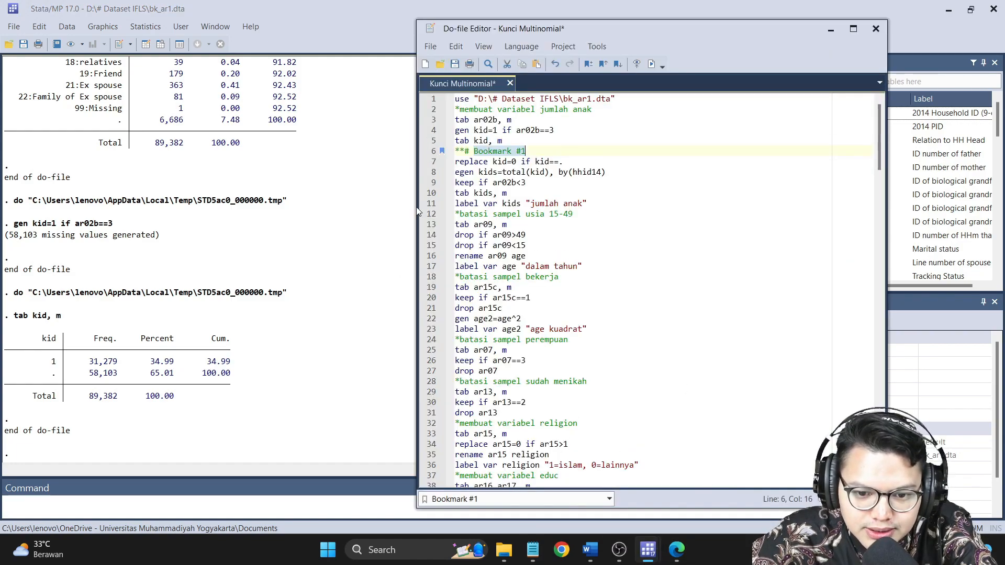
click(444, 153)
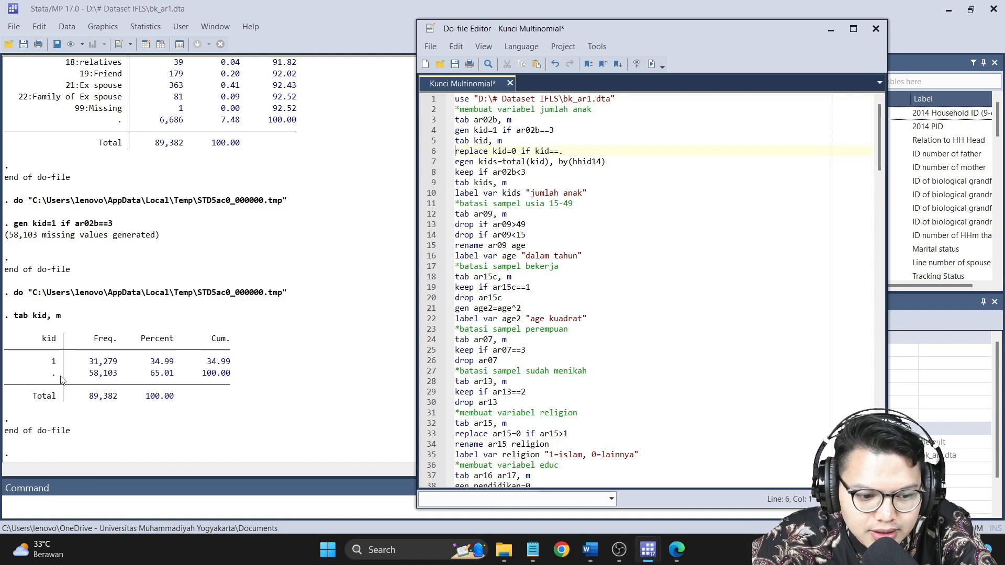
click(429, 153)
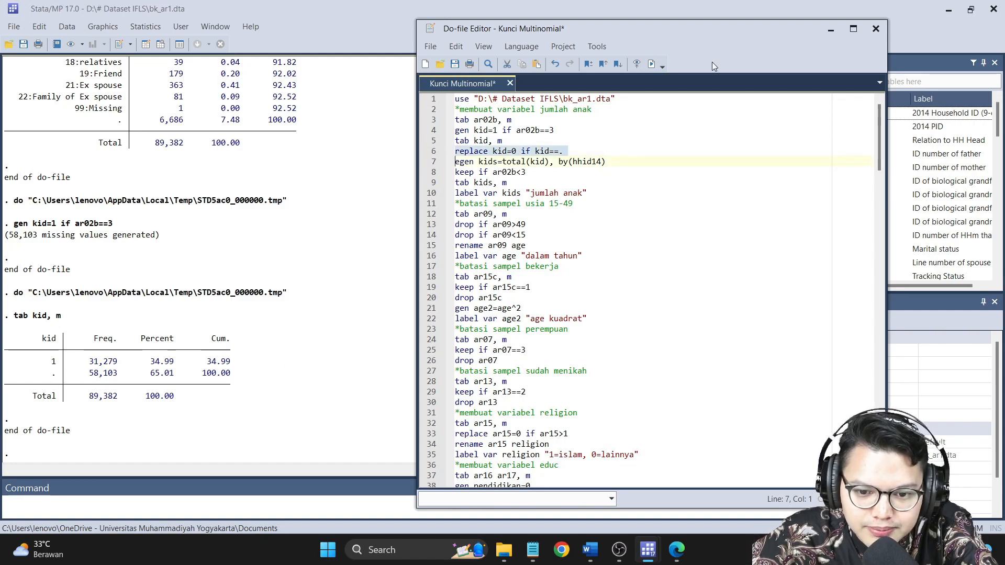
click(649, 65)
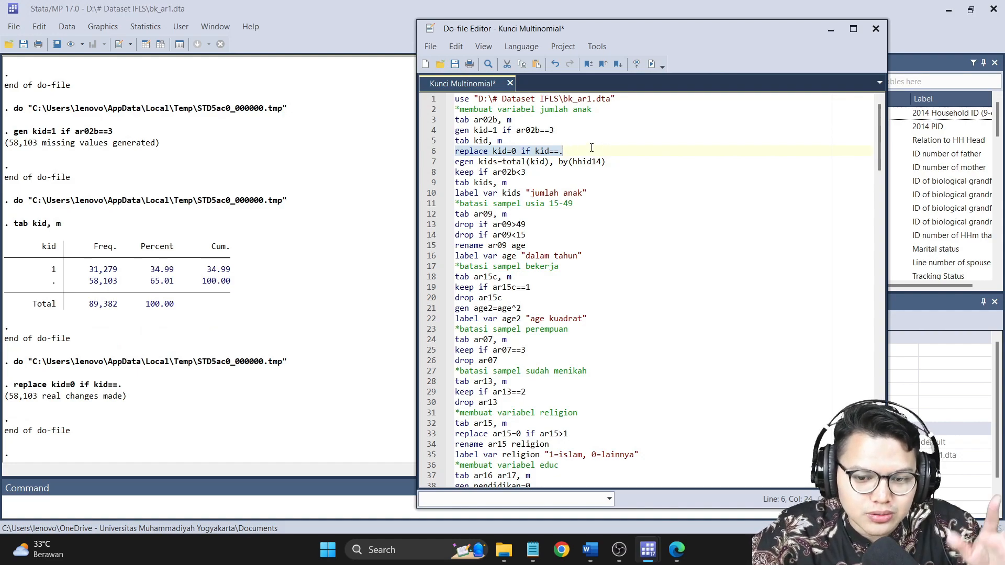
Browse only the variables hhid14, pid14 and kid by running br hhid14 pid14 kid.
click(296, 502)
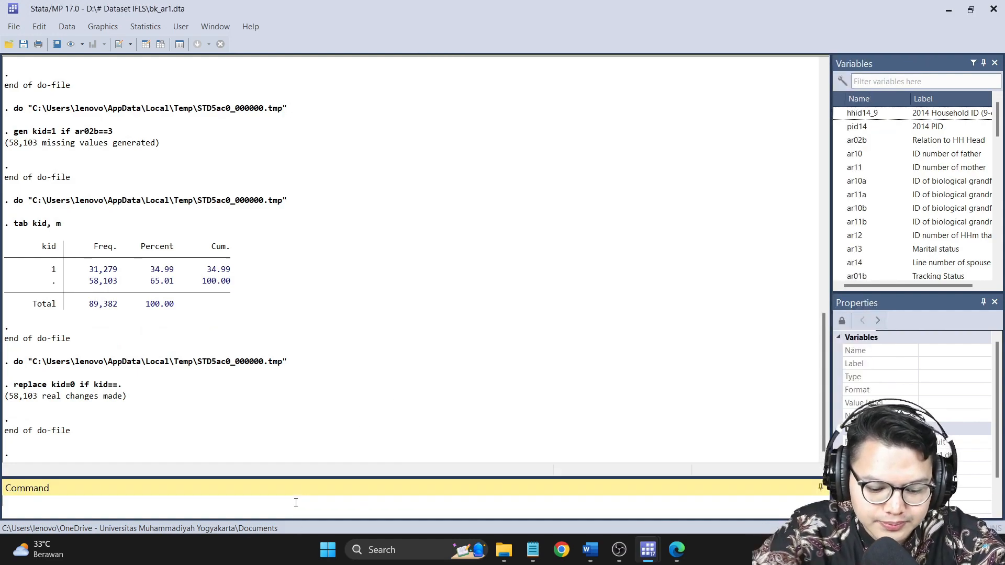
text(br hi)
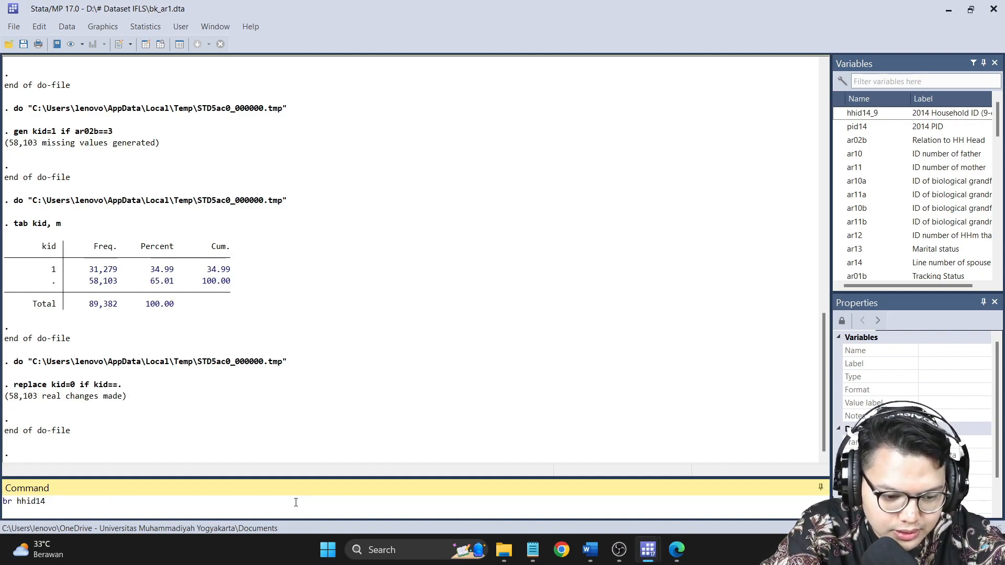
text(pid14 kid)
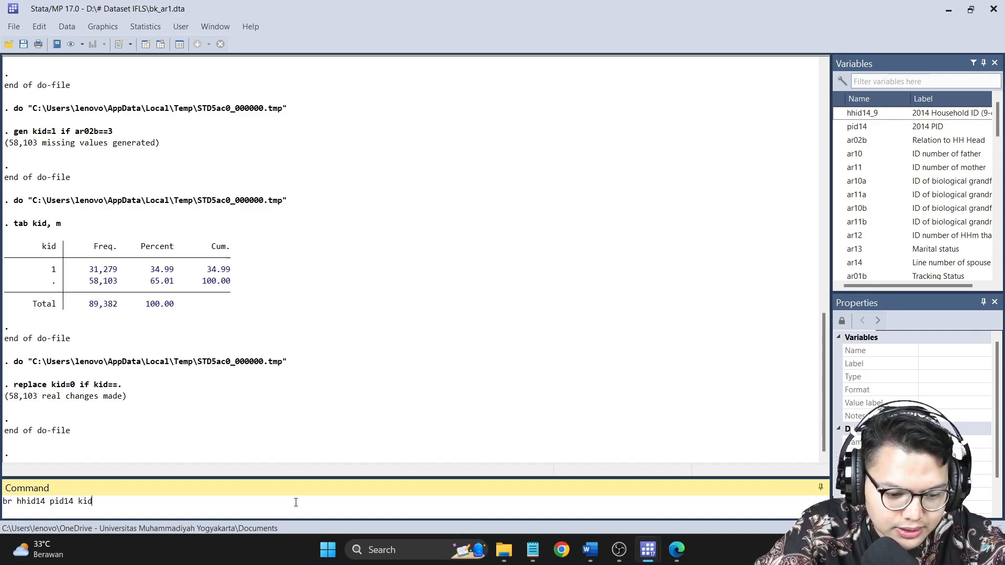
key(Return)
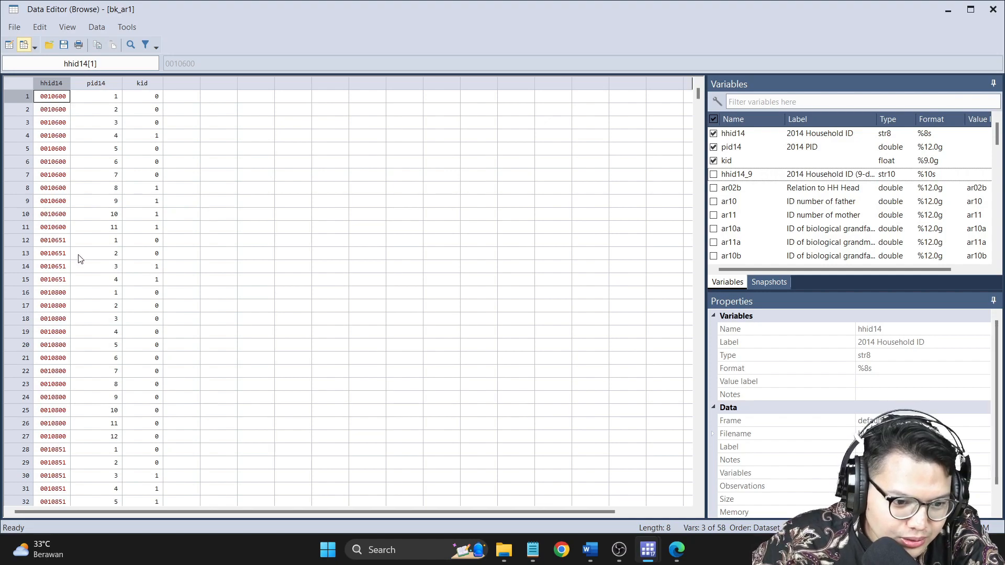
Examine which members of households 0010600 and 0010651 are coded kid=1, and minimize the data browser.
click(61, 229)
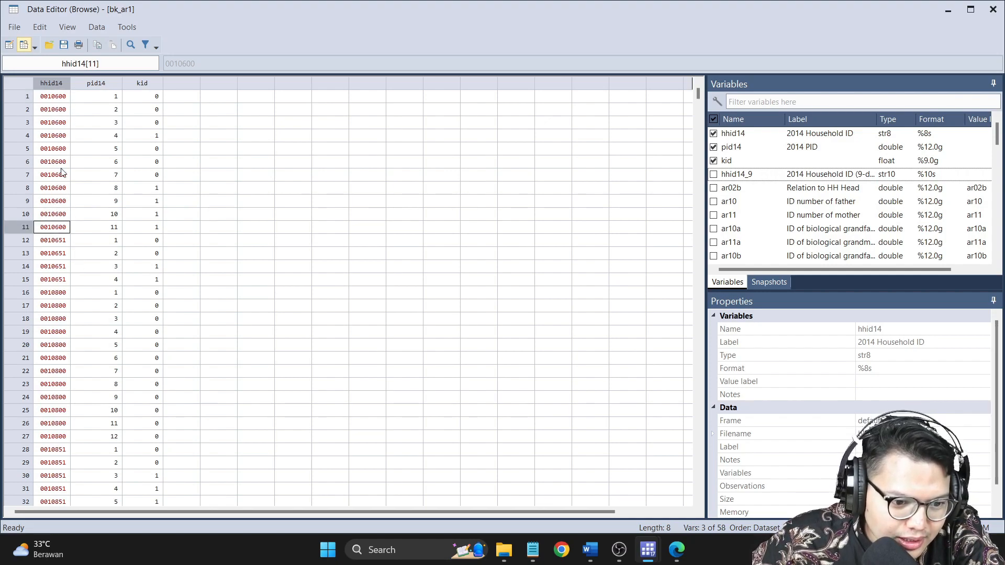
click(153, 227)
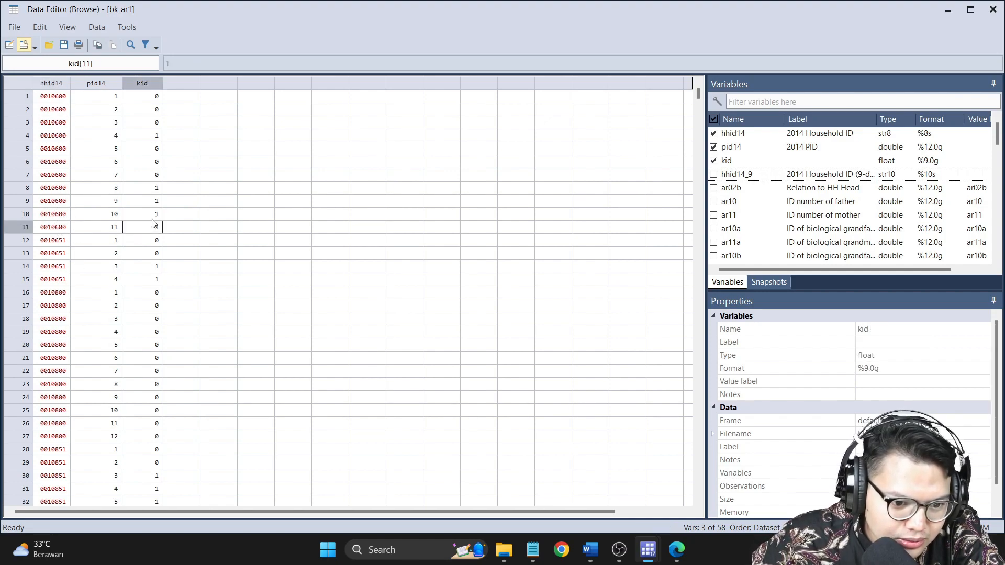
click(155, 214)
click(154, 201)
click(152, 178)
click(153, 136)
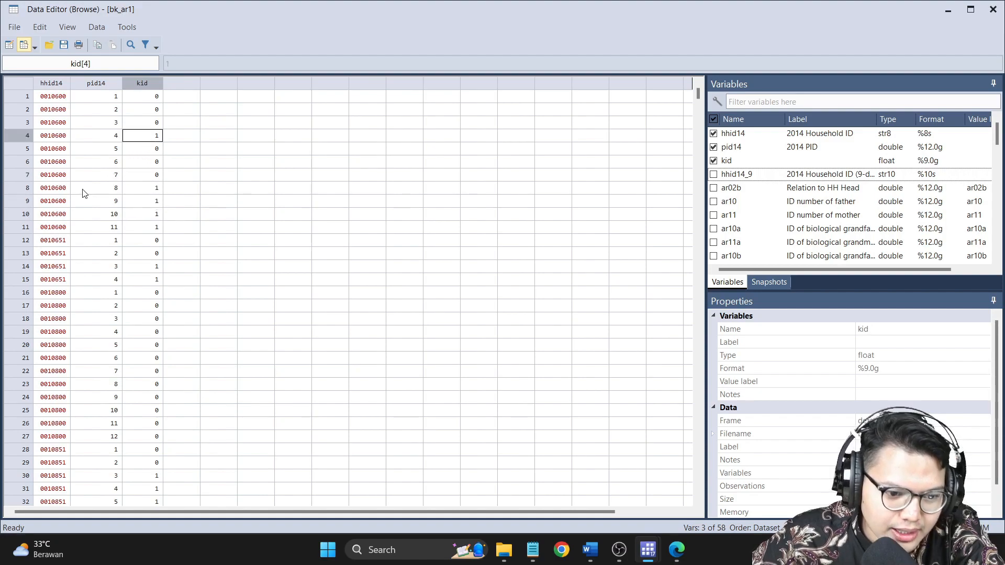
click(63, 242)
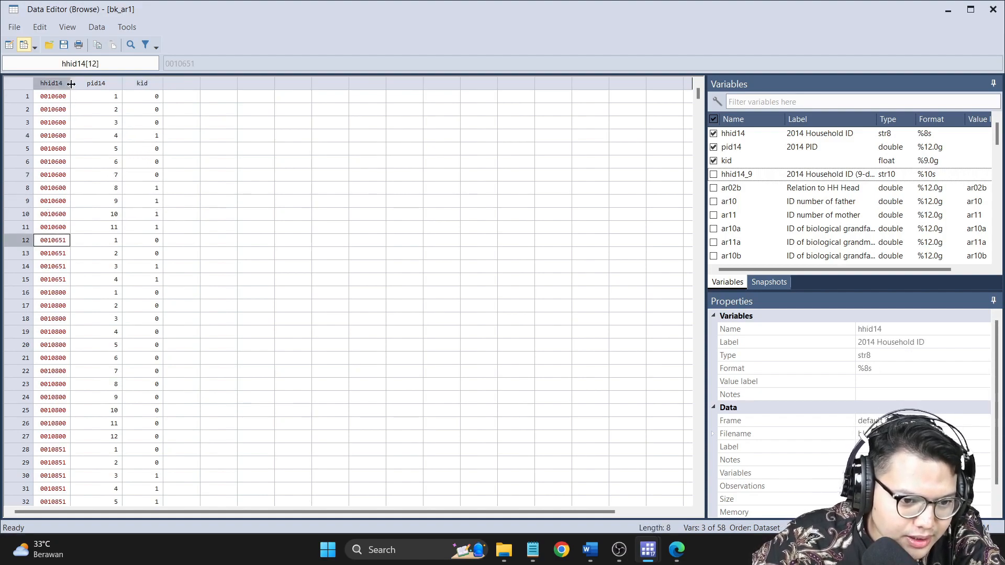
click(57, 283)
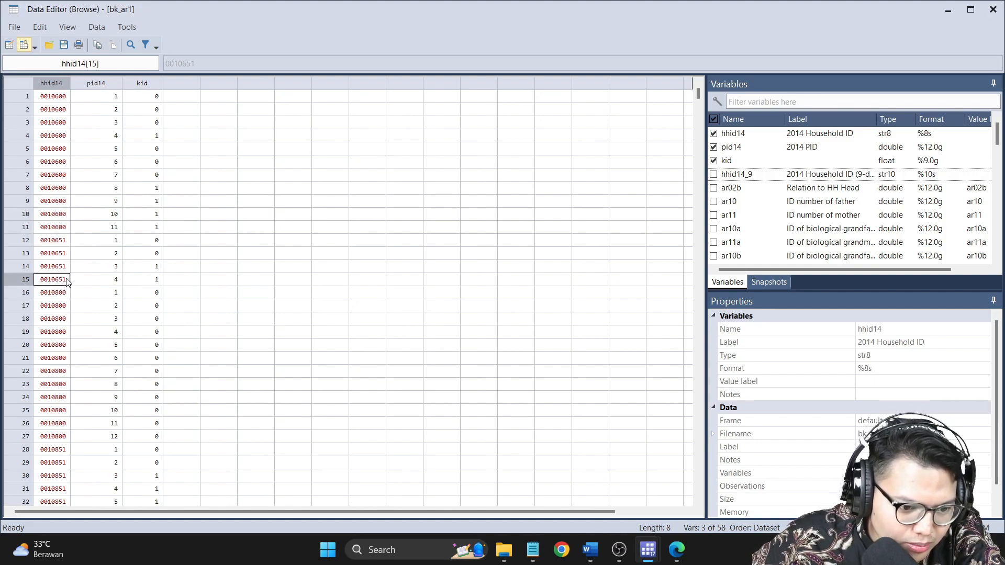
click(145, 283)
click(151, 268)
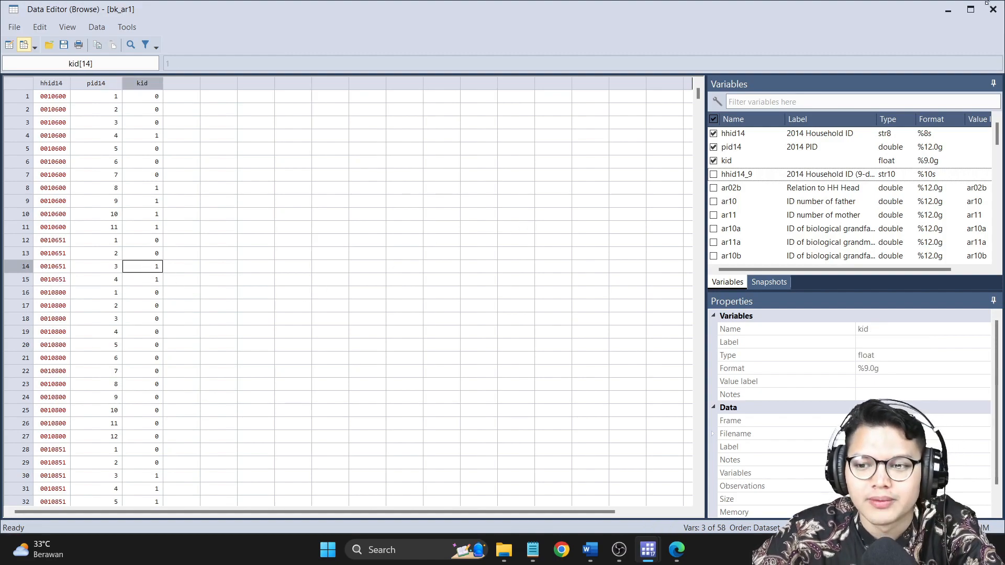
click(948, 10)
Recheck the kid column in the data browser and run egen kids=total(kid), by(hhid14) from the do-file.
mouse_move(648, 550)
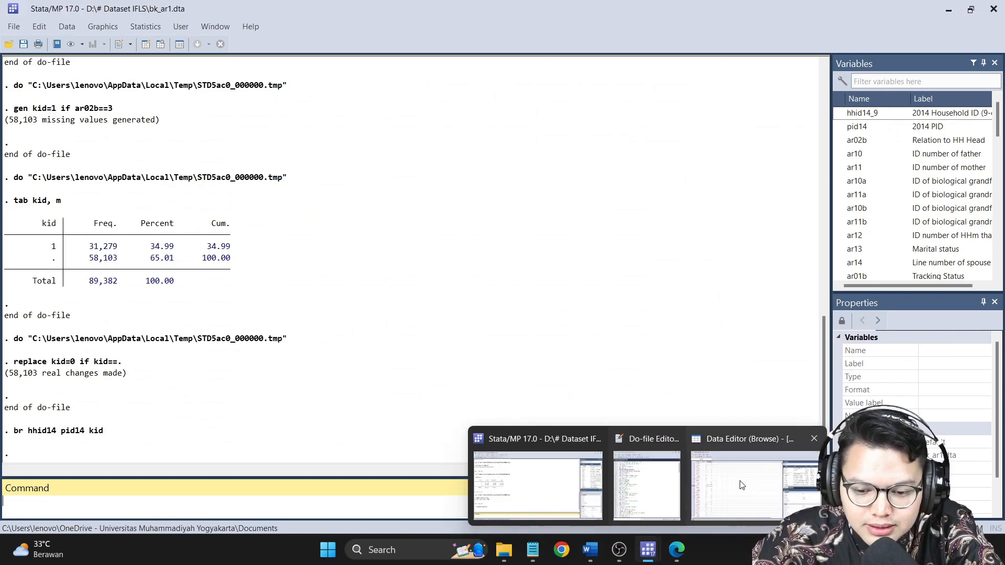
click(655, 478)
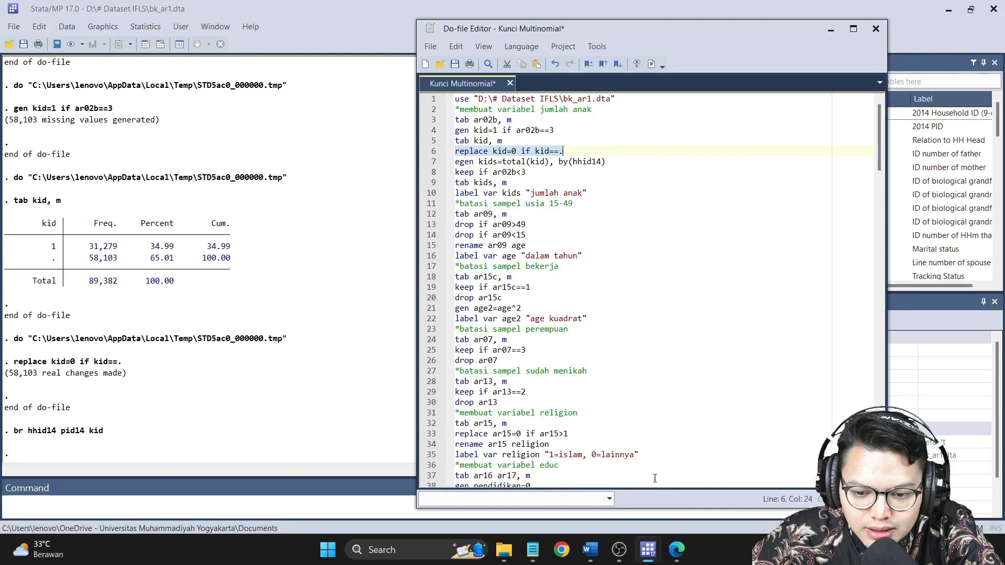
click(430, 163)
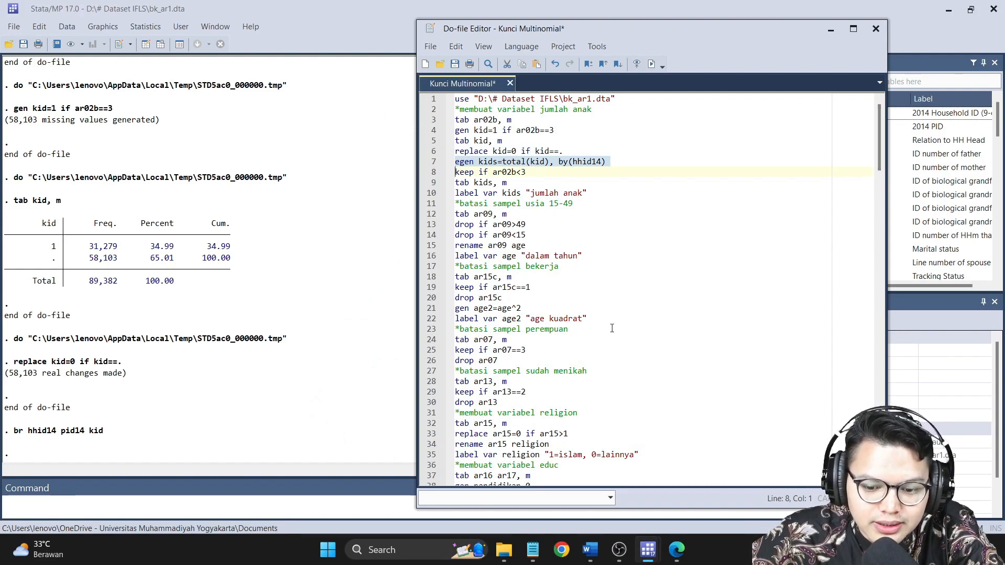
mouse_move(648, 549)
click(718, 504)
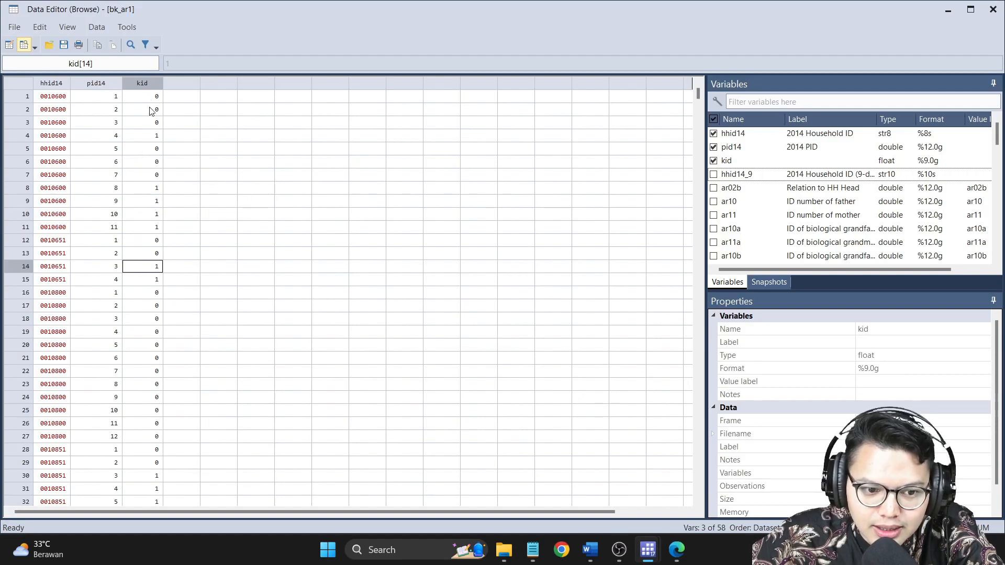
click(950, 9)
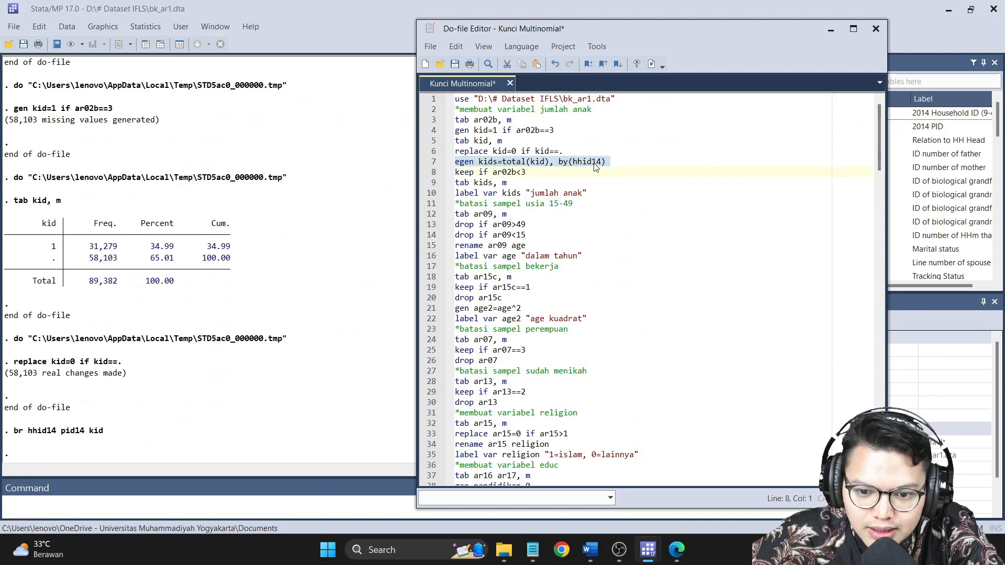
click(655, 65)
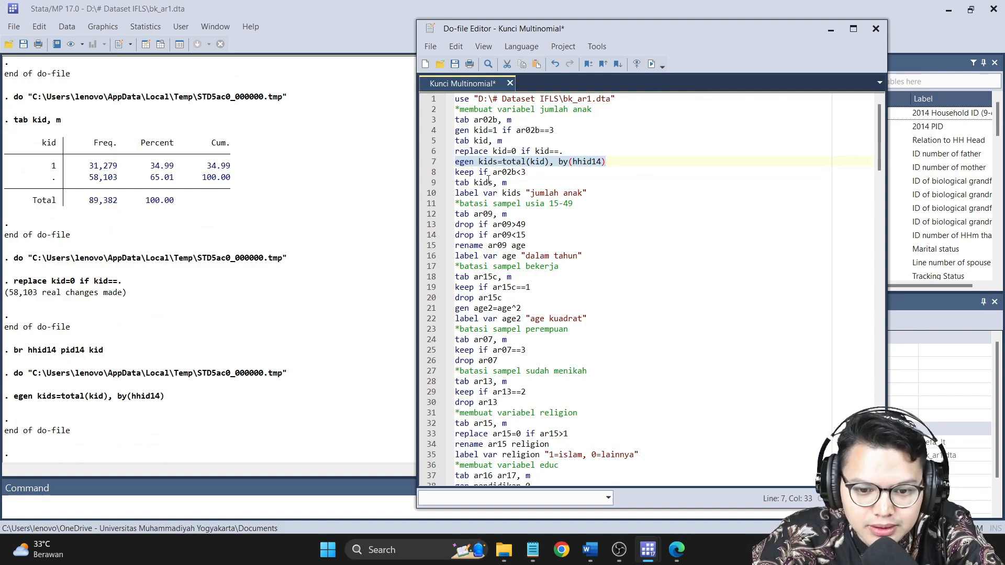
Run keep if ar02b<3 from the do-file to restrict the observations by relation to household head.
triple_click(489, 175)
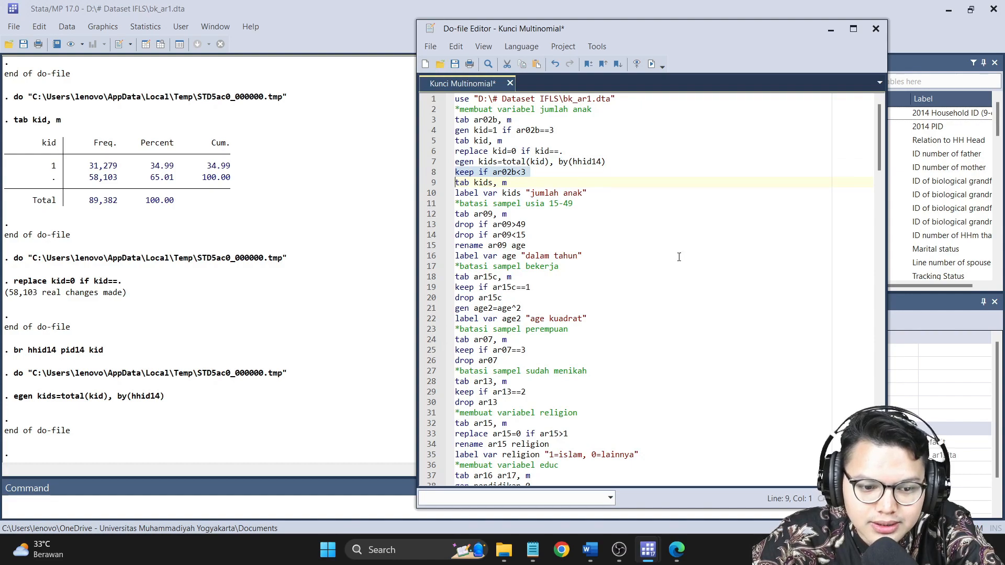
click(651, 65)
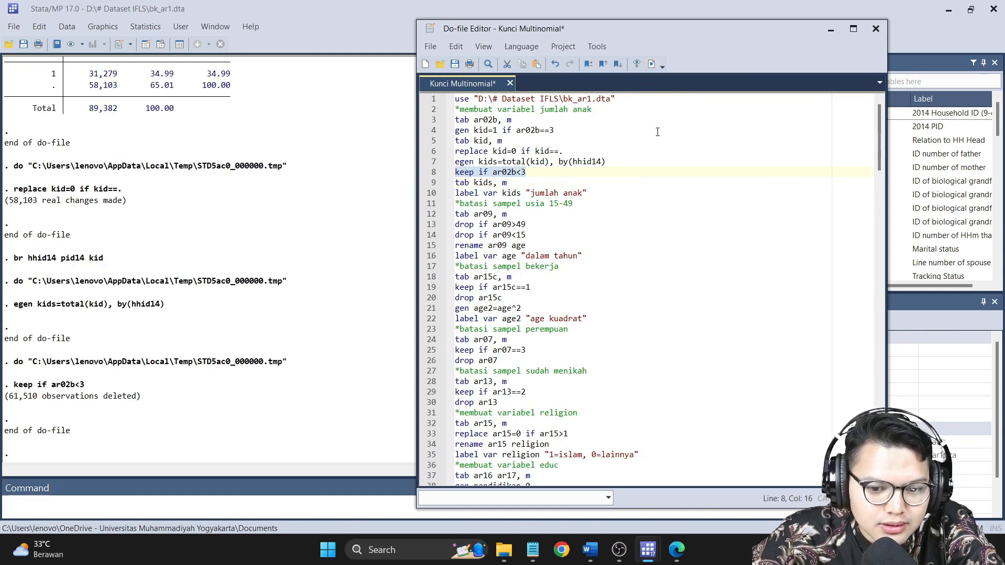
Run tab kids, m from the do-file and label the kids variable "jumlah anak".
click(432, 185)
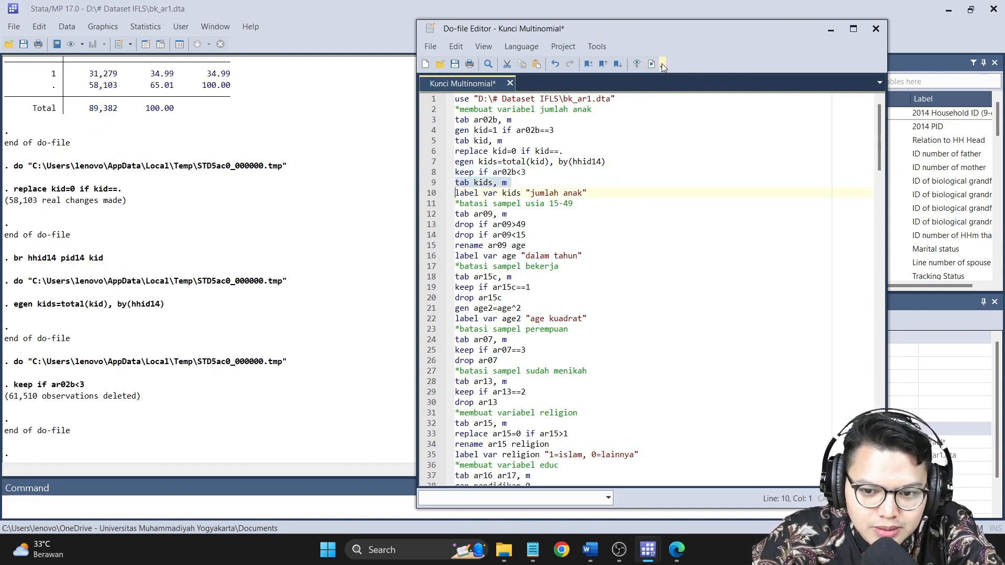
click(493, 183)
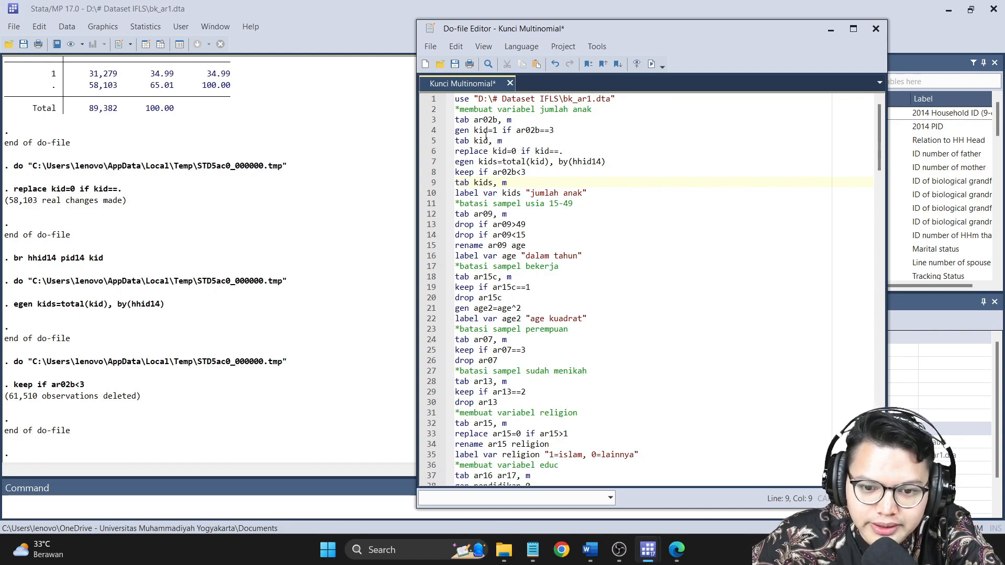
click(440, 183)
click(651, 65)
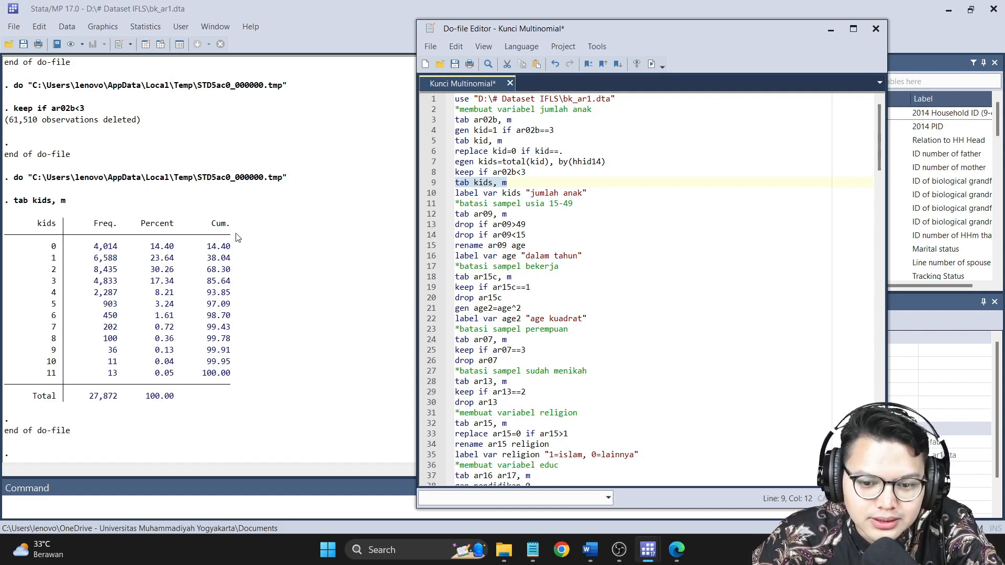
click(429, 194)
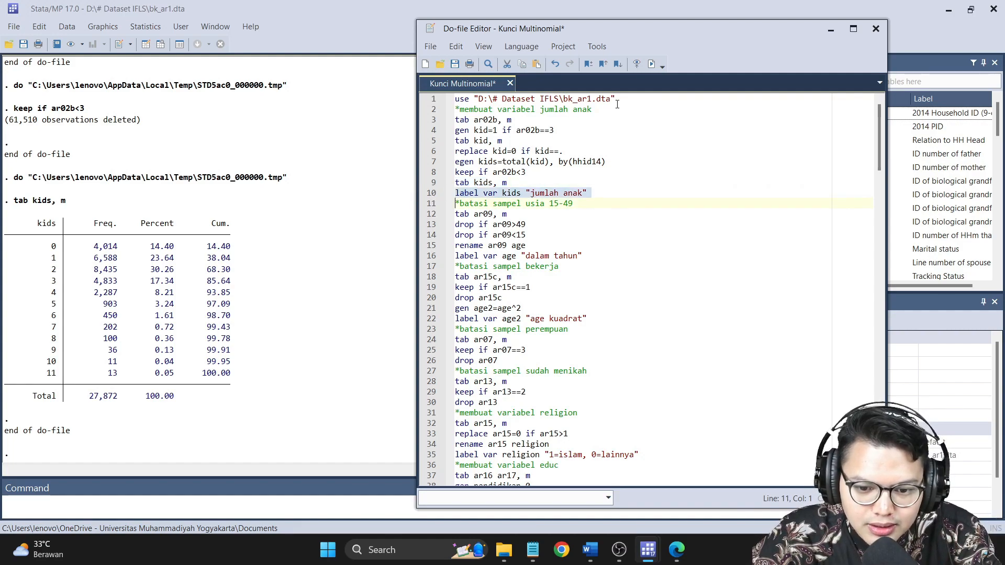
click(652, 64)
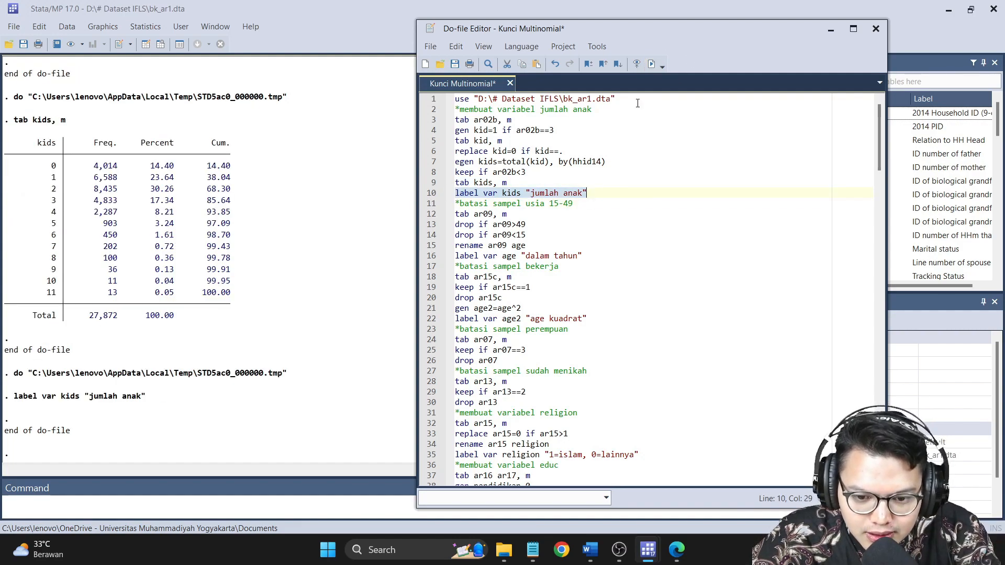
Switch to the Word assignment, check the required 15-49 age range of the sample, and return to the Stata do-file.
click(590, 549)
scroll(526, 394, down, 2)
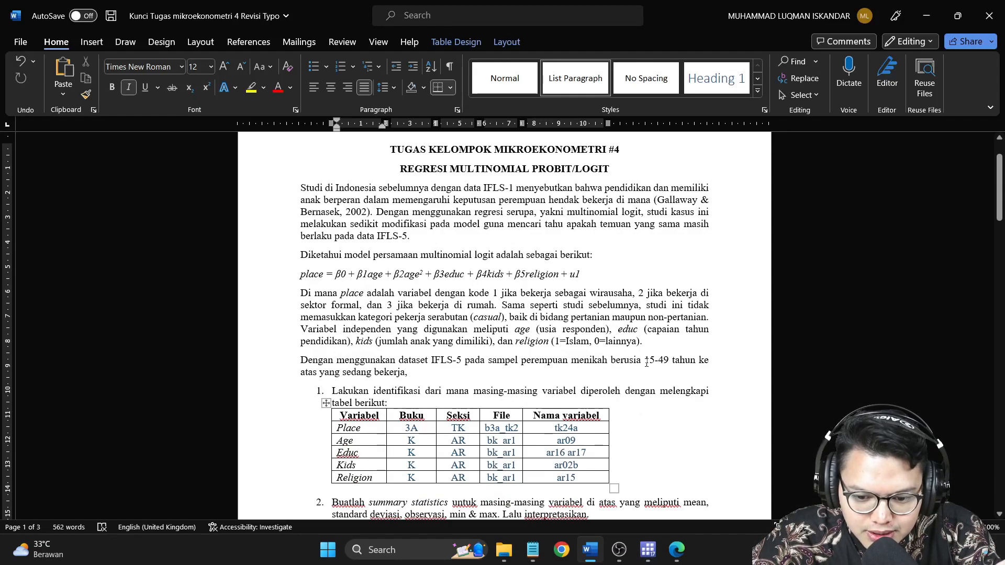
drag(644, 360, 674, 366)
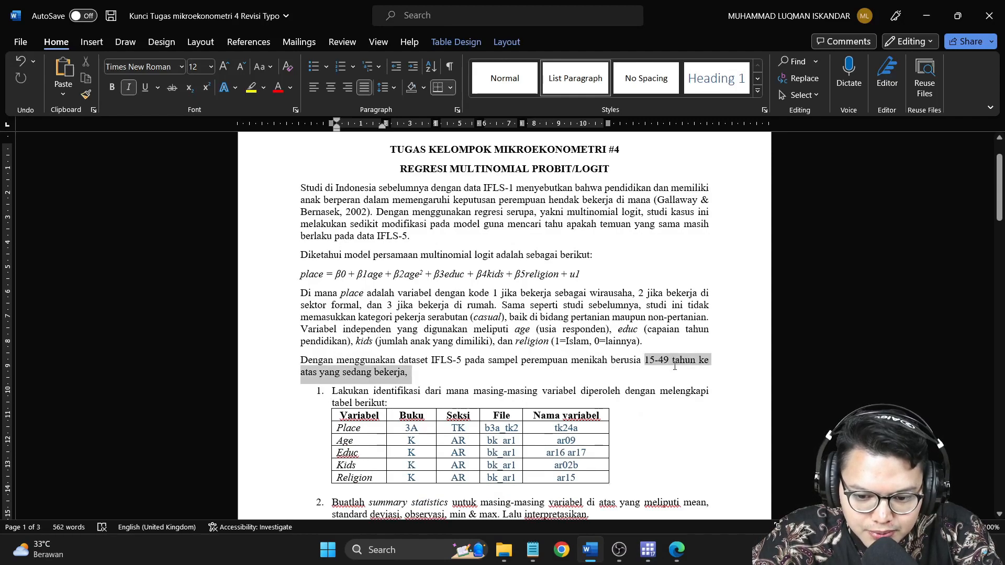
click(926, 15)
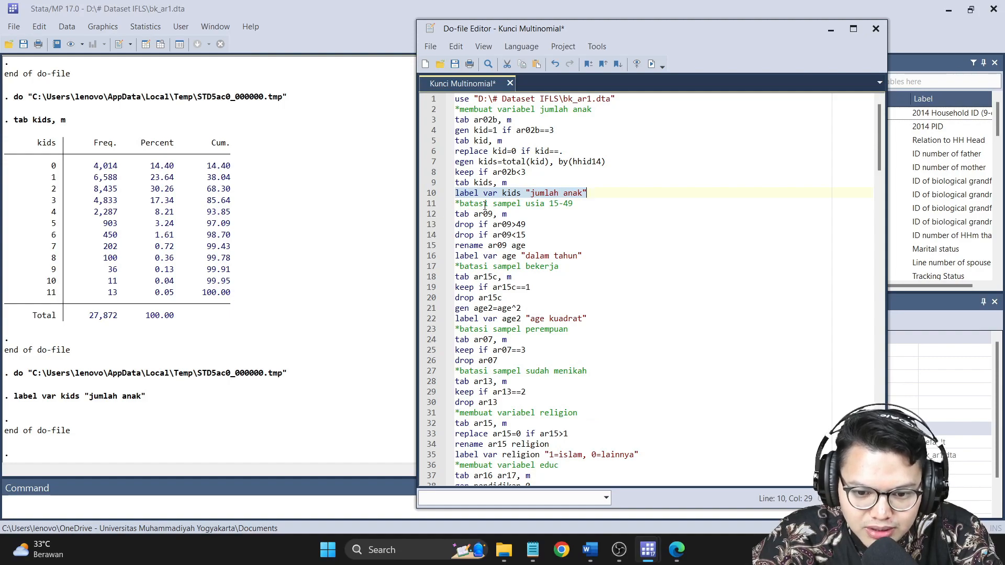
Run tab ar09, m from the age-sample section of the do-file and examine the age frequencies below 15 and above 49.
click(430, 214)
click(651, 63)
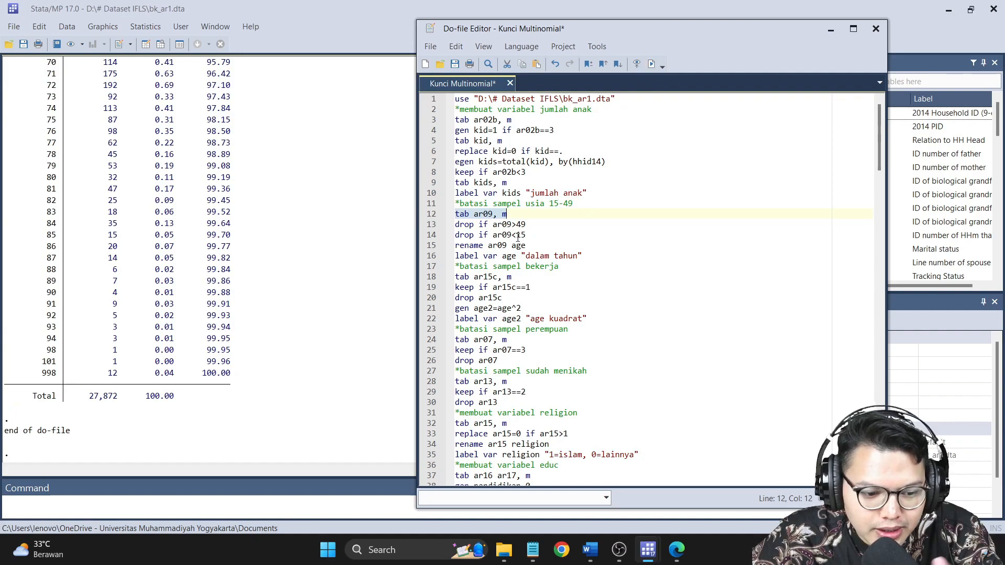
scroll(220, 274, up, 7)
scroll(220, 275, up, 15)
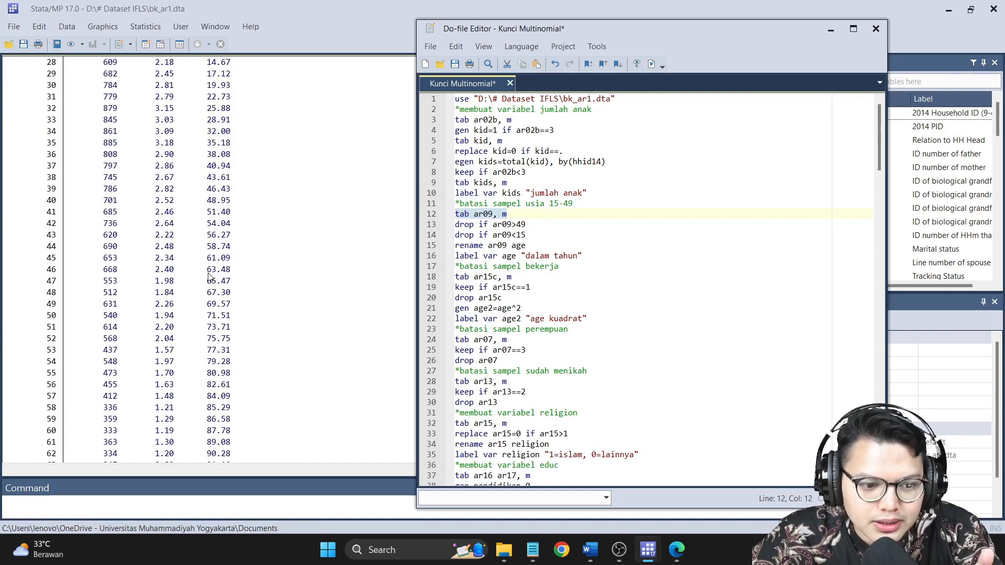
scroll(209, 276, down, 5)
scroll(207, 277, up, 5)
scroll(170, 283, down, 2)
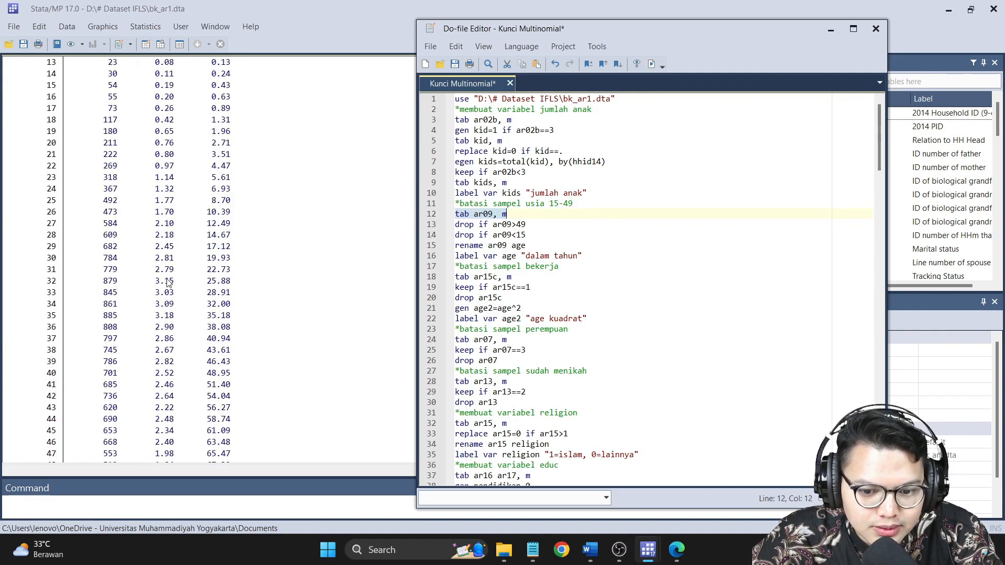
scroll(163, 286, up, 3)
scroll(74, 260, down, 6)
scroll(73, 261, down, 1)
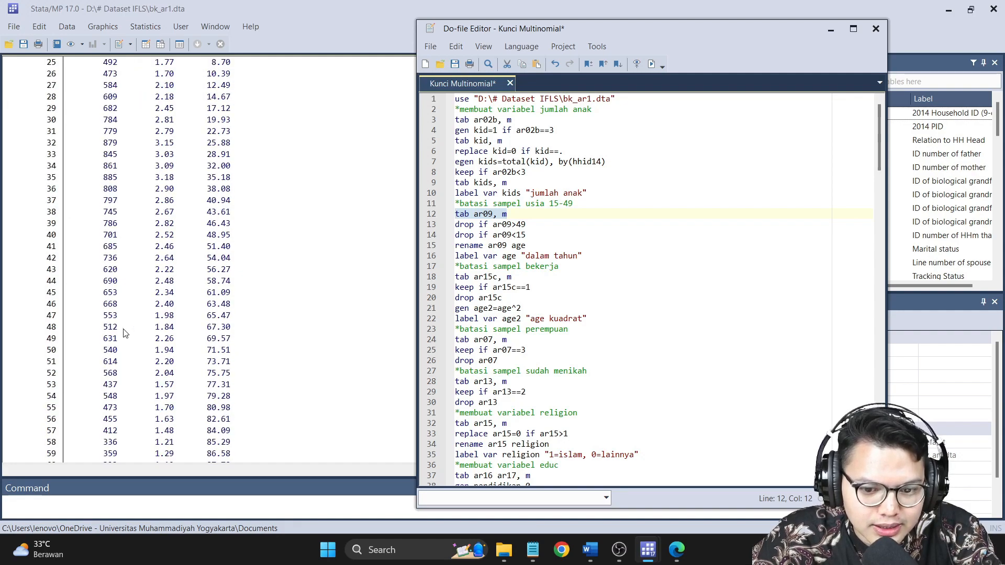
scroll(308, 285, up, 5)
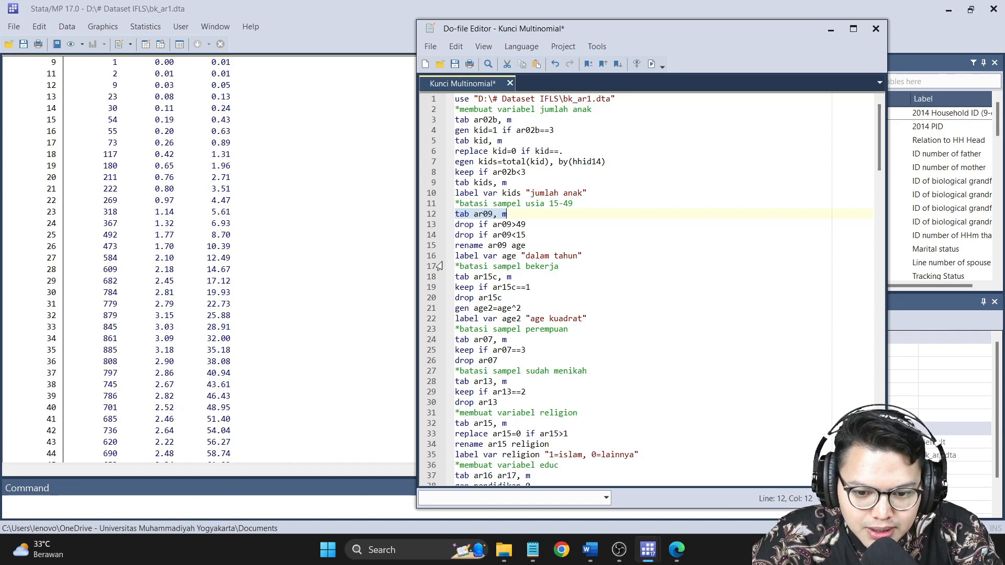
Run drop if ar09>49 and drop if ar09<15 from the do-file to limit the sample to ages 15-49.
click(428, 225)
scroll(108, 250, up, 7)
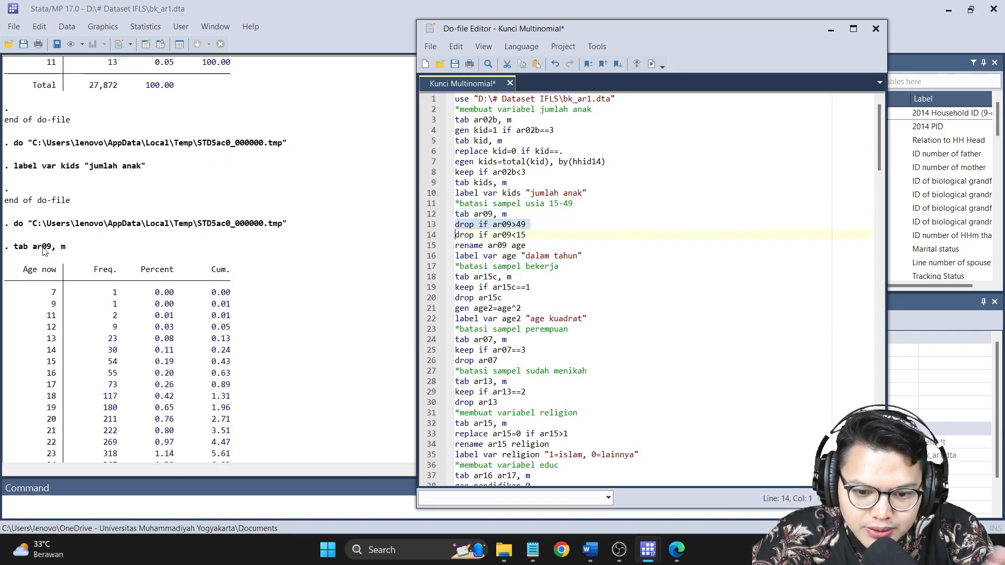
click(652, 65)
click(427, 237)
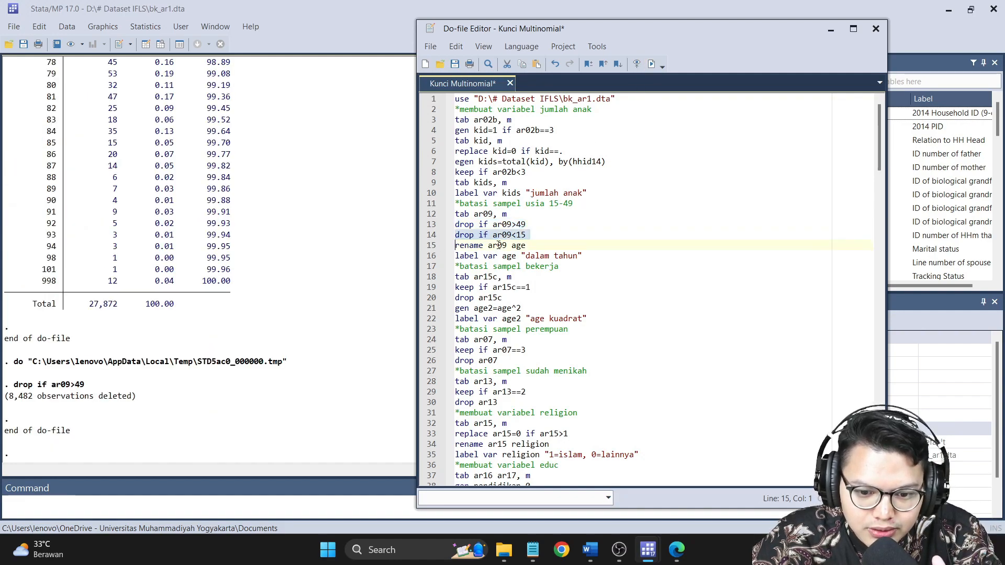
scroll(259, 279, up, 2)
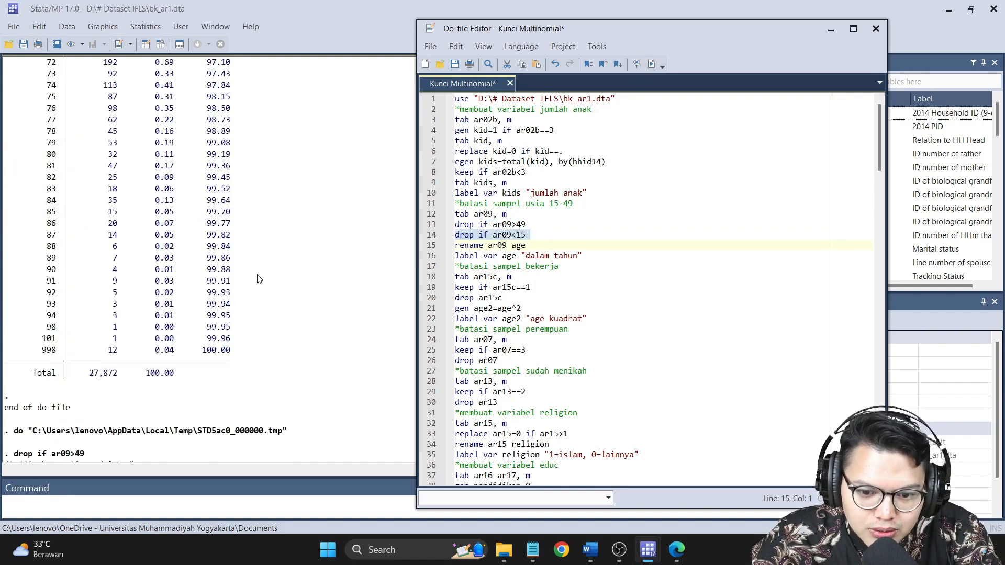
click(650, 64)
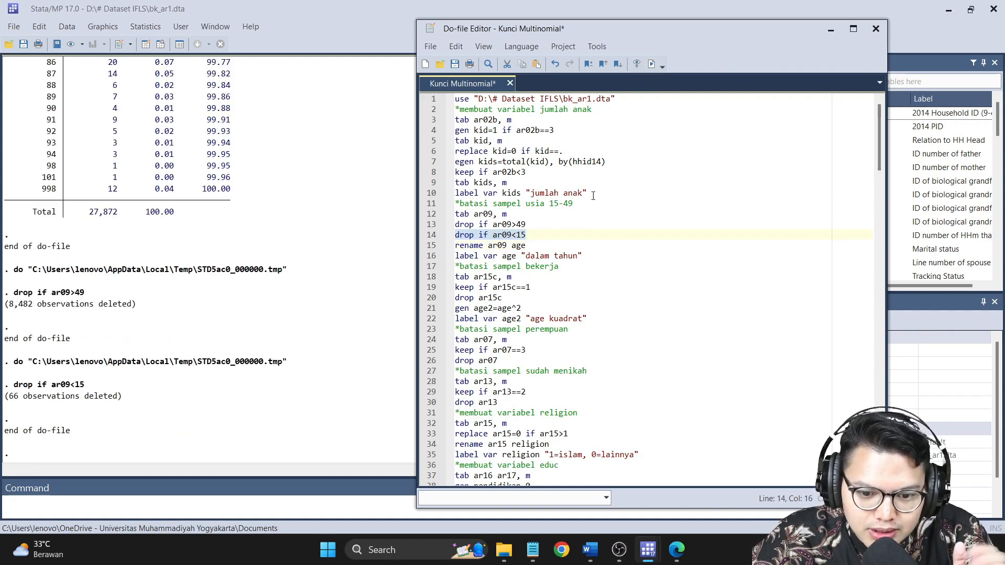
Run tab ar09 as a direct command and examine the lowest and highest ages in the frequency table.
click(330, 504)
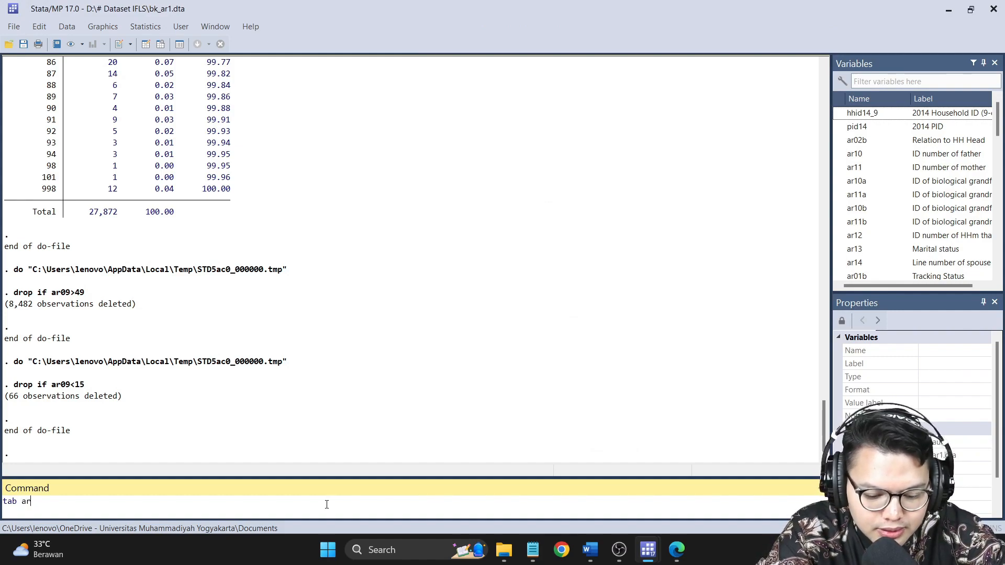
key(Return)
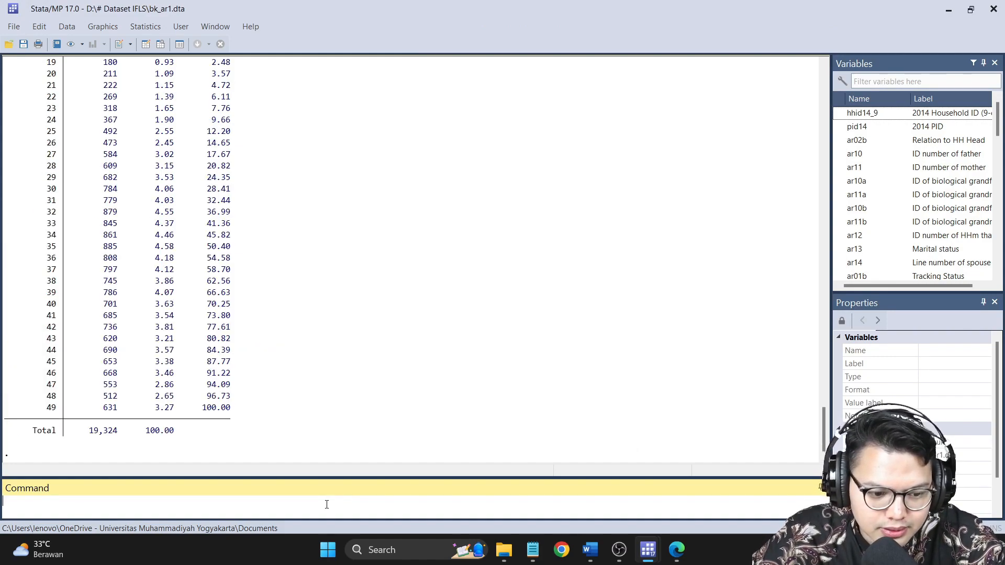
scroll(150, 202, up, 7)
scroll(134, 284, down, 5)
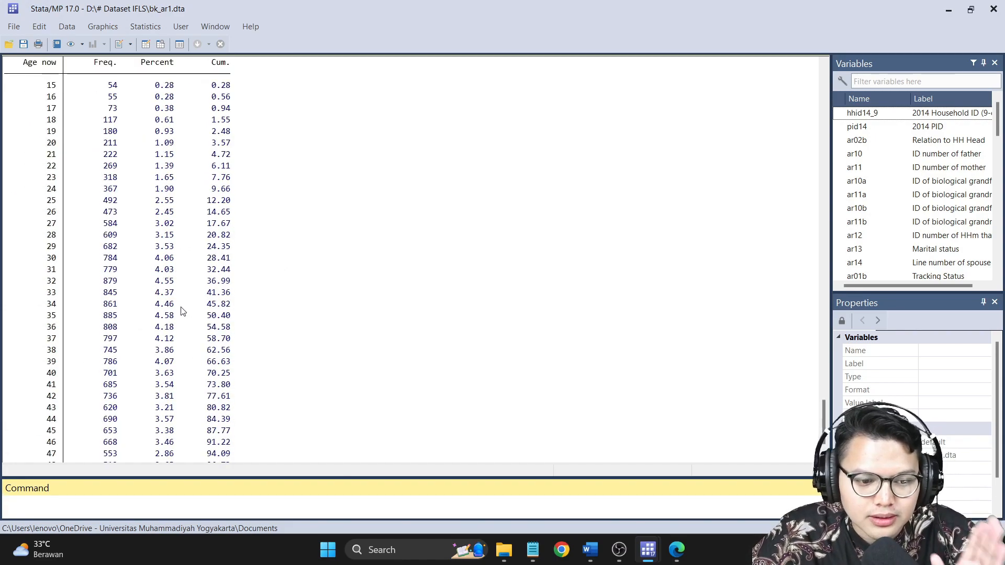
scroll(170, 325, up, 2)
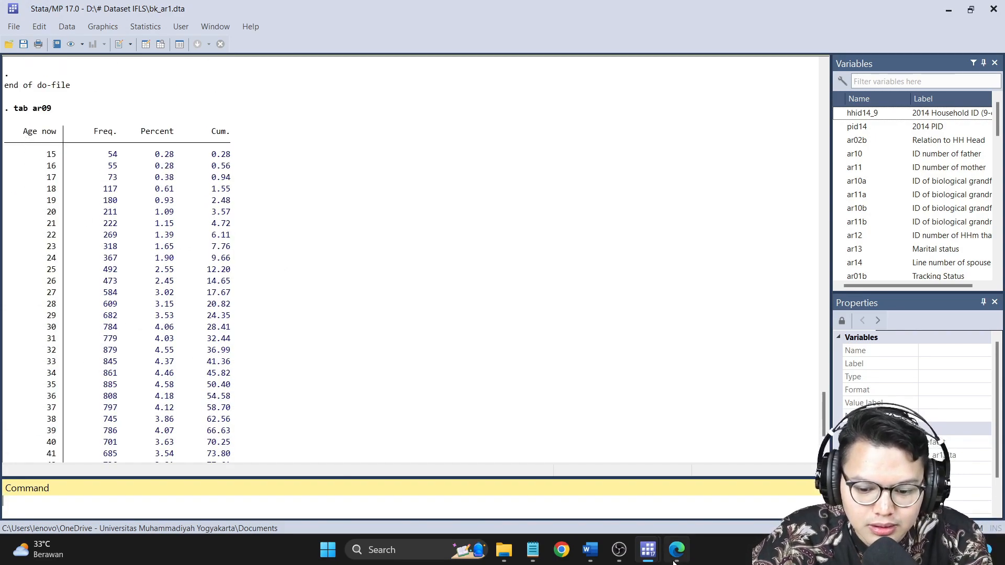
Return to the do-file, rename ar09 to age, and label the age variable "dalam tahun" by running those lines.
mouse_move(648, 550)
click(664, 511)
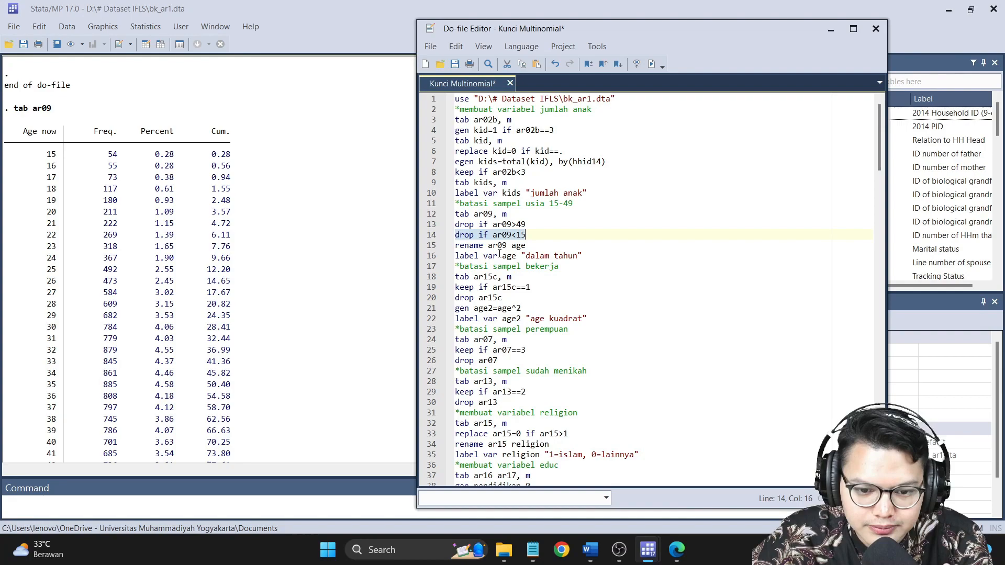
scroll(282, 329, down, 4)
click(428, 246)
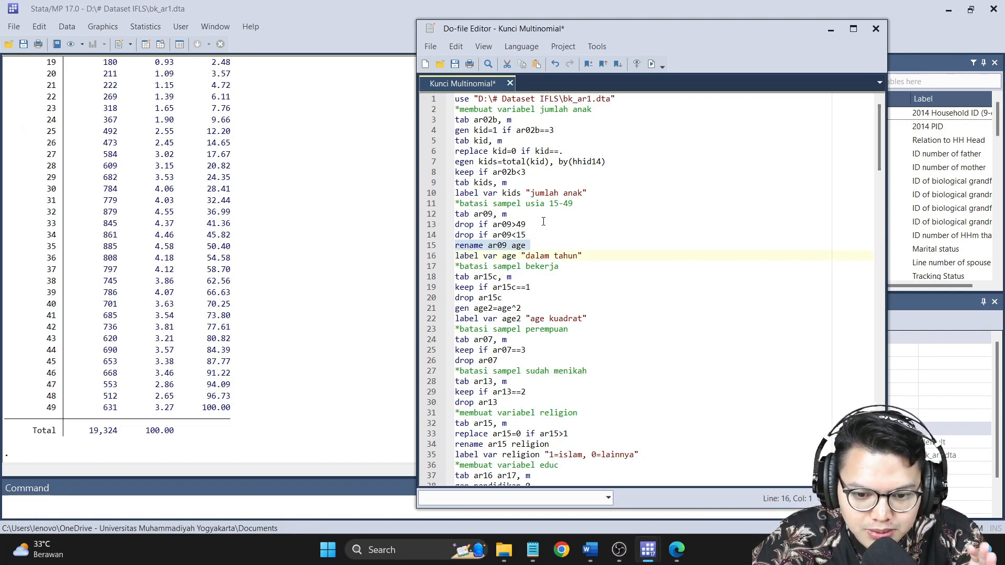
click(651, 64)
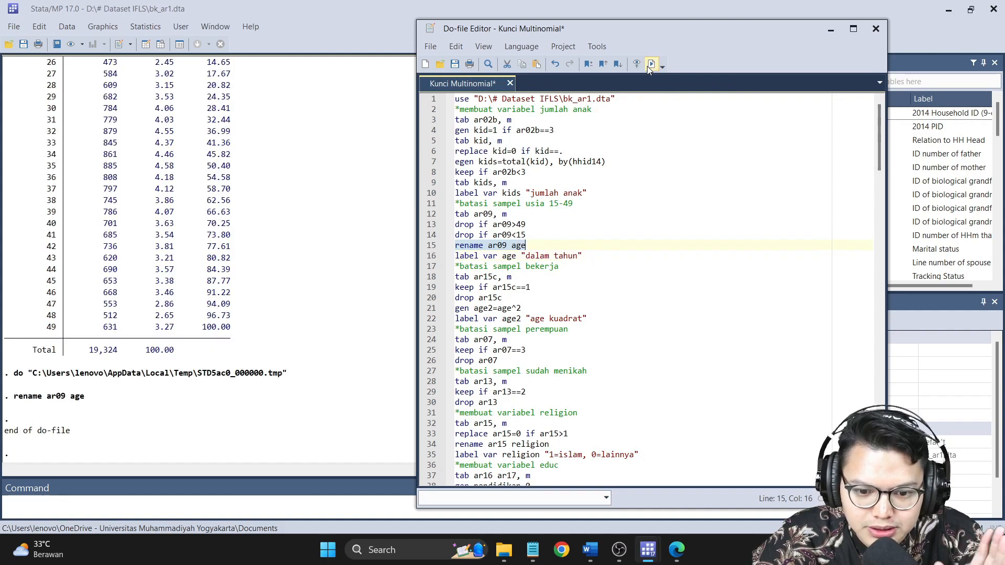
click(430, 257)
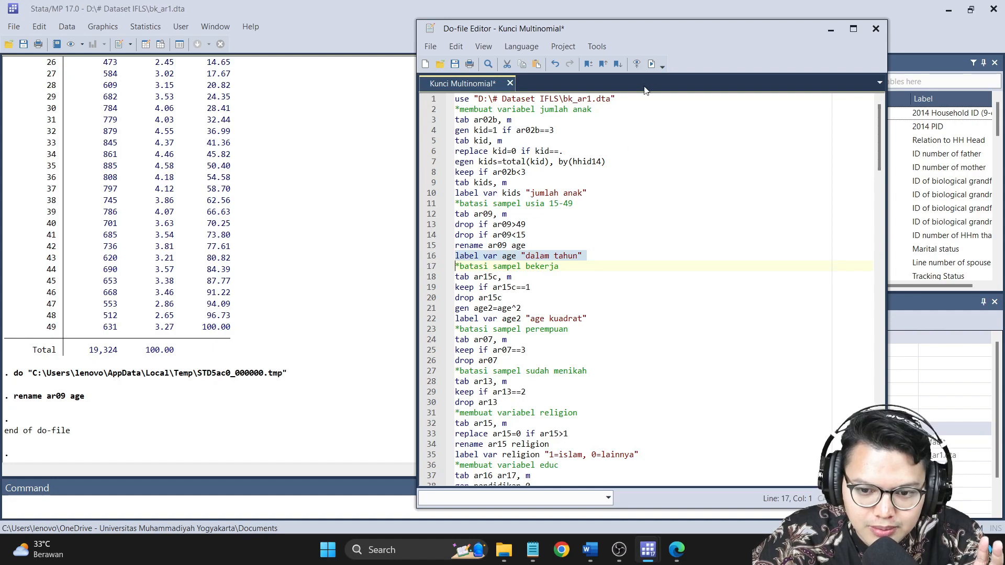
click(651, 64)
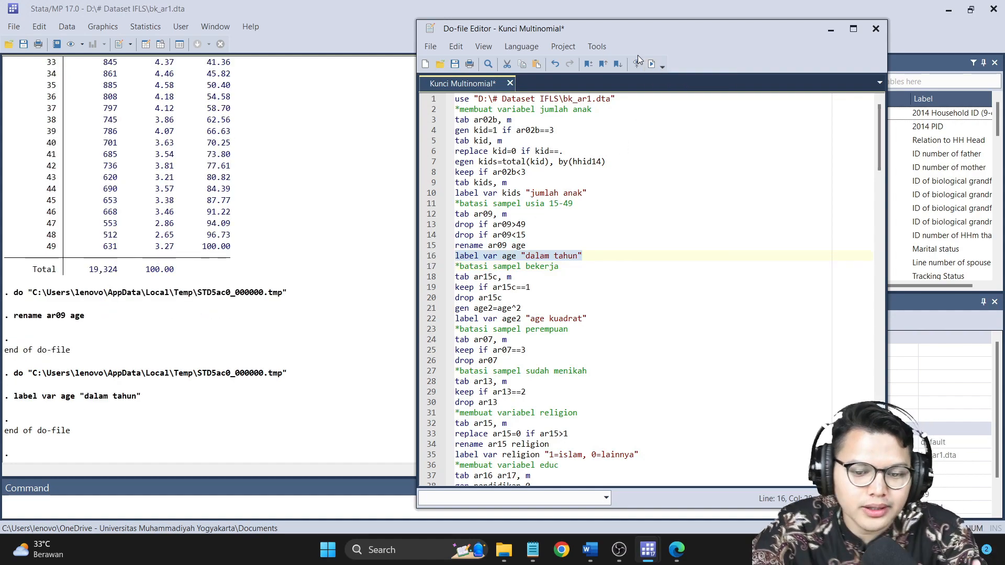
Switch to the Word assignment, highlight the sample requirement "sampel perempuan menikah berusia 15-49 tahun ke atas yang sedang bekerja", and return to Stata.
mouse_move(647, 550)
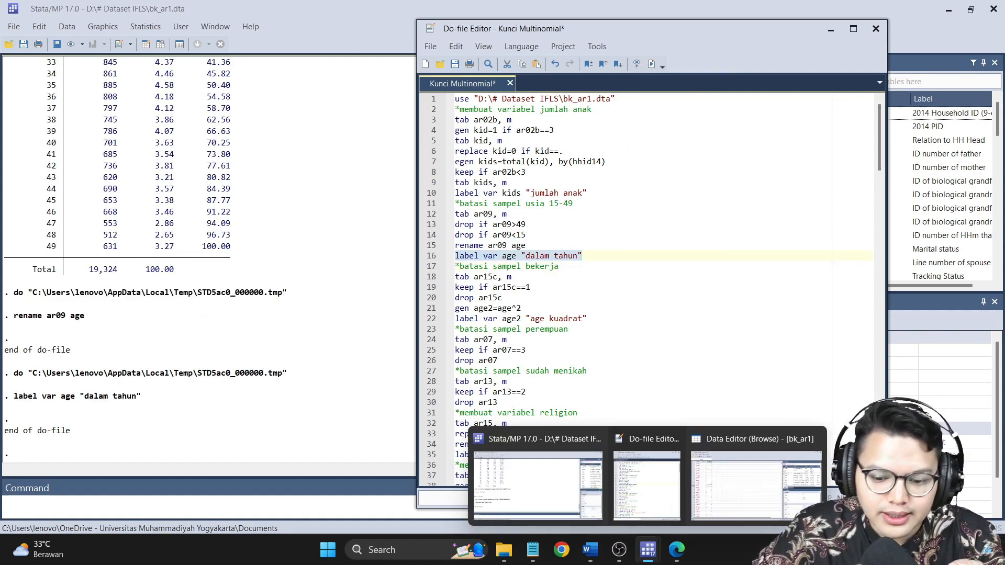
click(591, 549)
click(519, 361)
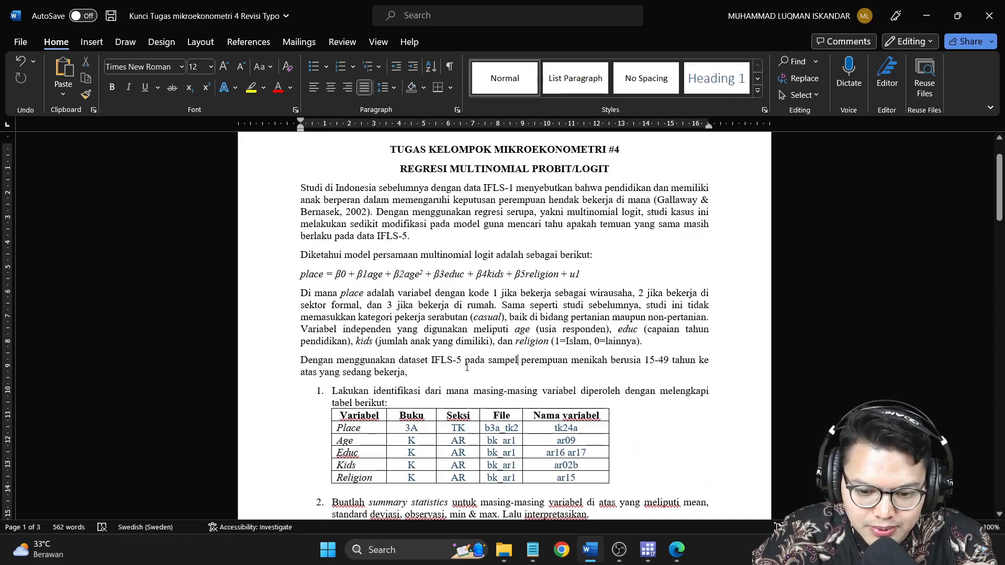
drag(502, 366, 392, 372)
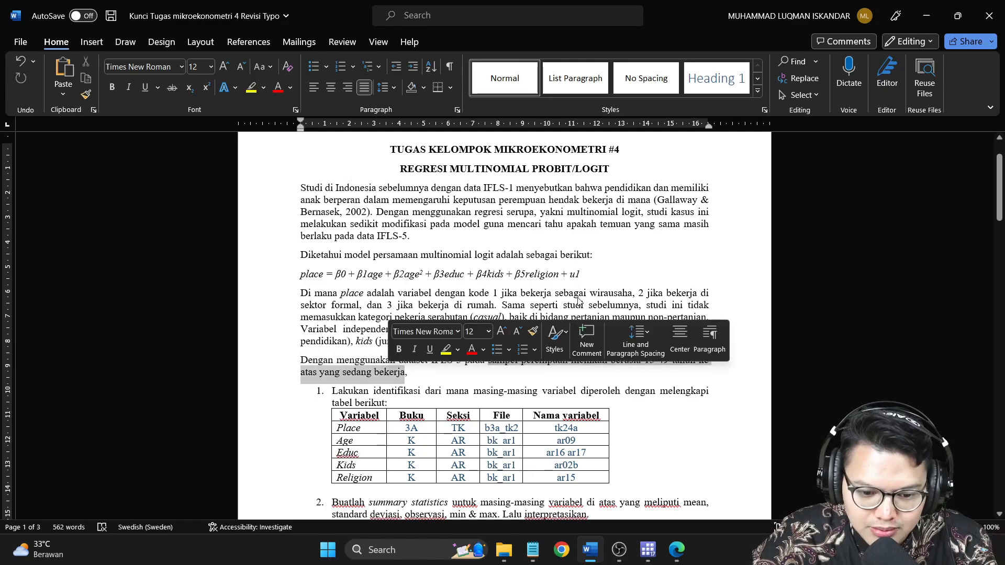
click(926, 15)
Run tab ar15c, m from the working-sample section of the do-file to check the main activity categories.
scroll(517, 259, down, 2)
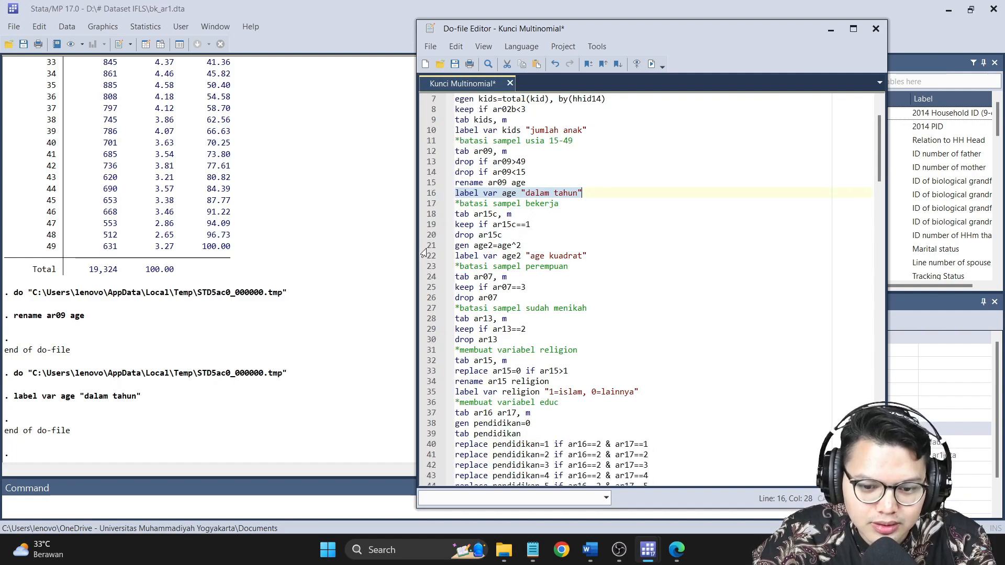
click(431, 214)
click(651, 64)
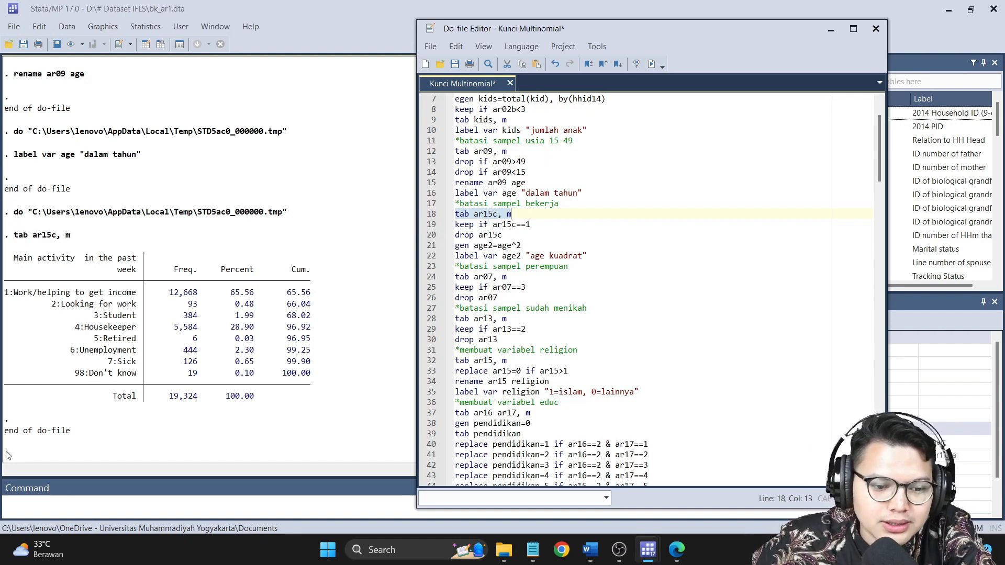
Run keep if ar15c==1 from the do-file to keep only working respondents, and drop the ar15c variable.
click(421, 226)
click(658, 65)
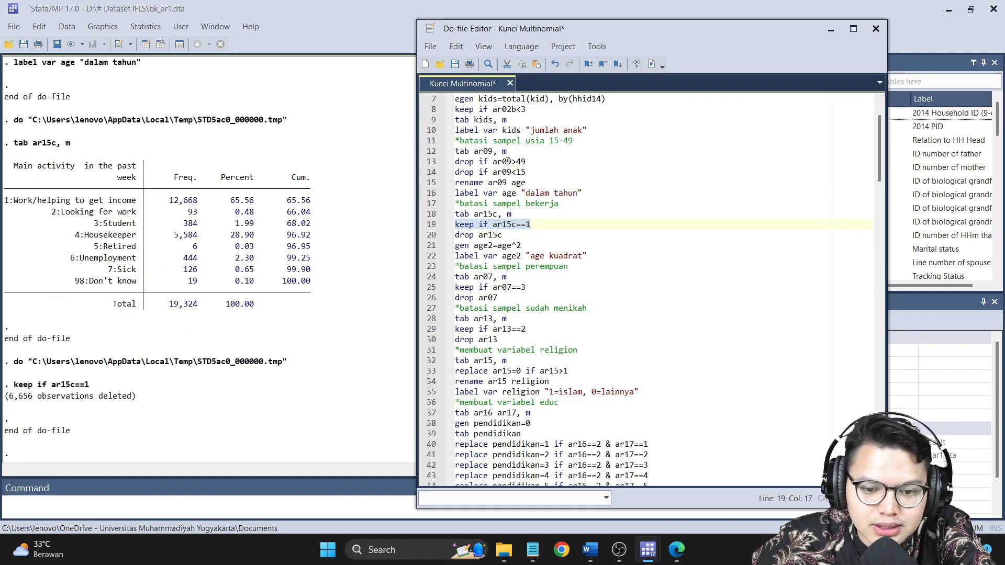
click(435, 237)
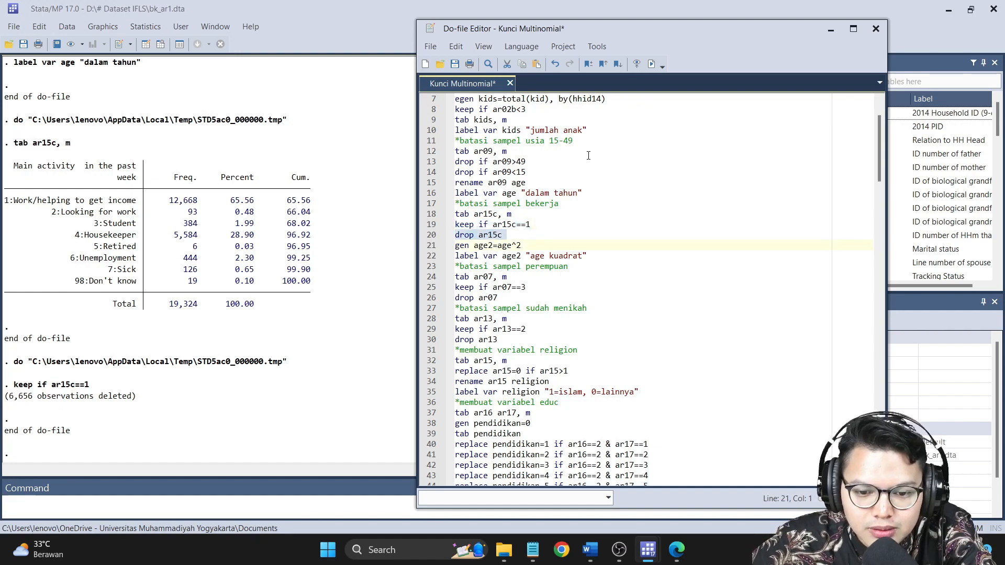
click(651, 64)
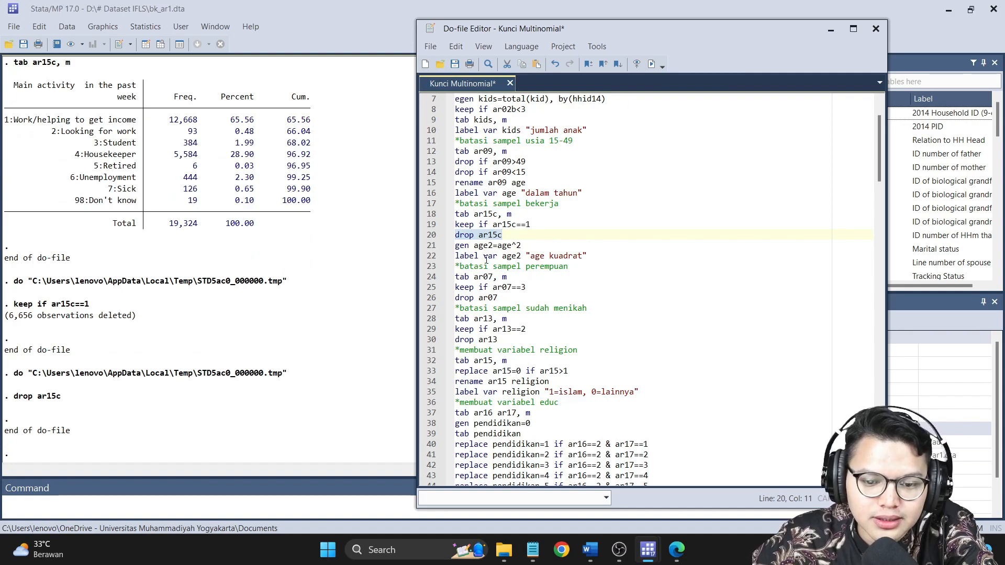
Run gen age2=age^2 from the do-file and label the age2 variable "age kuadrat".
click(427, 246)
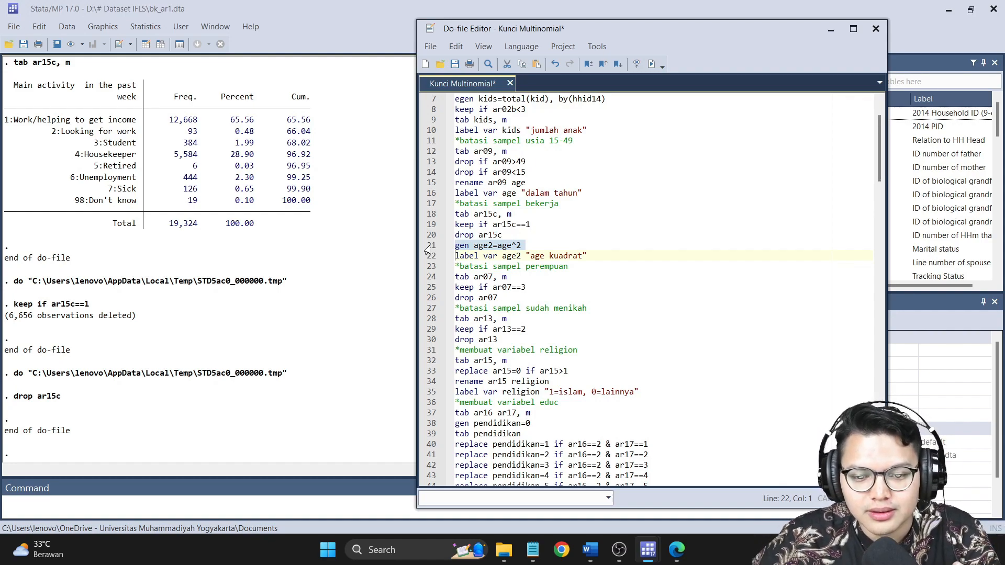
click(654, 63)
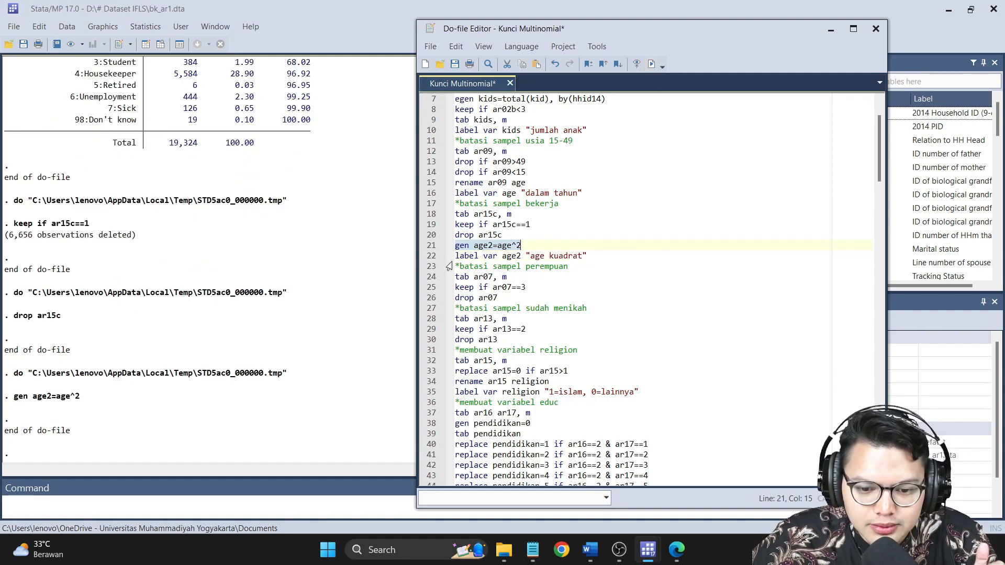
click(428, 256)
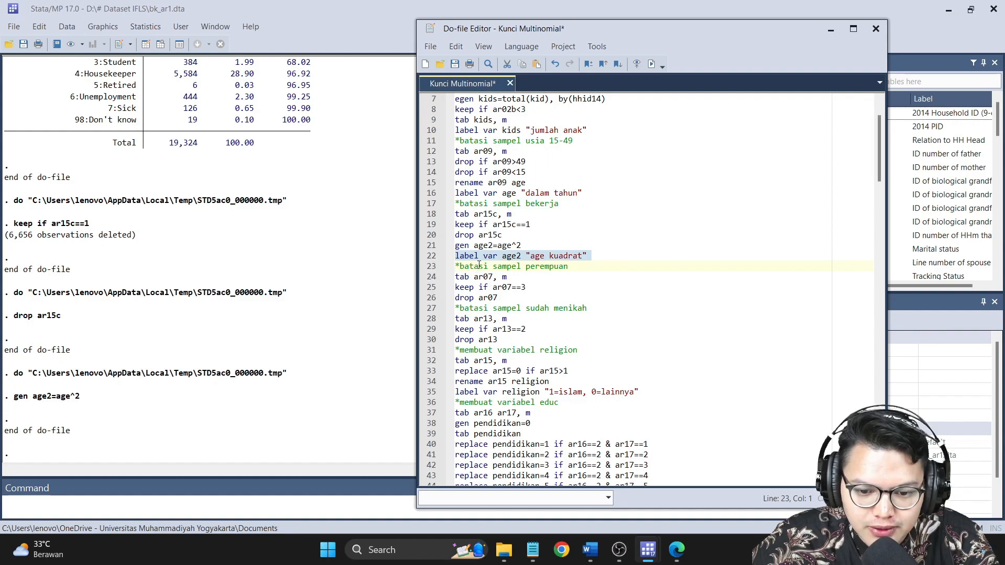
click(651, 65)
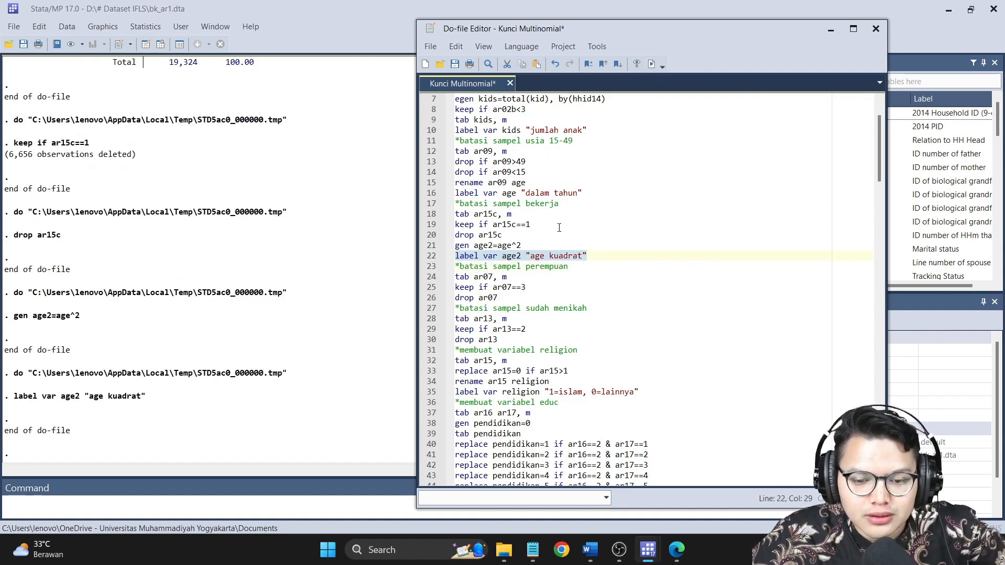
Check the "sampel perempuan" requirement in the Word assignment, and run tab ar07, m from the Stata do-file.
click(430, 278)
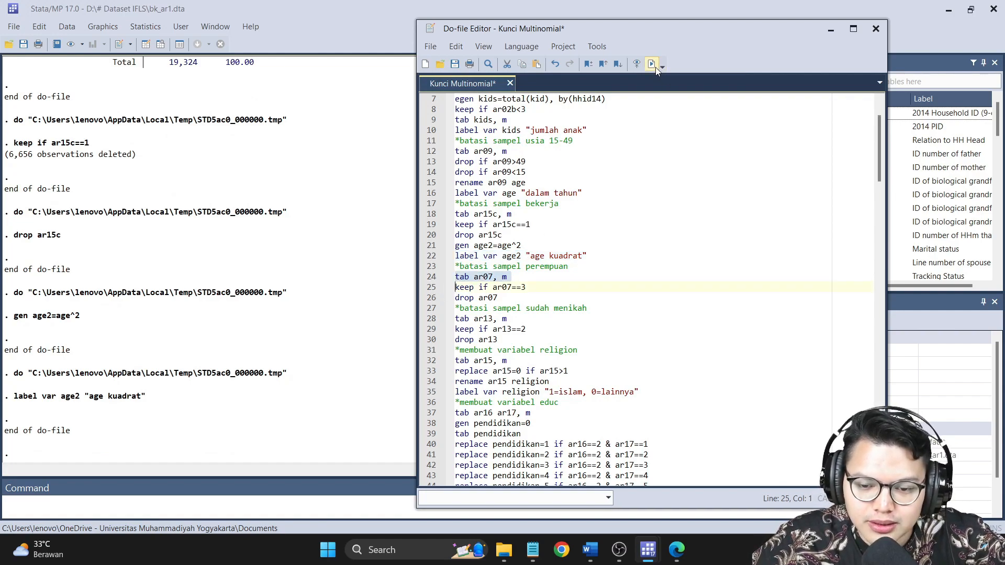
click(590, 550)
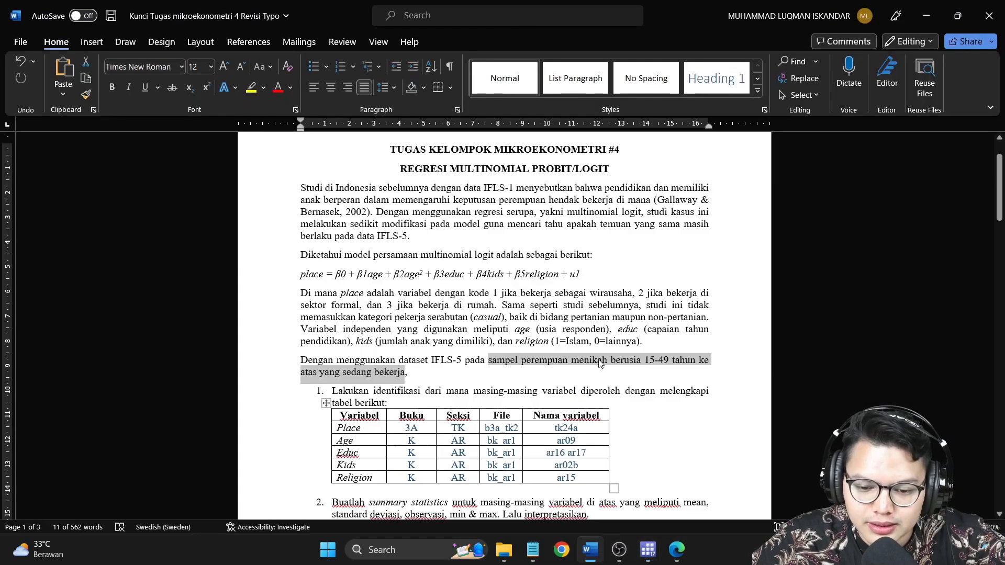
click(500, 361)
drag(499, 362, 559, 363)
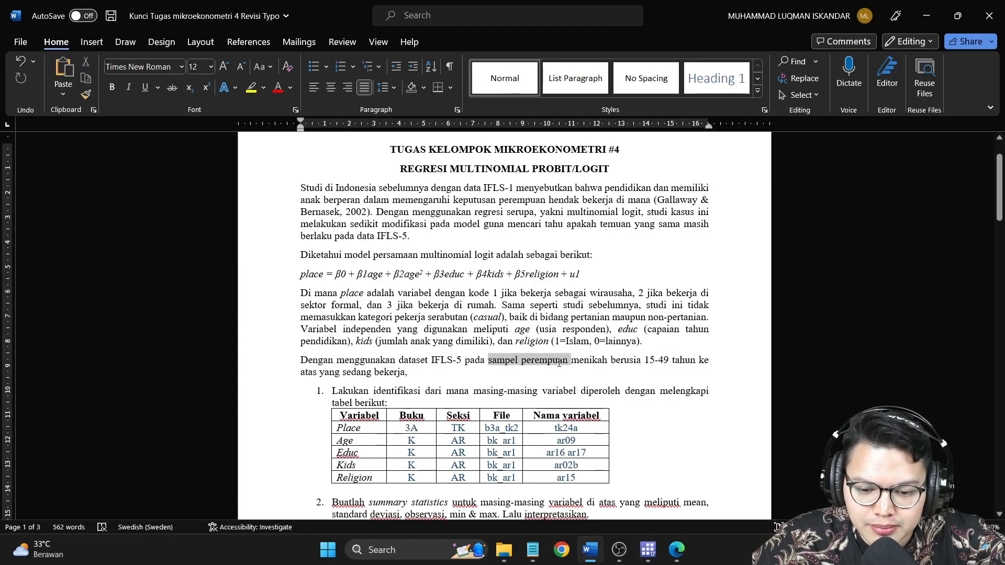
key(alt+Tab)
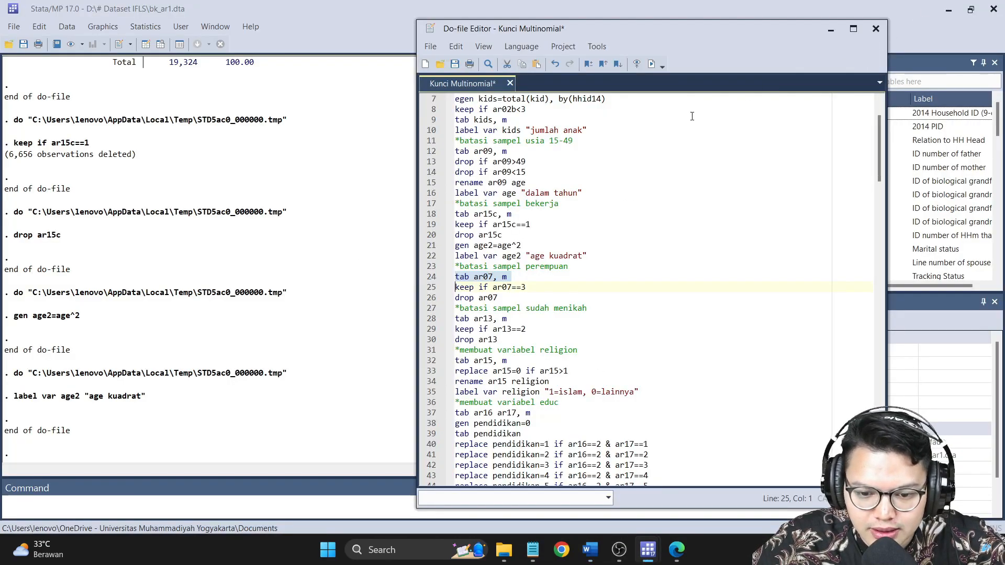
click(652, 65)
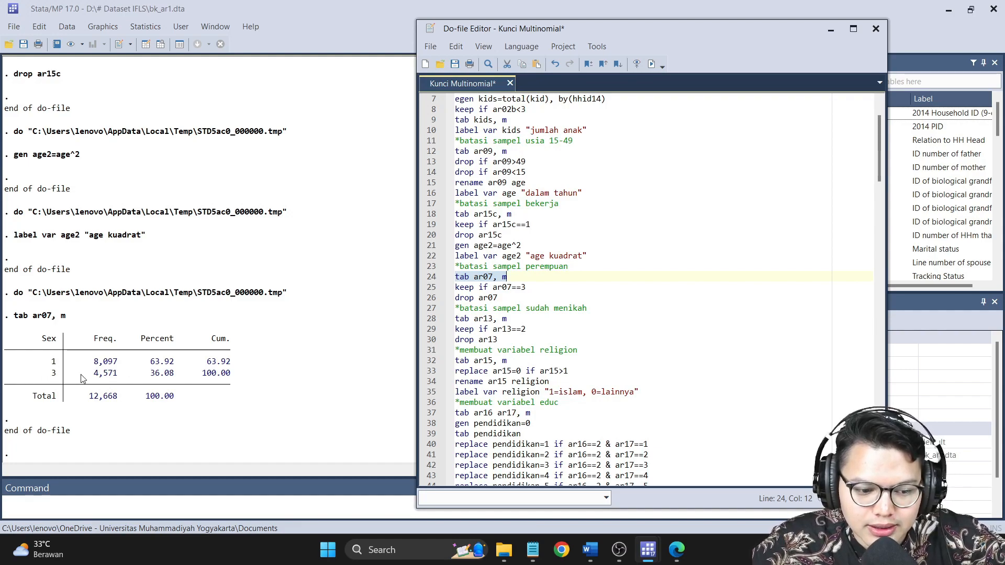
Switch to the Buku K questionnaire PDF in Edge, search for ar07, check its sex codes, and return to Stata.
mouse_move(670, 541)
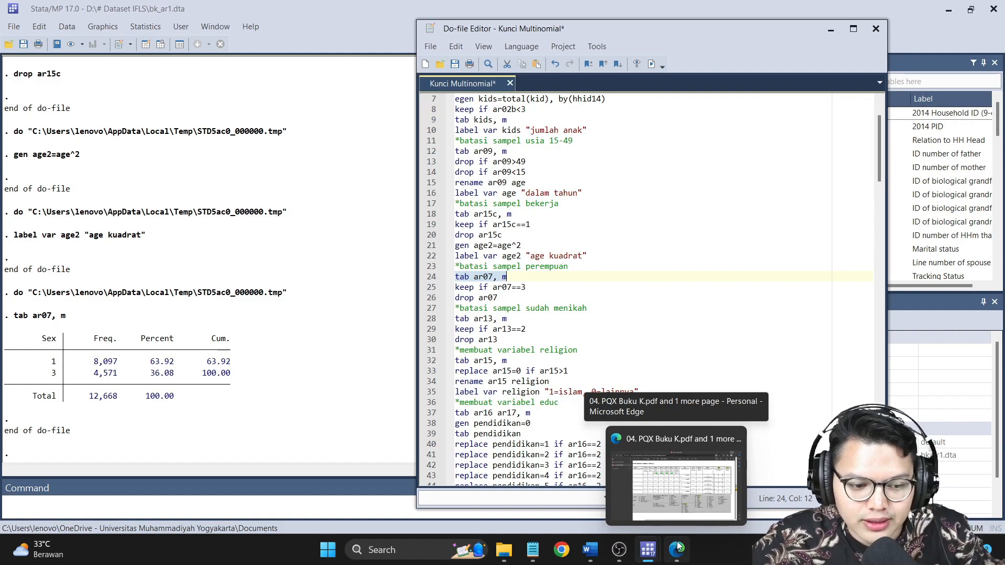
click(677, 549)
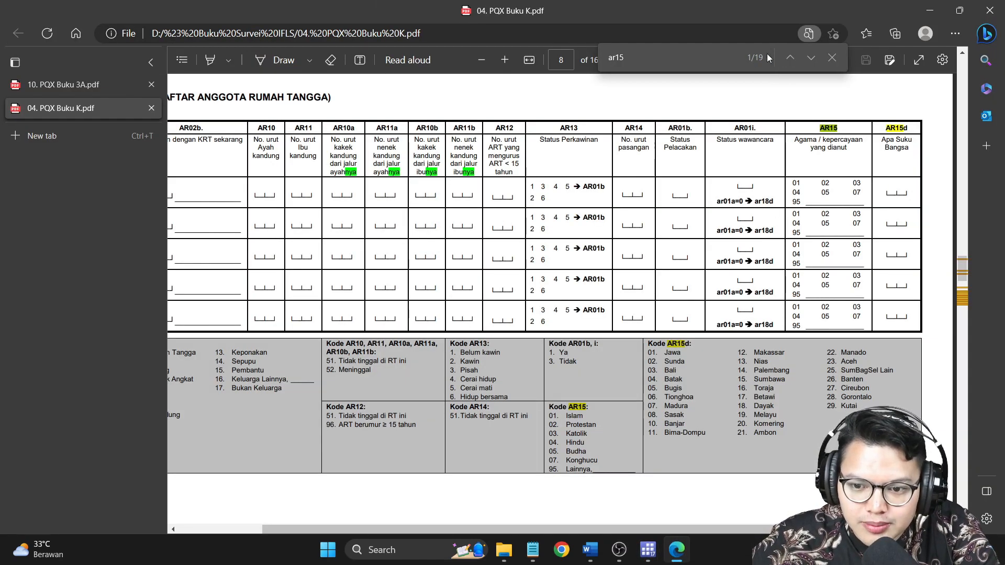
key(BackSpace)
text(07)
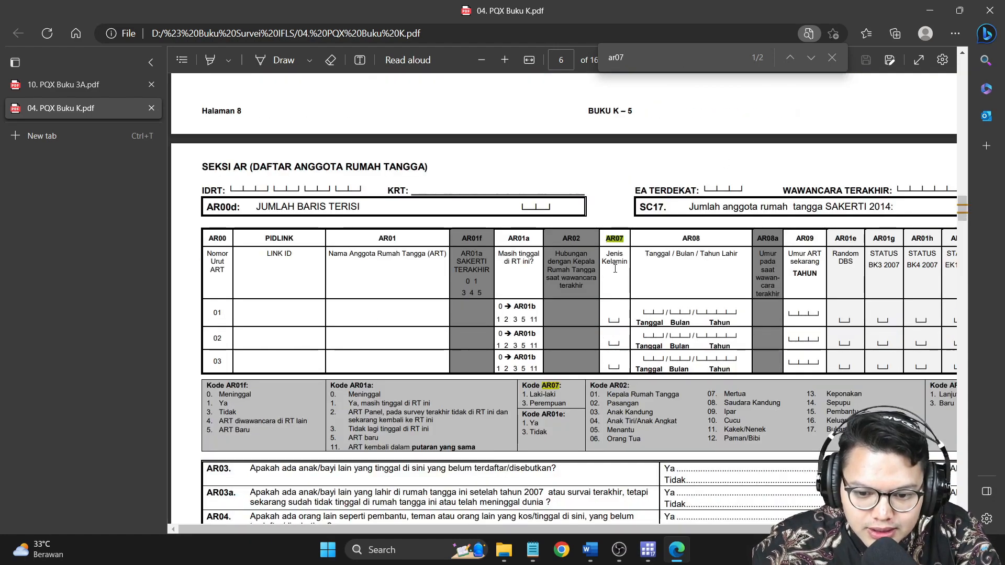
drag(522, 394, 563, 406)
click(522, 405)
click(929, 10)
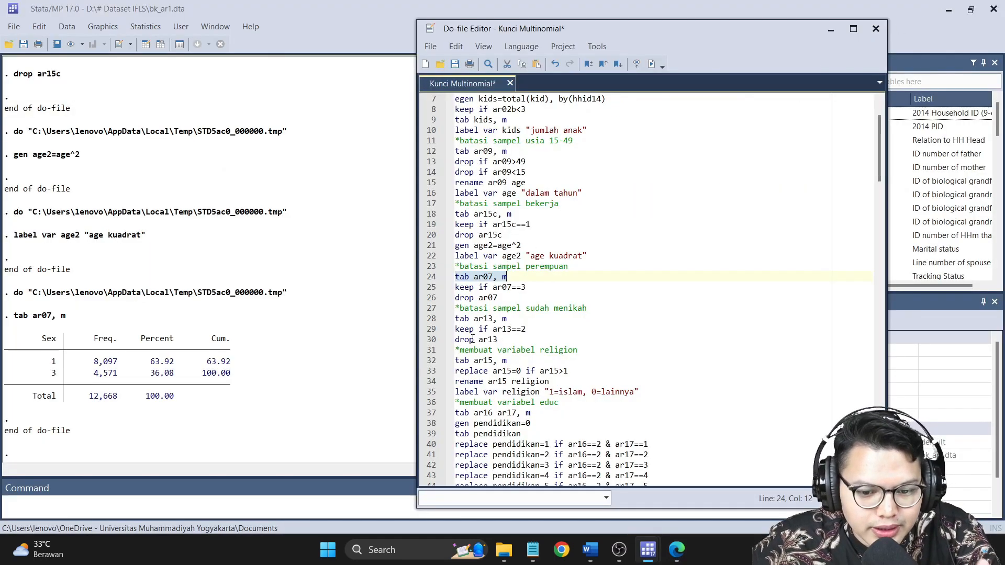
Run keep if ar07==3 from the do-file to keep only female respondents, and drop the ar07 variable.
click(430, 288)
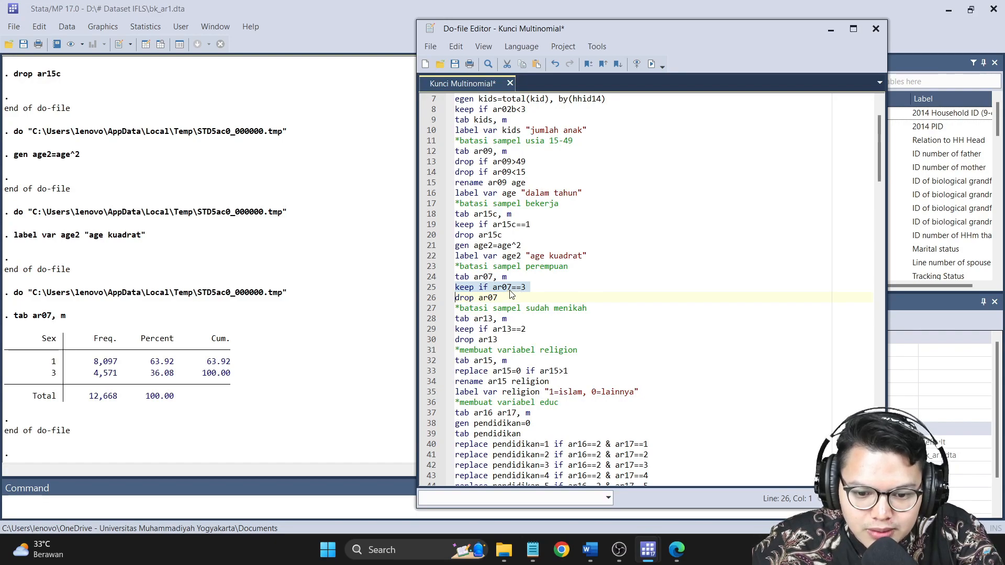
click(652, 64)
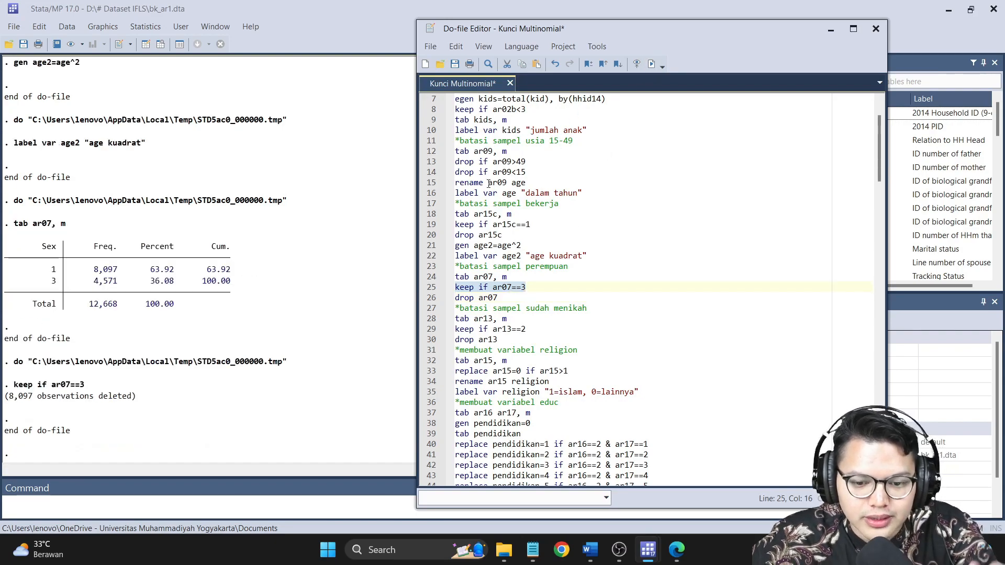
click(431, 302)
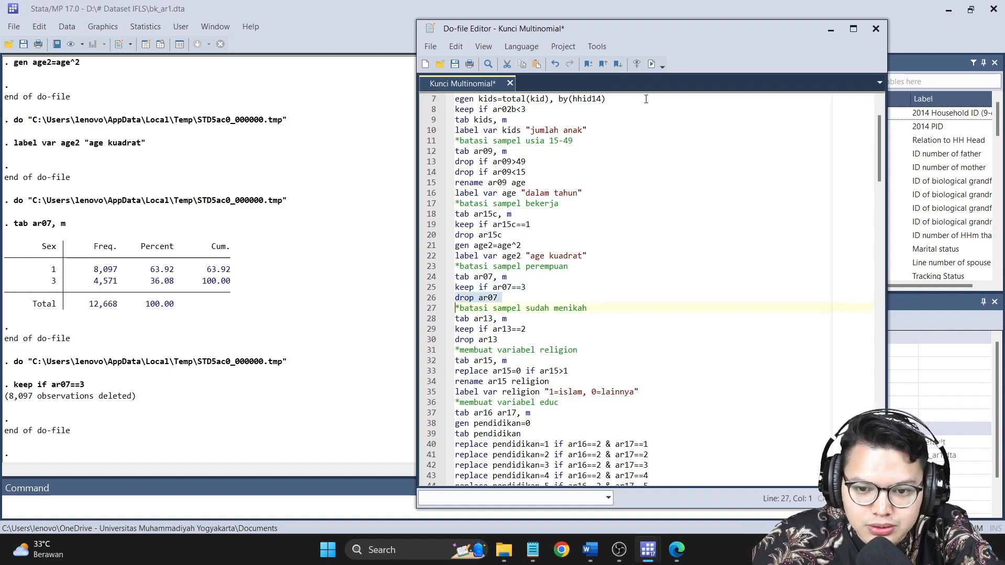
click(652, 64)
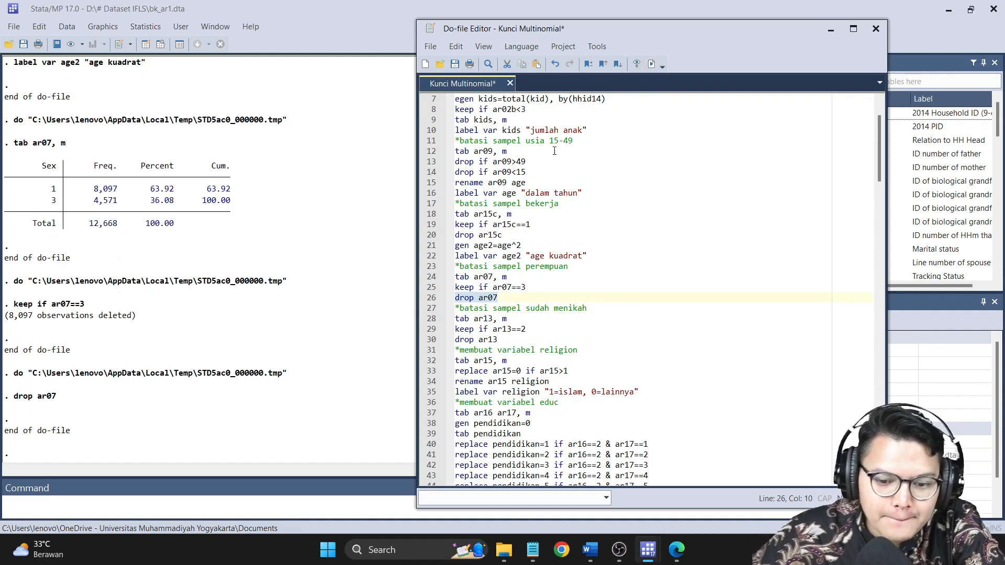
Run tab ar13, m from the do-file to tabulate marital status including missing values.
scroll(552, 267, down, 2)
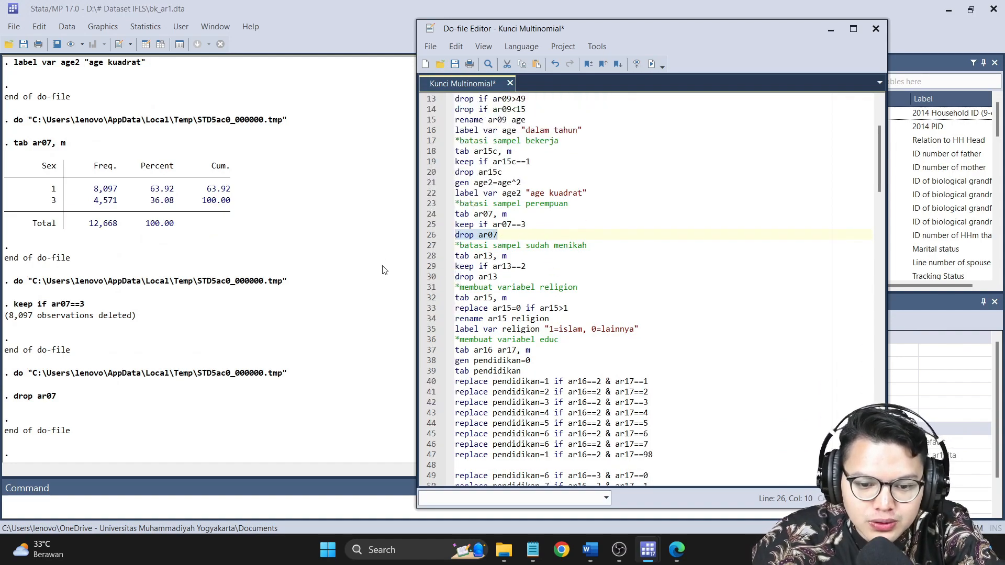
click(427, 256)
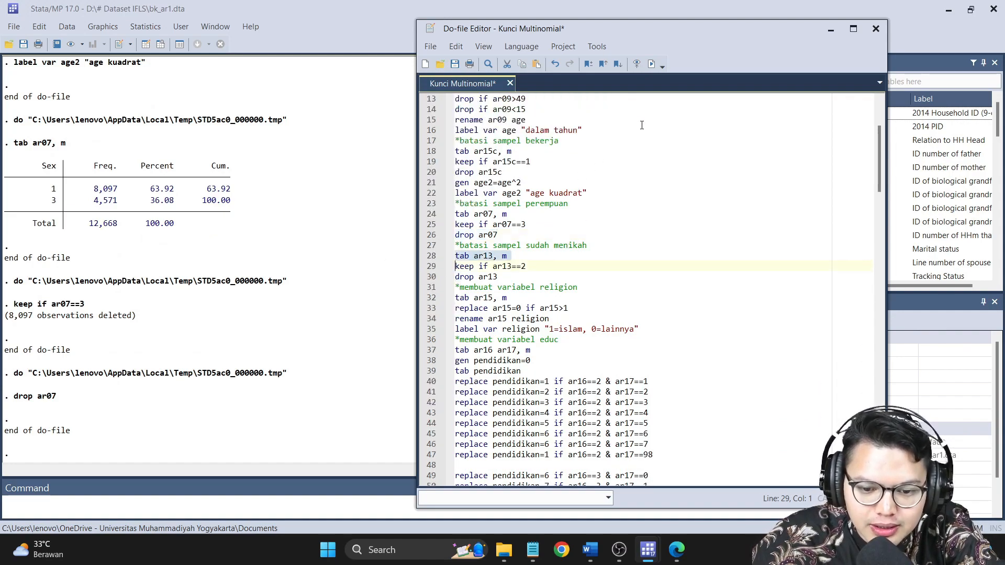
click(652, 64)
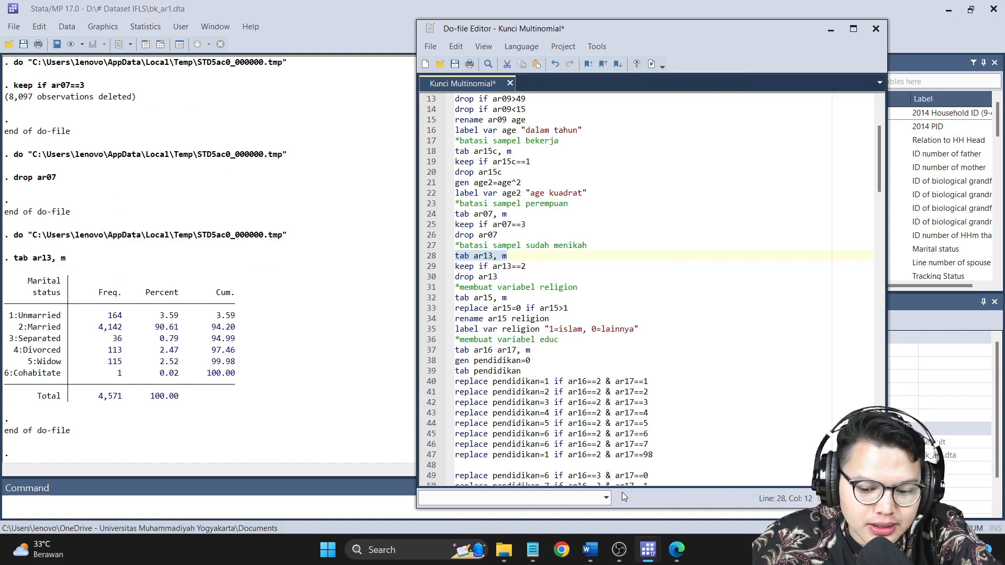
Switch to the Buku K questionnaire PDF in Edge, search for ar13, check its marital status codes, and return to Stata.
click(676, 550)
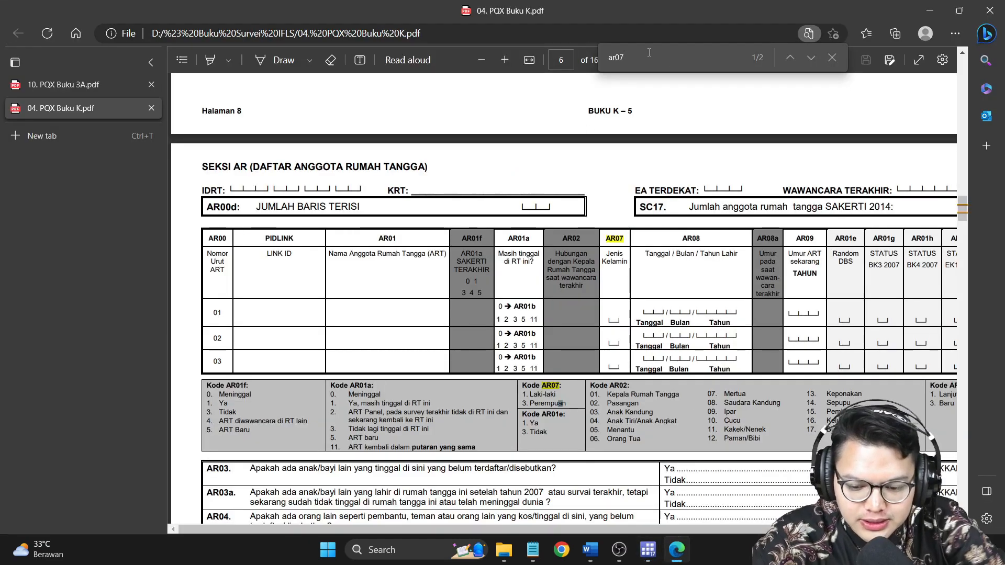
key(BackSpace)
key(BackSpace)
text(13)
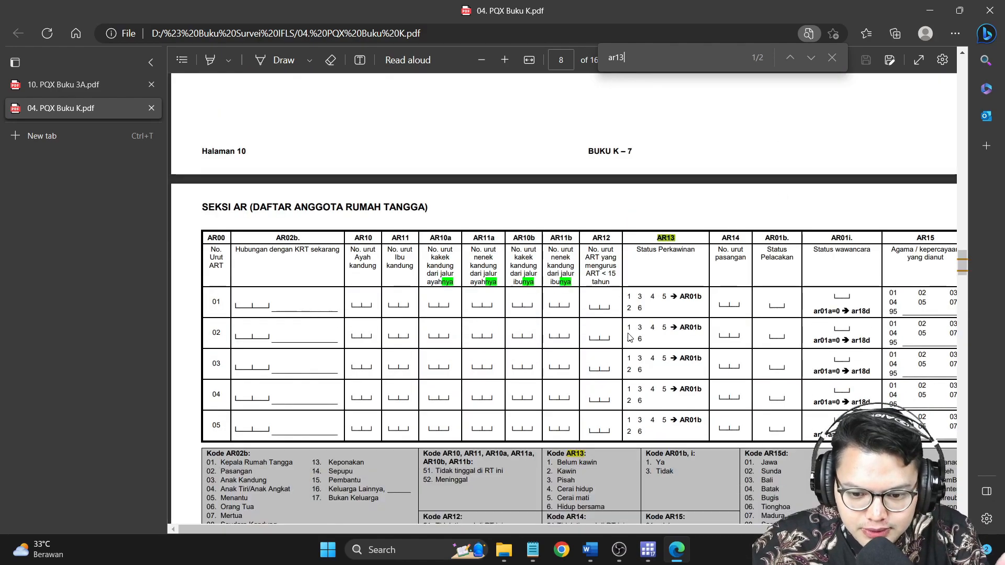
drag(636, 249, 674, 250)
scroll(578, 392, down, 1)
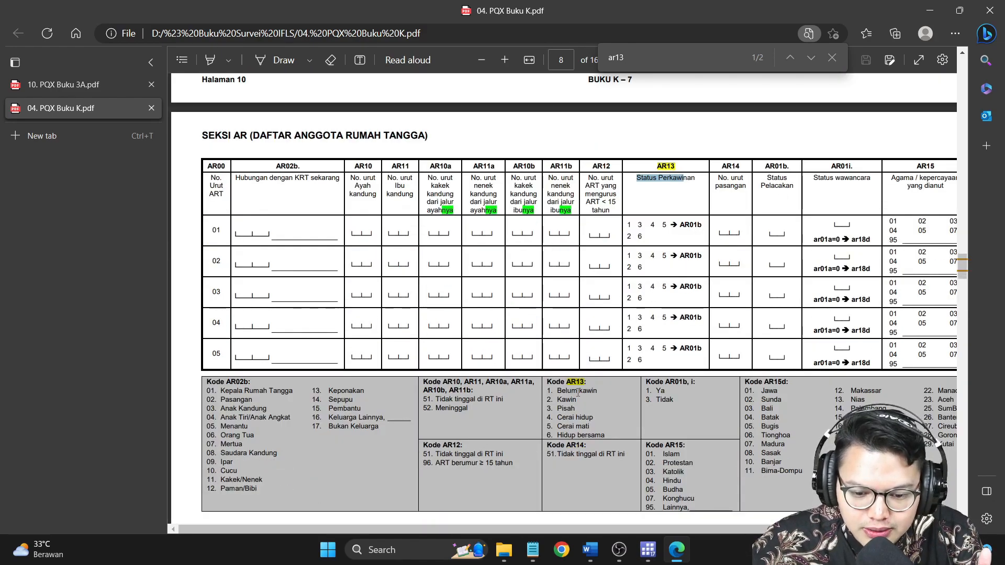
drag(567, 390, 592, 427)
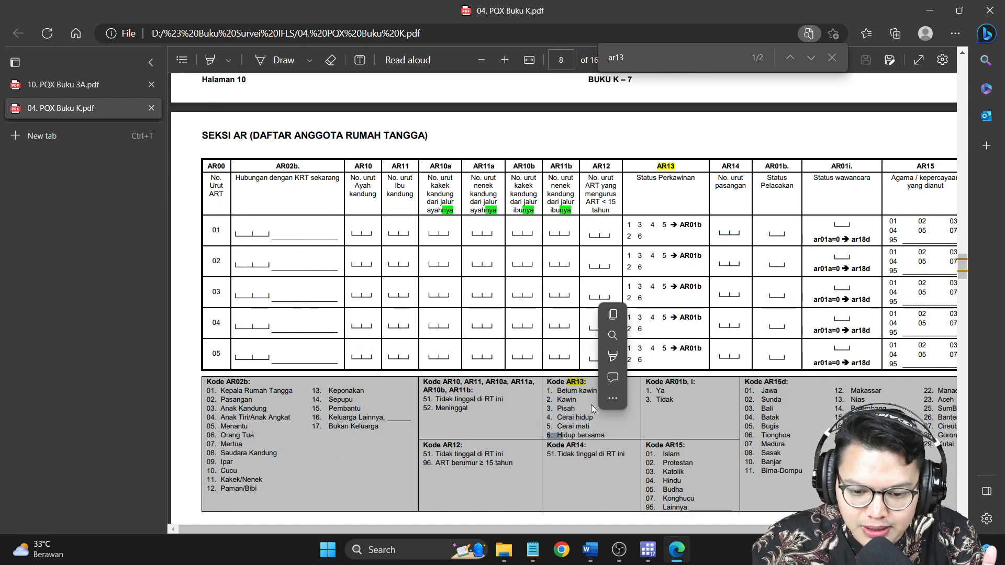
key(alt+Tab)
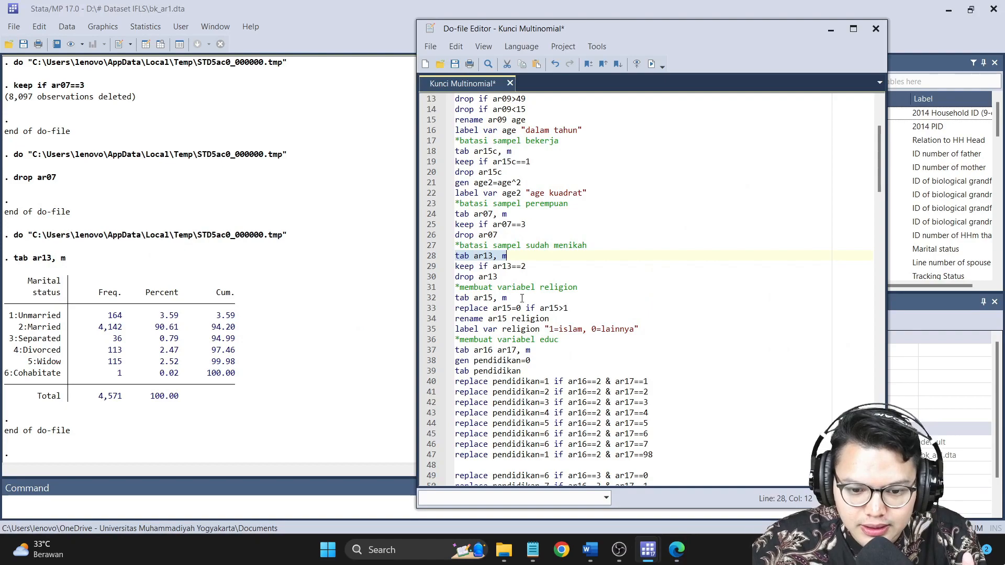
Run keep if ar13==2 from the do-file to keep only married respondents, and drop the ar13 variable.
click(451, 267)
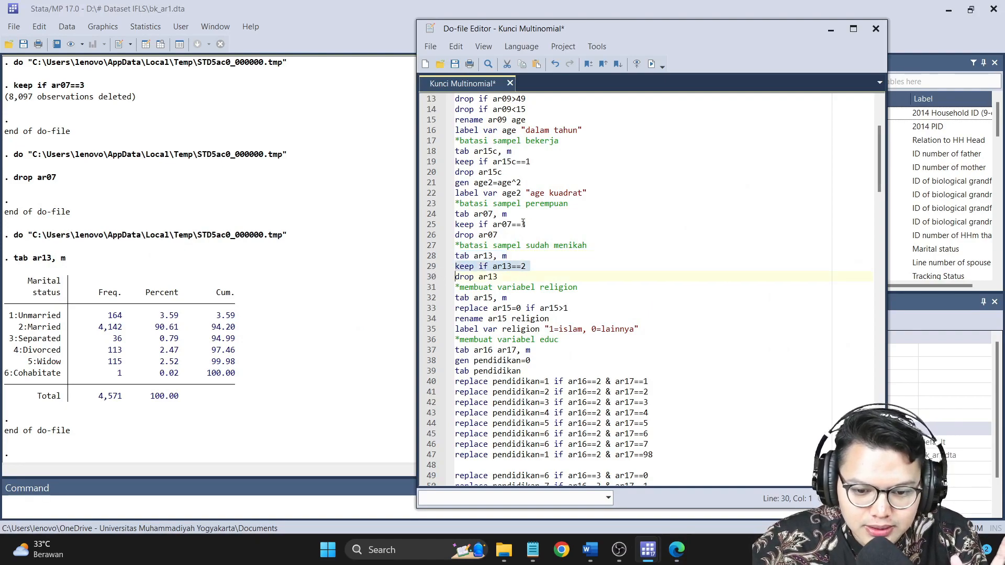
click(652, 64)
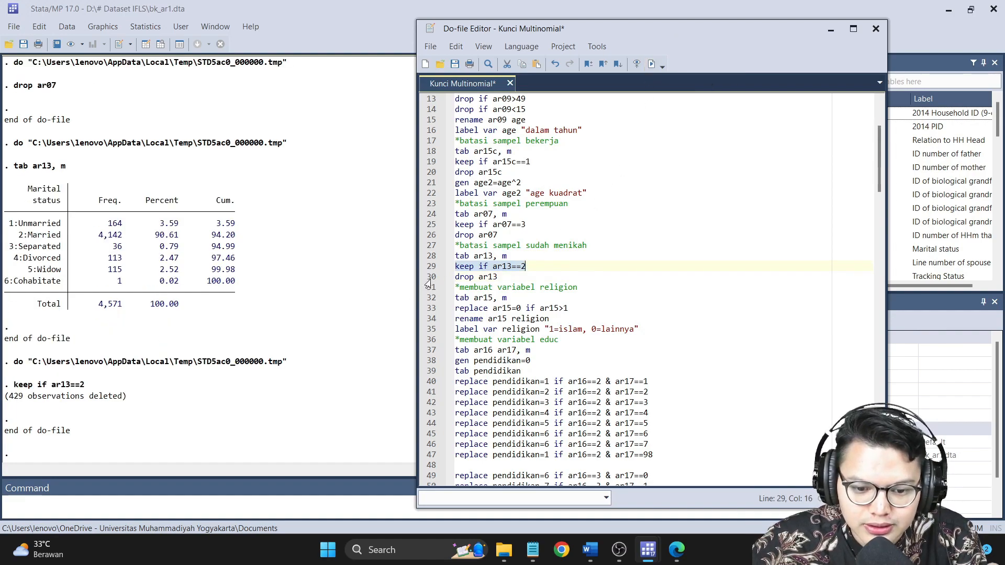
click(427, 277)
click(654, 64)
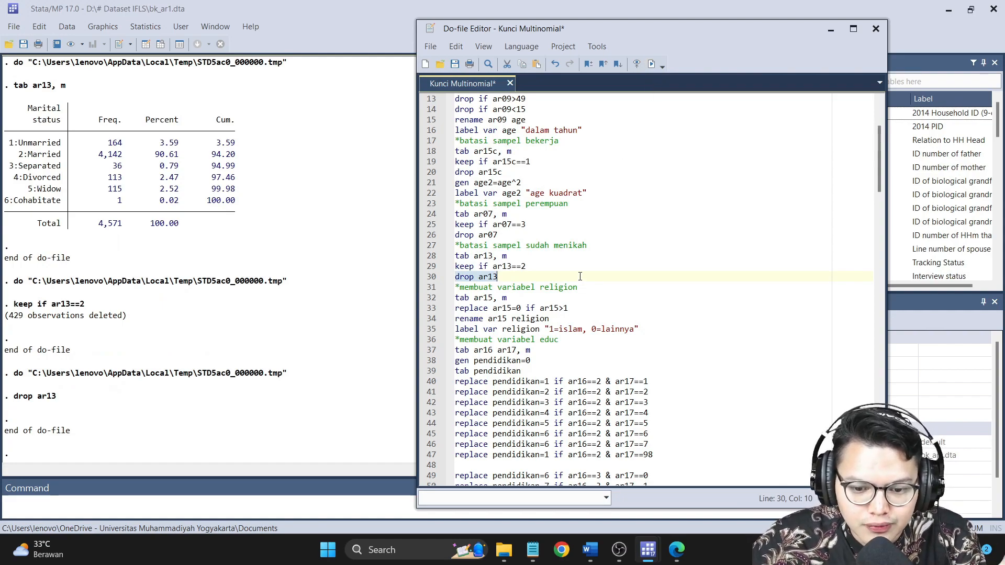
Run tab ar15, m from the do-file, and check the ar15 religion codes in the Buku K PDF in Edge before returning to Stata.
click(426, 298)
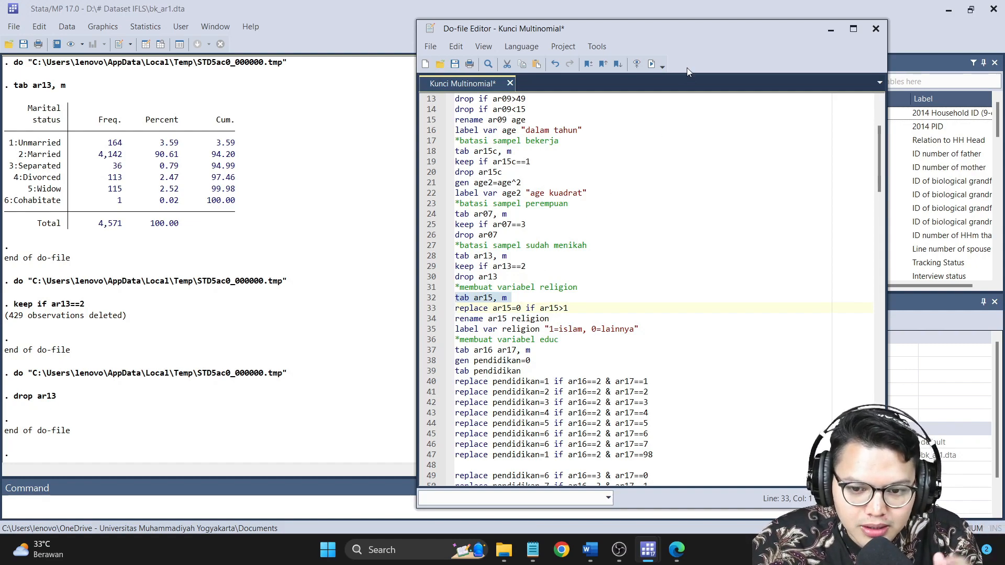
click(650, 65)
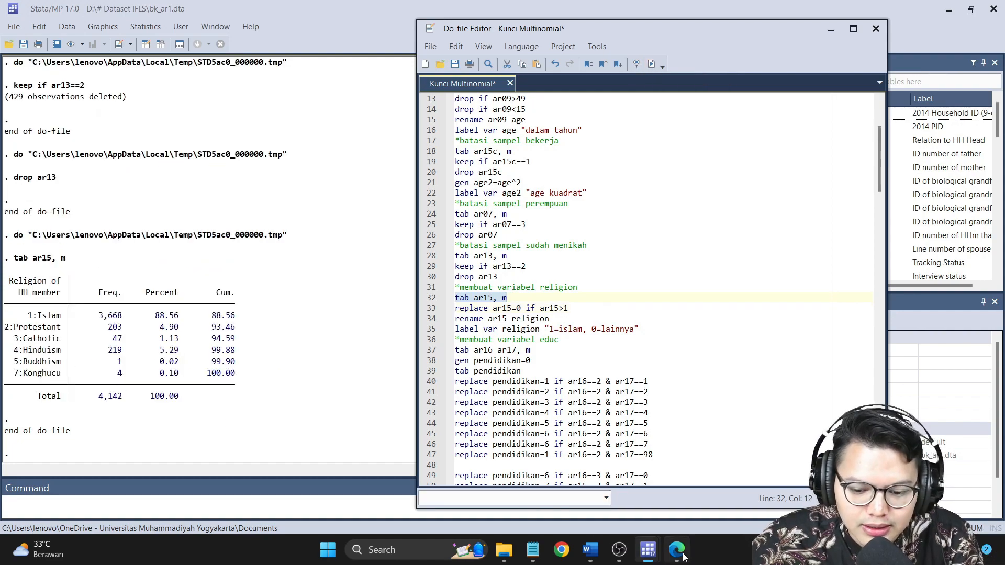
mouse_move(683, 557)
click(675, 403)
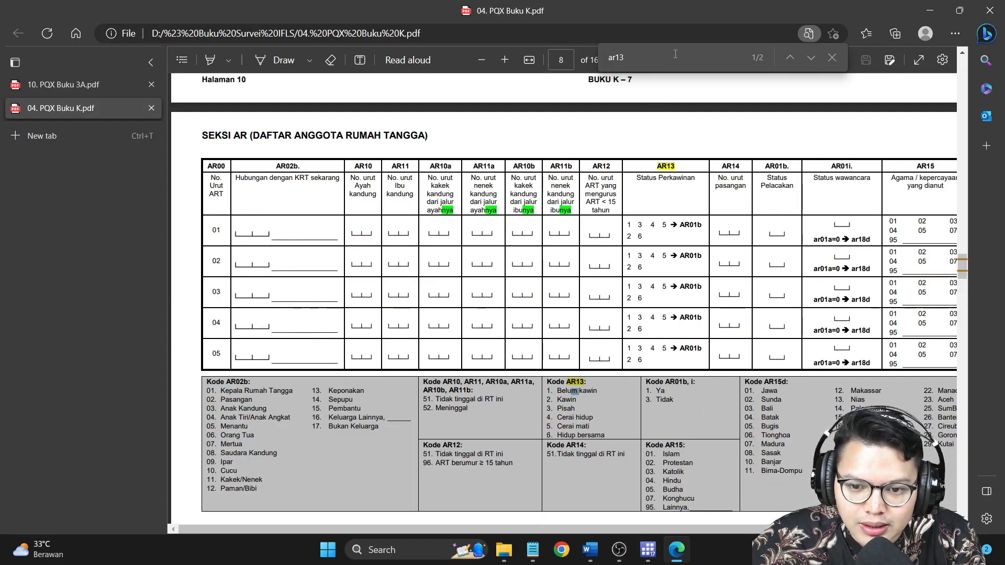
key(BackSpace)
text(5)
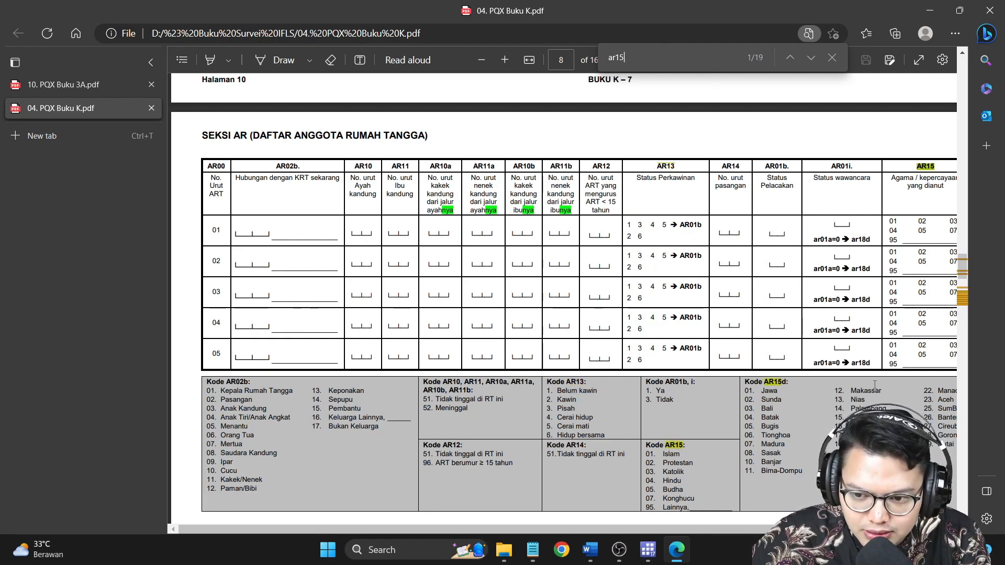
click(933, 178)
drag(900, 178, 945, 190)
click(651, 500)
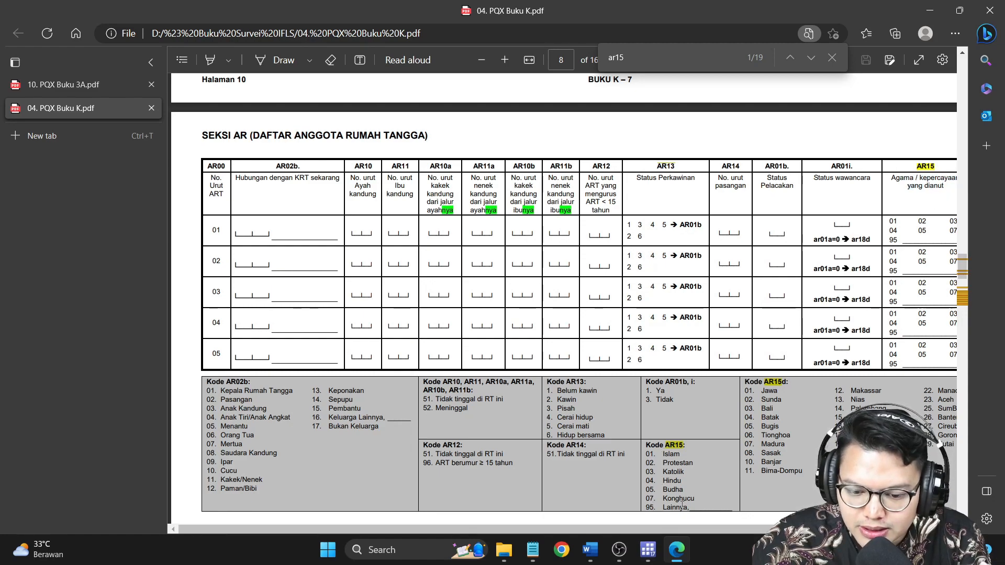
double_click(663, 506)
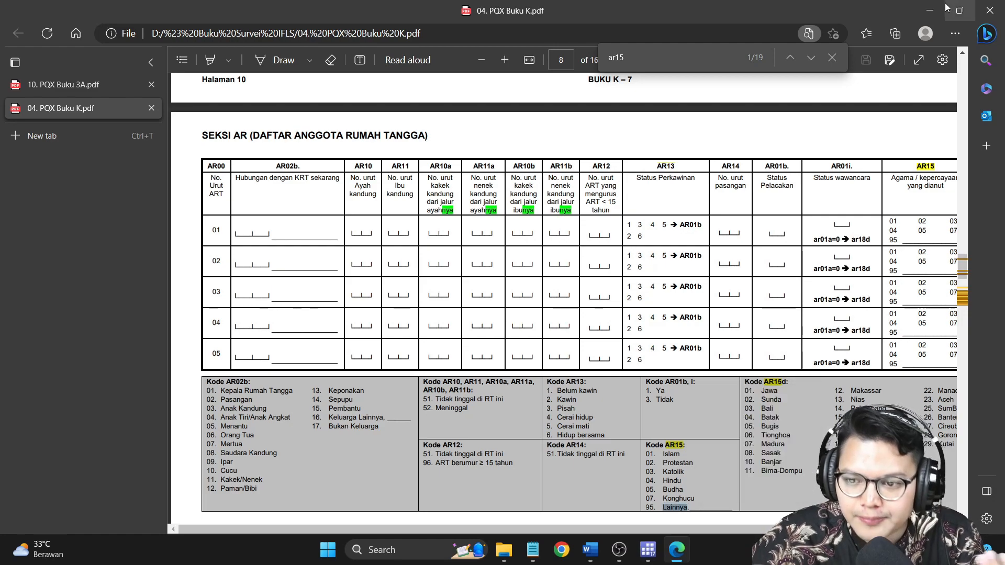
click(929, 11)
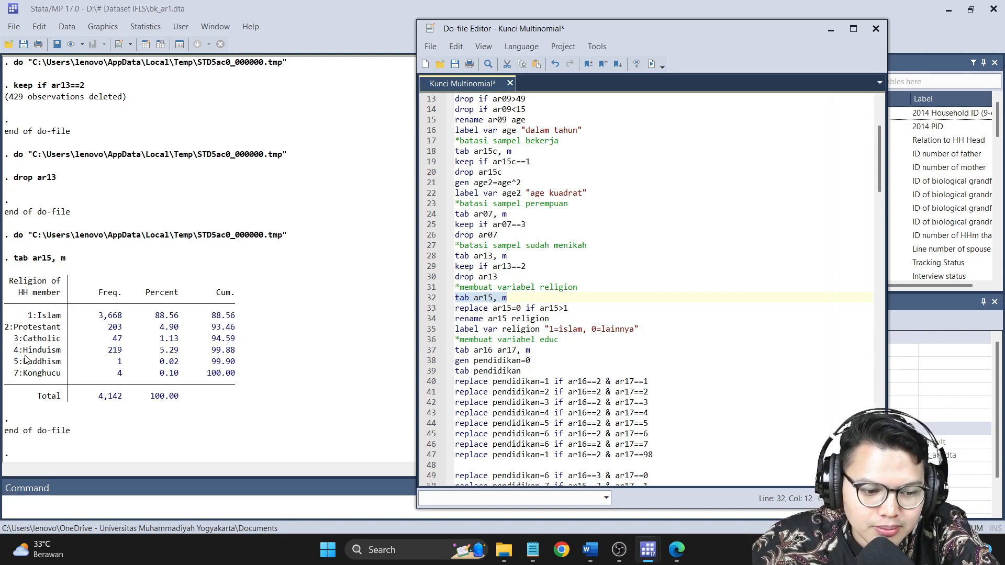
Recode non-Islam religions with replace ar15=0 if ar15>1 from the do-file, and check the recode with the command tab ar15.
click(429, 309)
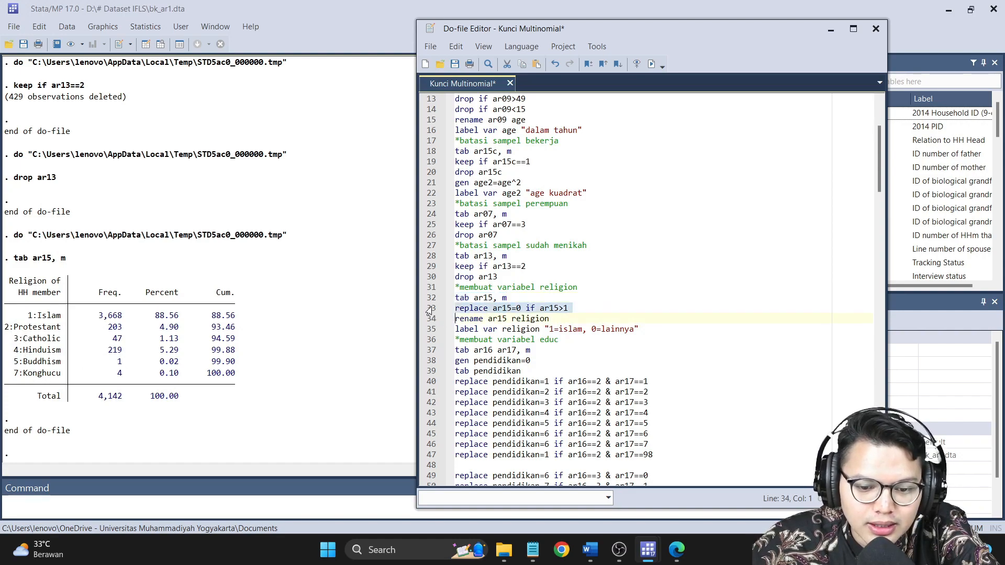
click(654, 66)
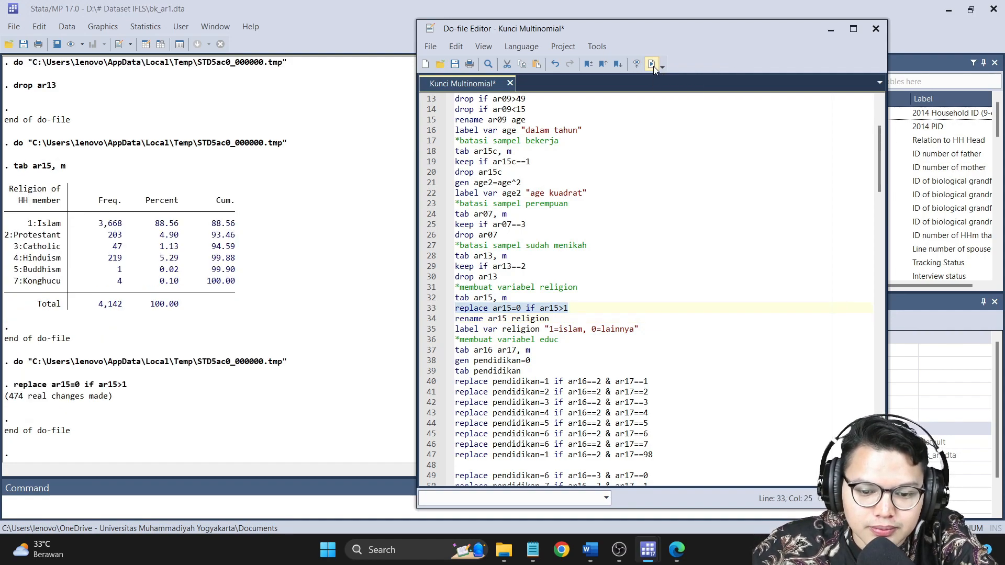
click(251, 500)
text(tab ar15)
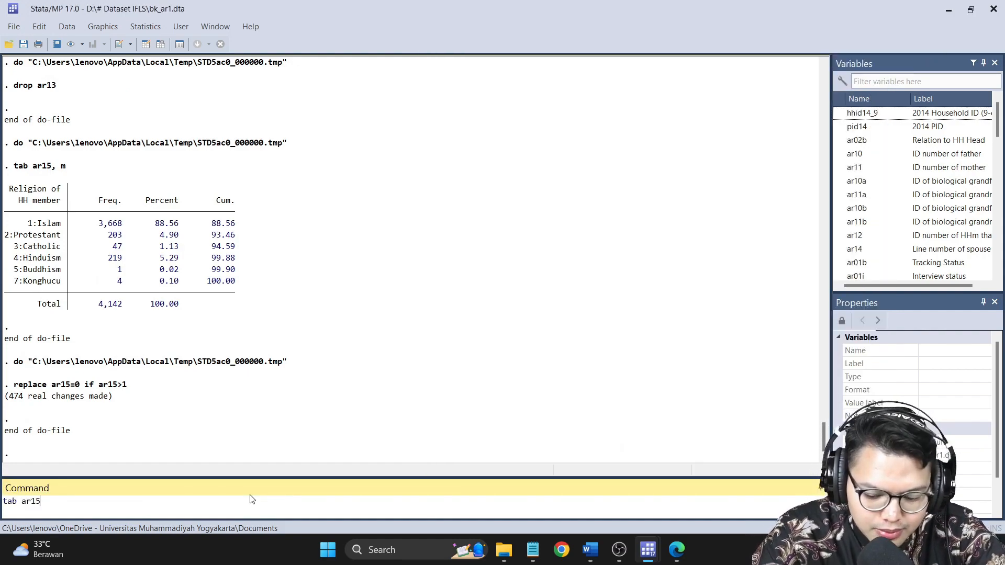
key(Return)
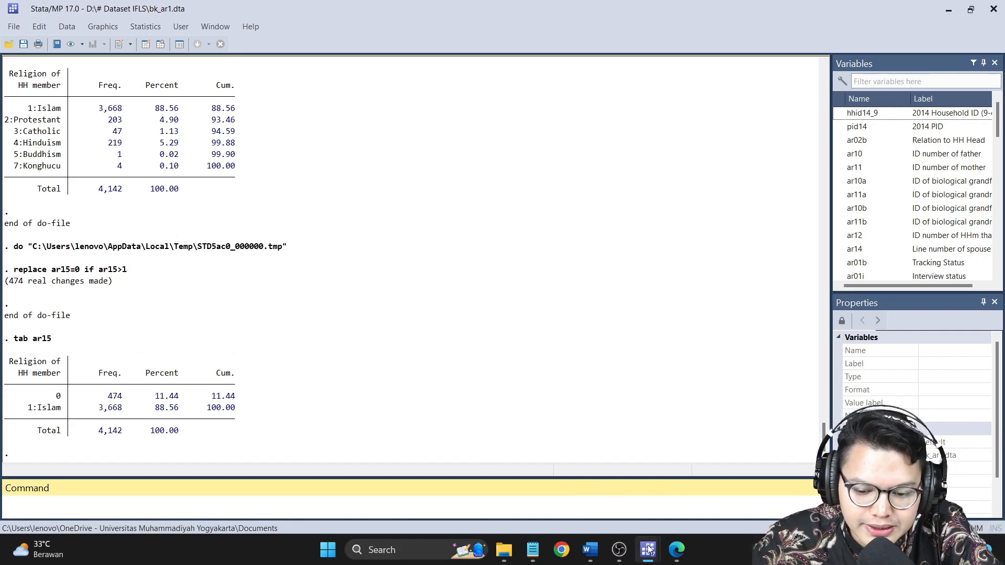
Run the do-file lines that rename ar15 to religion and label it "1=islam, 0=lainnya".
mouse_move(649, 550)
click(647, 487)
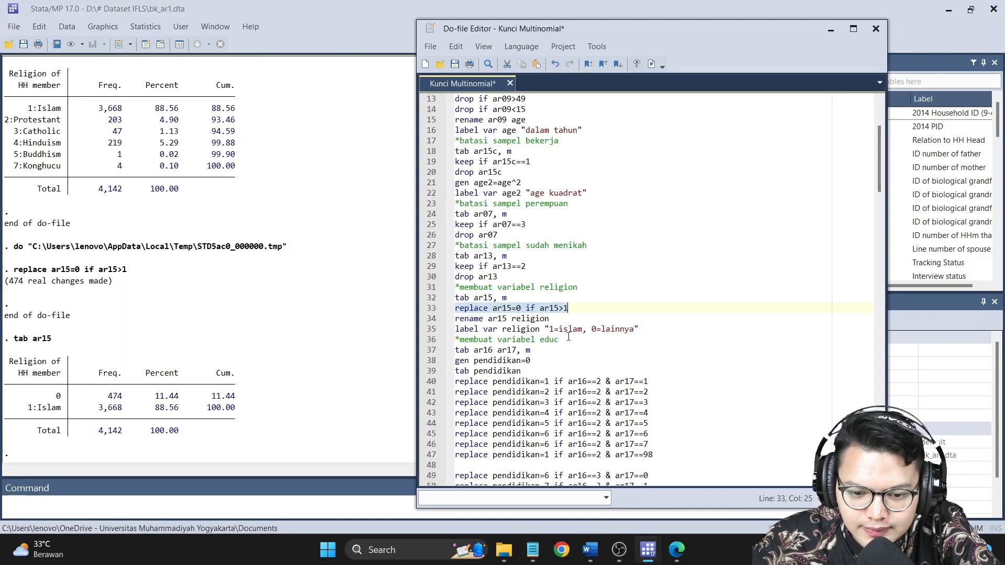
click(431, 323)
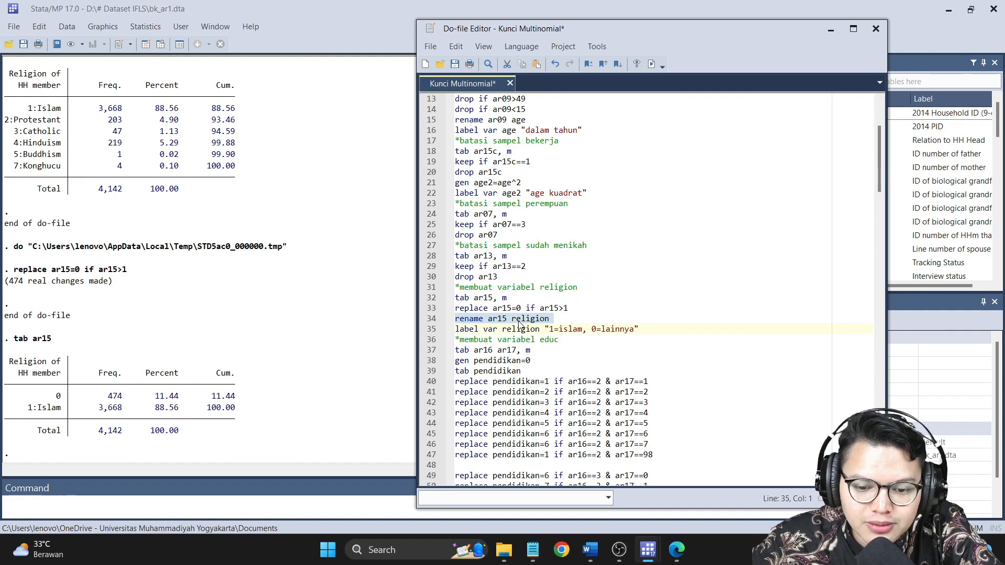
click(652, 65)
click(447, 330)
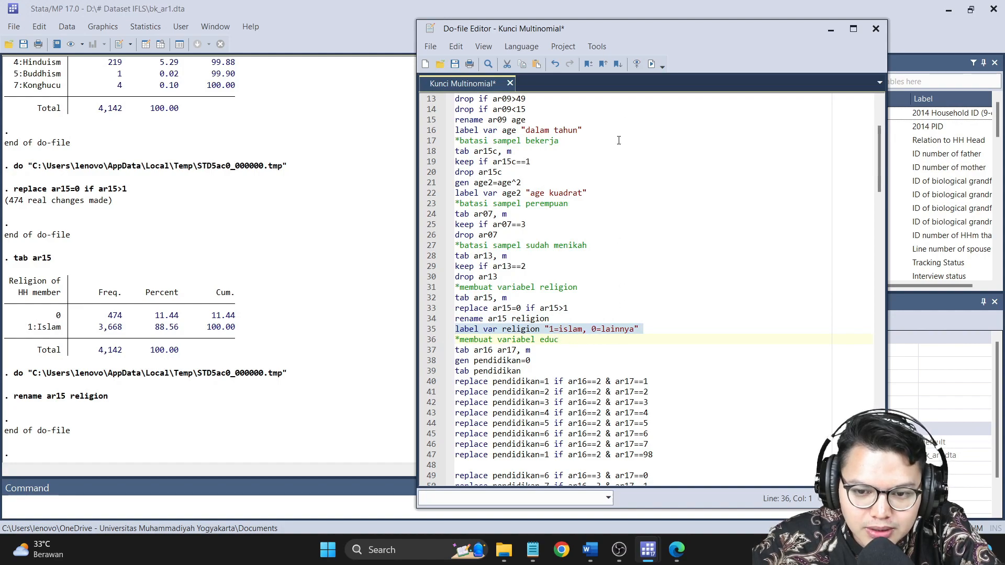
click(652, 64)
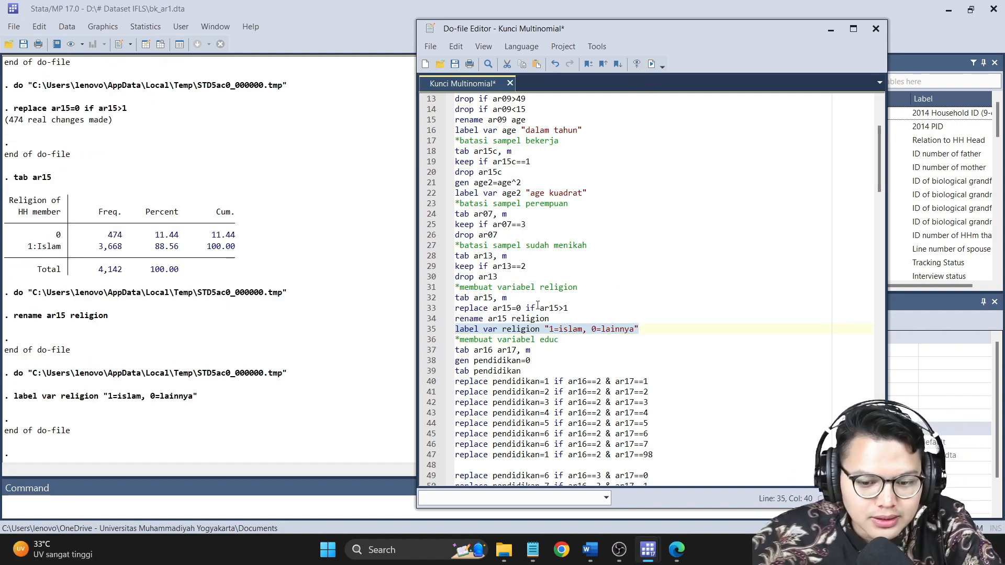
Review the do-file's completed sections from the number of children through the age, working, female and married sample restrictions.
key(Caps_Lock)
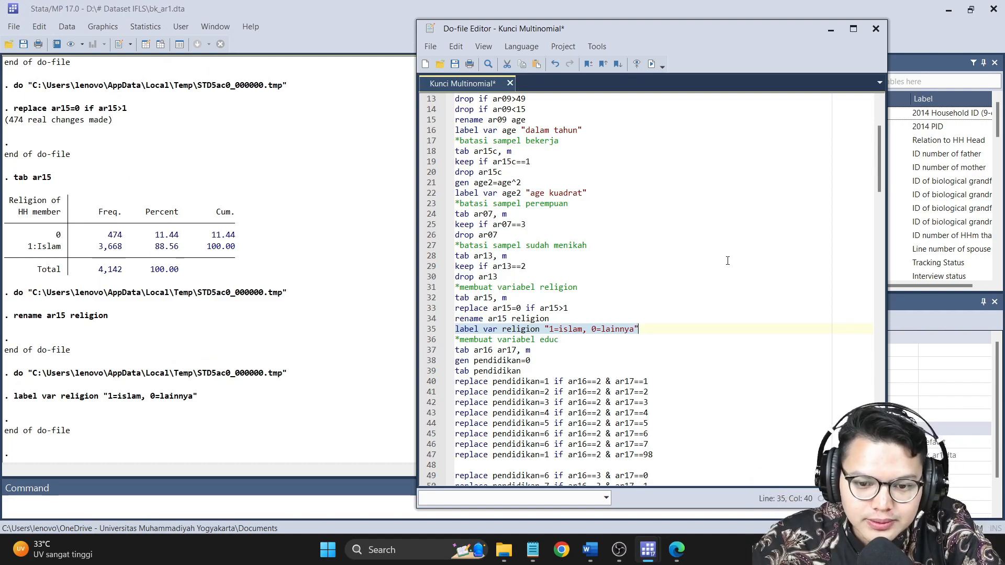
scroll(728, 261, up, 2)
scroll(589, 238, up, 2)
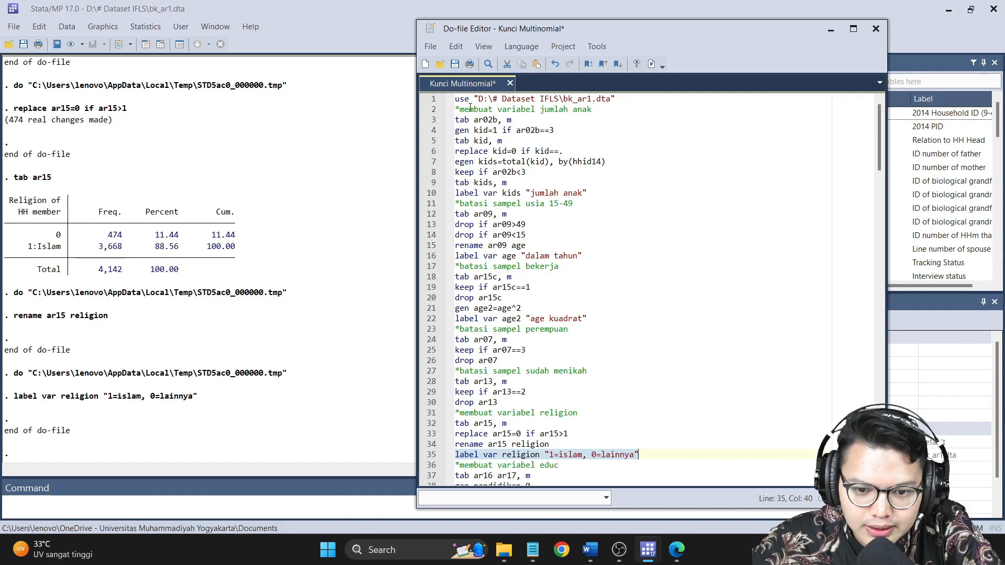
click(573, 111)
drag(491, 208, 573, 207)
scroll(574, 213, down, 1)
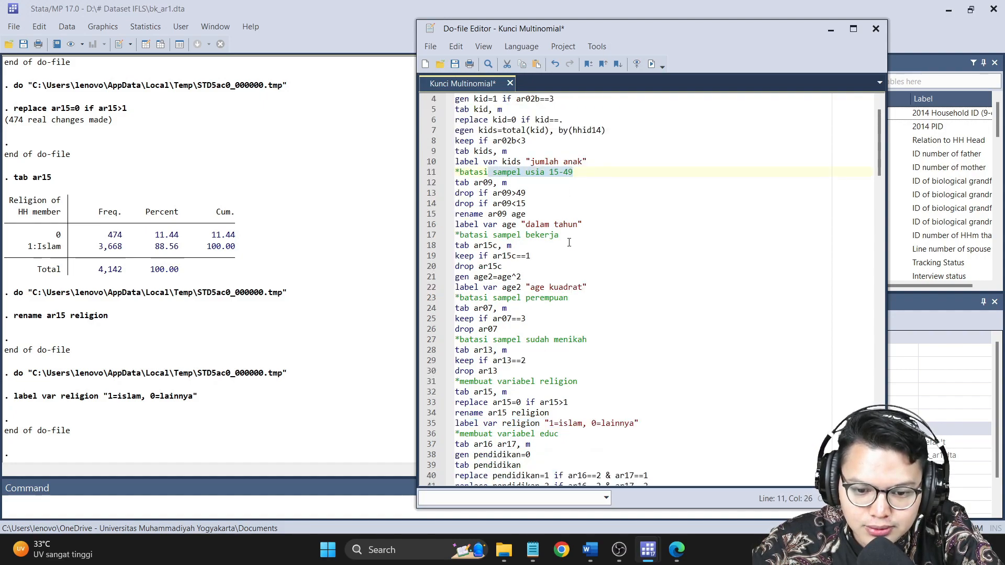
drag(484, 236, 559, 238)
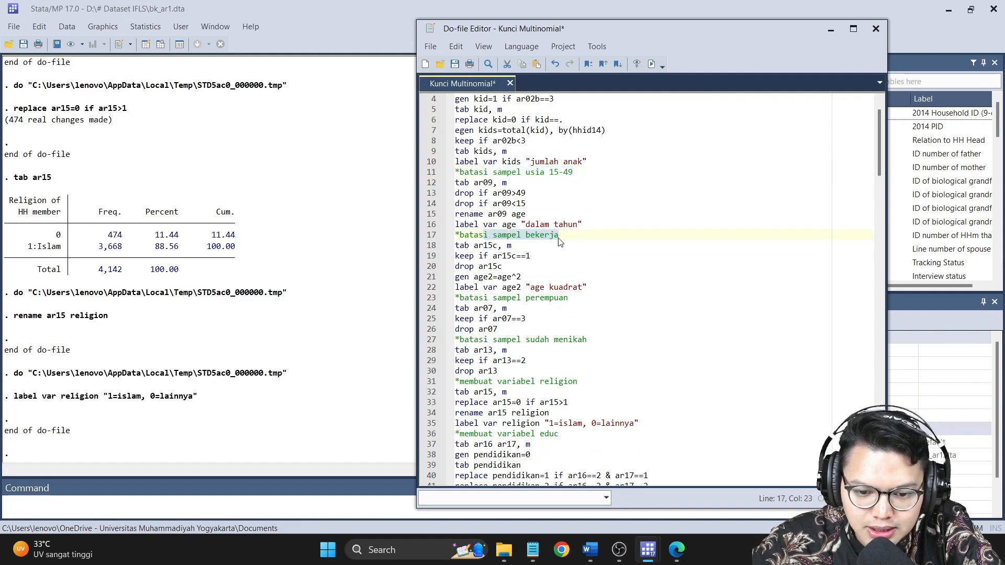
drag(487, 297, 563, 297)
drag(502, 339, 568, 339)
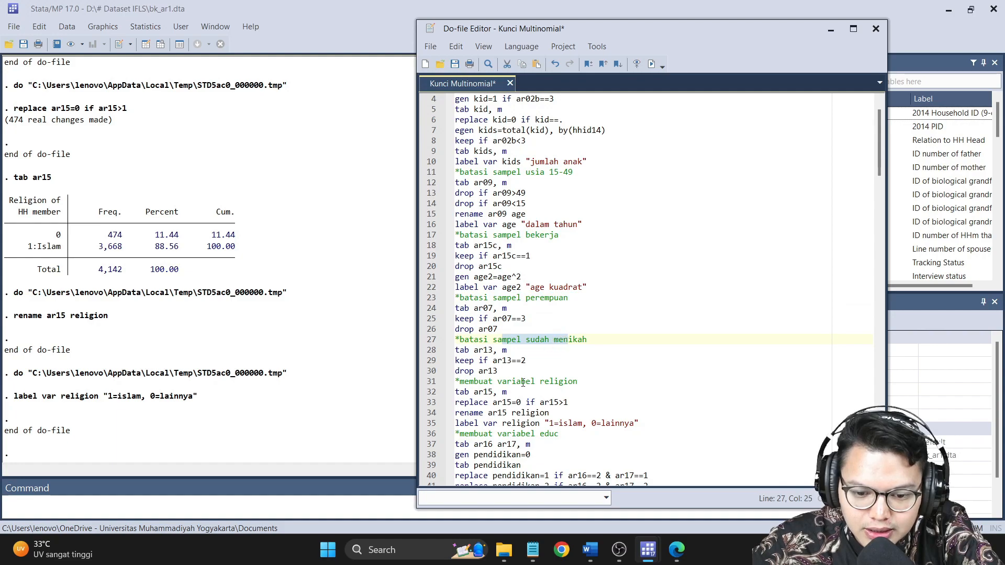
Review the do-file's religion section and the first lines of the section that creates the educ variable.
drag(495, 381, 558, 381)
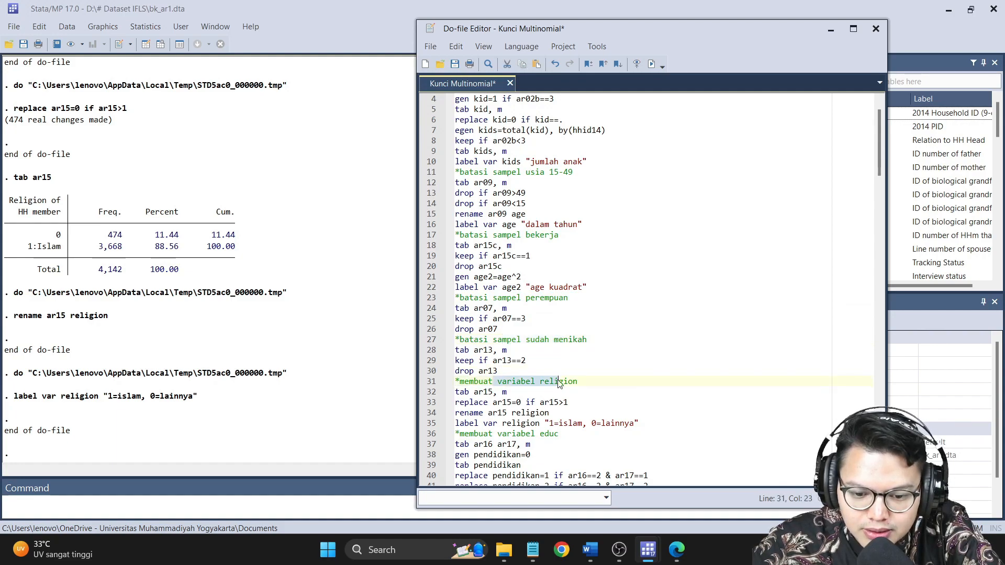
scroll(557, 385, down, 2)
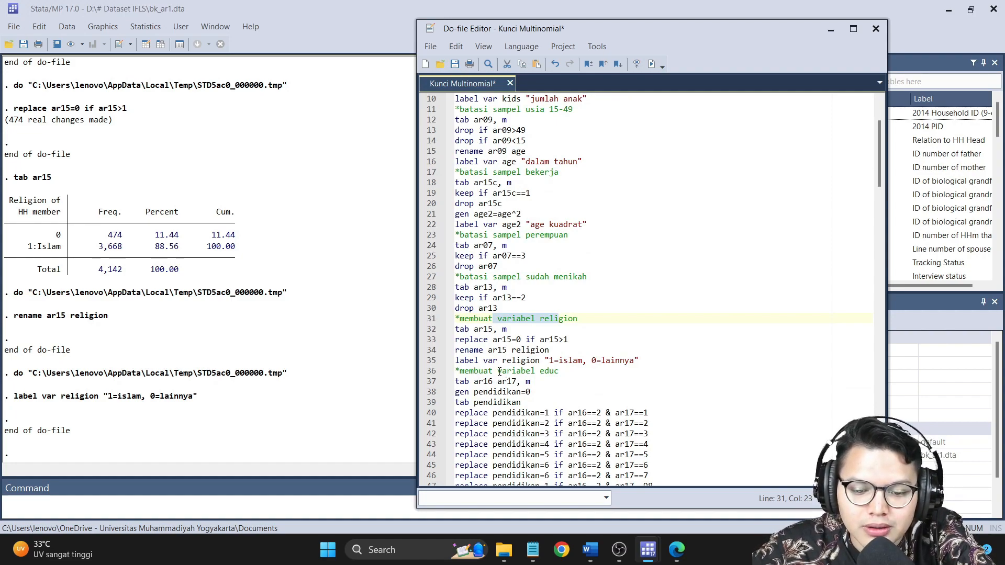
scroll(499, 372, down, 1)
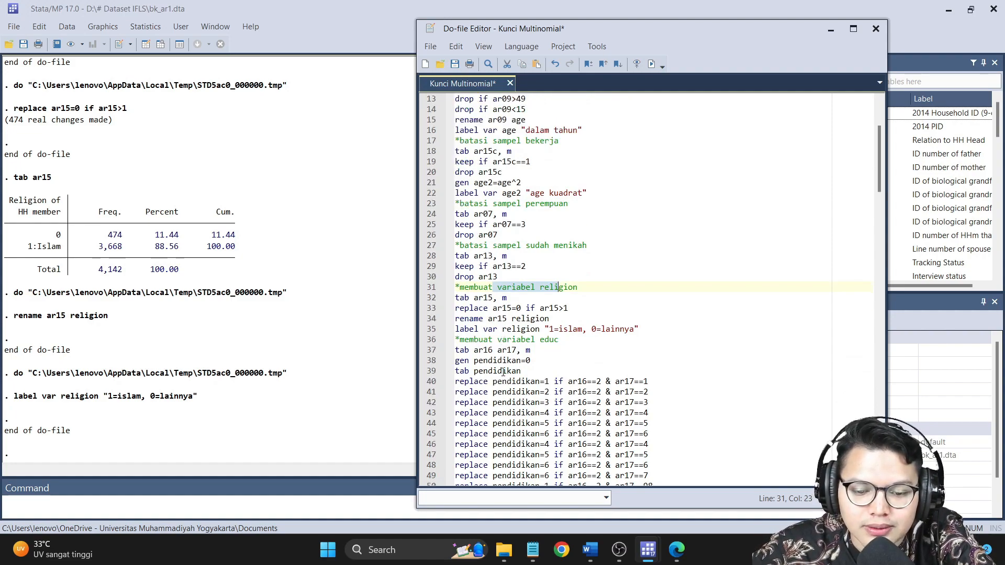
click(558, 329)
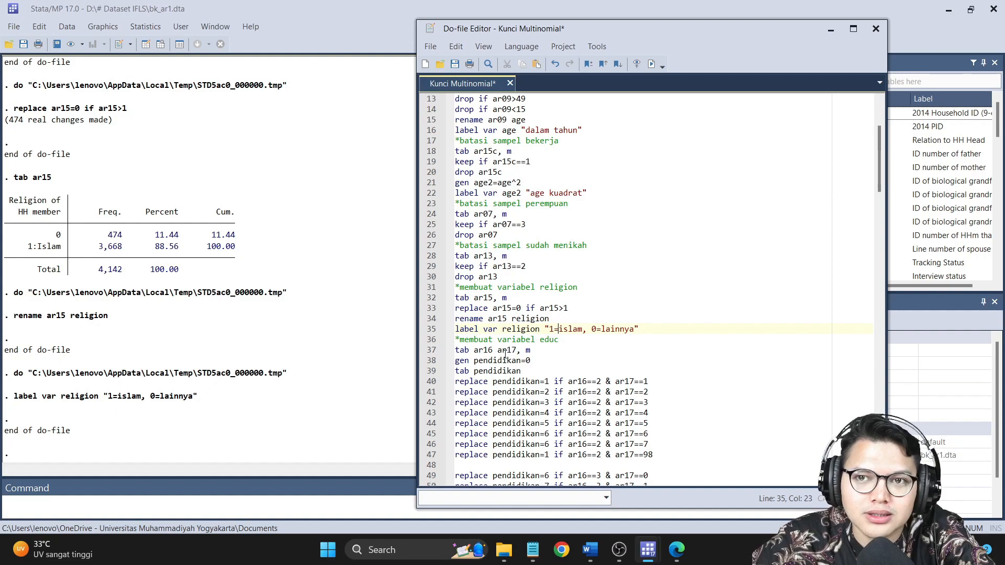
click(433, 350)
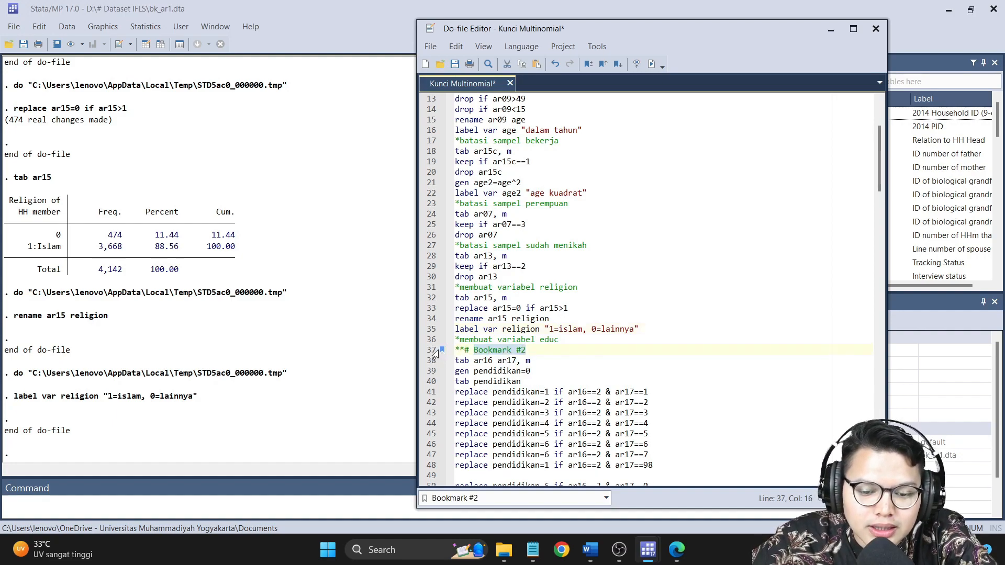
click(436, 351)
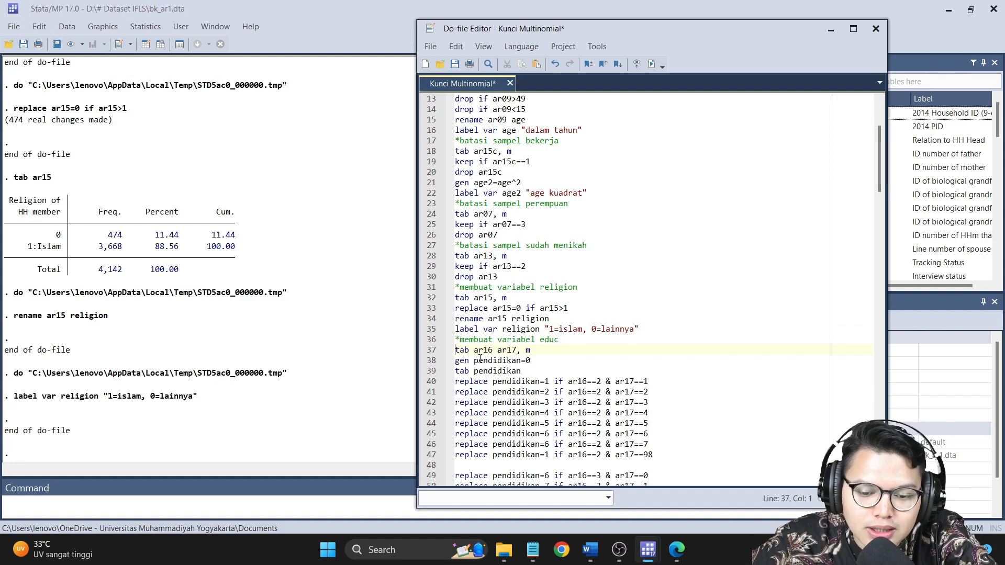
Check the variable names and definition of educ in the Word assignment document, and return to Stata's do-file.
click(590, 550)
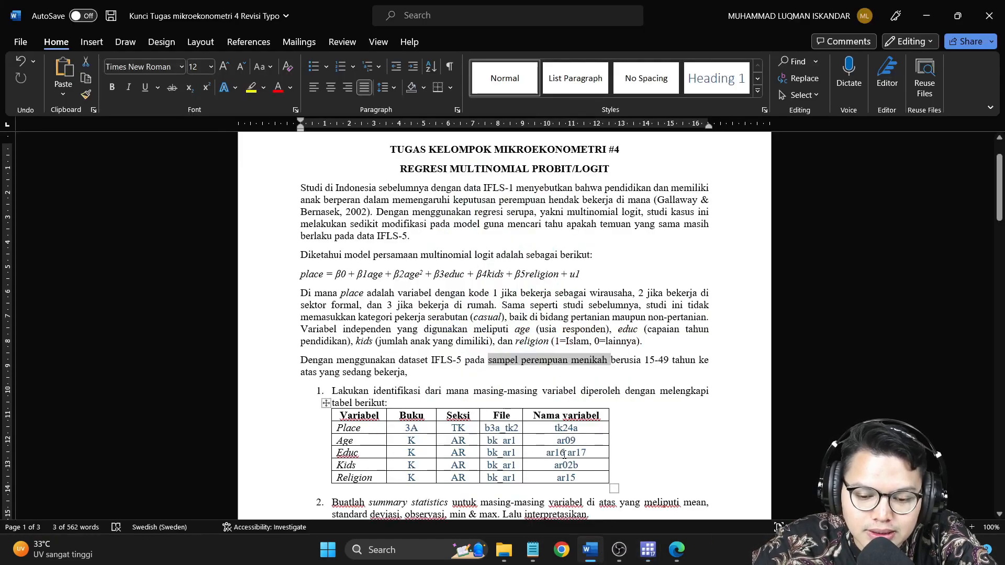
drag(546, 454, 589, 453)
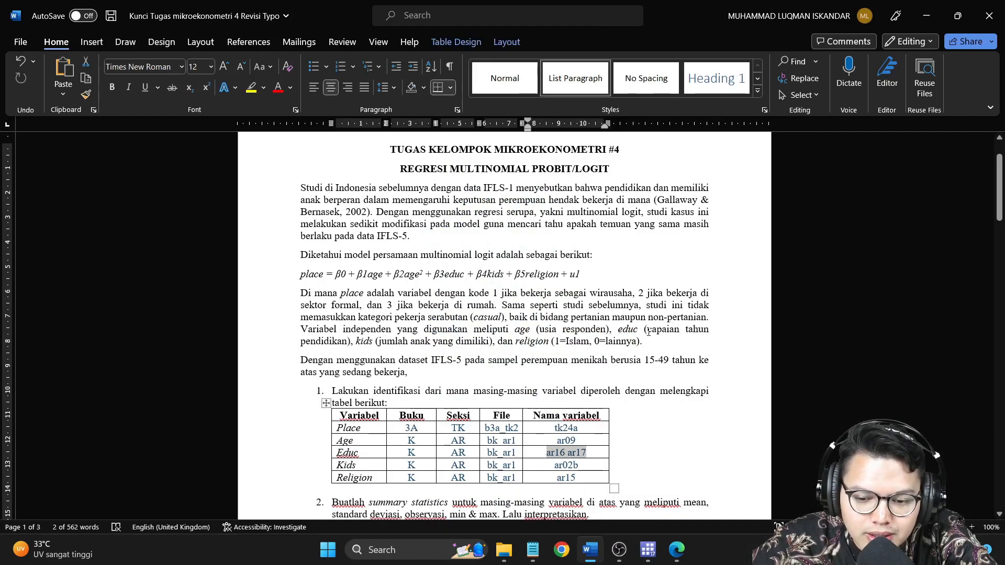
drag(648, 331, 337, 361)
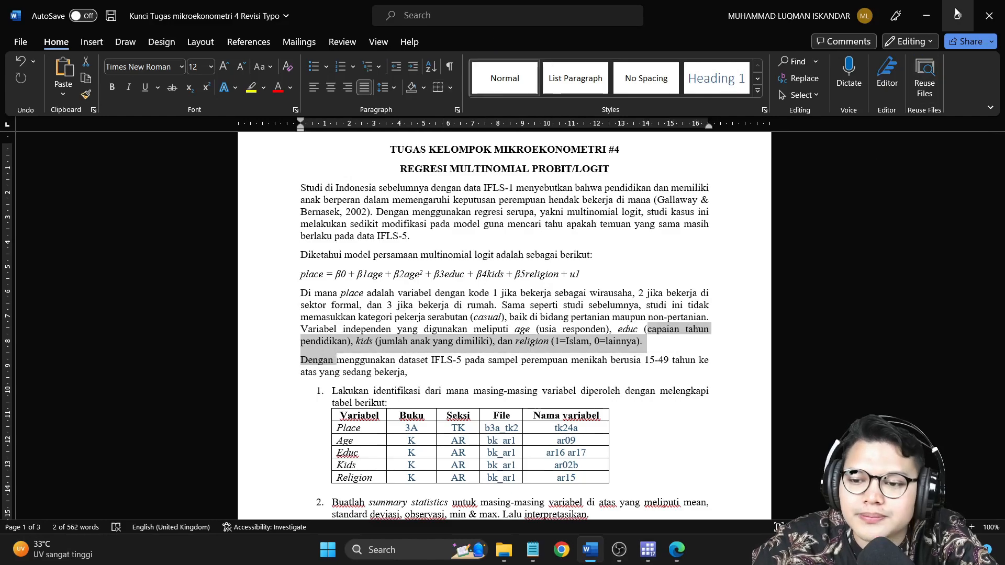
click(927, 15)
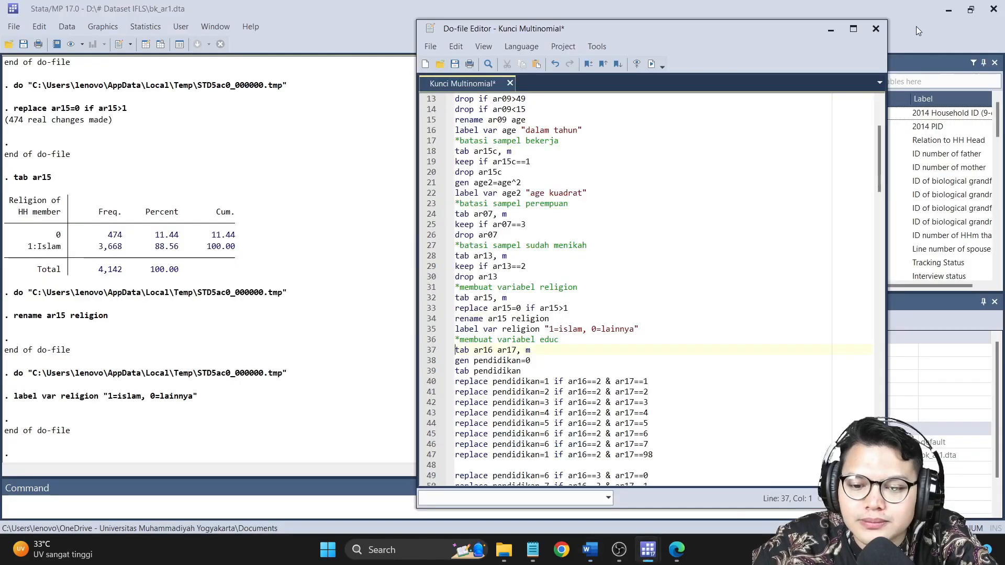
Run tab ar16 ar17, m from the do-file, and move the do-file window aside to uncover the cross-table.
click(425, 355)
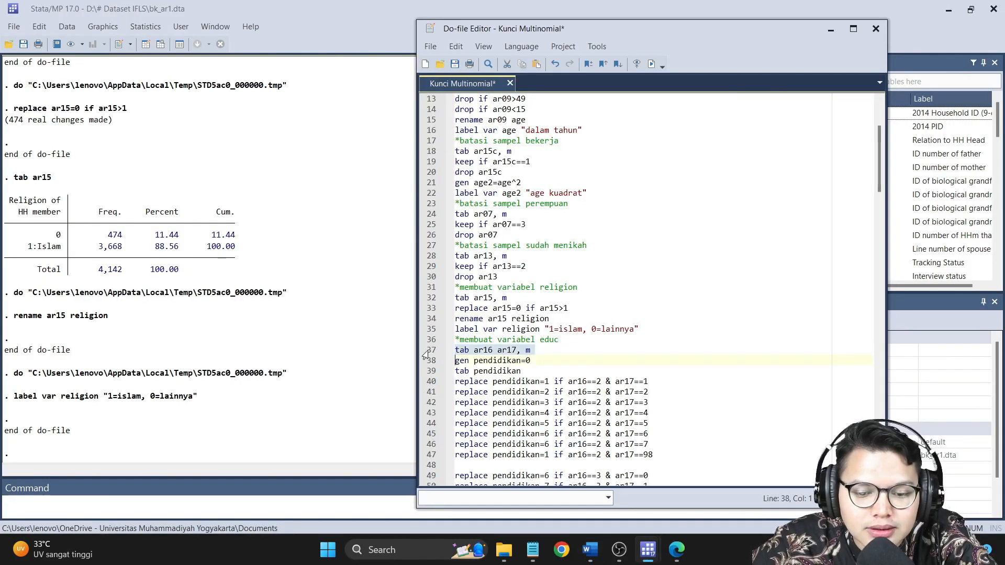
click(652, 64)
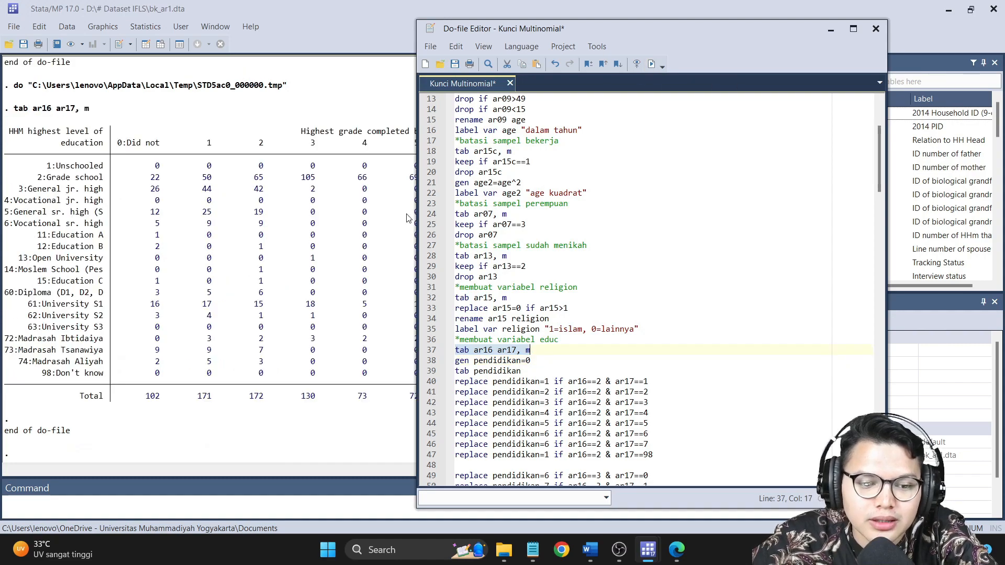
drag(683, 27, 837, 52)
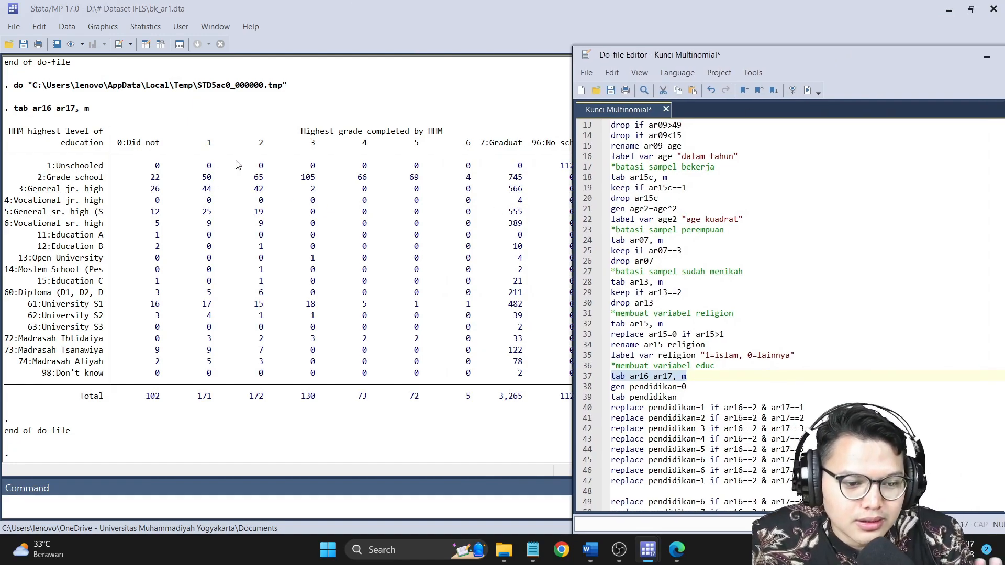
Run gen pendidikan=0 from the do-file, and check the overall total of the ar16 by ar17 cross-table.
click(587, 387)
click(807, 91)
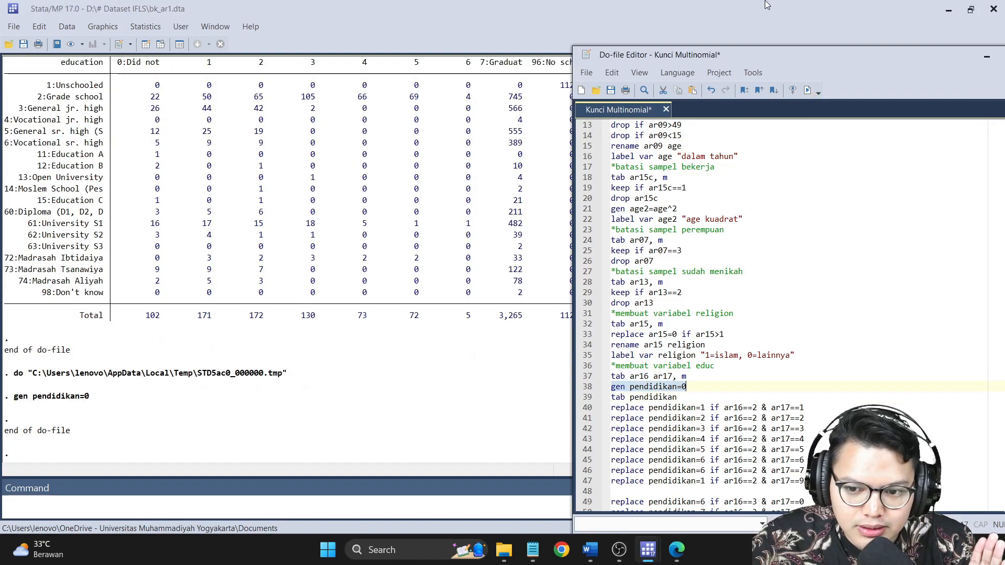
click(553, 393)
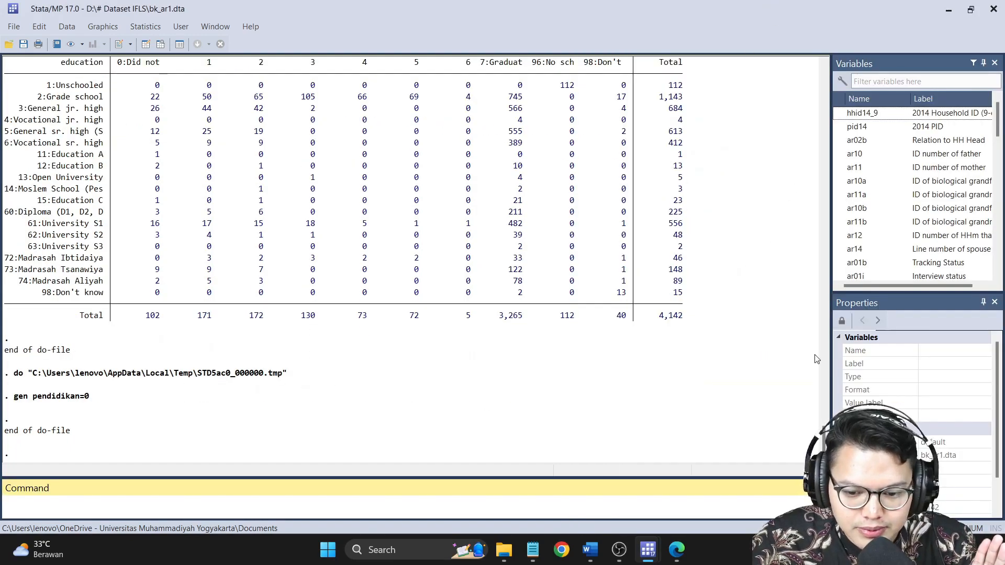
drag(660, 320, 681, 321)
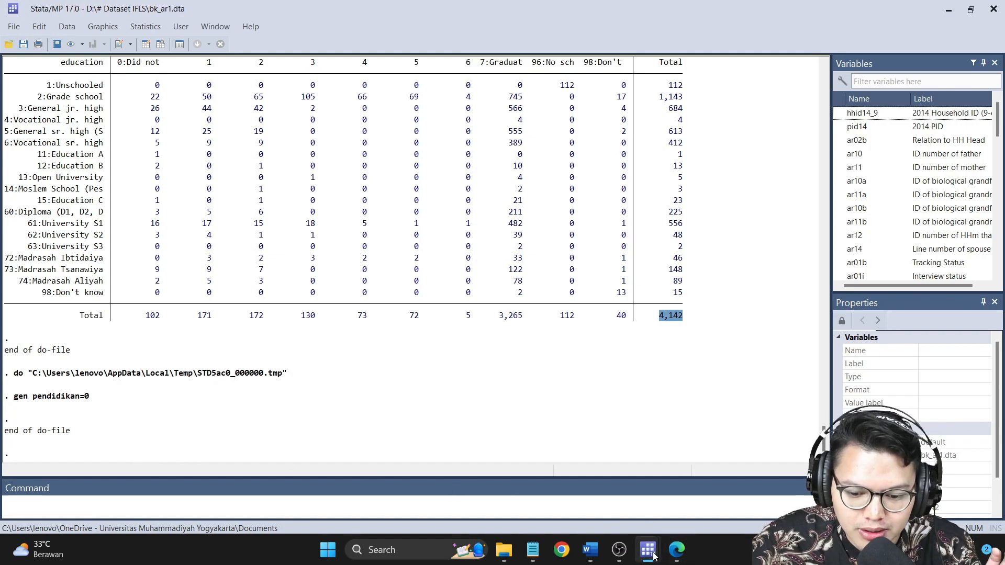
Run tab pendidikan from the do-file, and check the total frequency in its output.
mouse_move(653, 555)
click(682, 486)
click(586, 398)
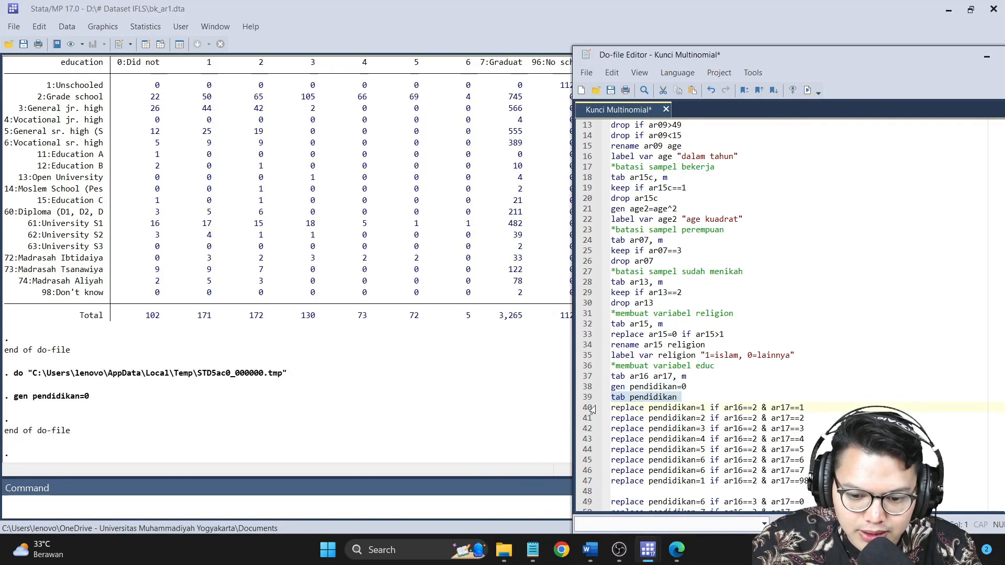
click(808, 90)
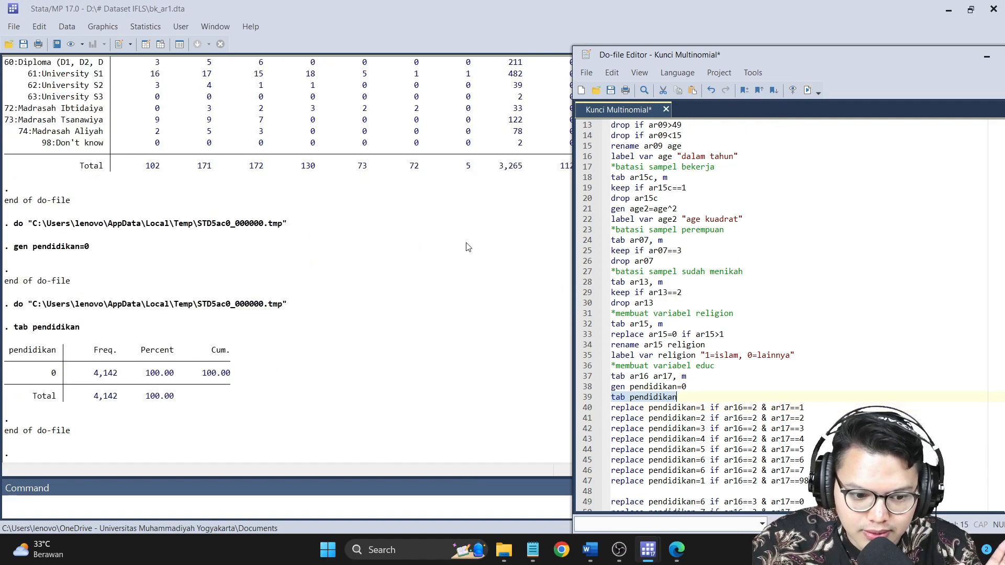
click(233, 385)
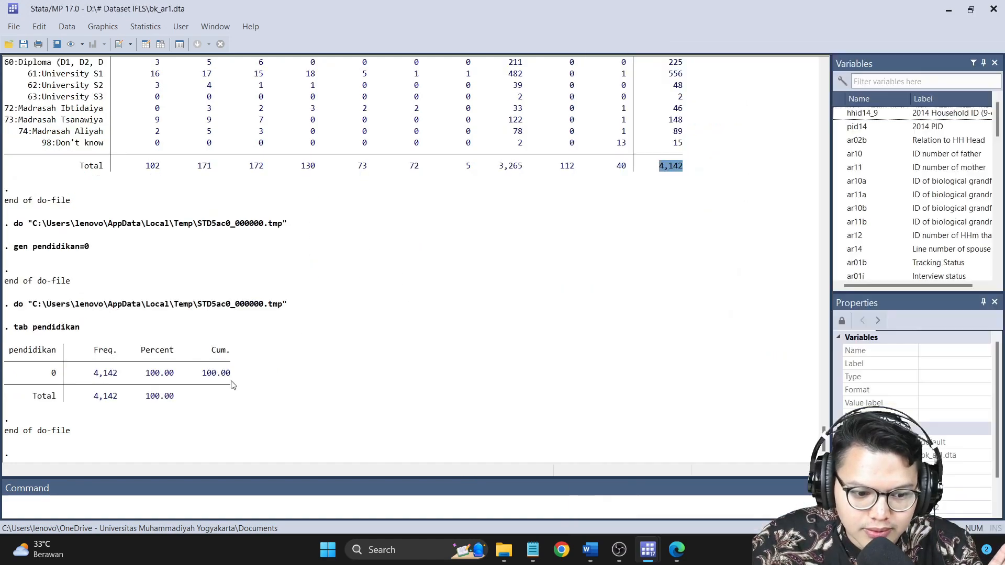
double_click(108, 397)
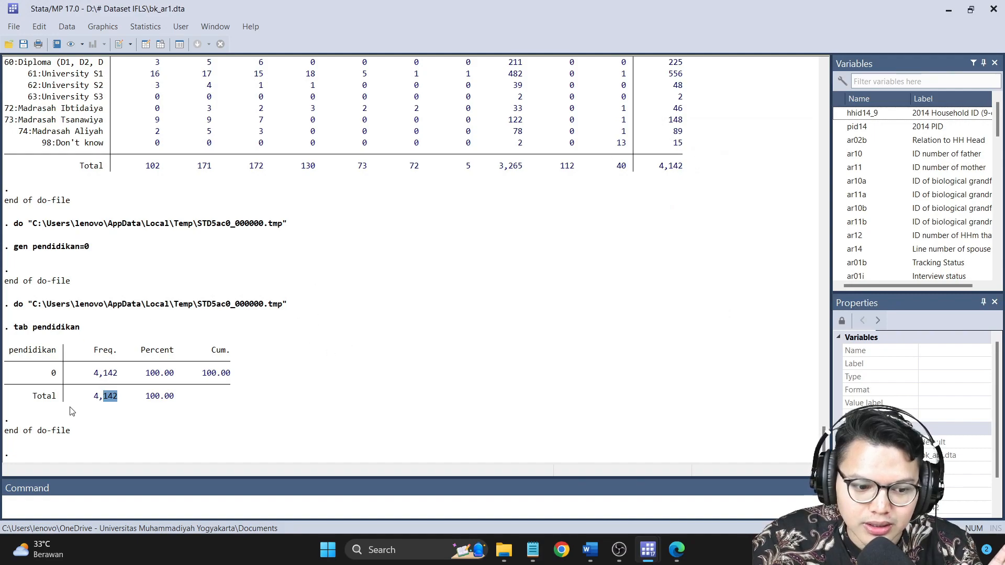
click(99, 408)
Show the ar16 by ar17 cross-table beside the do-file, moving the do-file window off its columns.
mouse_move(649, 551)
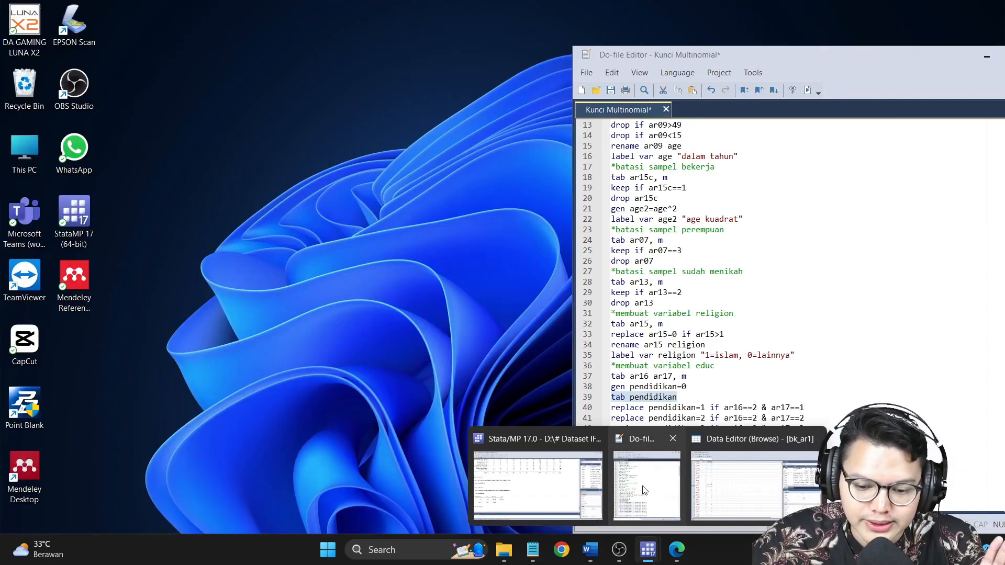
click(644, 492)
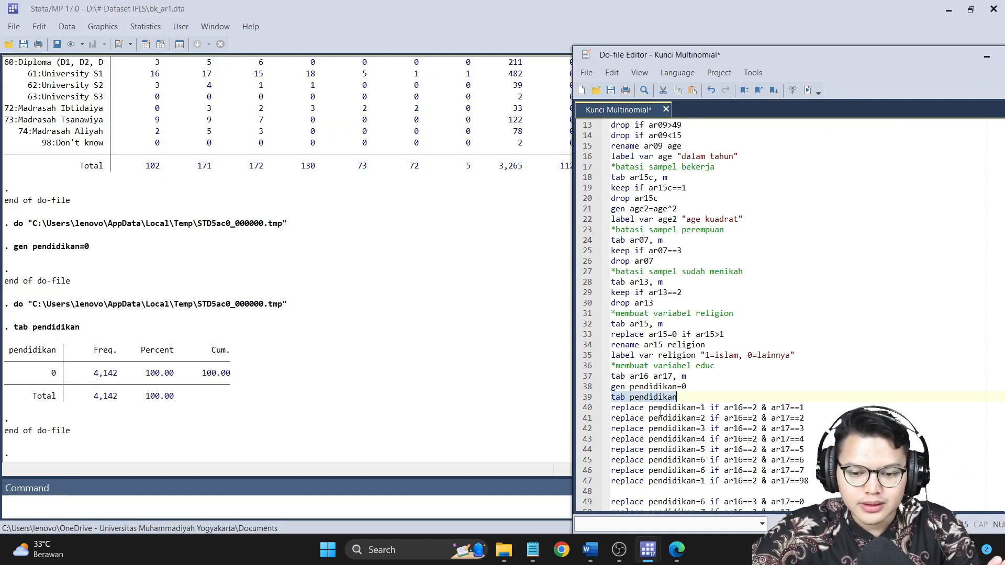
scroll(375, 374, up, 9)
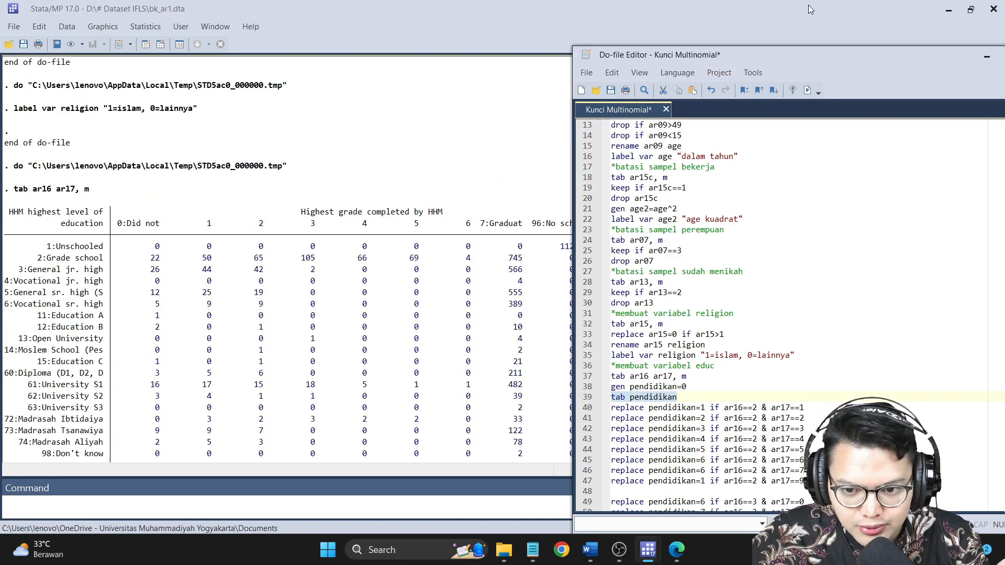
scroll(393, 287, down, 1)
drag(771, 63, 844, 62)
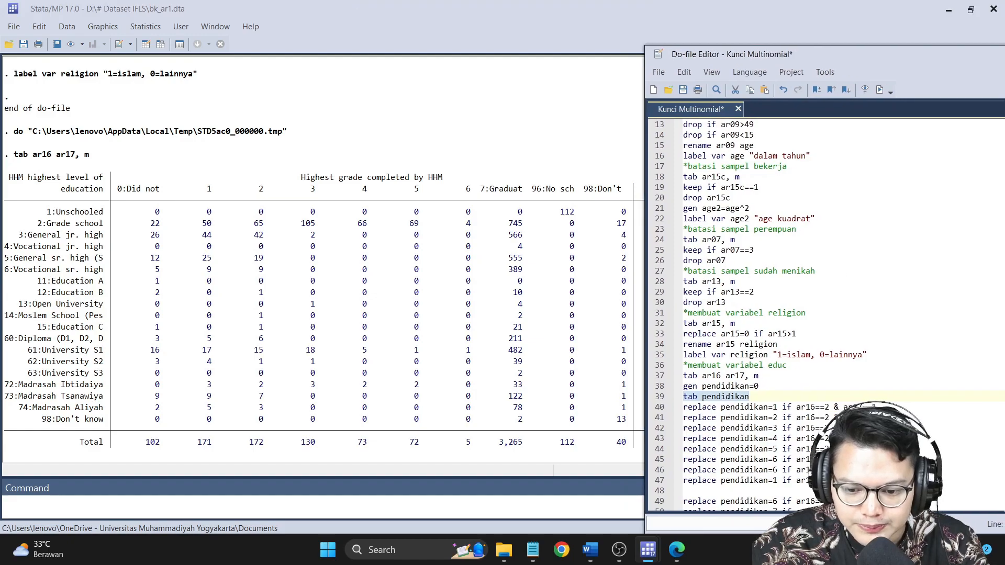
Compare the replace pendidikan=1 and pendidikan=2 lines for ar16==2 with the education levels and grades in the cross-table.
click(758, 408)
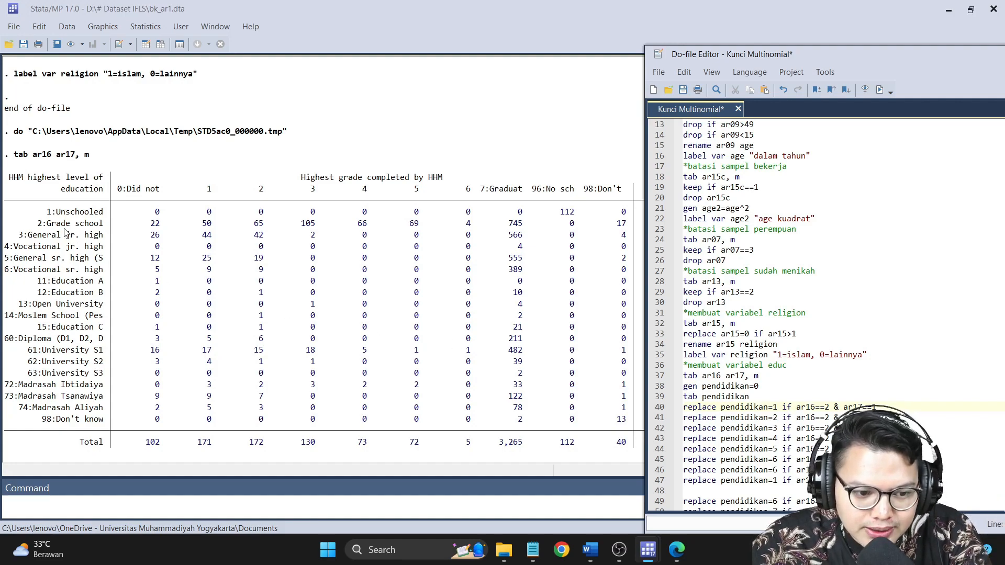
drag(47, 202, 72, 257)
drag(47, 177, 56, 188)
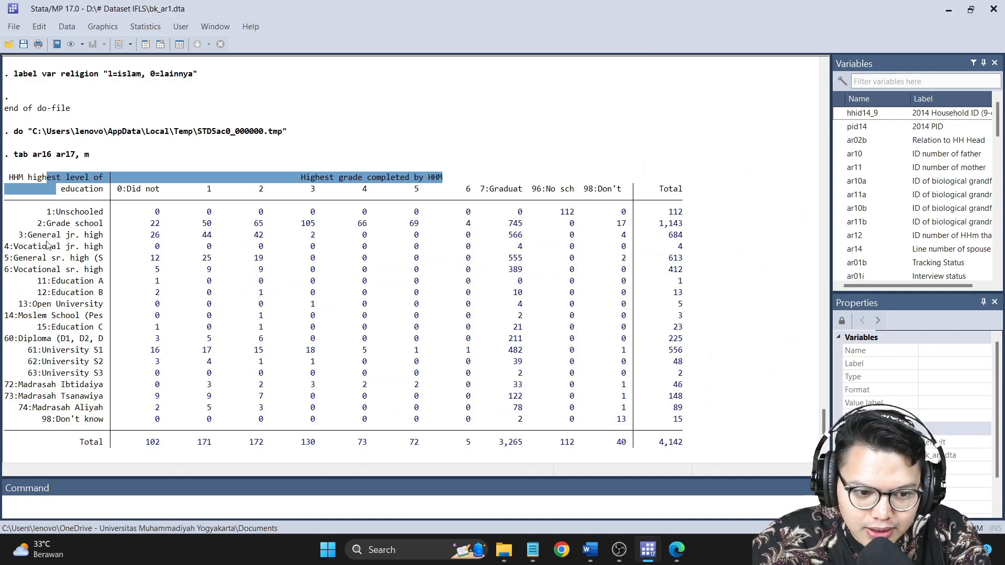
click(144, 193)
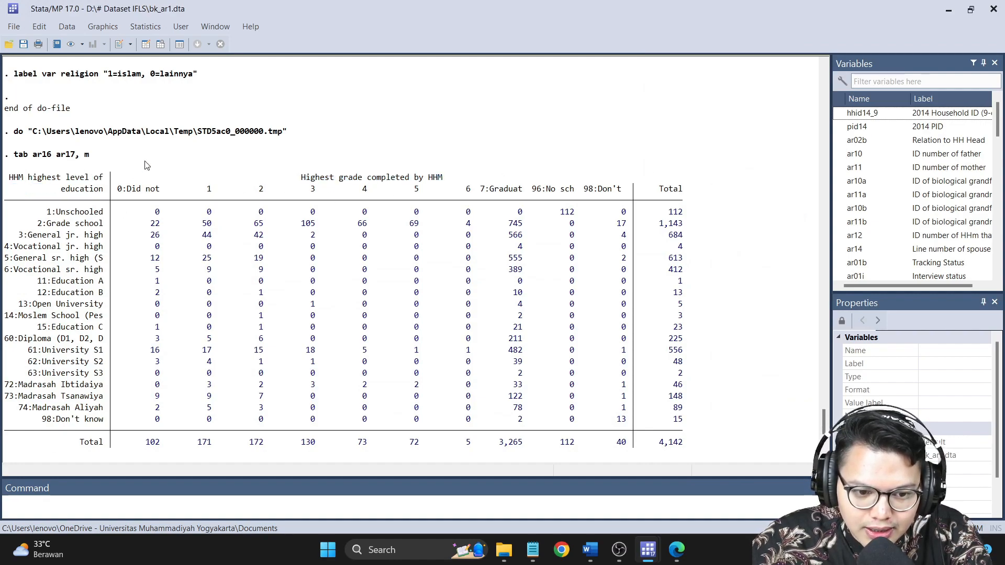
mouse_move(647, 549)
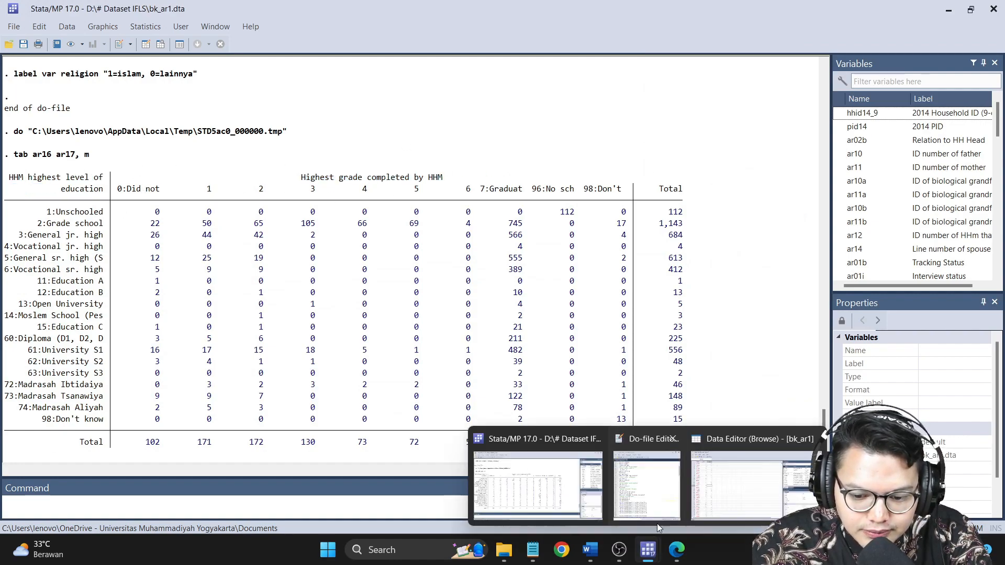
click(673, 487)
click(662, 410)
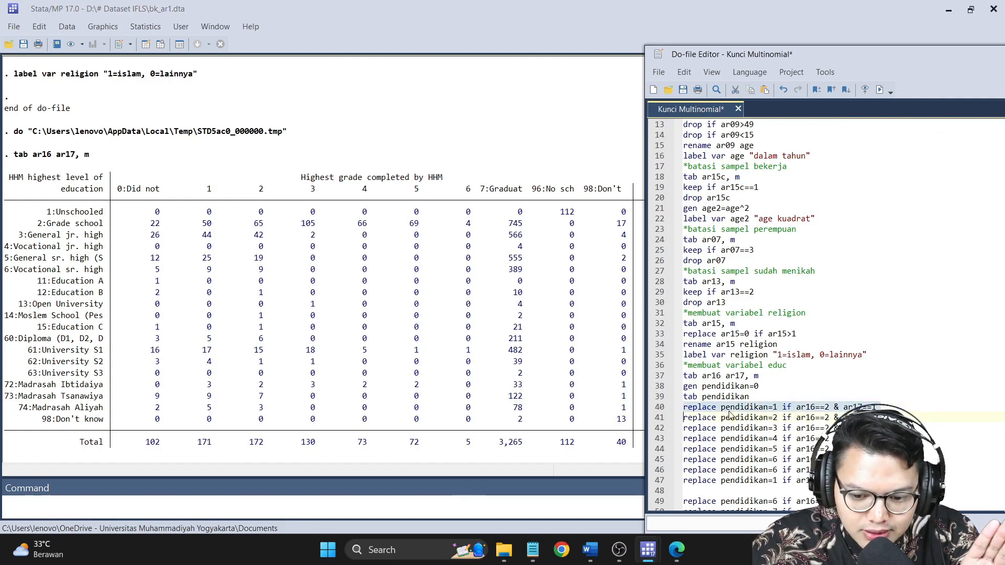
drag(683, 407, 781, 407)
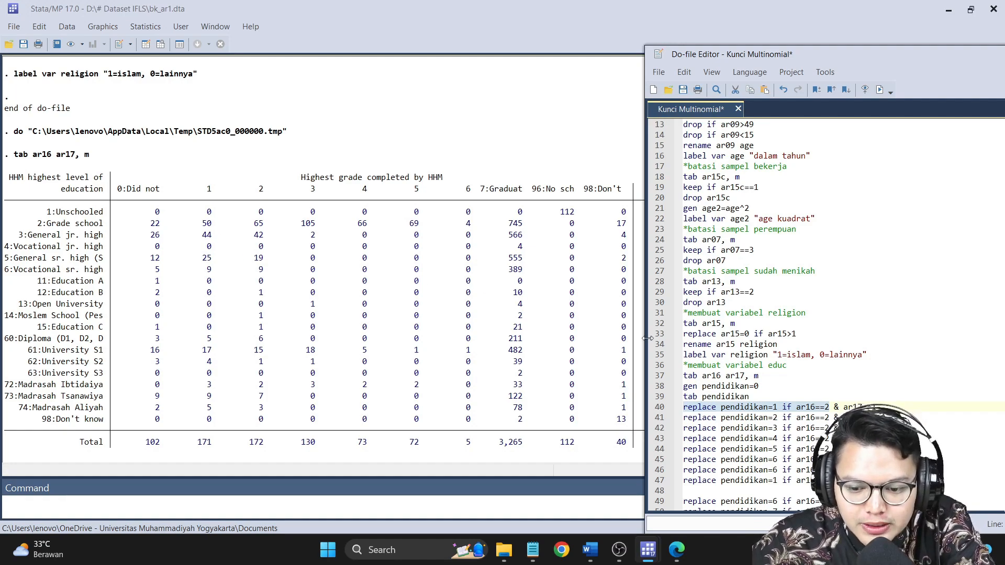
click(660, 417)
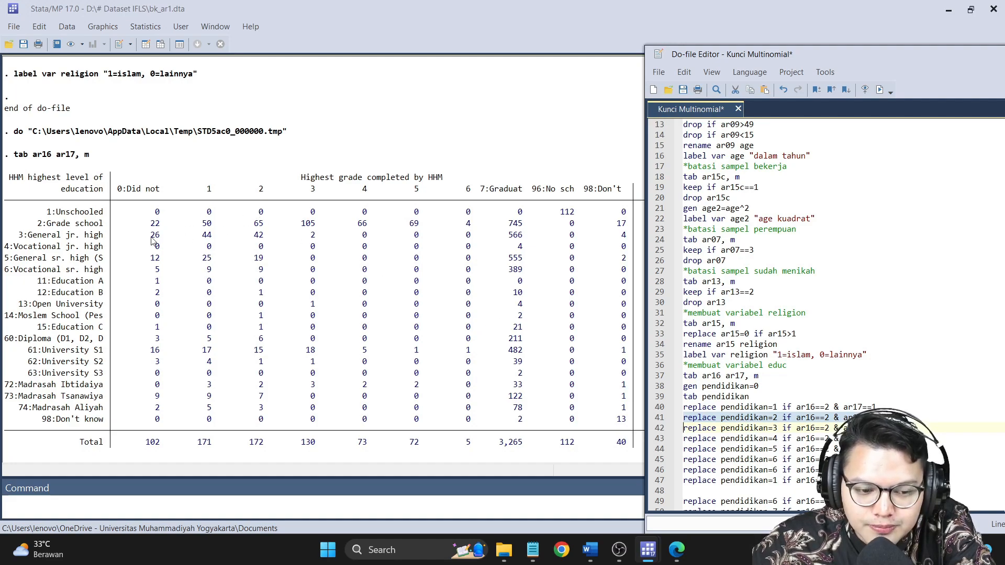
Search the Buku K PDF in Edge for ar16, and examine the AR16 and AR17 questions on education level and grade completed.
click(678, 551)
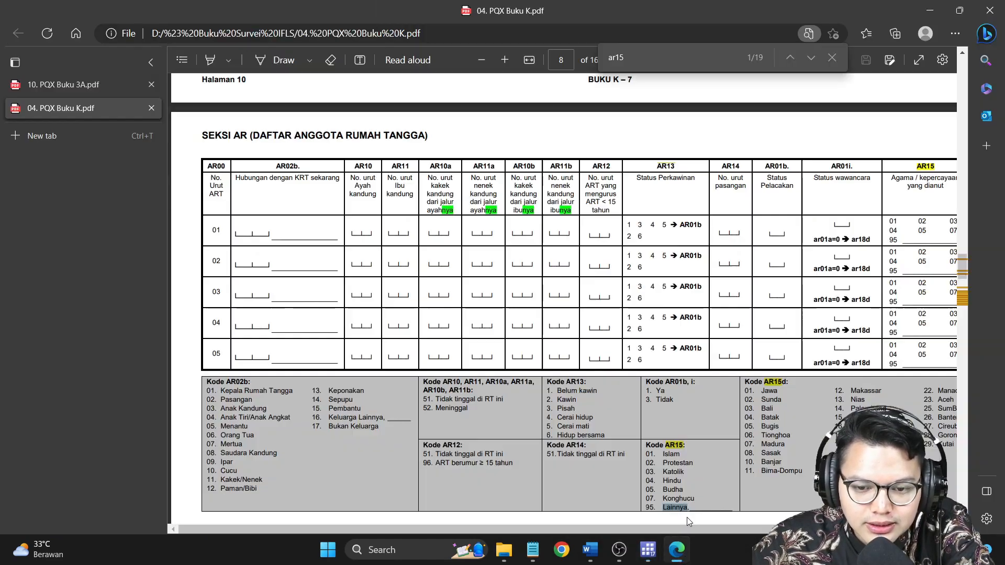
click(693, 63)
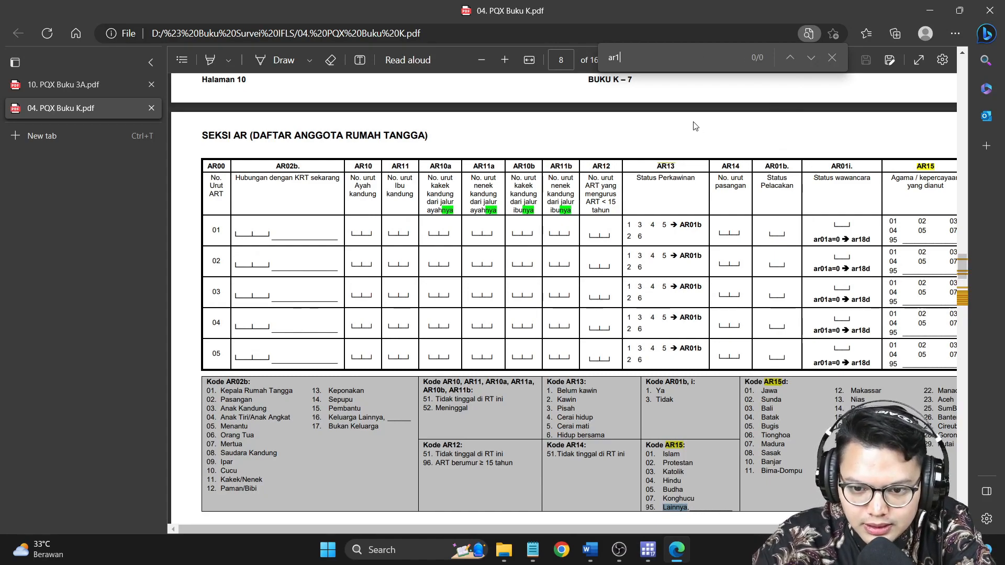
text(6)
scroll(695, 126, down, 1)
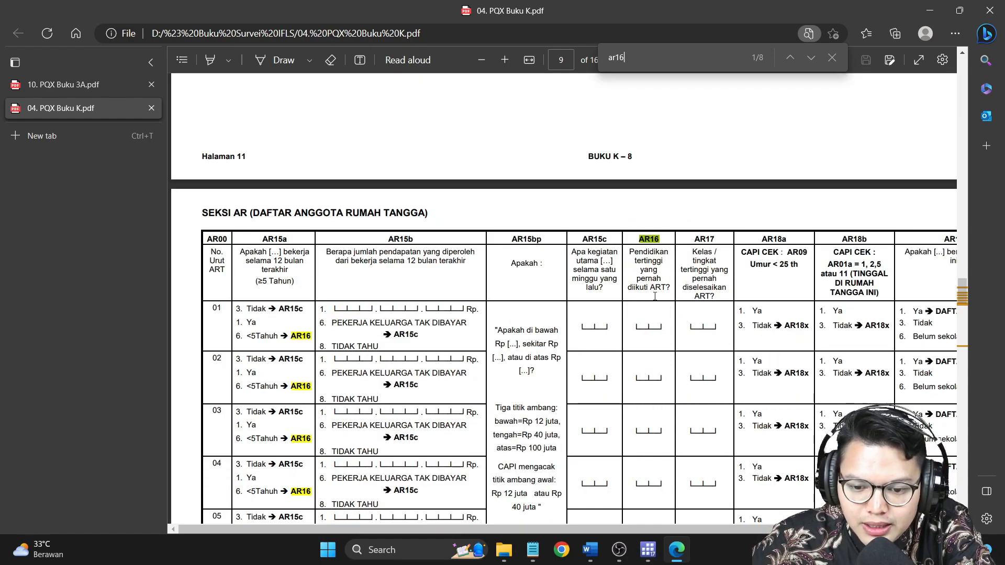
drag(692, 251, 731, 291)
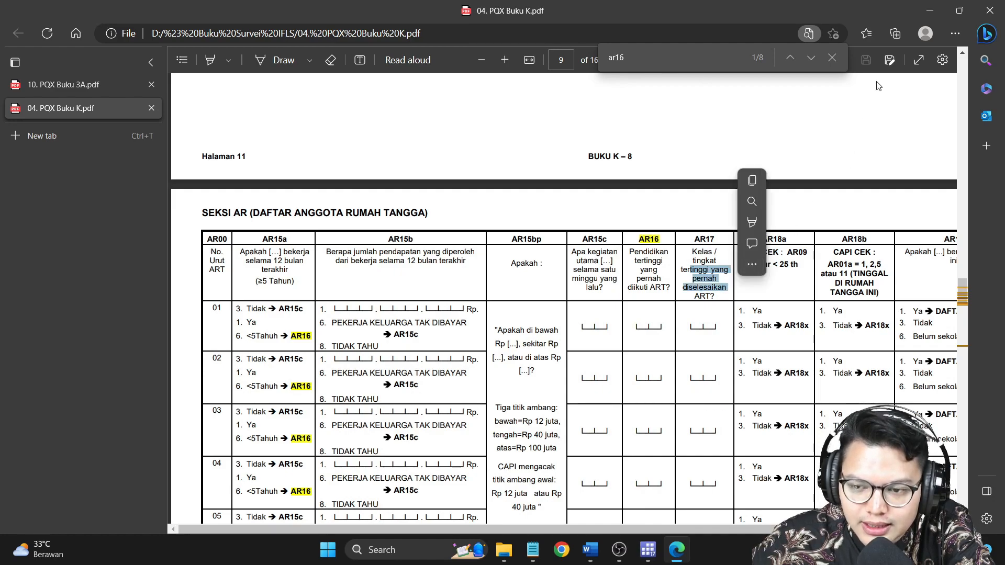
Return to Stata and mark the grade 1 to 6 counts of the Grade school row in the ar16 by ar17 cross-table.
click(929, 10)
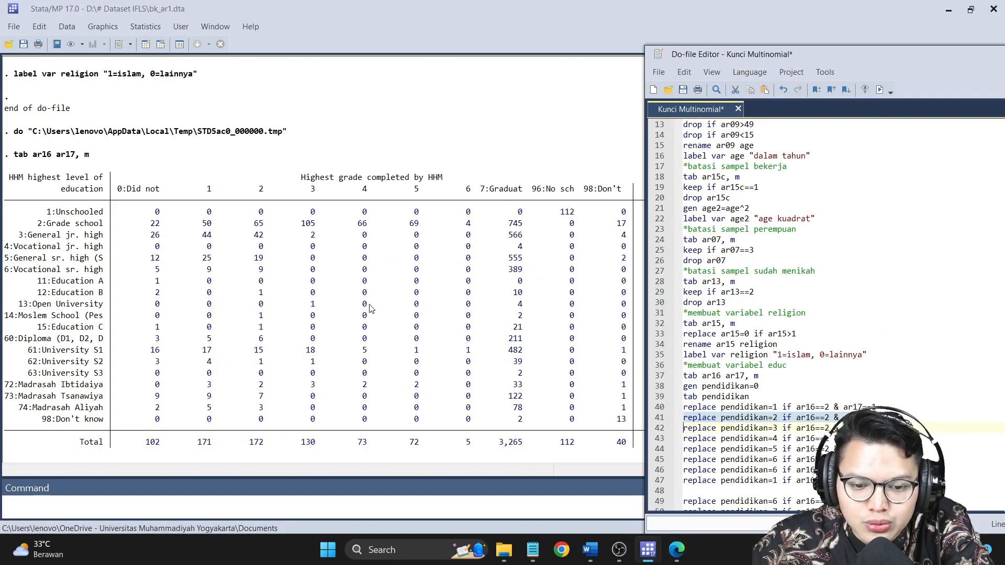
click(204, 225)
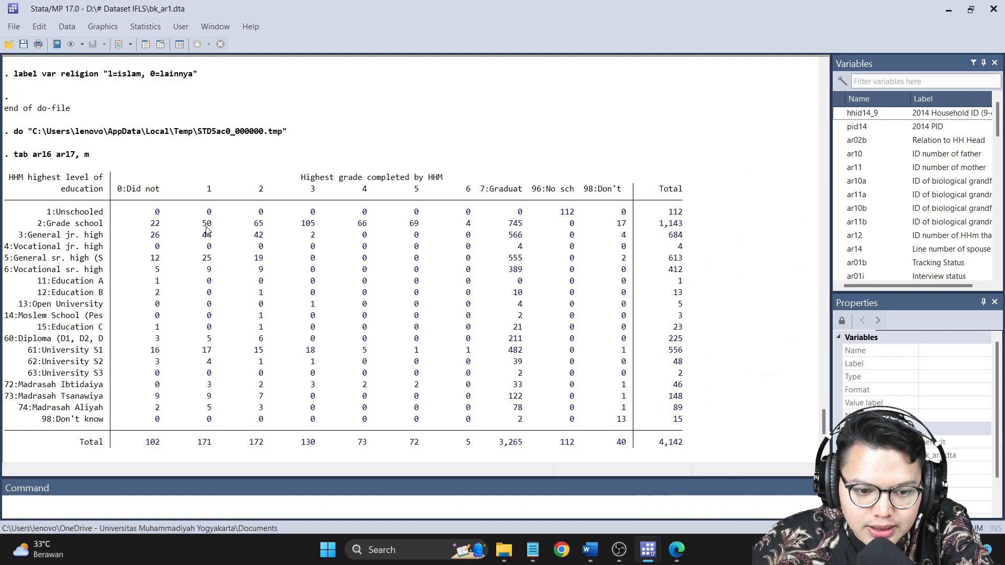
drag(207, 225, 479, 225)
Compare the two replace pendidikan=6 lines for ar16==2 with the Grade school row's graduated count in the cross-table.
mouse_move(654, 559)
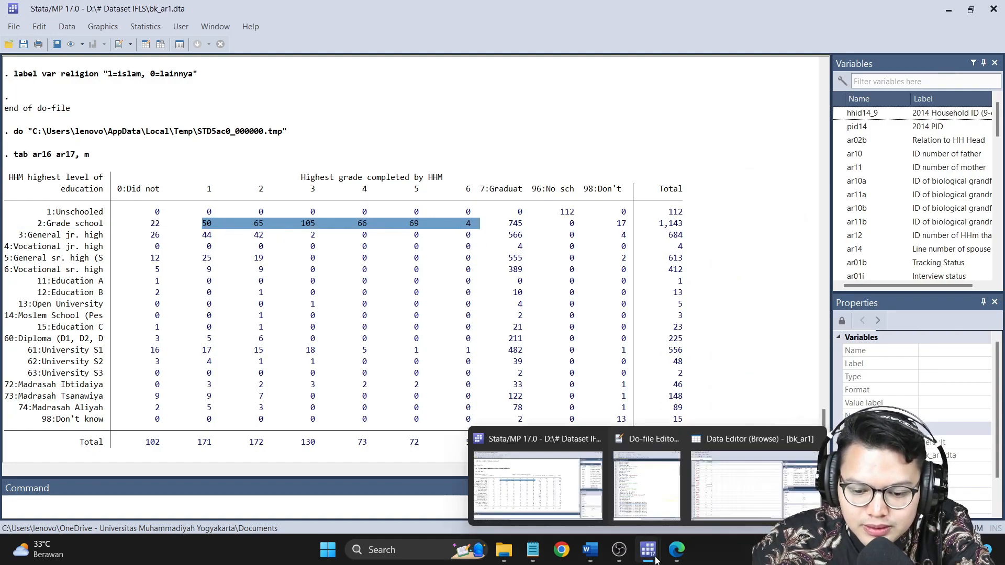
click(649, 460)
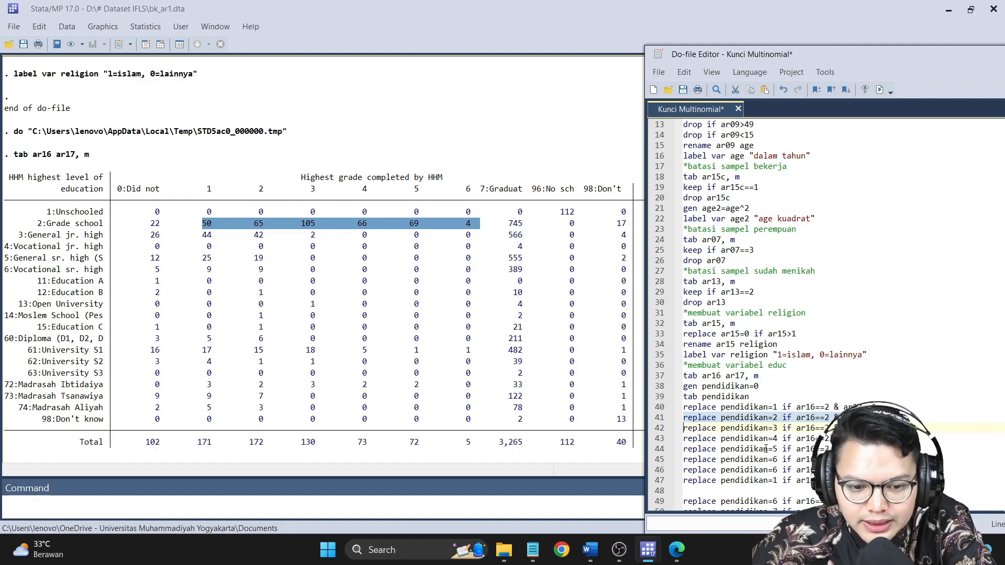
drag(702, 460, 827, 460)
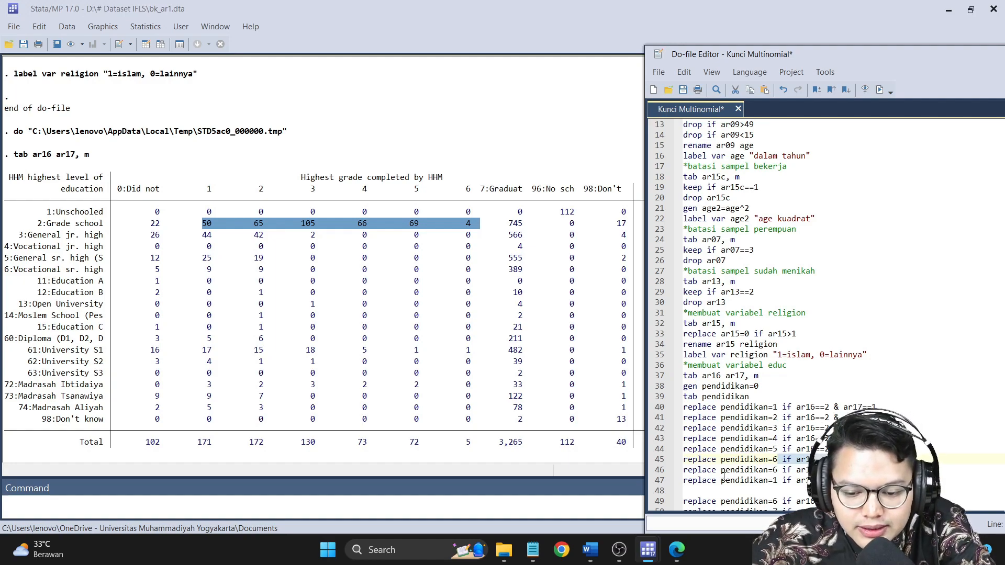
drag(721, 470, 778, 470)
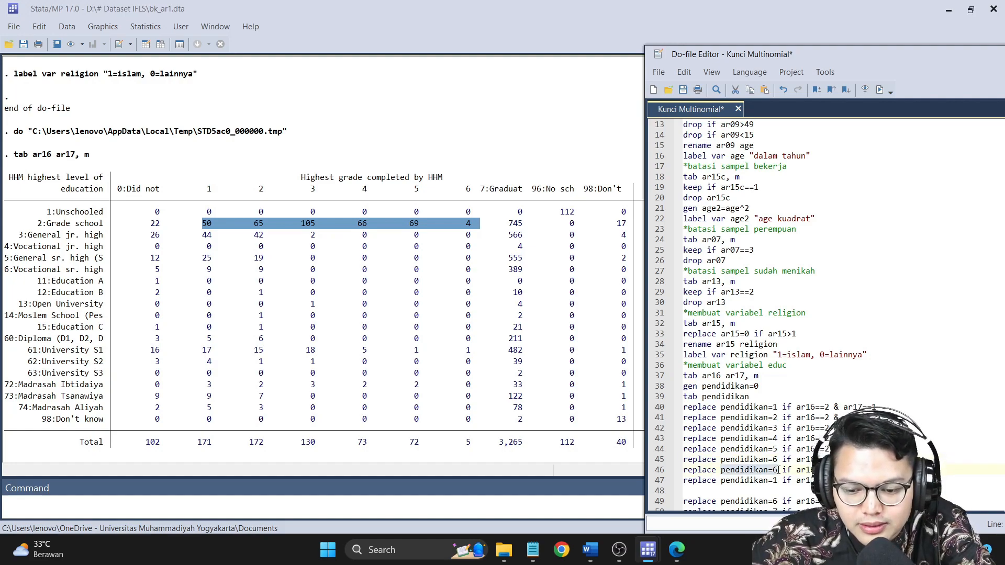
drag(783, 470, 814, 469)
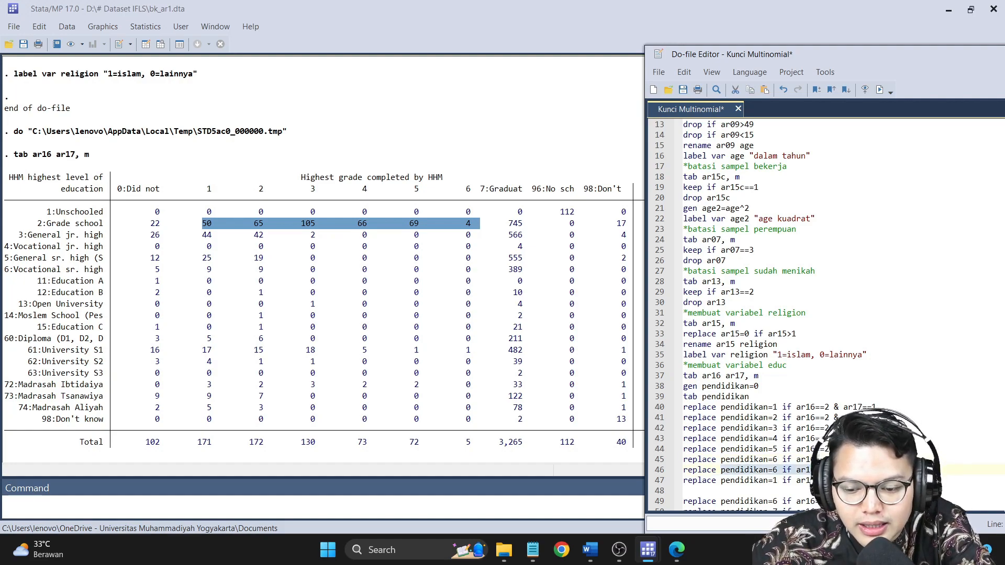
click(518, 224)
mouse_move(507, 224)
mouse_down()
mouse_move(527, 228)
mouse_move(519, 225)
mouse_up()
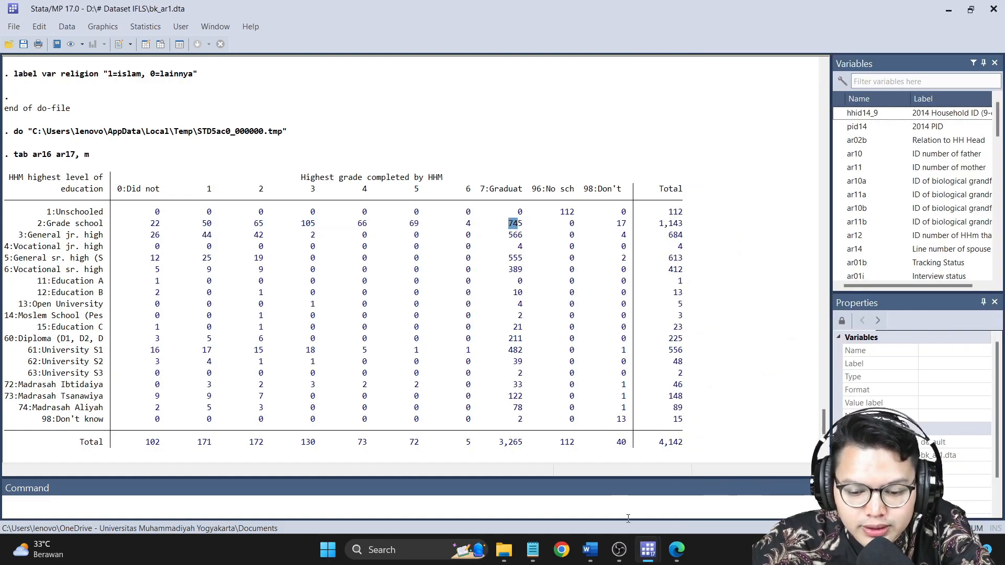
mouse_move(648, 549)
click(644, 498)
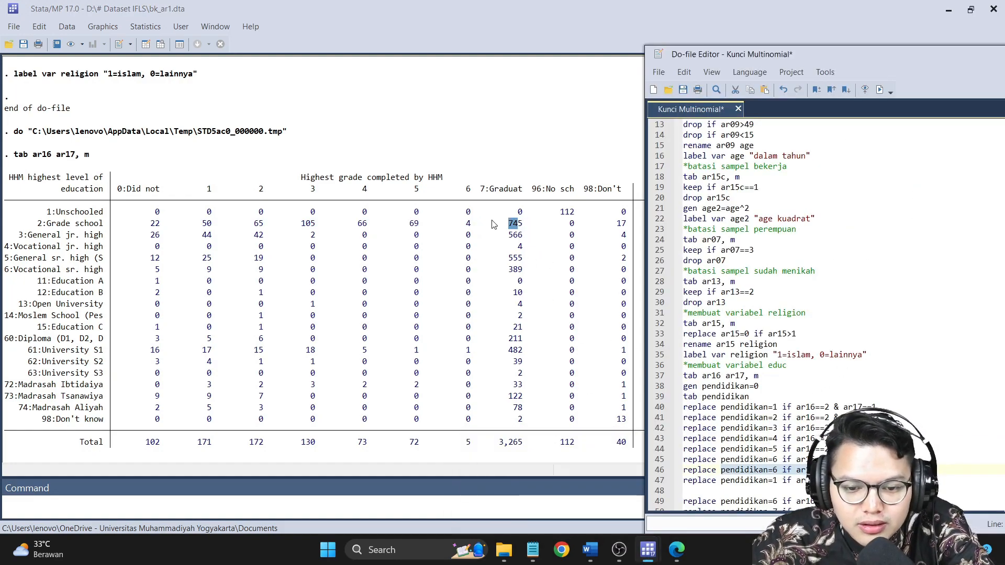
click(520, 227)
mouse_move(518, 225)
mouse_down()
mouse_move(506, 224)
mouse_move(537, 226)
mouse_move(524, 226)
mouse_up()
click(506, 226)
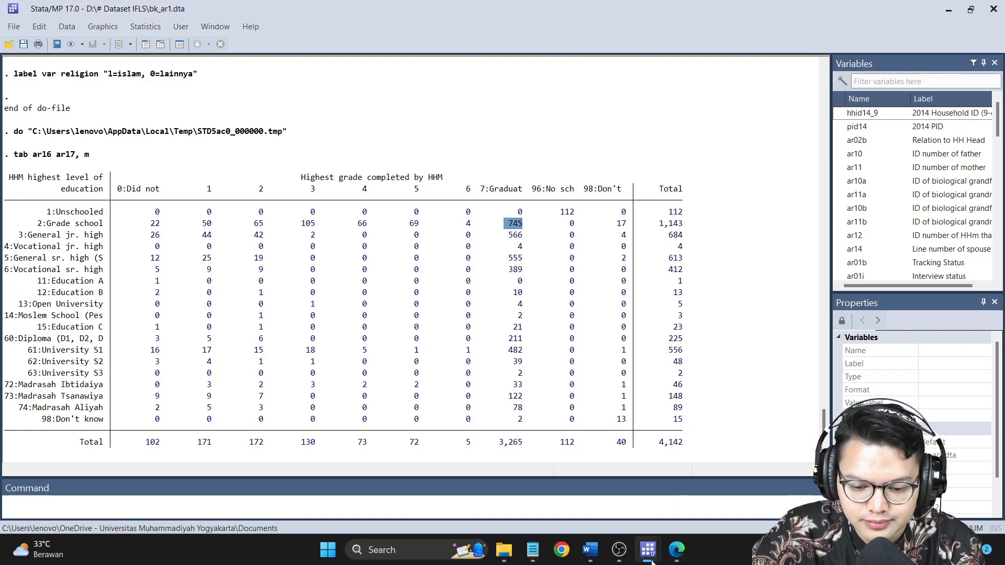
Check the last replace pendidikan=1 line for ar16==2 against the cross-table's 98:Don't know column, and return to the do-file.
mouse_move(649, 554)
click(646, 495)
scroll(750, 420, down, 2)
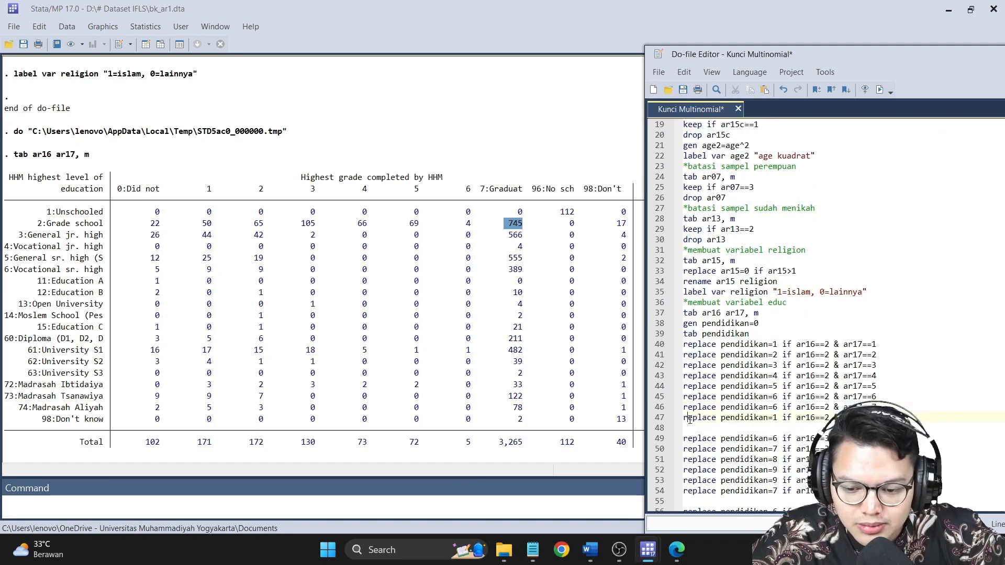
drag(684, 418, 776, 419)
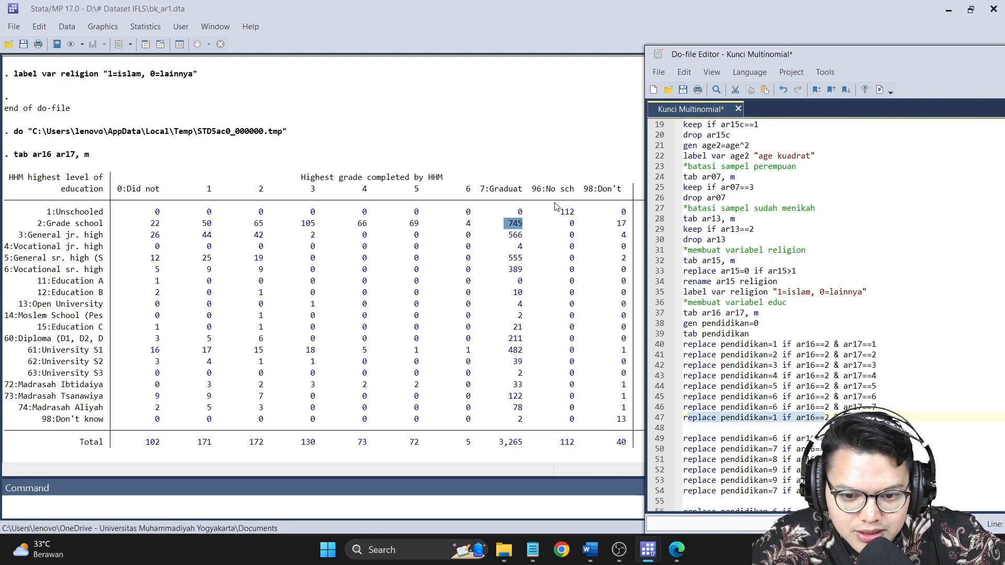
click(590, 196)
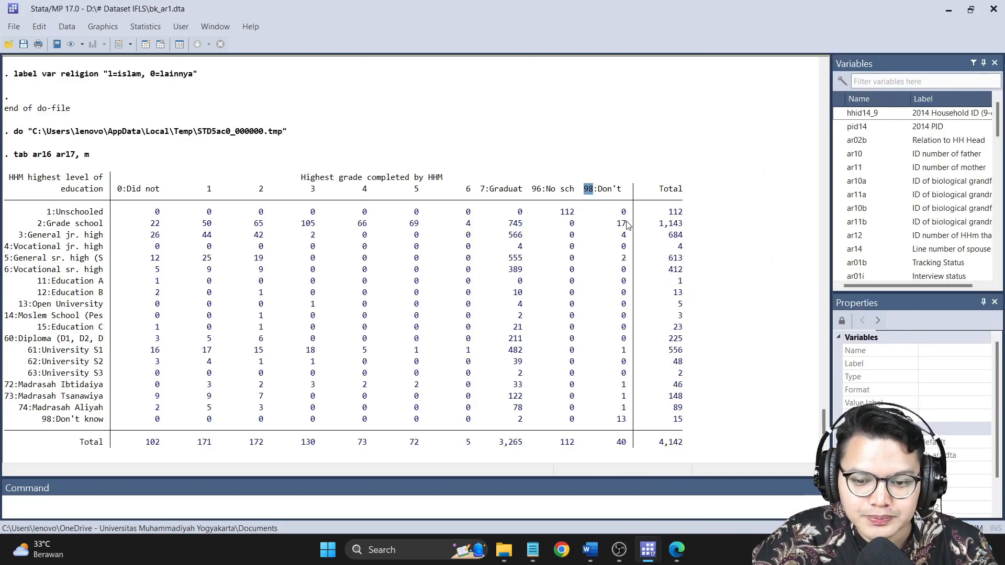
mouse_move(648, 549)
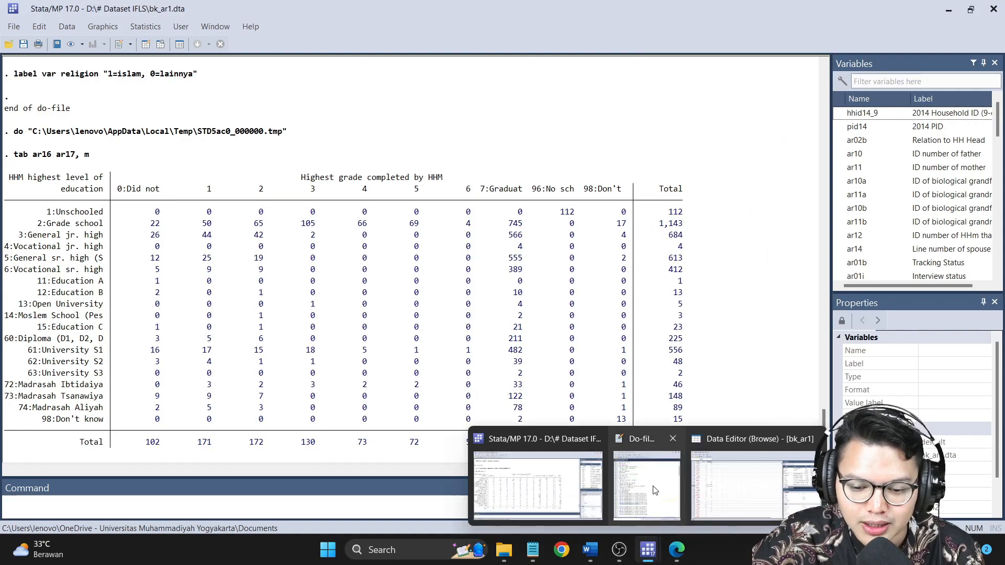
click(650, 490)
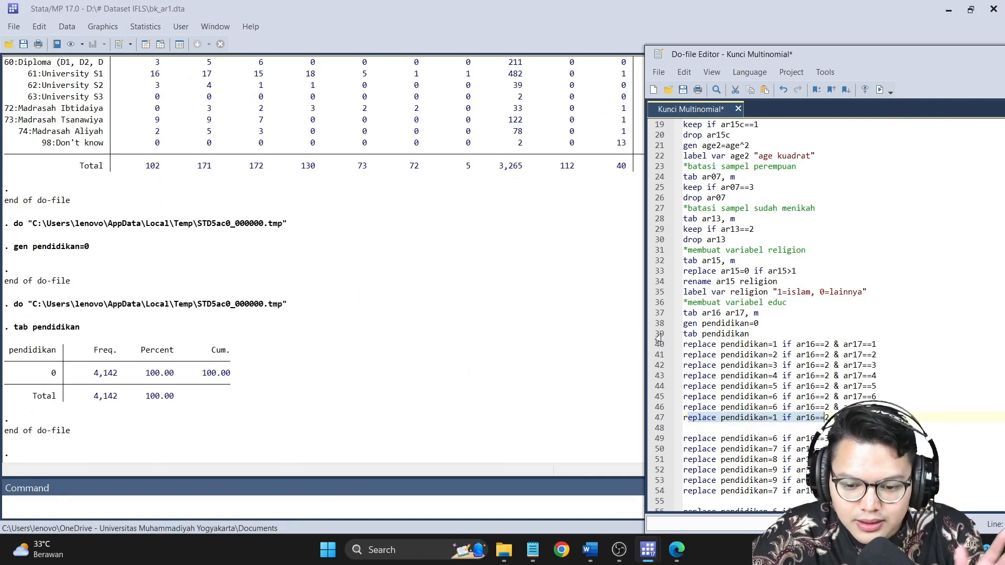
Run the replace pendidikan lines for ar16==2 (do-file lines 40 to 47).
drag(657, 345, 673, 426)
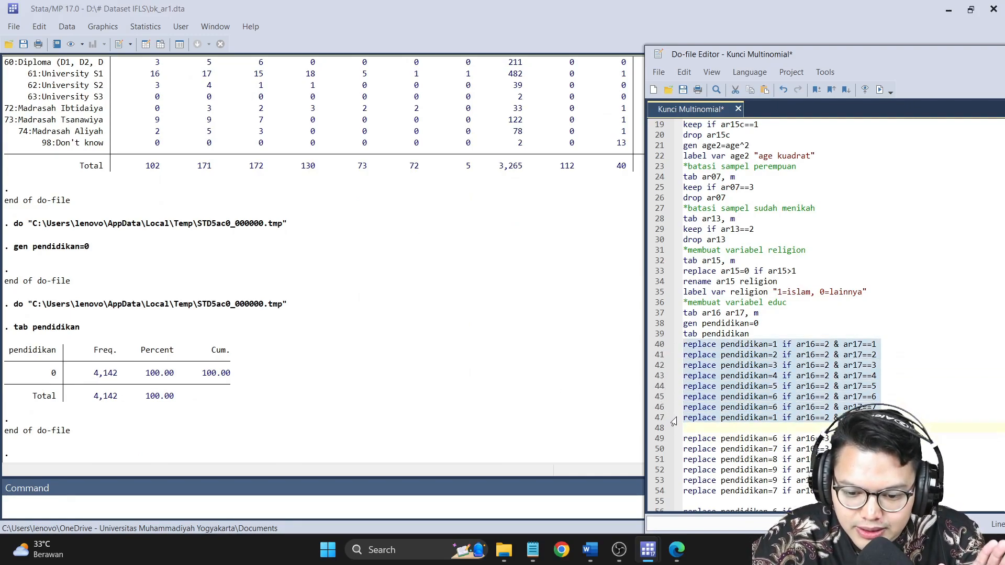
click(880, 90)
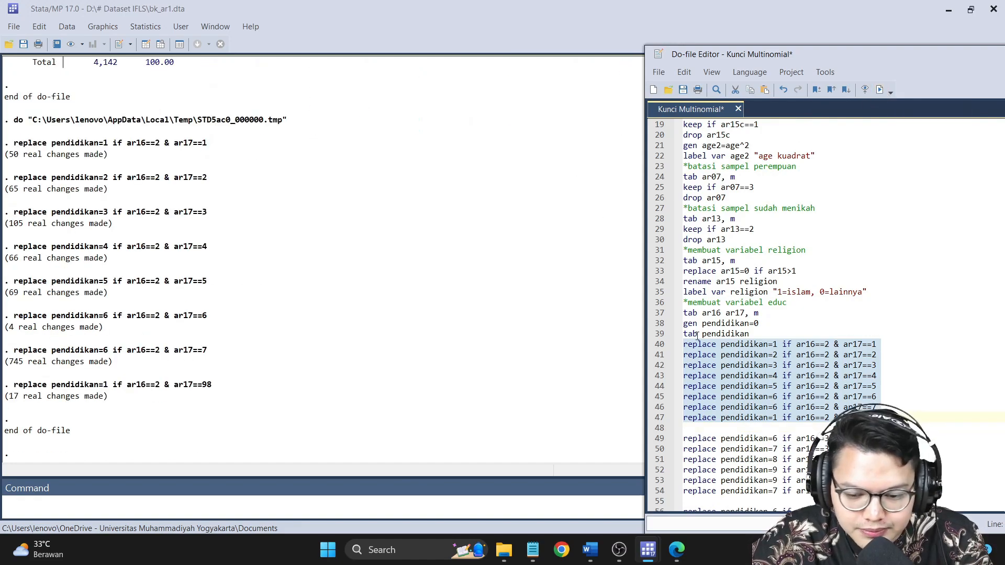
Compare the replace pendidikan=6 and pendidikan=7 lines for ar16==3 with the junior high row of the cross-table.
scroll(818, 386, down, 2)
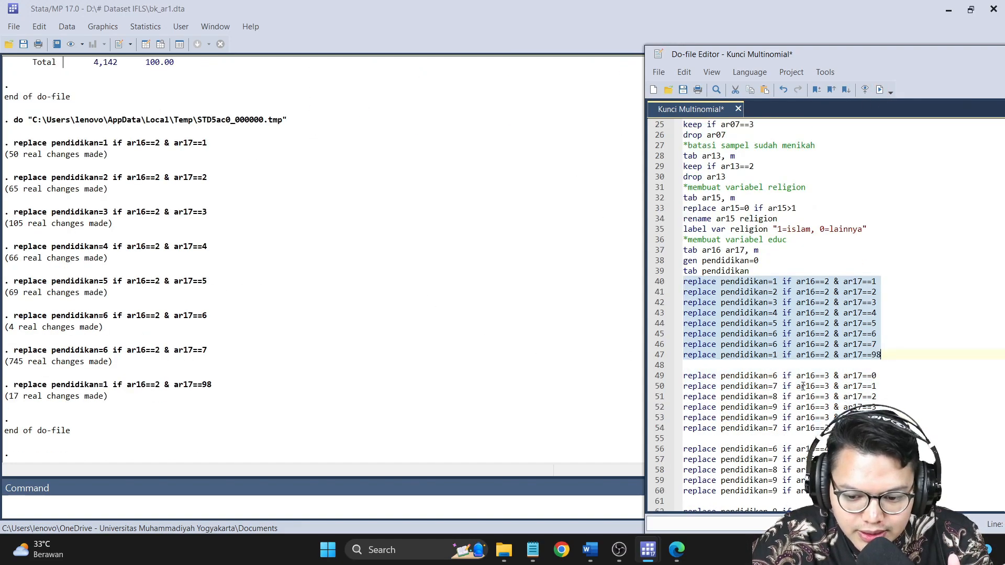
scroll(190, 330, up, 15)
scroll(190, 331, up, 3)
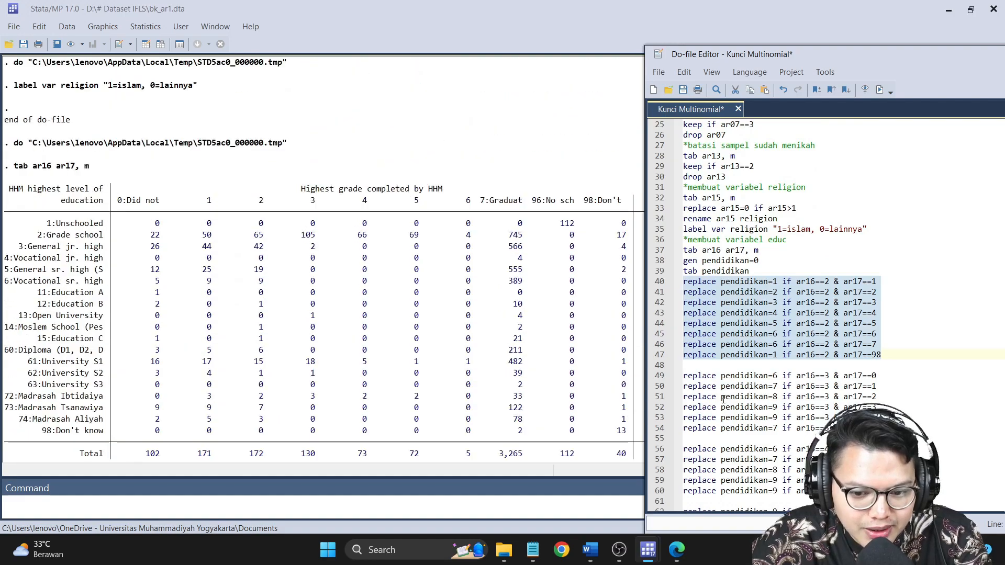
click(658, 376)
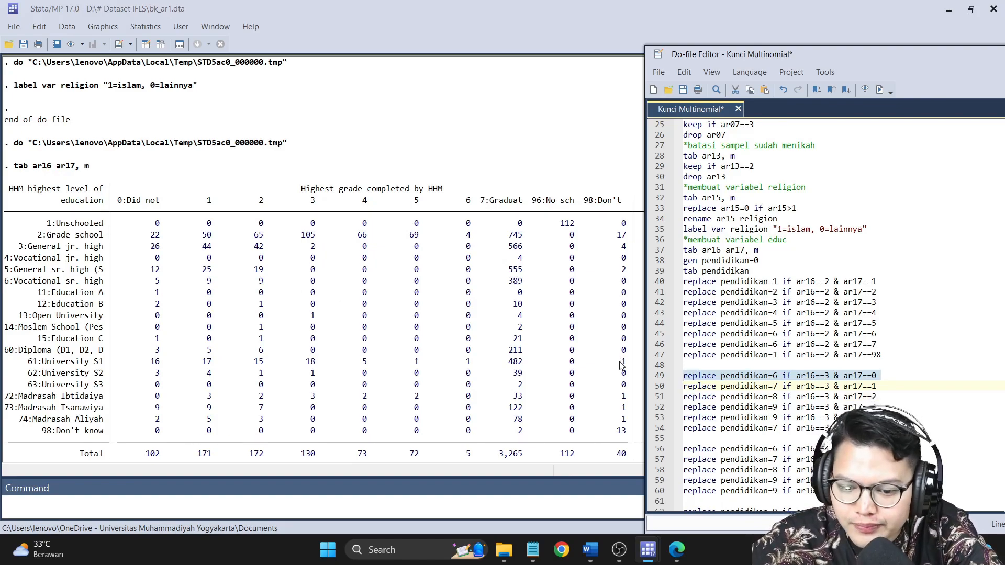
click(659, 388)
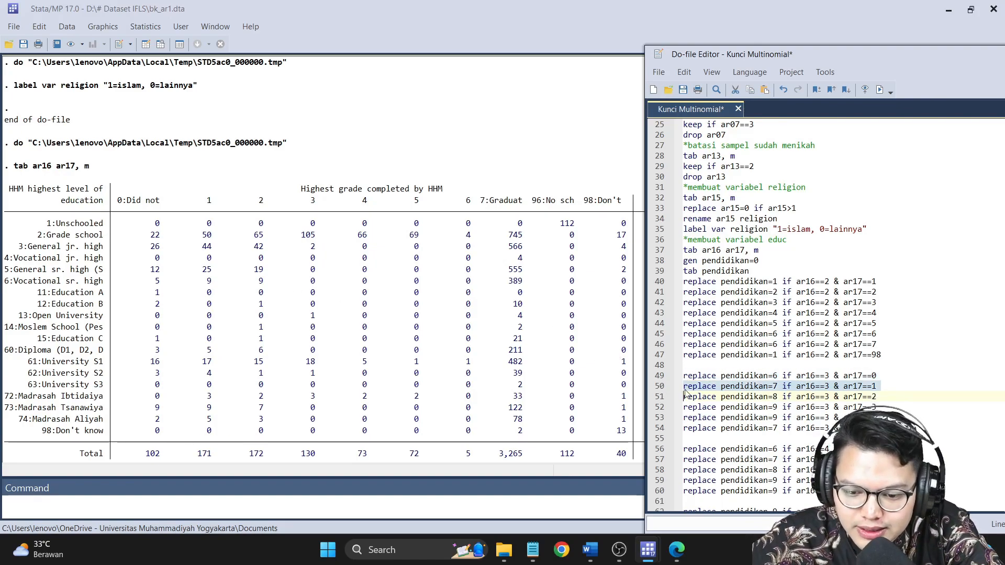
click(793, 386)
drag(796, 387, 829, 388)
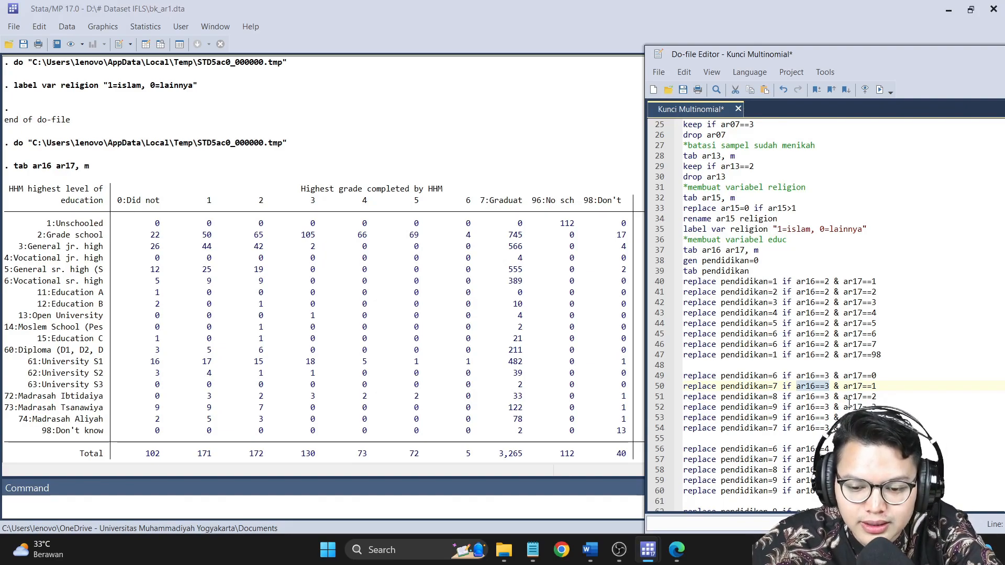
Run the replace pendidikan lines for ar16==3 (do-file lines 49 to 54).
scroll(671, 356, down, 2)
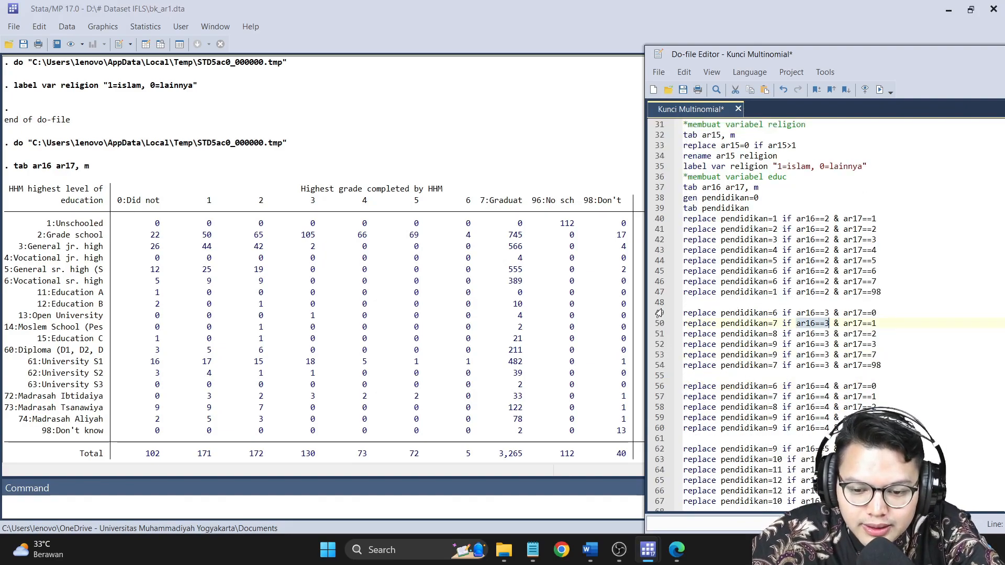
drag(659, 313, 671, 370)
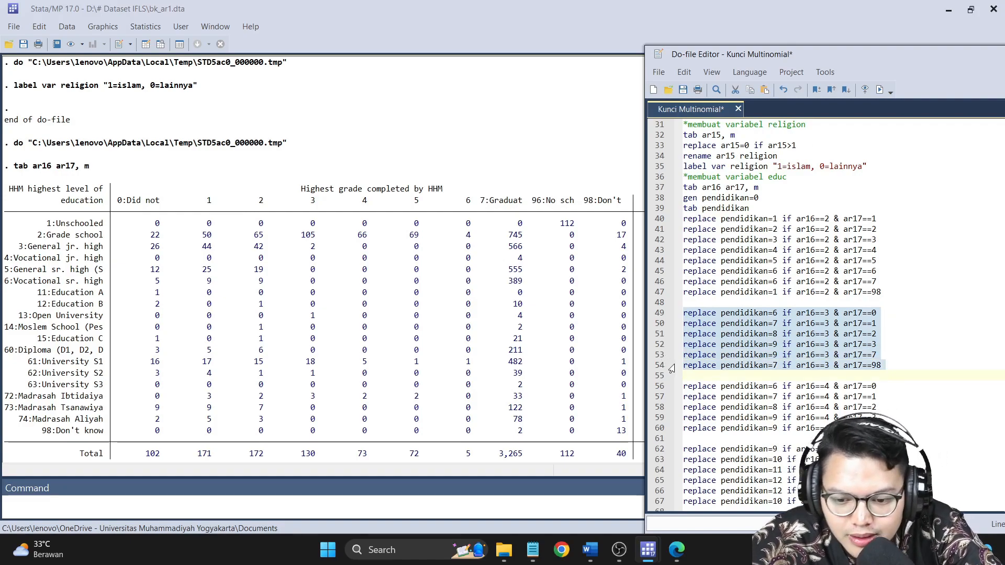
click(879, 89)
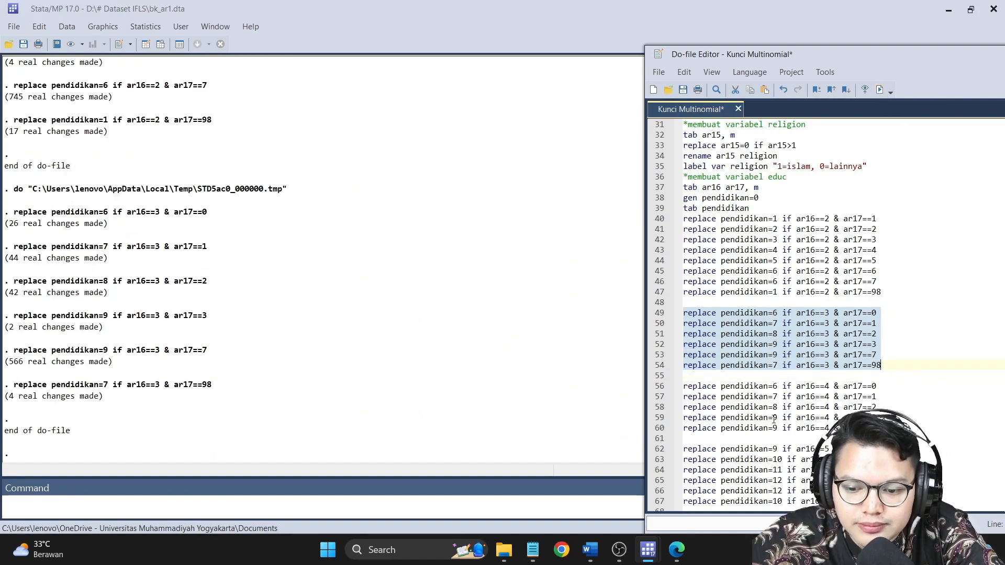
Run the replace pendidikan blocks for ar16==4 and ar16==5, one block at a time (do-file lines 56 to 67).
scroll(712, 411, down, 1)
scroll(419, 377, up, 18)
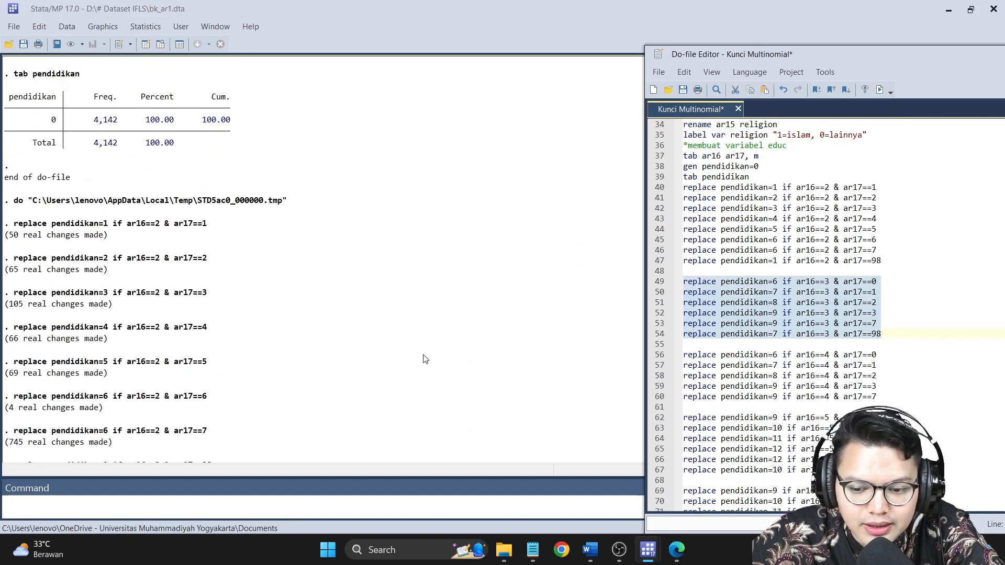
drag(660, 355, 662, 398)
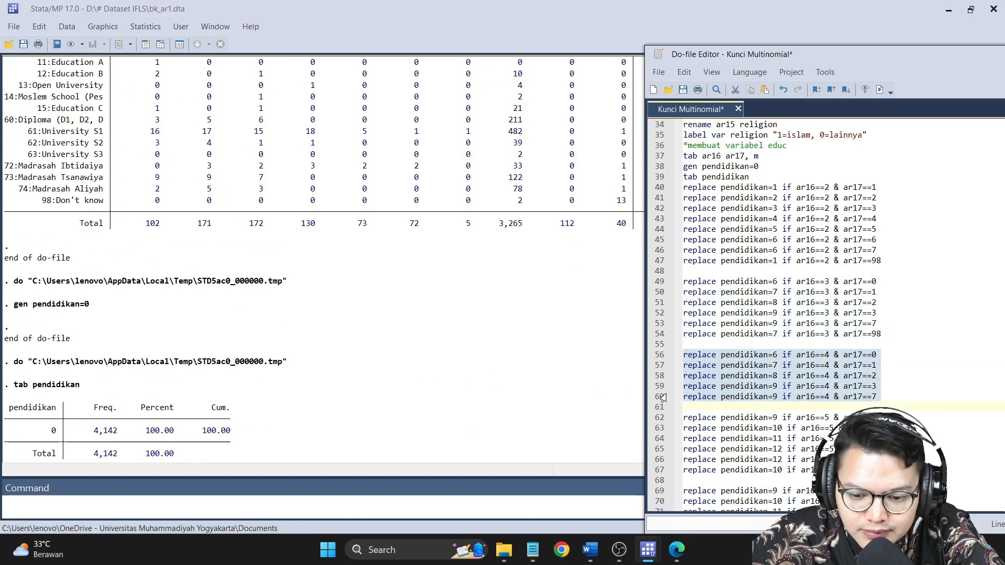
click(880, 90)
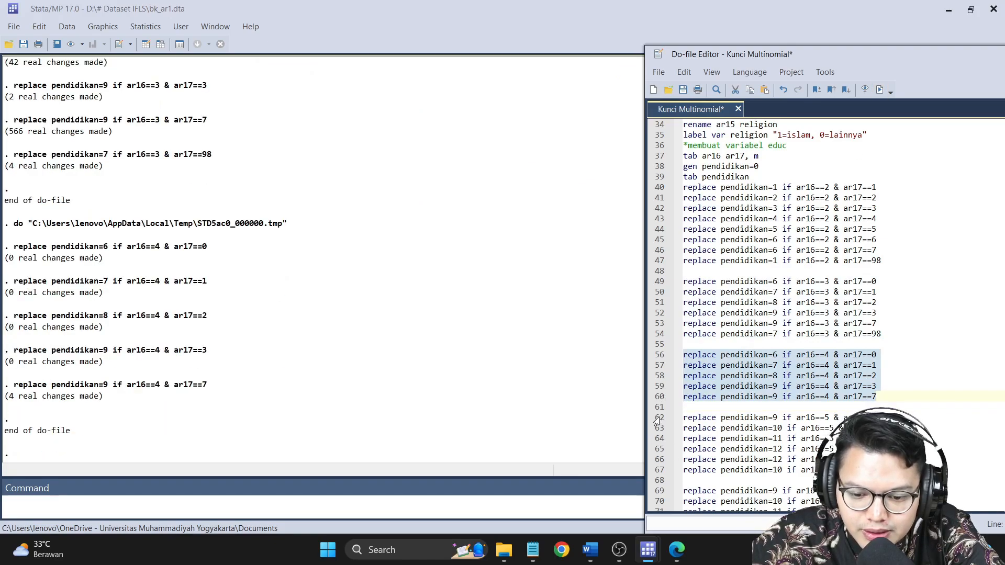
drag(657, 417, 670, 473)
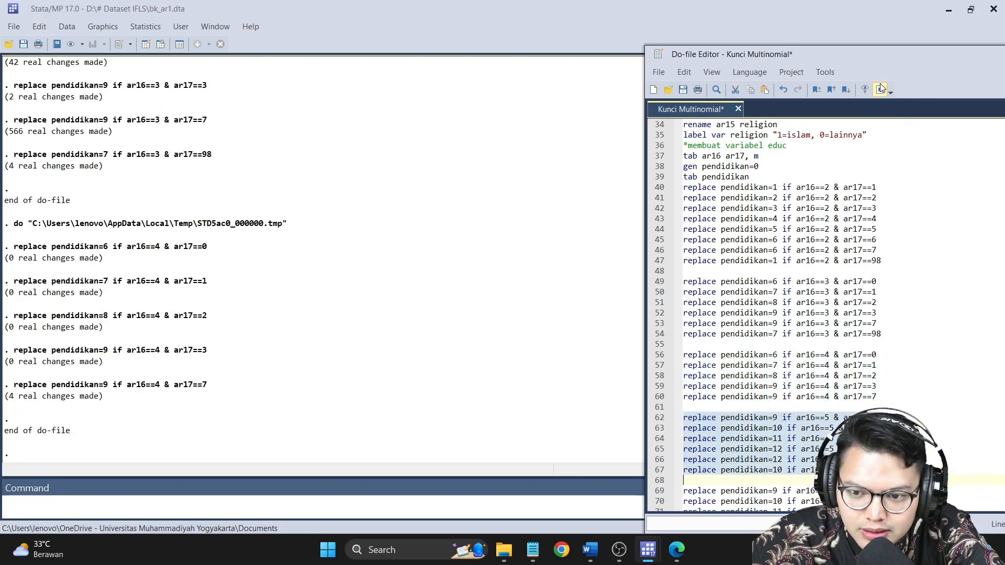
click(880, 89)
Run all remaining replace pendidikan blocks together, from ar16==6 through ar16==74.
scroll(665, 371, down, 4)
drag(662, 372, 710, 274)
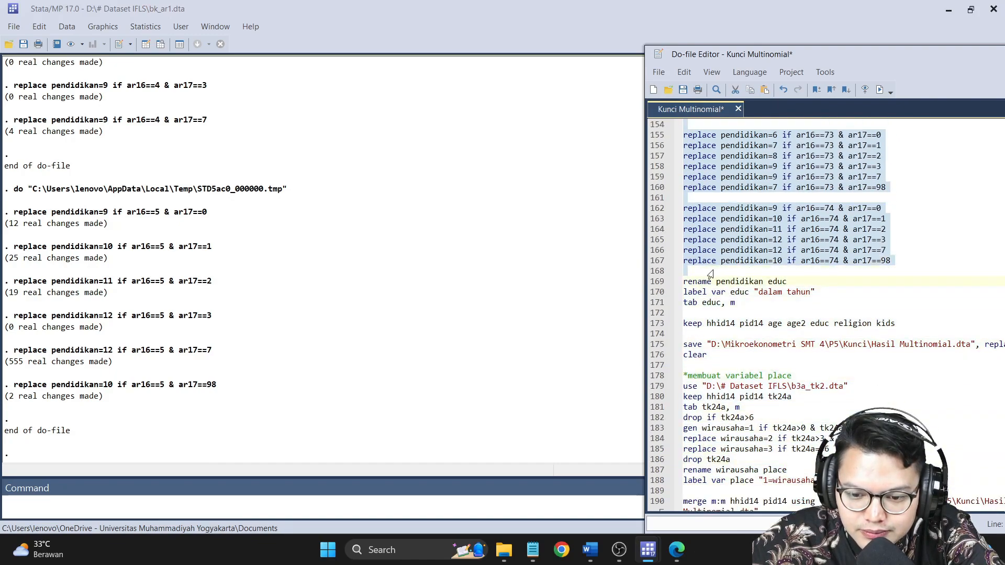
click(879, 91)
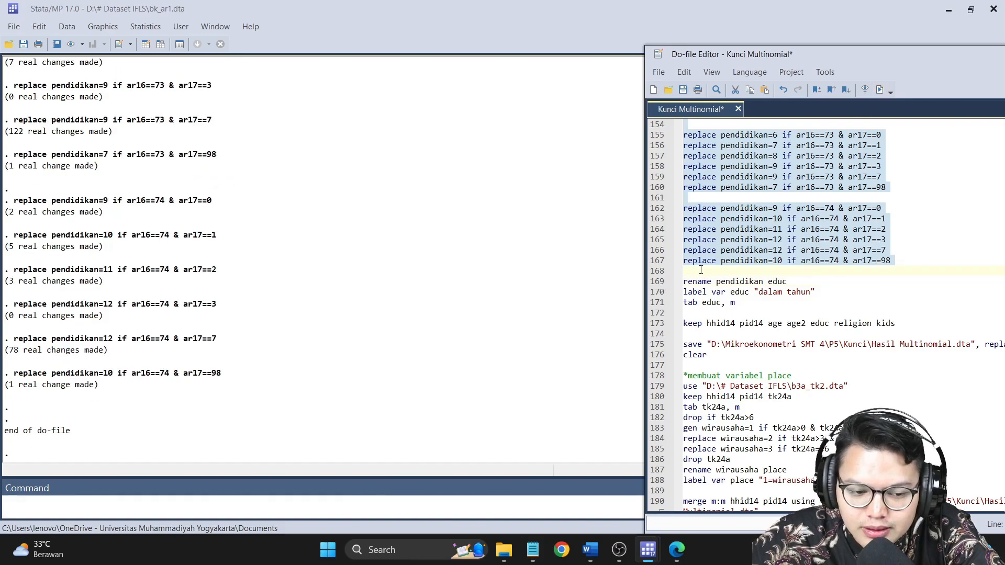
Review the replace pendidikan blocks in the do-file again, starting from the ar16==2 lines.
click(796, 246)
scroll(796, 262, up, 20)
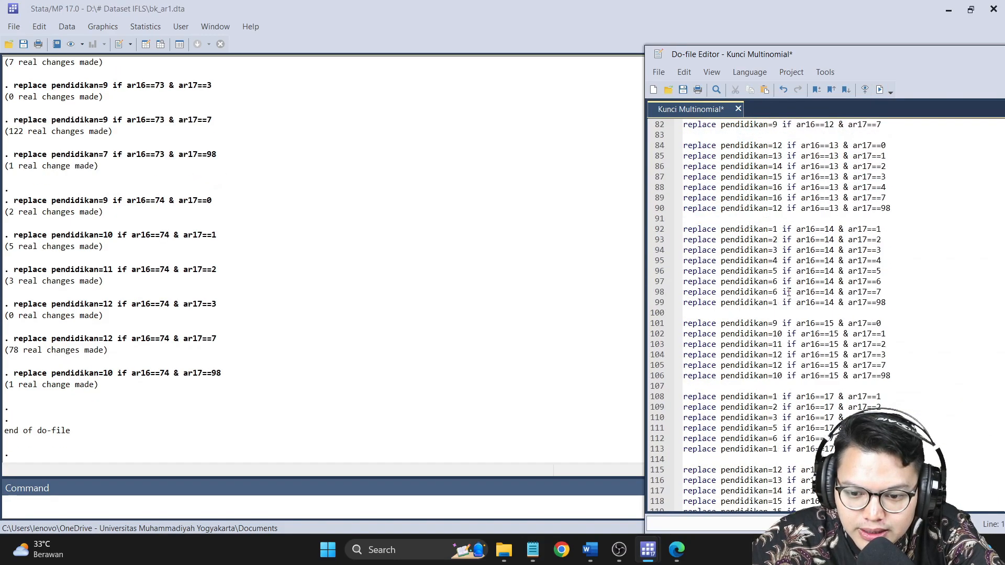
scroll(796, 286, up, 12)
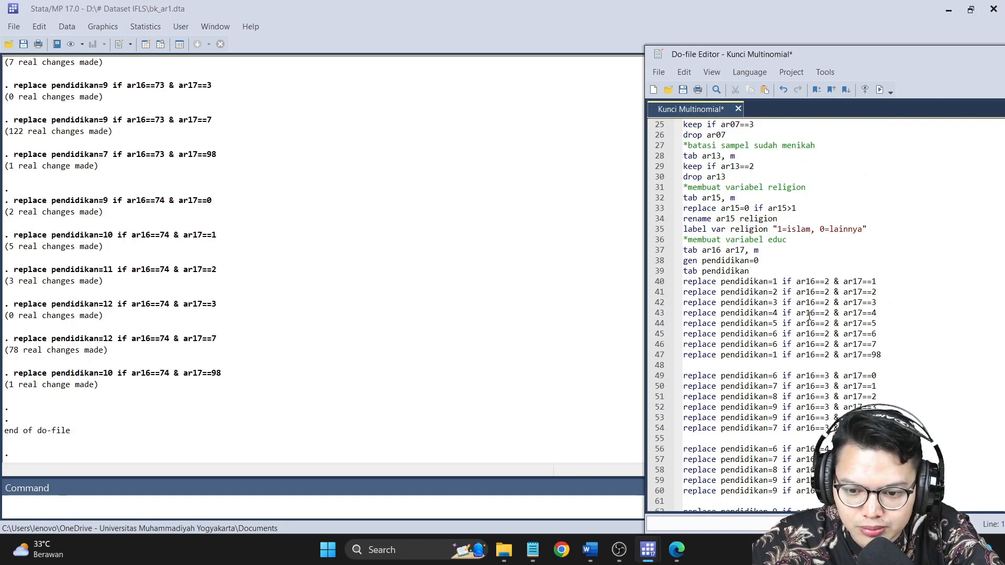
scroll(806, 317, down, 2)
scroll(710, 200, down, 1)
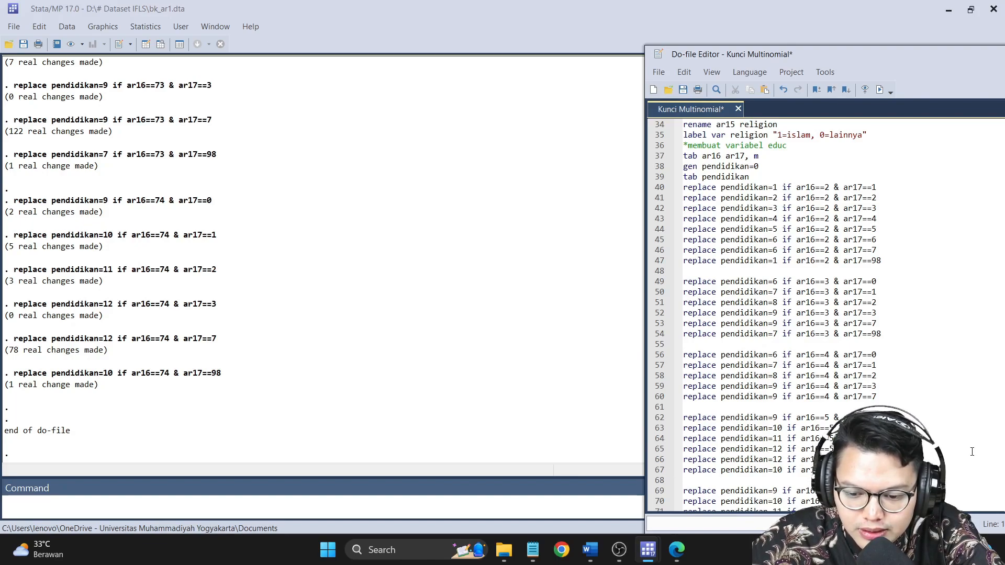
scroll(924, 461, down, 9)
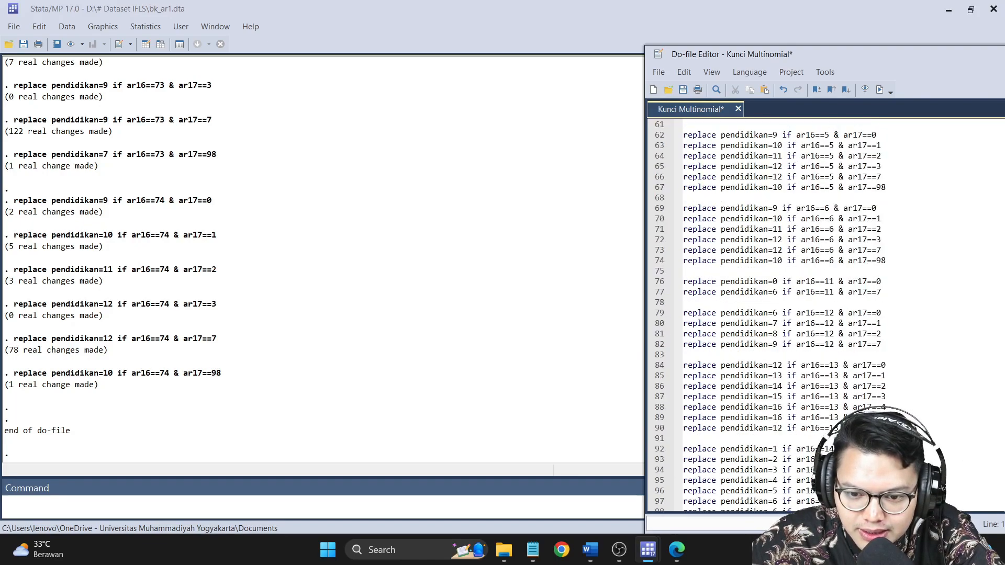
Review the remaining replace pendidikan blocks in the do-file, from ar16==5 through ar16==74.
scroll(924, 460, down, 2)
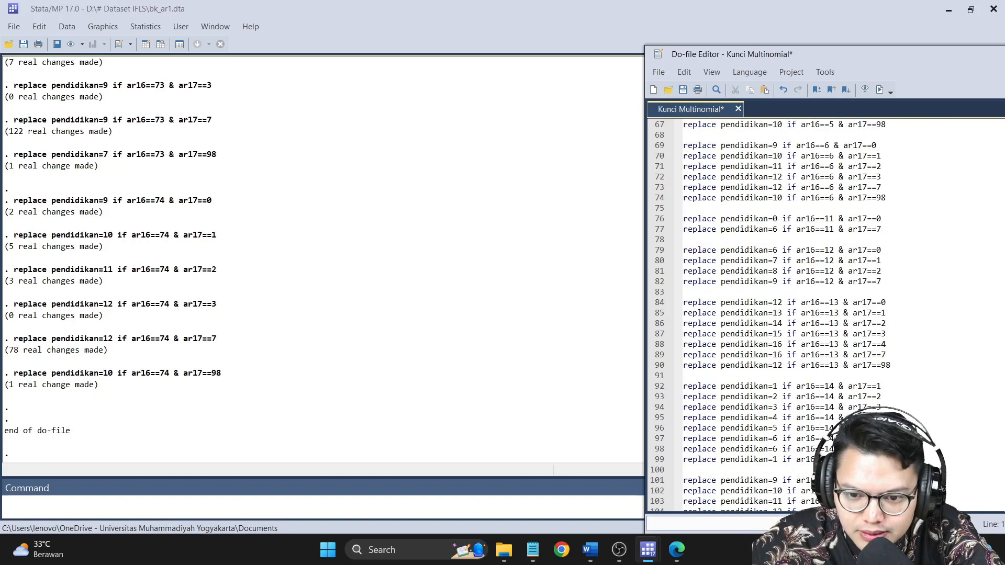
scroll(824, 314, up, 3)
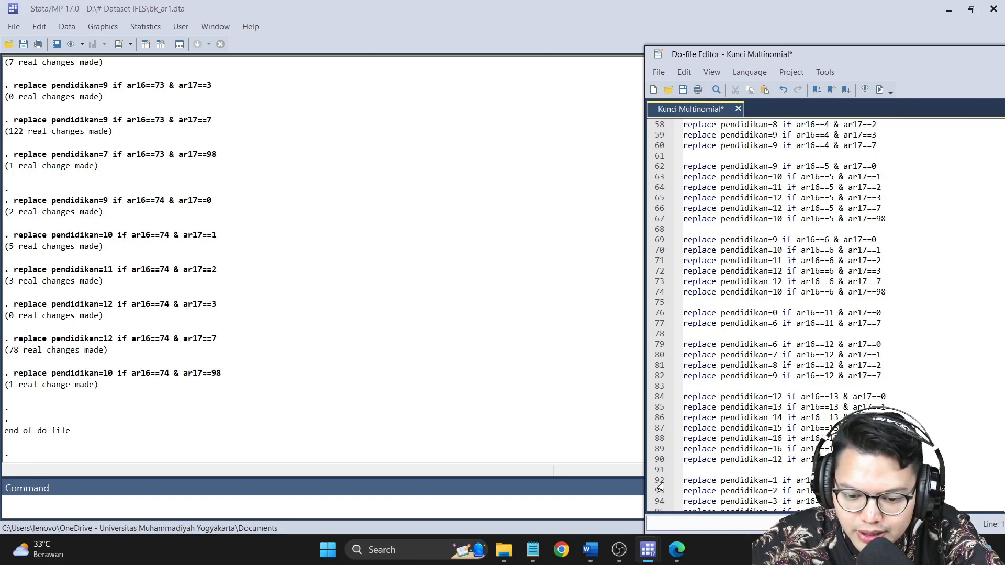
scroll(661, 487, down, 10)
scroll(661, 476, down, 1)
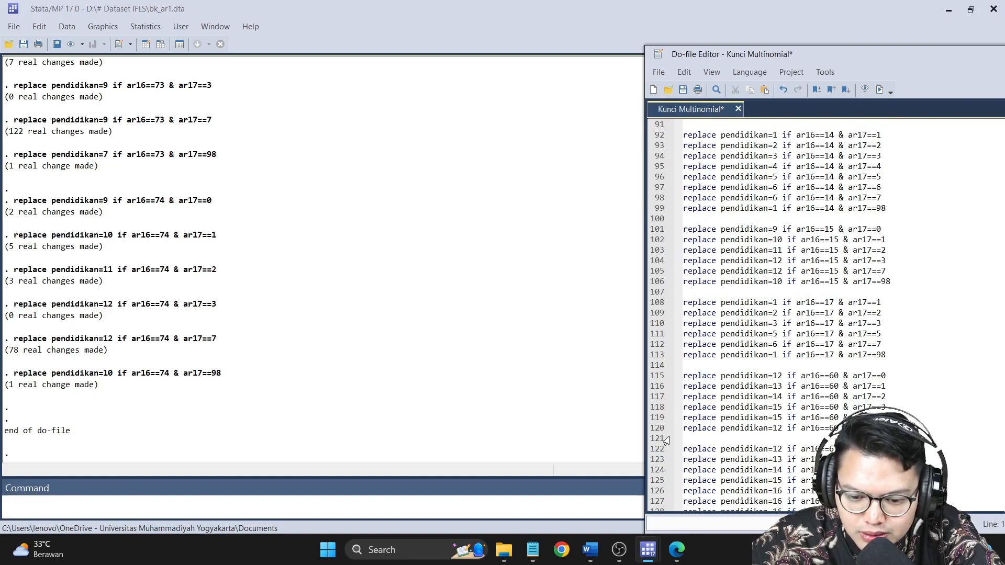
scroll(655, 457, down, 6)
scroll(654, 445, down, 4)
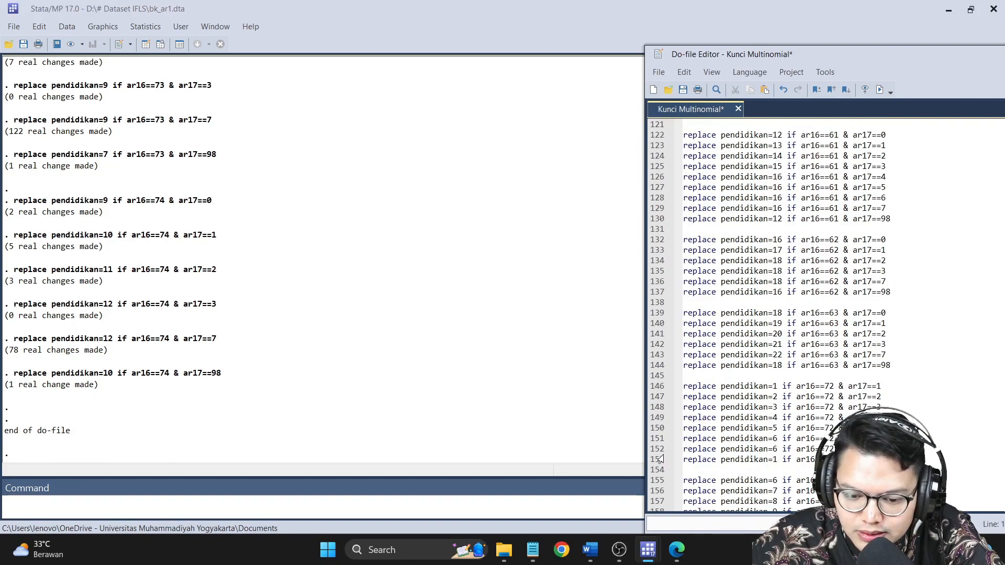
scroll(661, 487, down, 11)
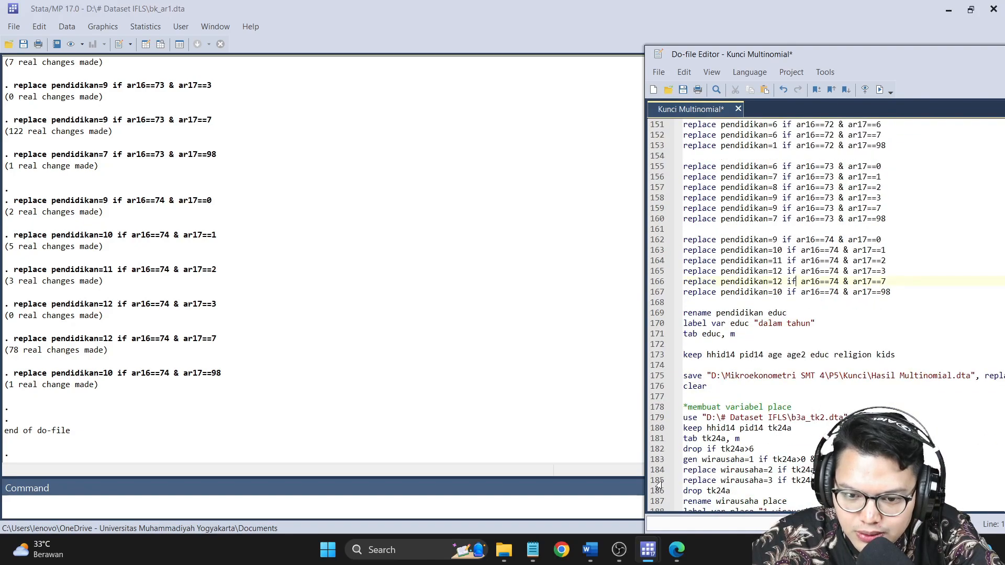
scroll(661, 456, down, 1)
scroll(662, 445, up, 1)
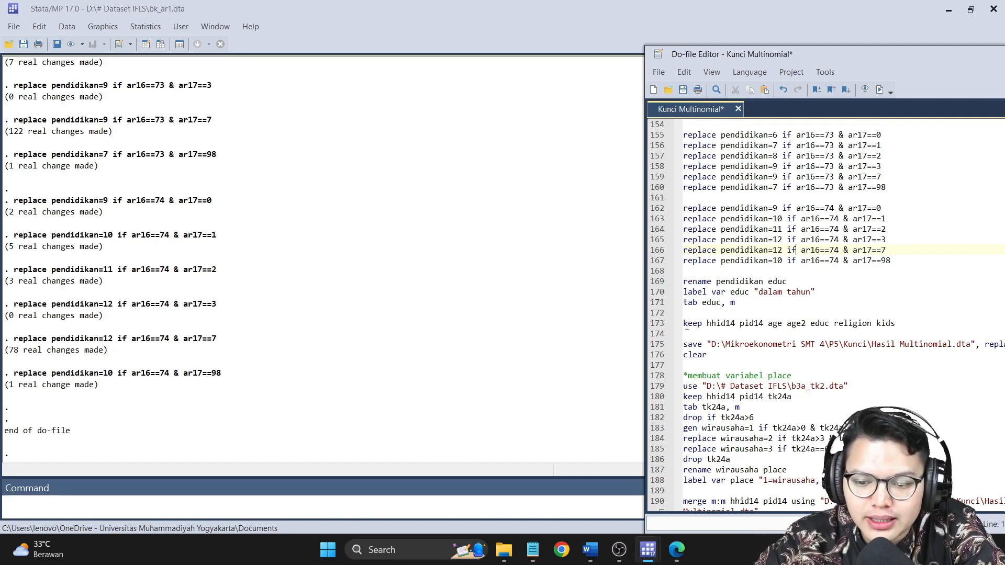
Run do-file lines 169 and 170 one at a time to rename pendidikan to educ and label it "dalam tahun".
click(655, 286)
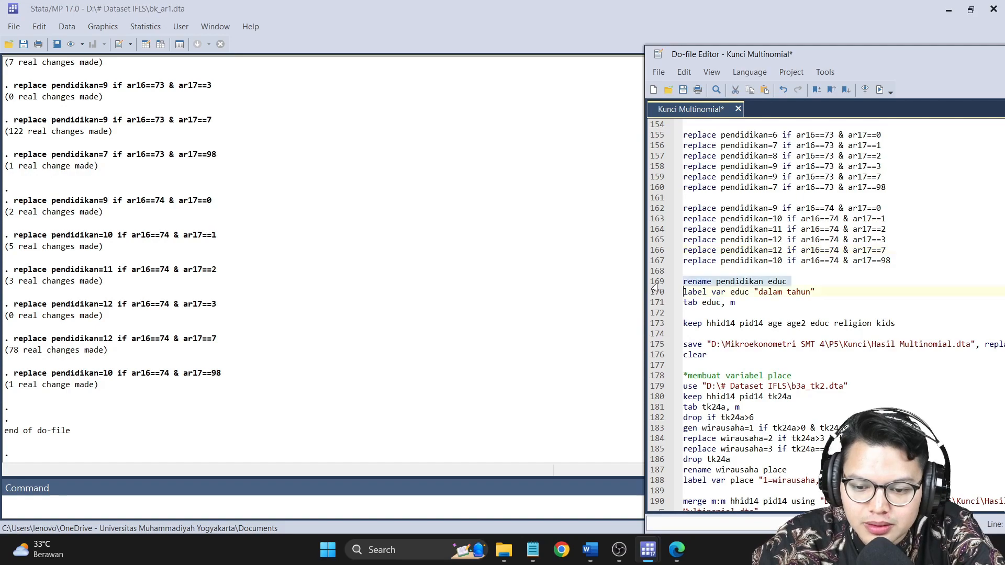
click(879, 90)
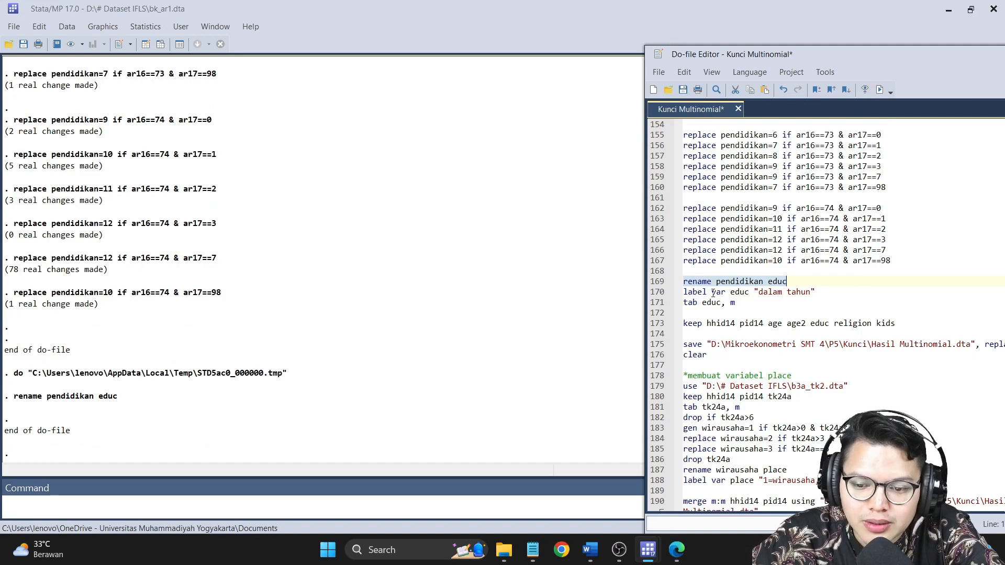
click(655, 296)
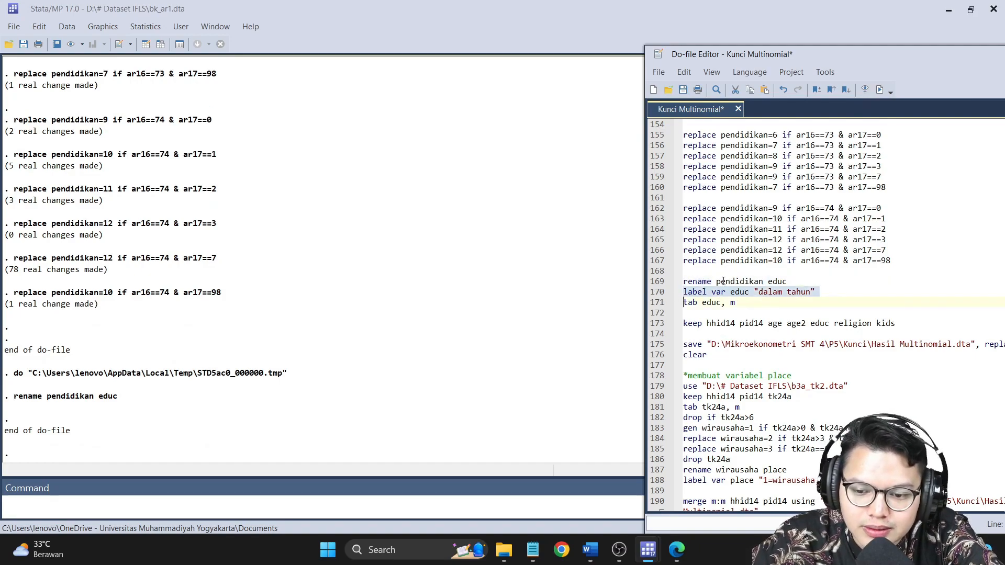
click(879, 90)
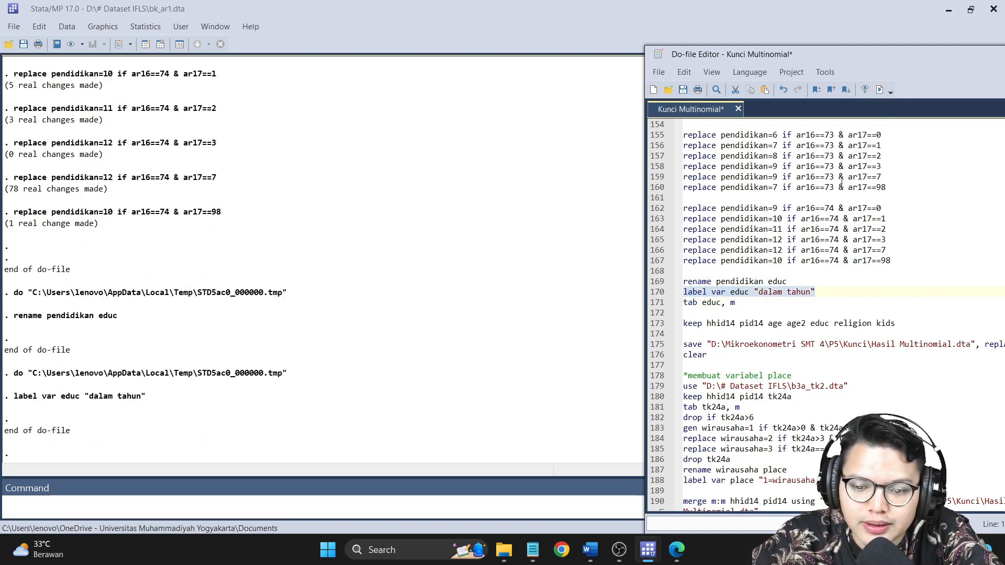
Tabulate educ including missing values, and run the keep line retaining only hhid14, pid14, age, age2, educ, religion and kids.
click(655, 305)
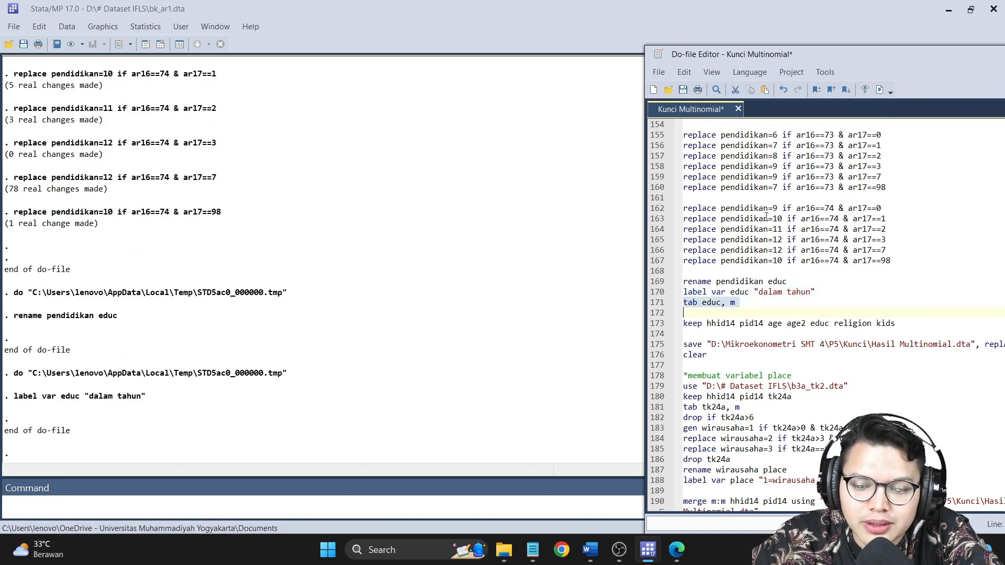
click(879, 90)
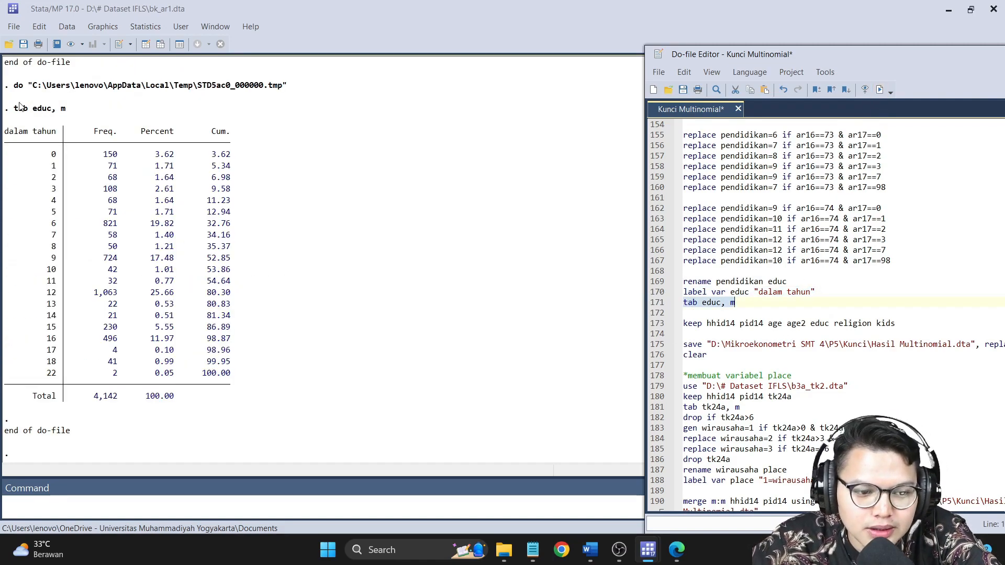
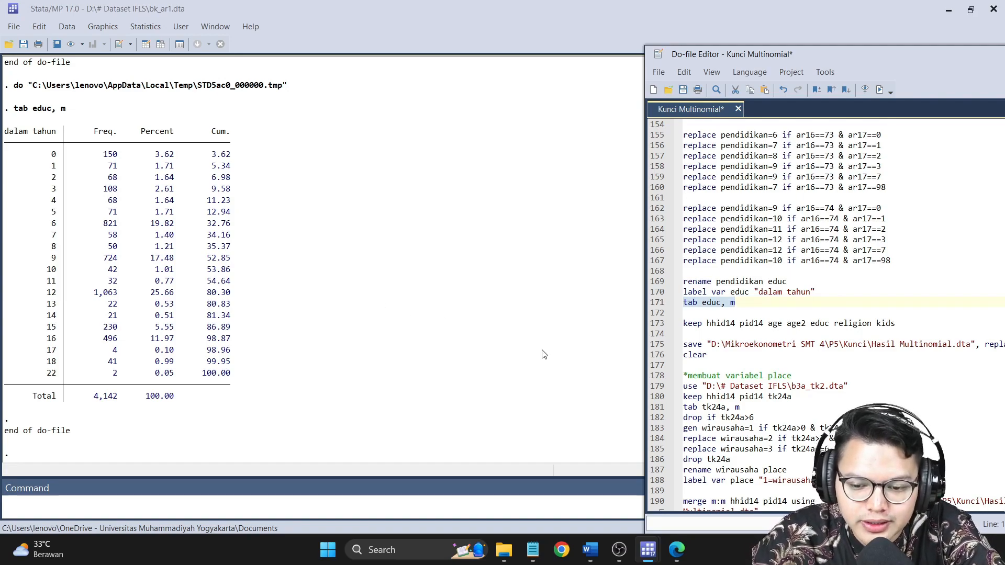
drag(874, 56, 572, 42)
drag(812, 191, 775, 191)
click(351, 312)
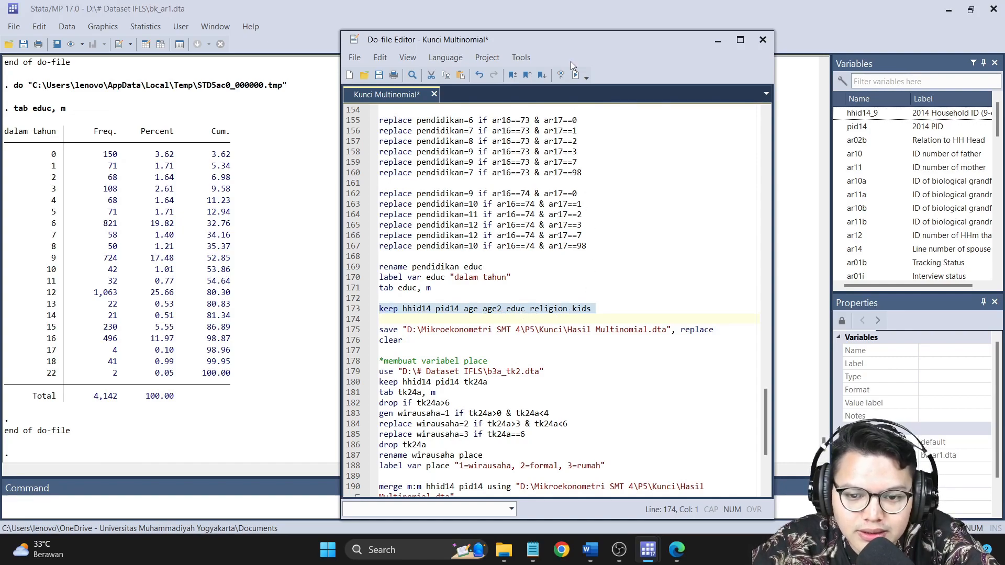
click(575, 74)
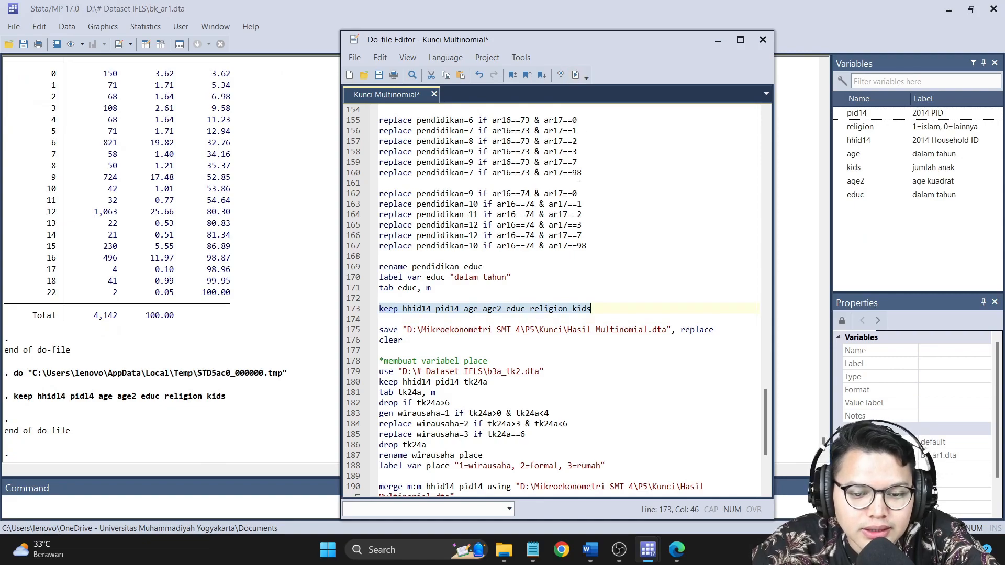
click(349, 332)
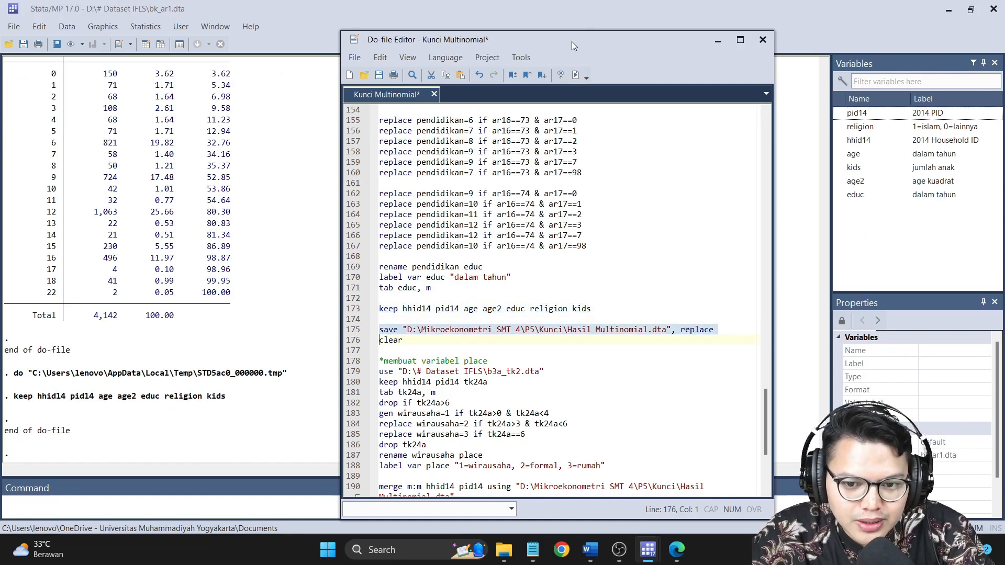
drag(571, 42, 590, 39)
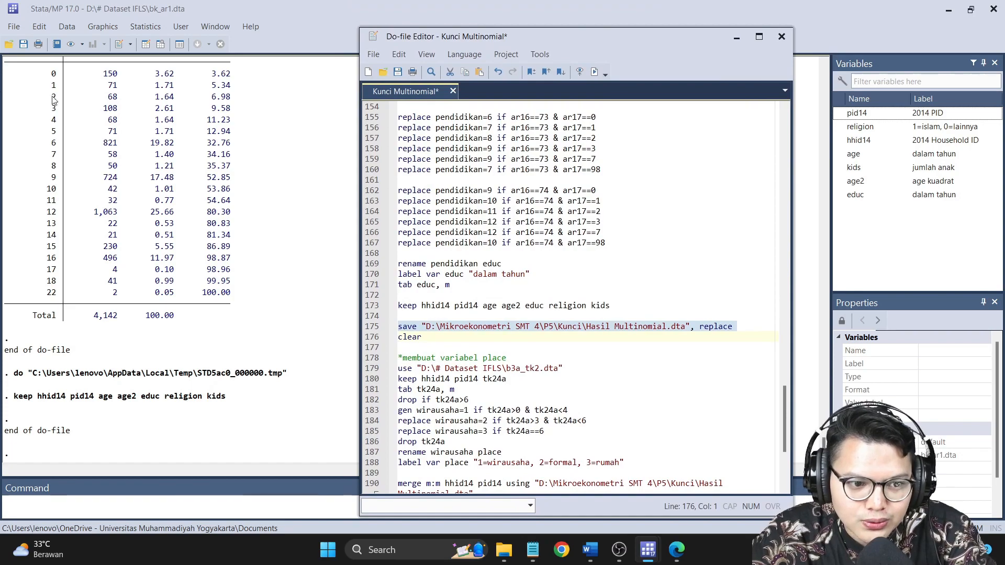
click(422, 328)
click(13, 27)
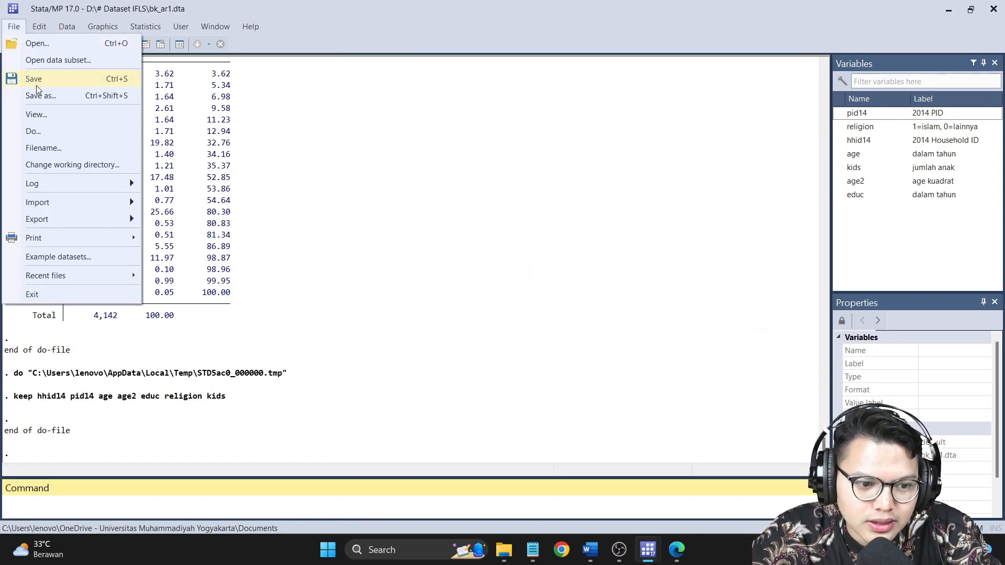
key(Escape)
scroll(382, 320, down, 3)
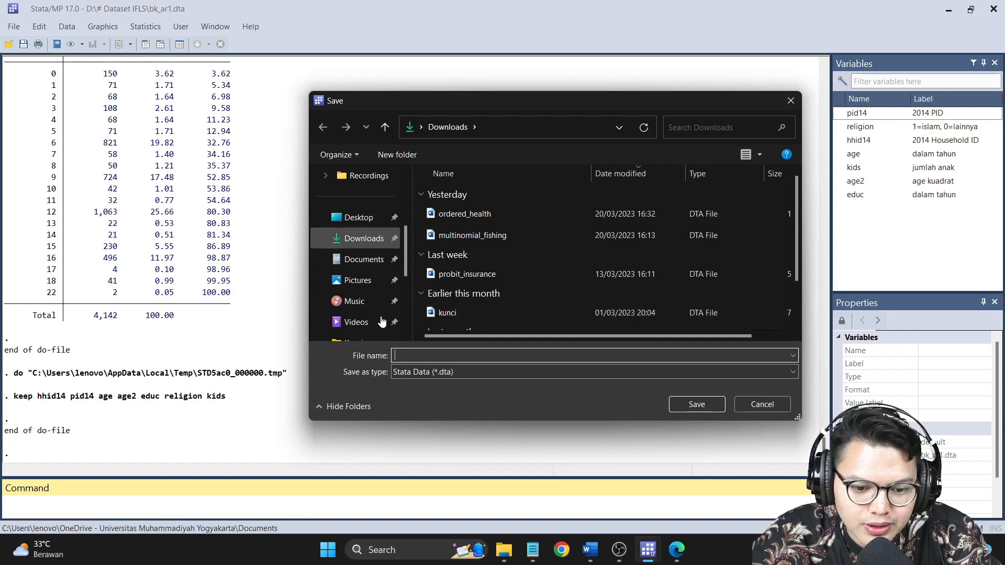
scroll(365, 324, down, 2)
click(369, 301)
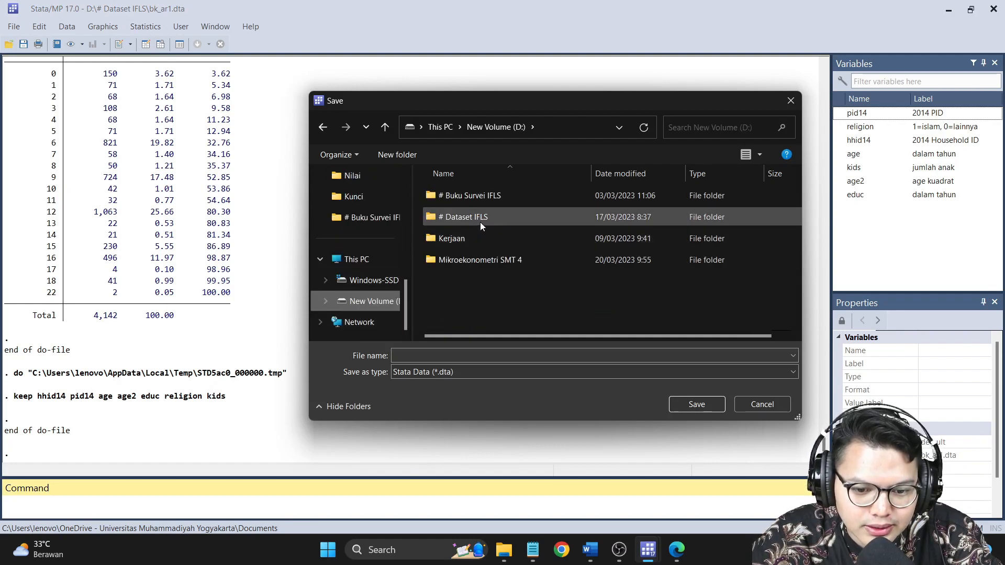
double_click(492, 260)
double_click(451, 281)
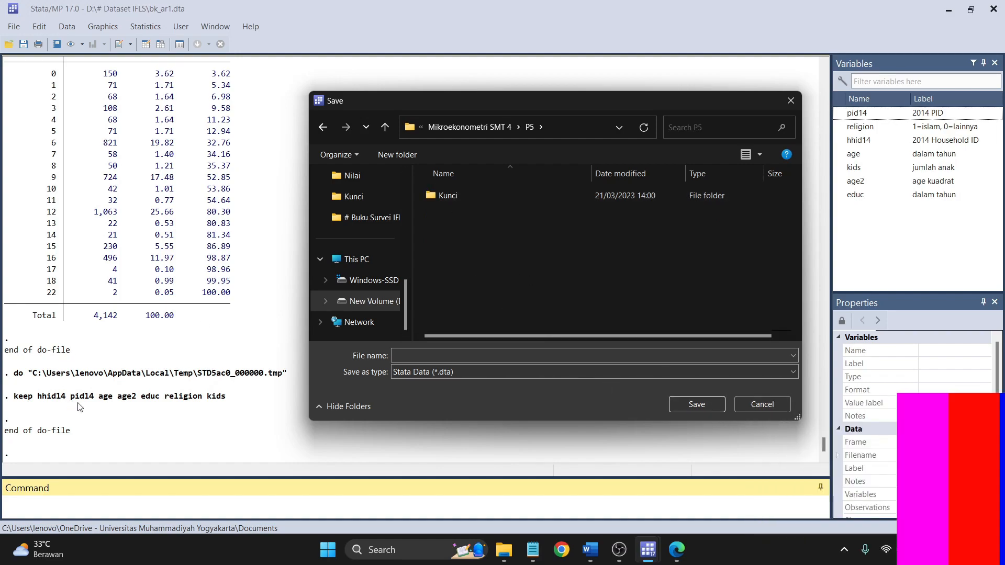
click(778, 406)
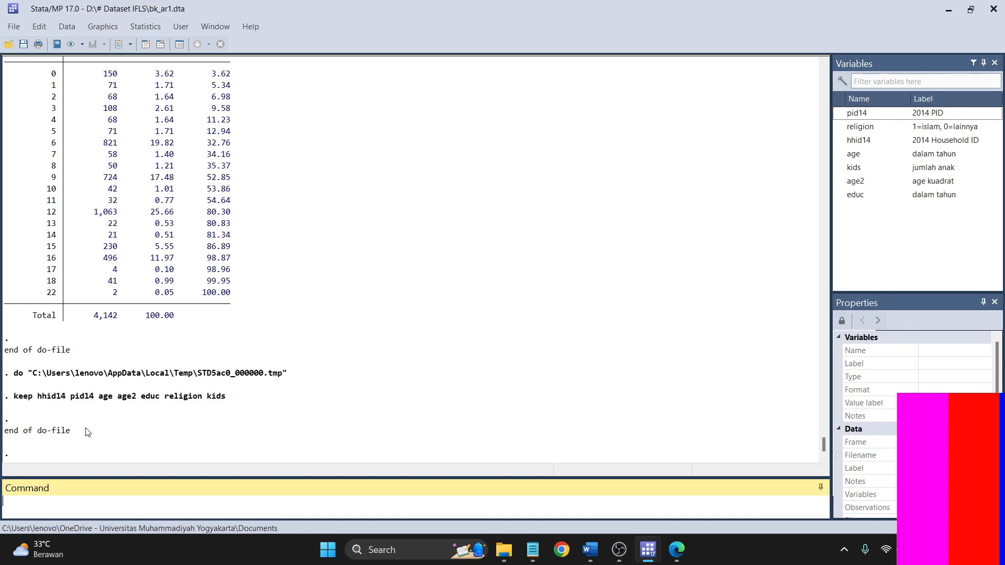
mouse_move(643, 556)
click(646, 484)
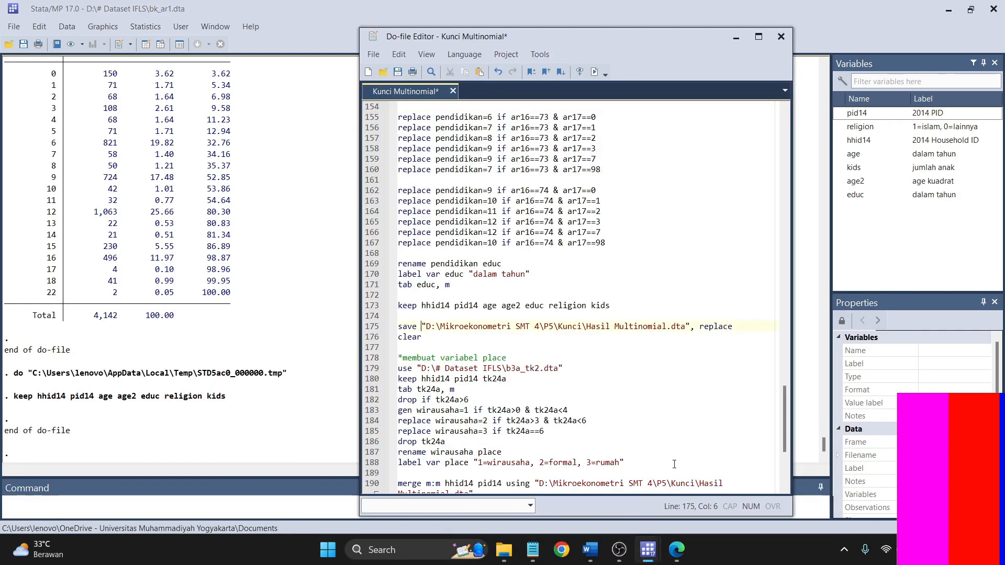
Run the save line (175) to store the dataset as "D:\Mikroekonometri SMT 4\P5\Kunci\Hasil Multinomial.dta" with the replace option.
click(372, 329)
drag(423, 329, 686, 327)
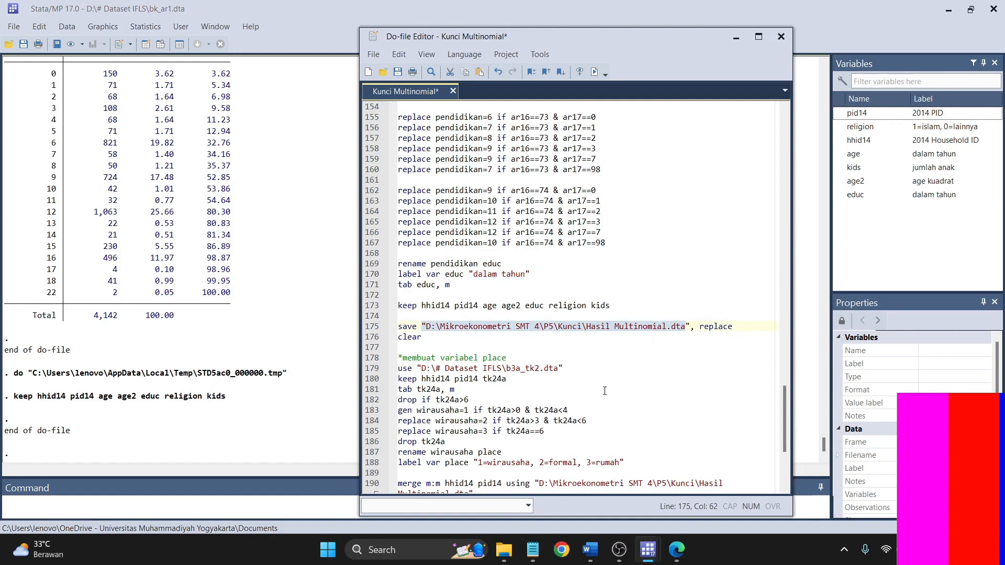
click(371, 328)
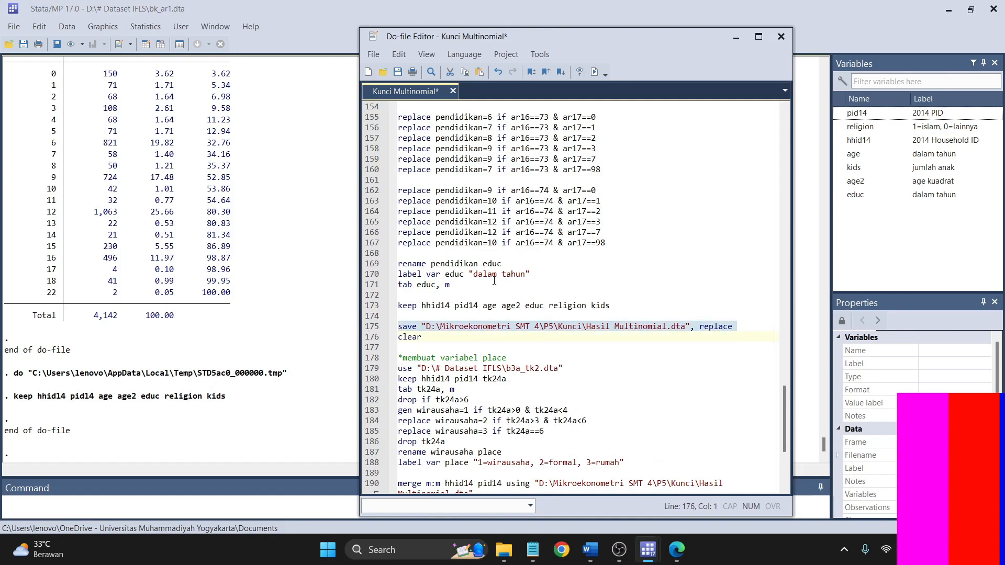
click(427, 337)
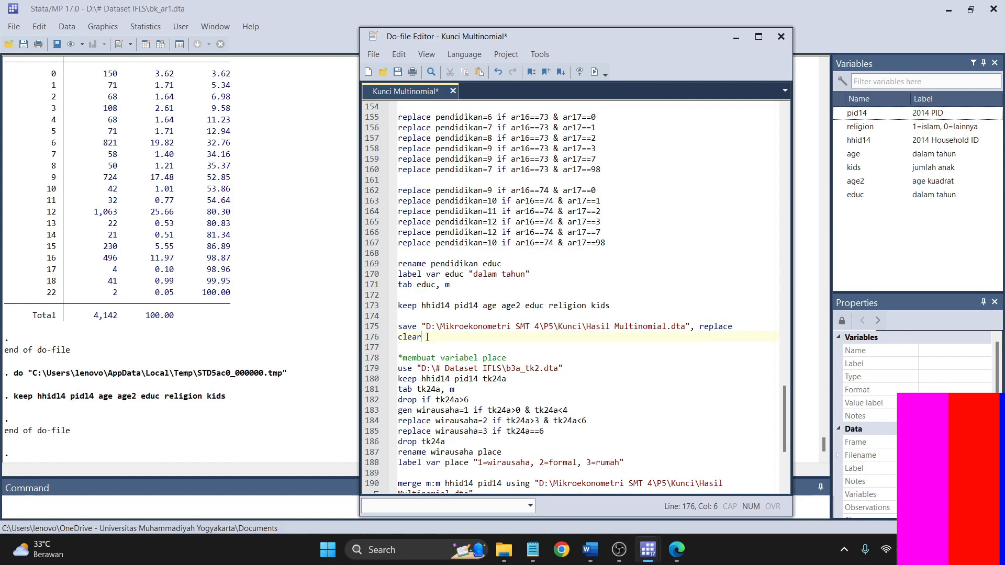
drag(424, 325, 734, 327)
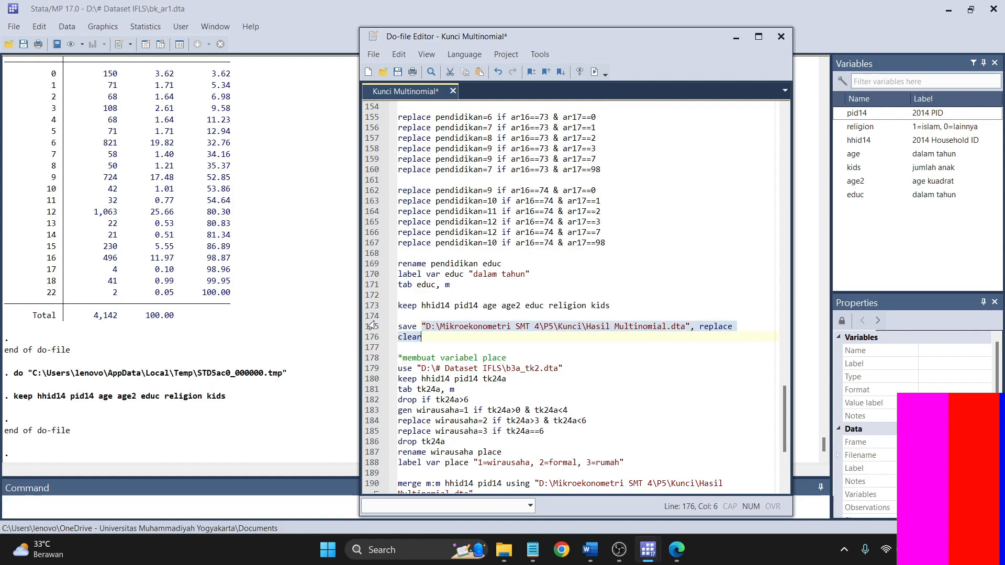
click(370, 328)
click(594, 73)
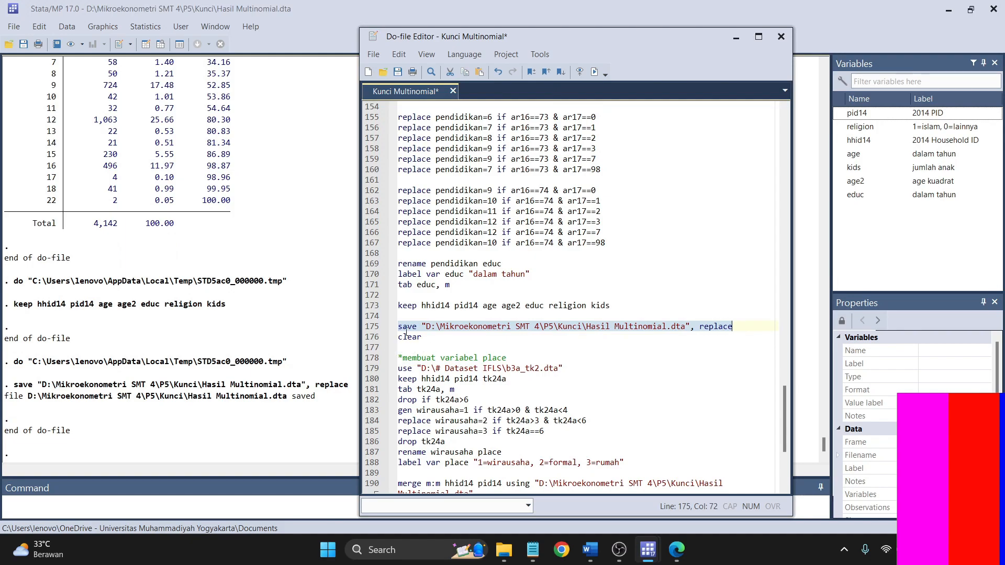
Run the clear line (176) to empty the memory and line 179 to load "D:\# Dataset IFLS\b3a_tk2.dta".
click(373, 337)
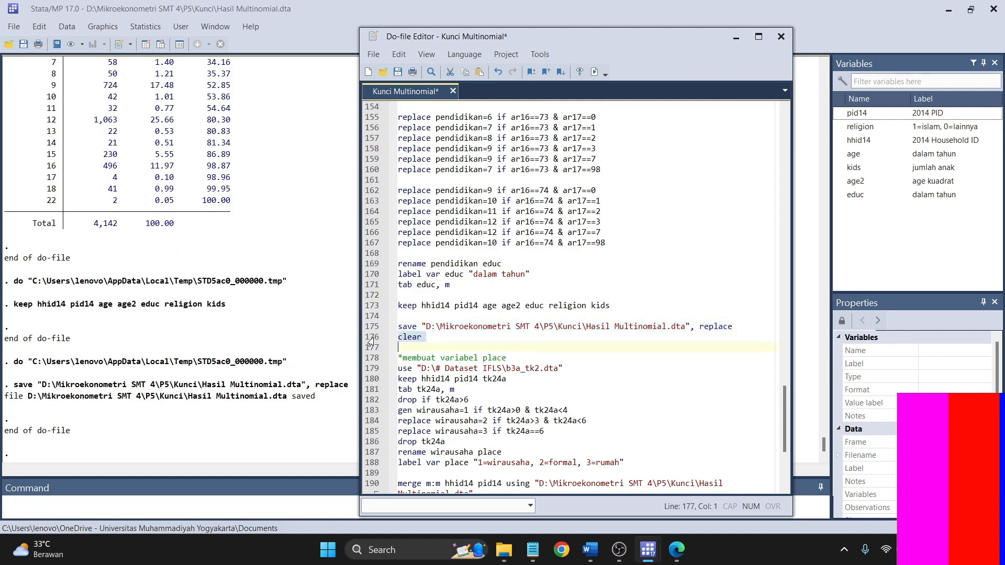
click(595, 73)
scroll(370, 274, down, 3)
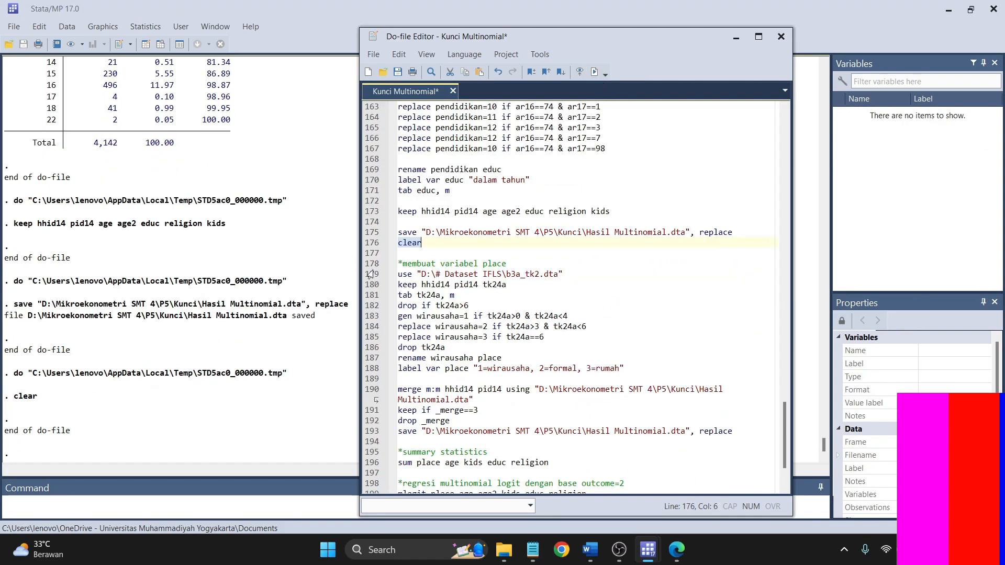
click(369, 274)
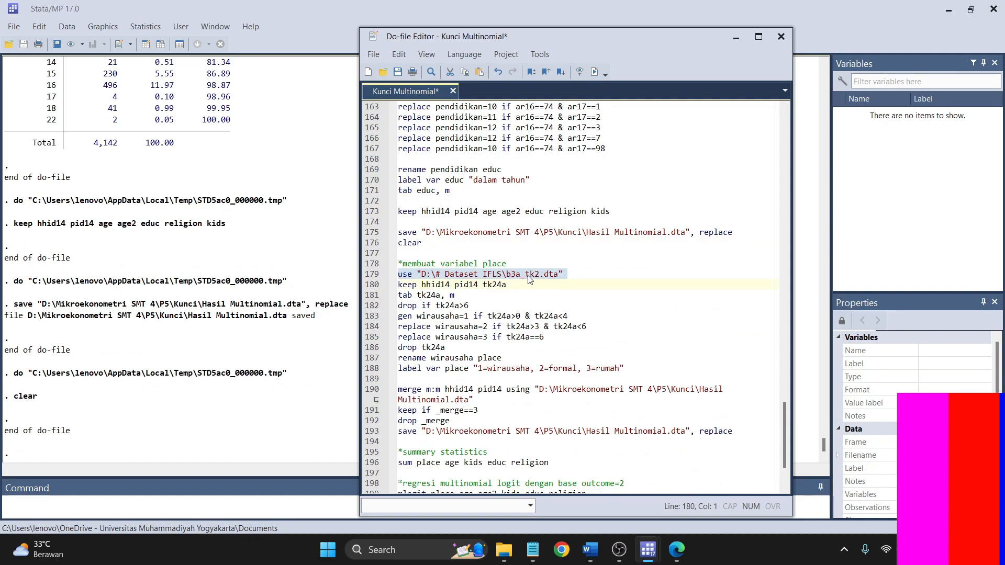
click(595, 73)
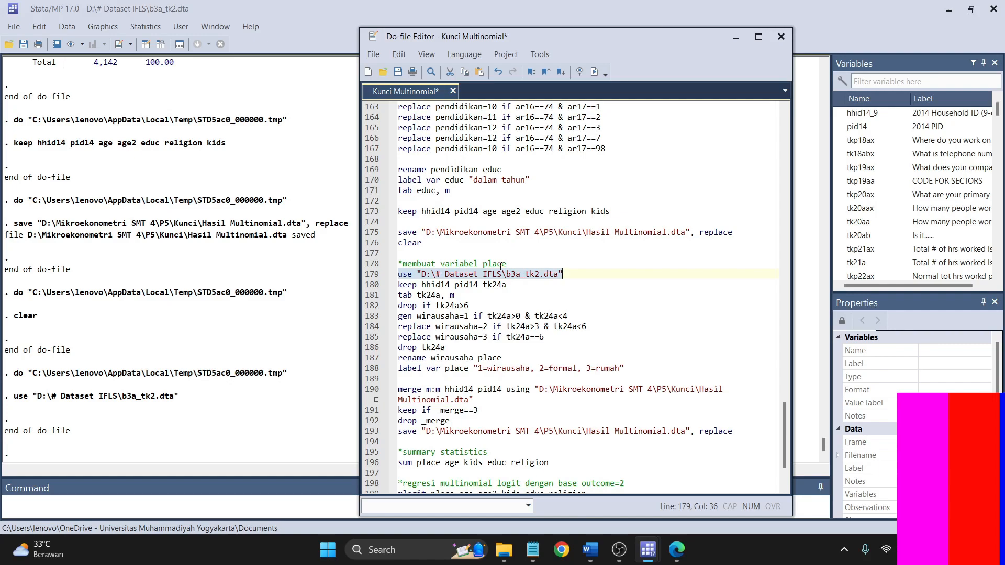
Run line 180 to keep only hhid14, pid14 and tk24a, and line 181 to tabulate tk24a including missing values.
click(377, 286)
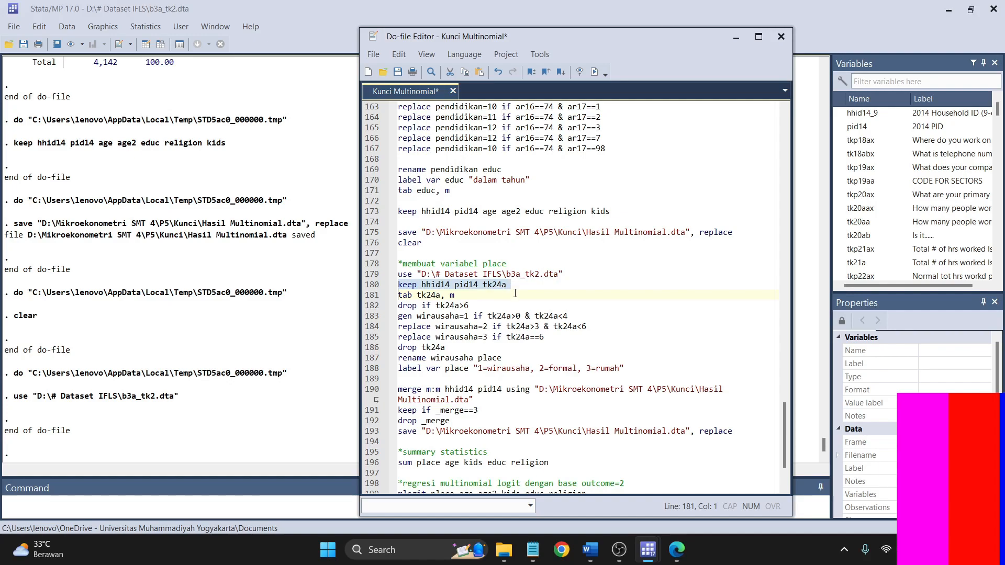
click(597, 73)
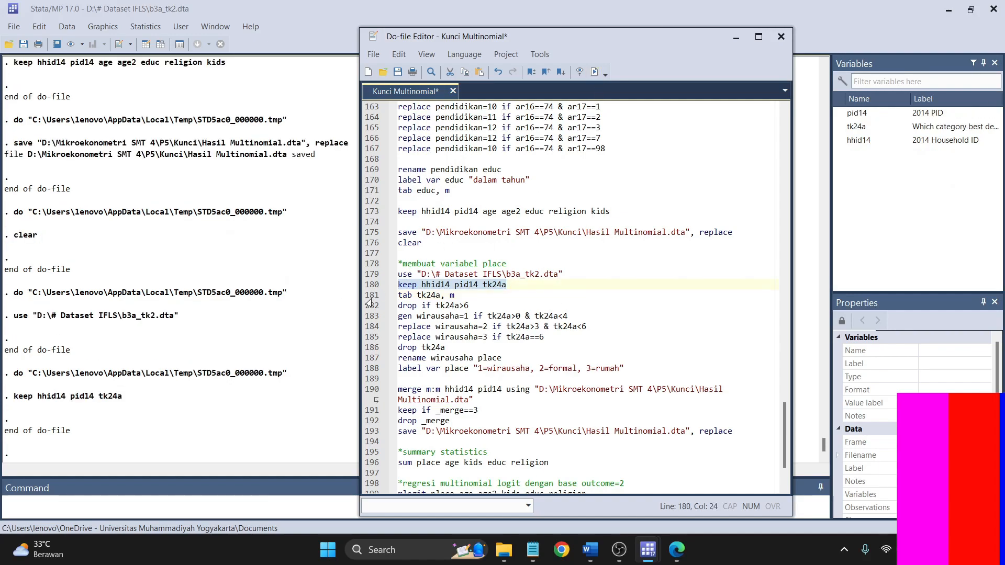
click(372, 297)
click(591, 72)
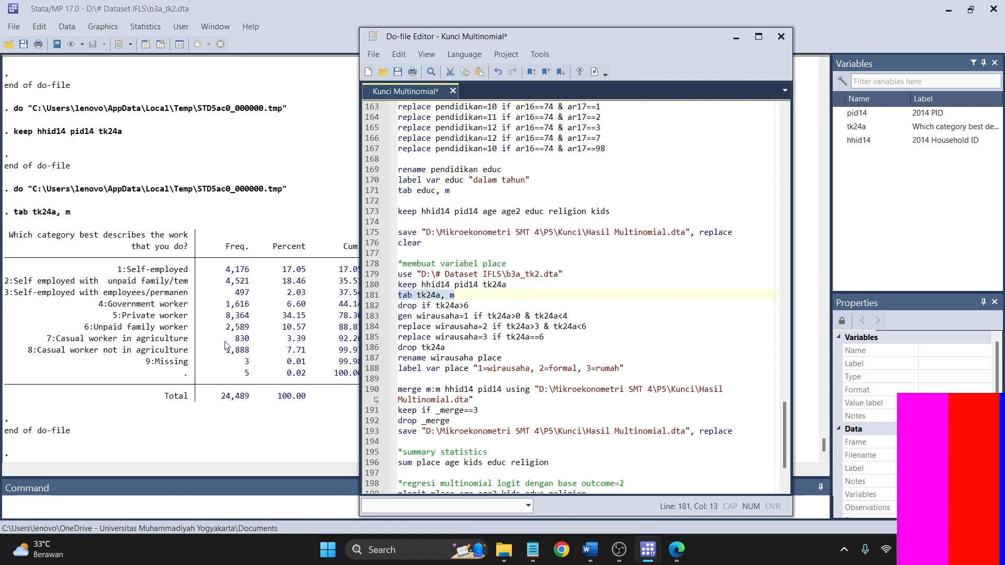
Run line 182 to drop observations with tk24a>6, and line 183 to generate wirausaha=1 where tk24a>0 & tk24a<4.
click(372, 306)
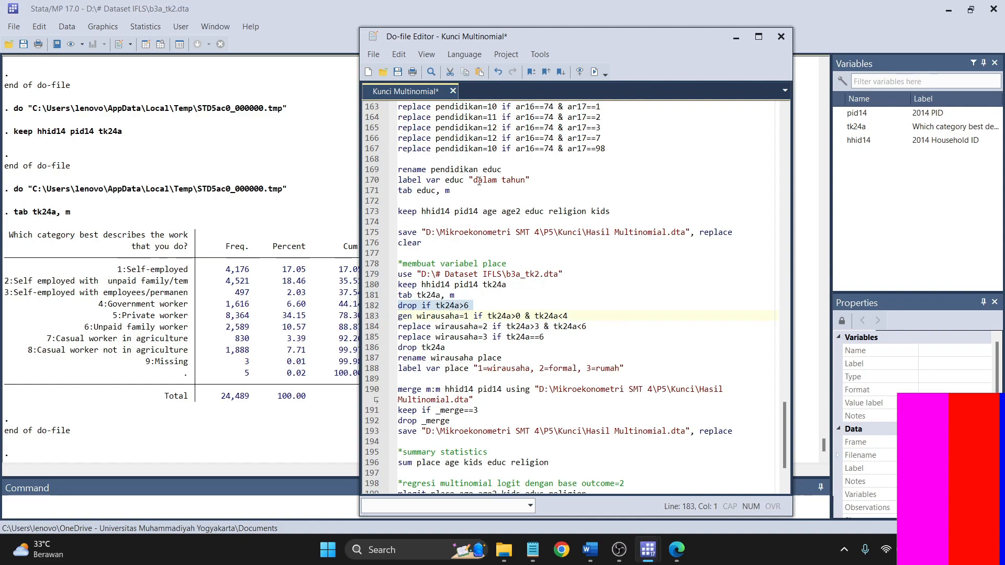
click(594, 71)
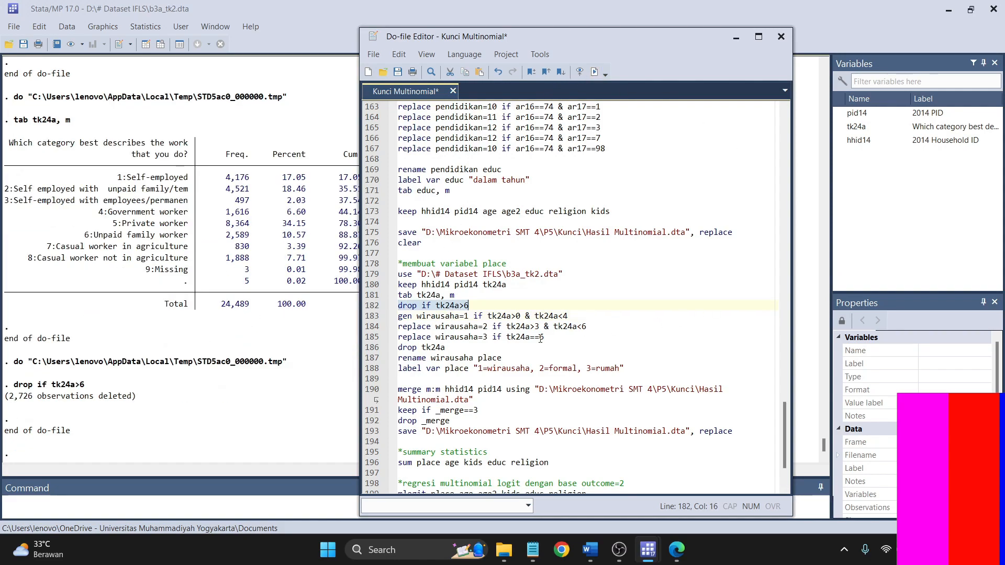
click(369, 317)
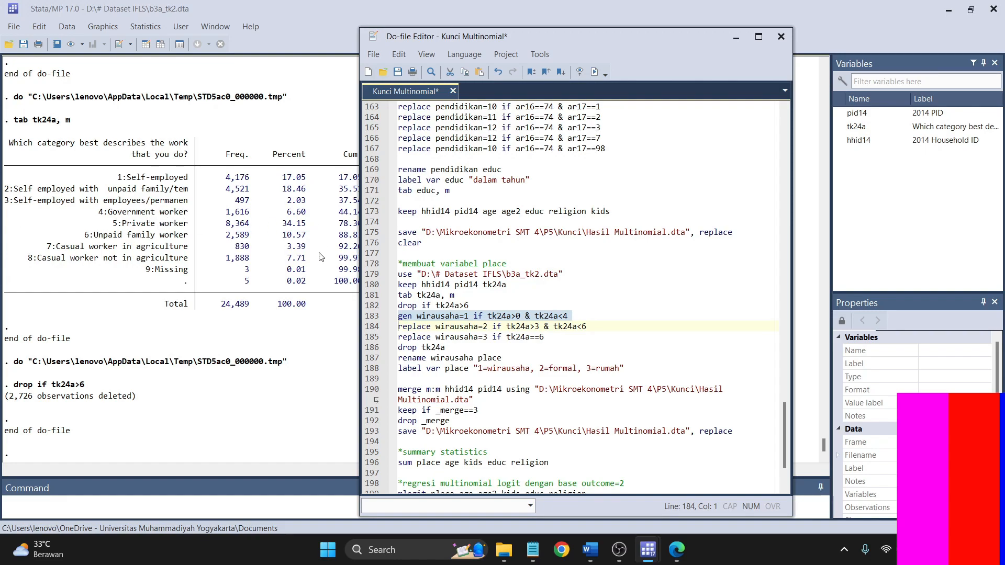
click(595, 72)
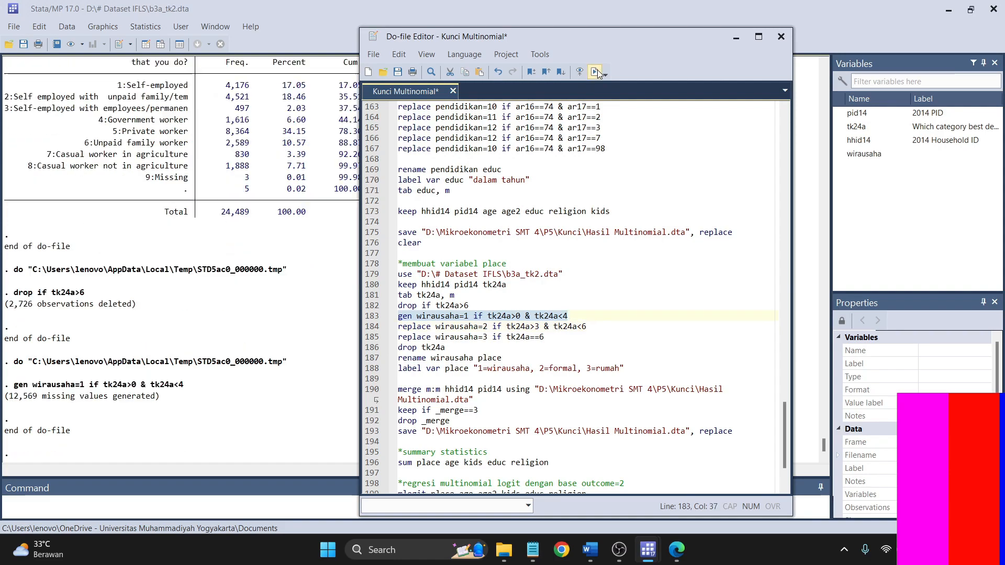
Run line 184 to set wirausaha=2 where tk24a>3 & tk24a<6, and mark the matching government and private worker categories in the tk24a table.
click(371, 327)
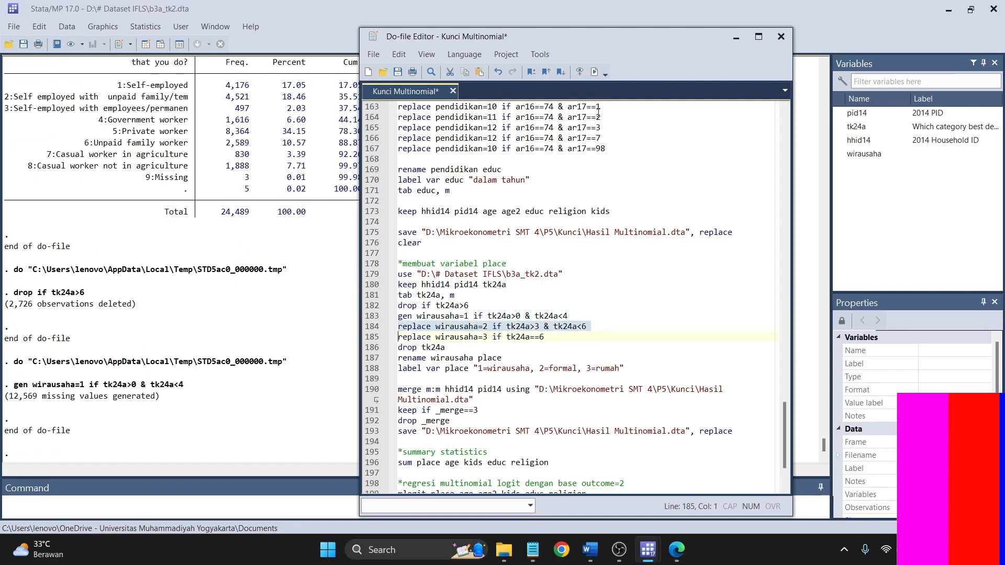
click(594, 75)
scroll(241, 400, up, 5)
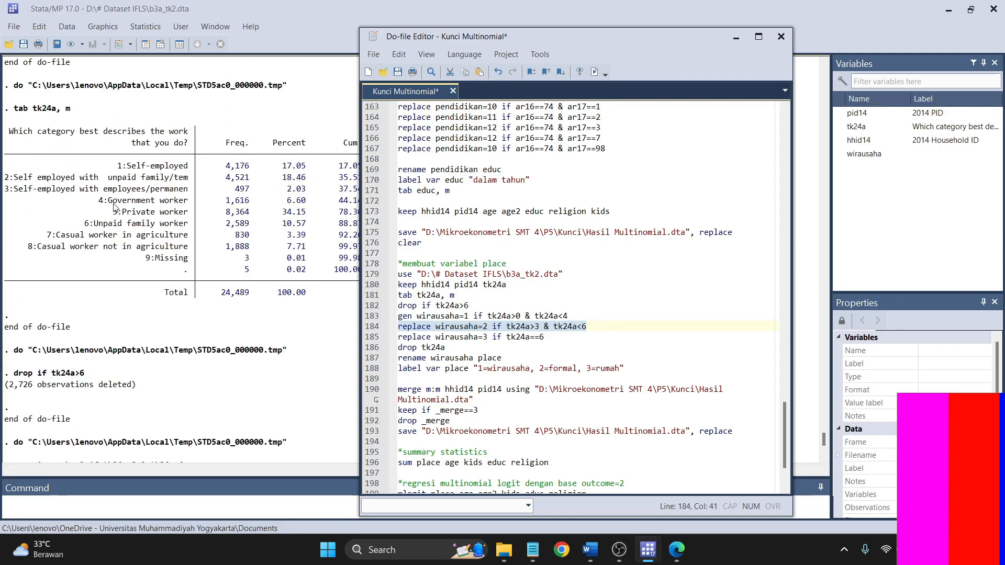
drag(113, 201, 164, 211)
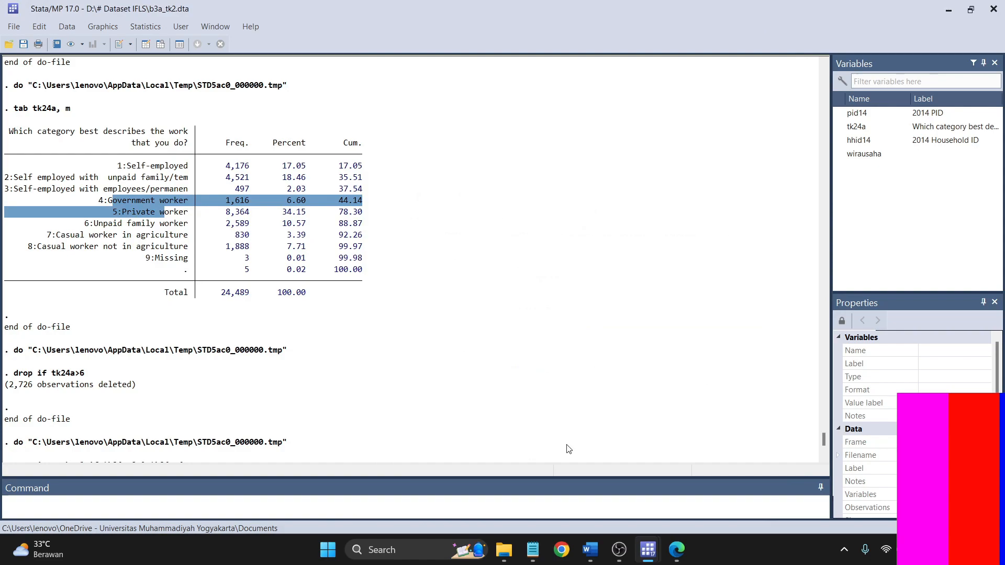
mouse_move(649, 559)
click(656, 504)
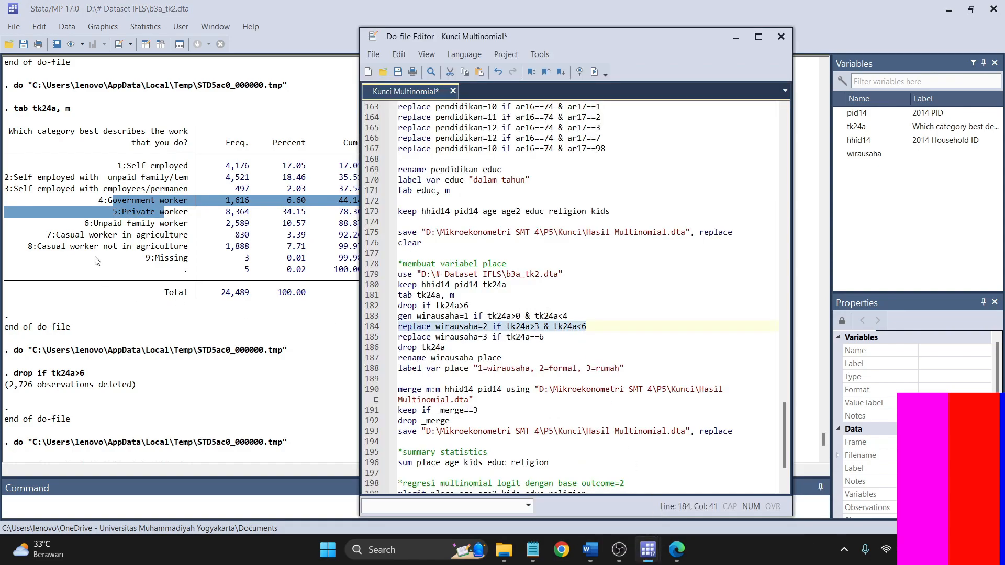
click(130, 215)
drag(122, 212, 192, 212)
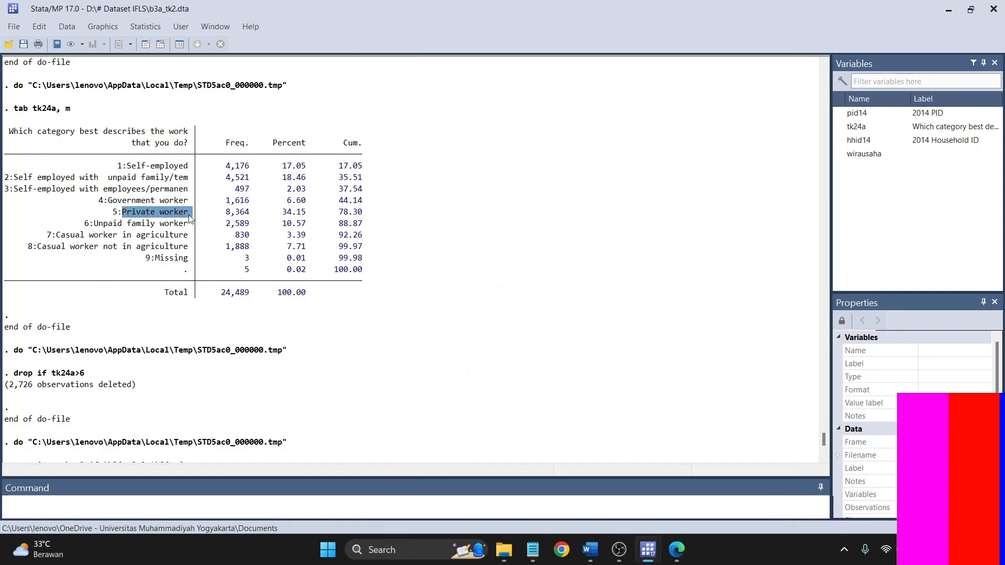
mouse_move(652, 537)
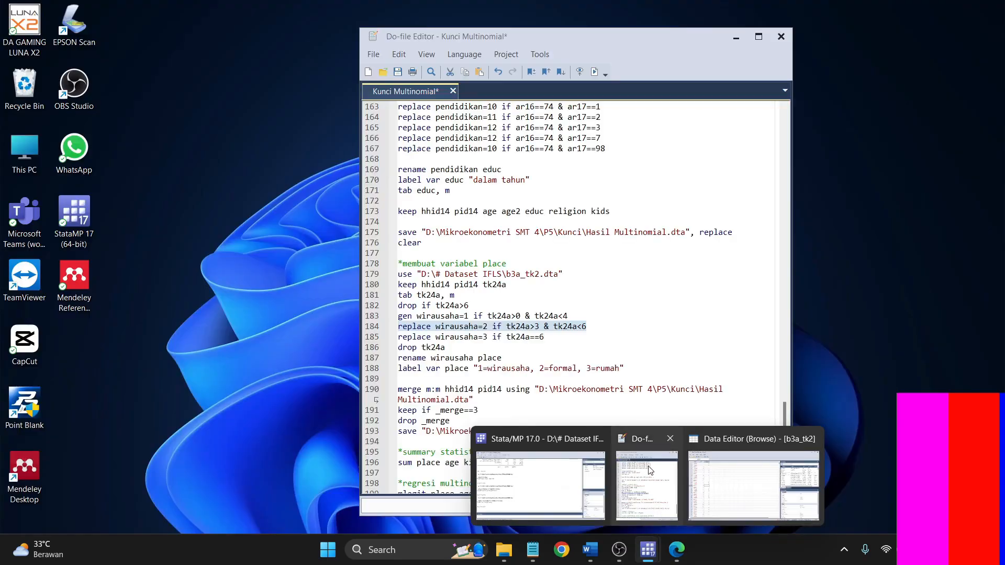
click(649, 469)
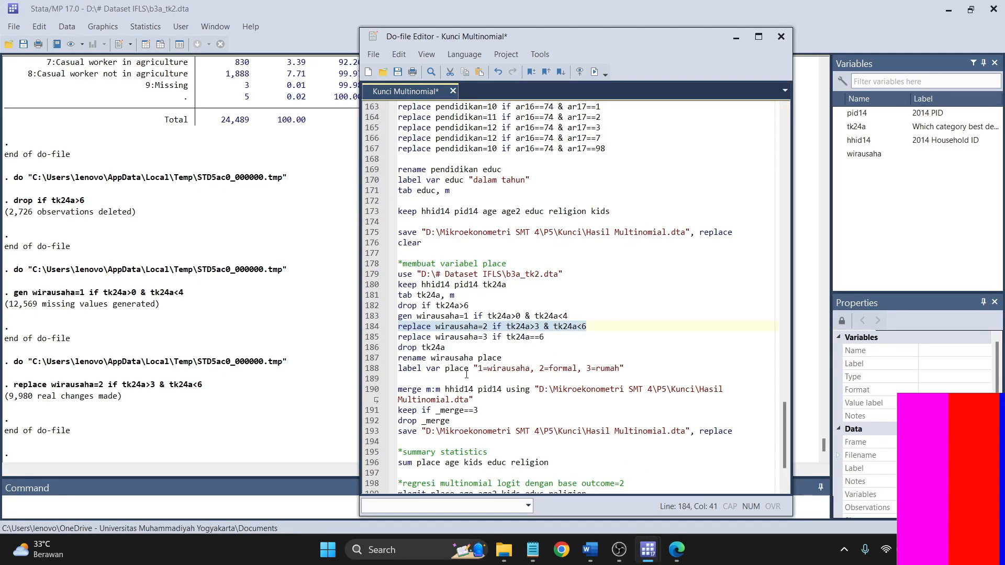
Run line 185 to set wirausaha=3 where tk24a==6 (unpaid family worker), and line 186 to drop tk24a.
click(368, 338)
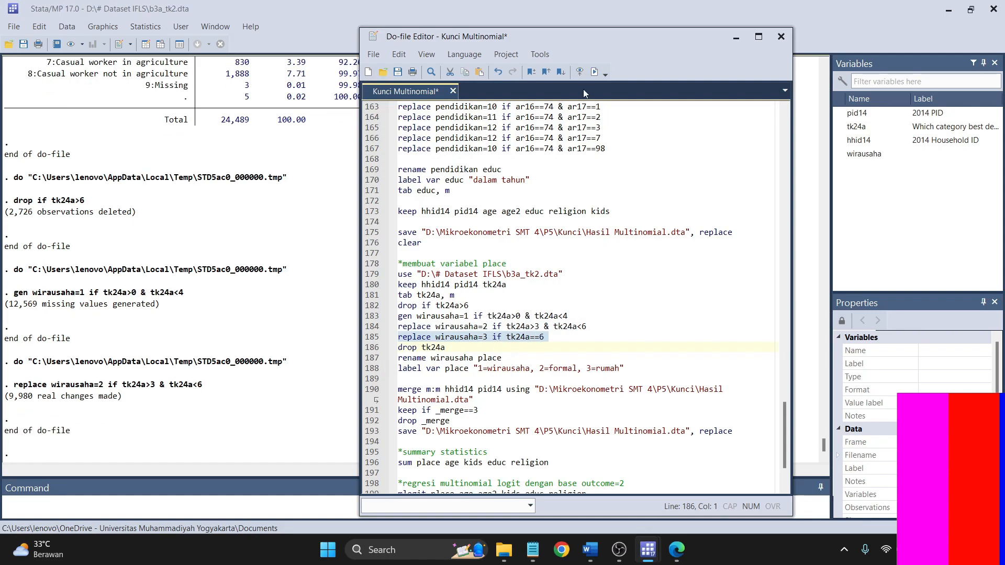
click(595, 74)
scroll(155, 369, up, 8)
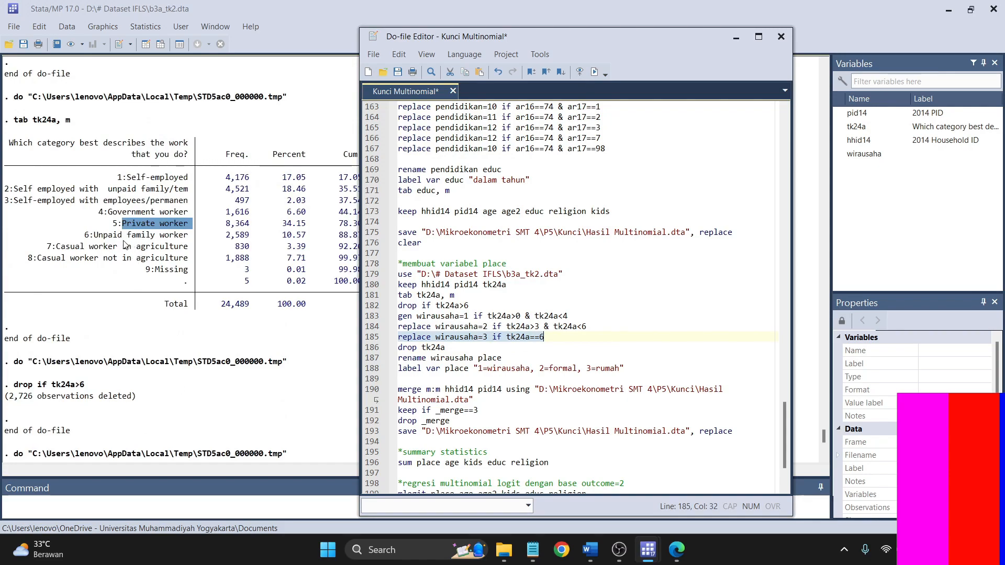
drag(103, 235, 179, 235)
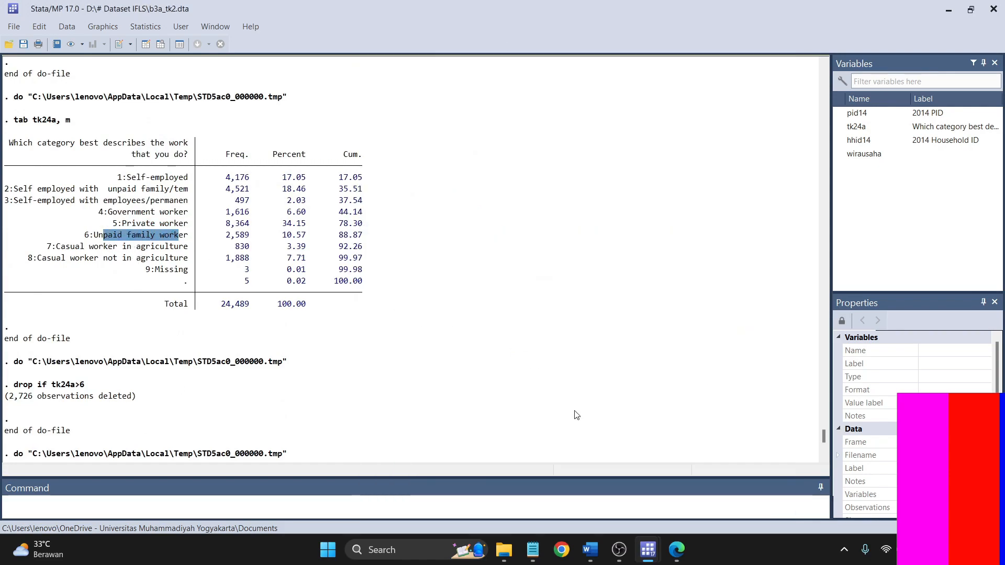
mouse_move(648, 549)
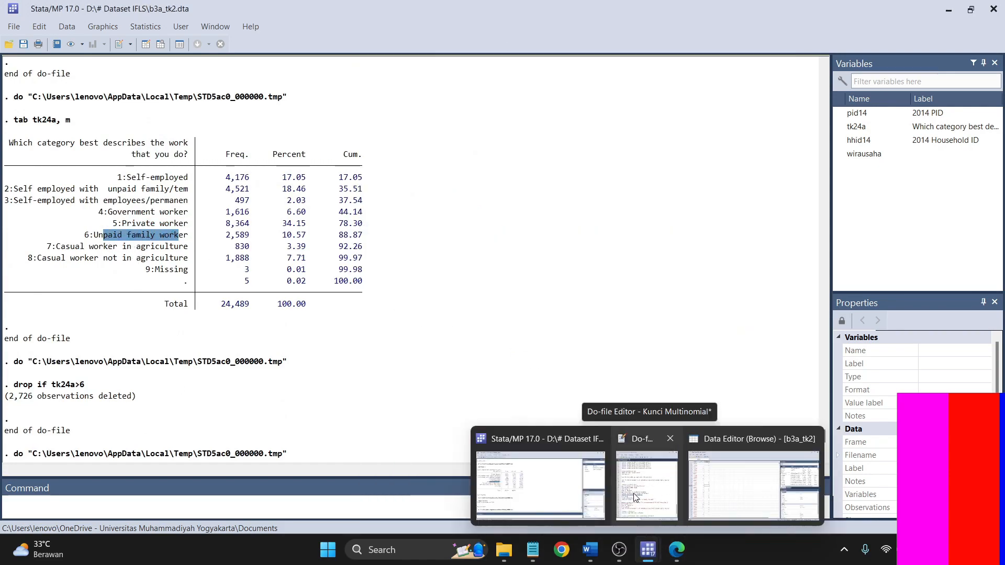
click(634, 497)
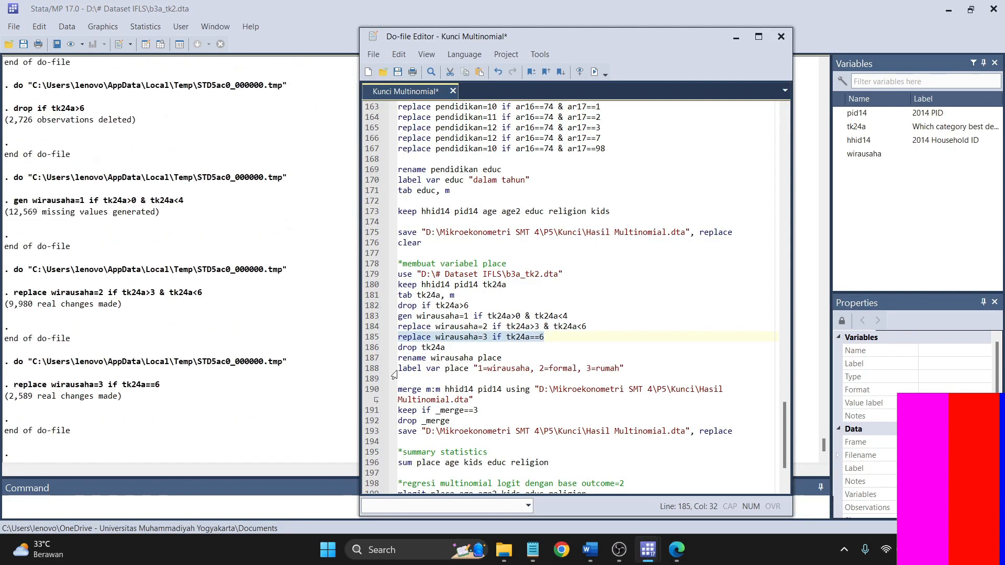
click(368, 349)
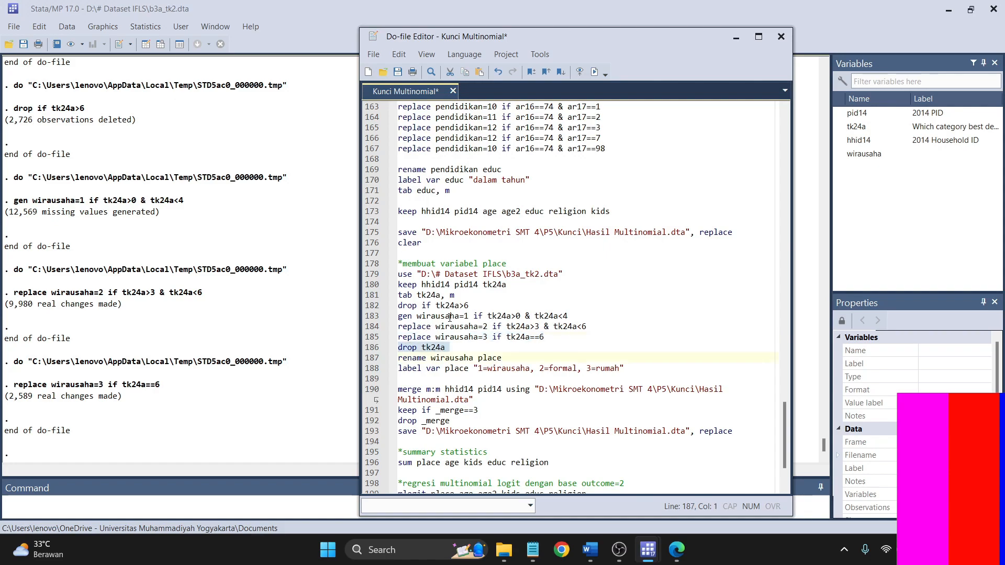
click(594, 72)
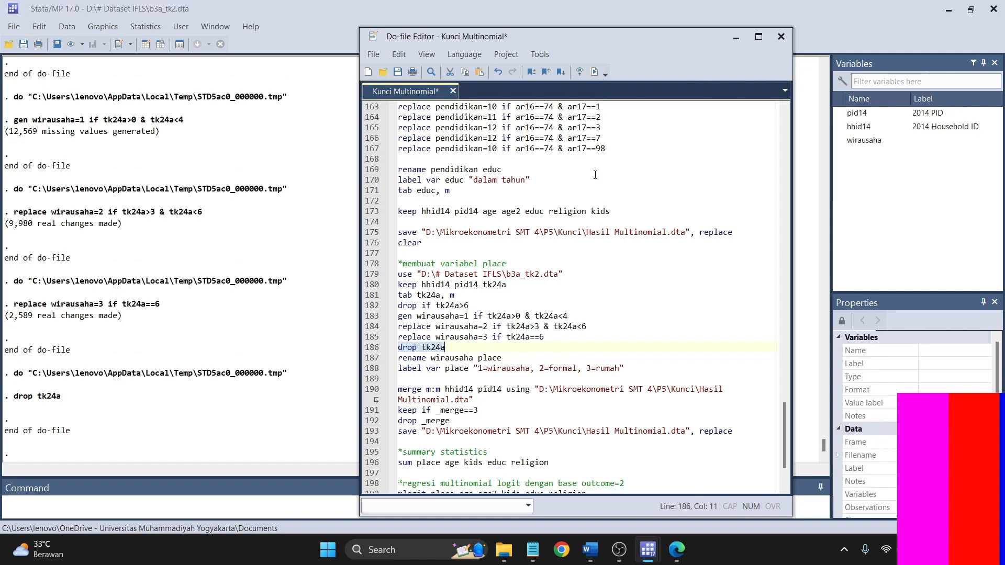
Run lines 187 and 188 to rename wirausaha to place and label it "1=wirausaha, 2=formal, 3=rumah".
click(373, 359)
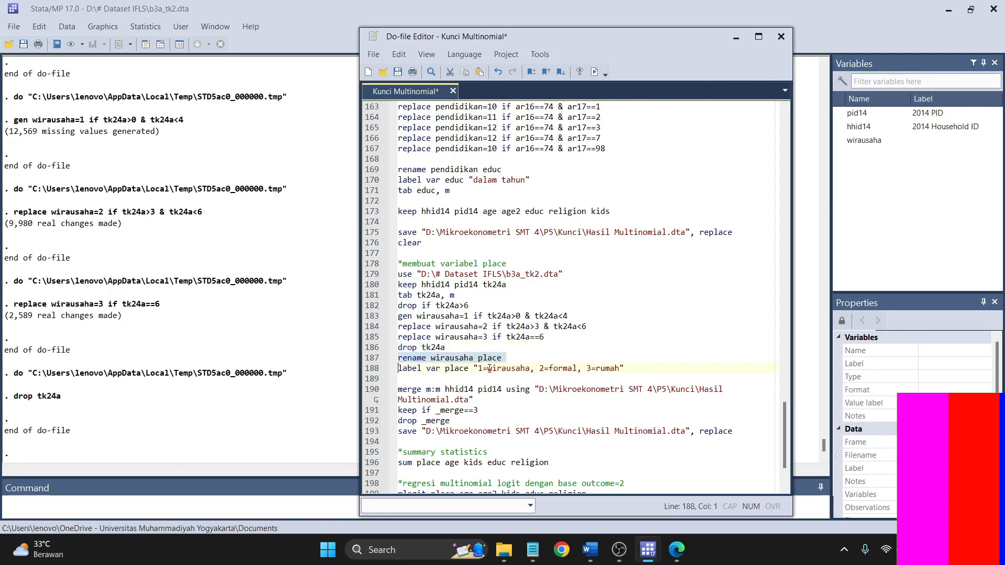
click(596, 73)
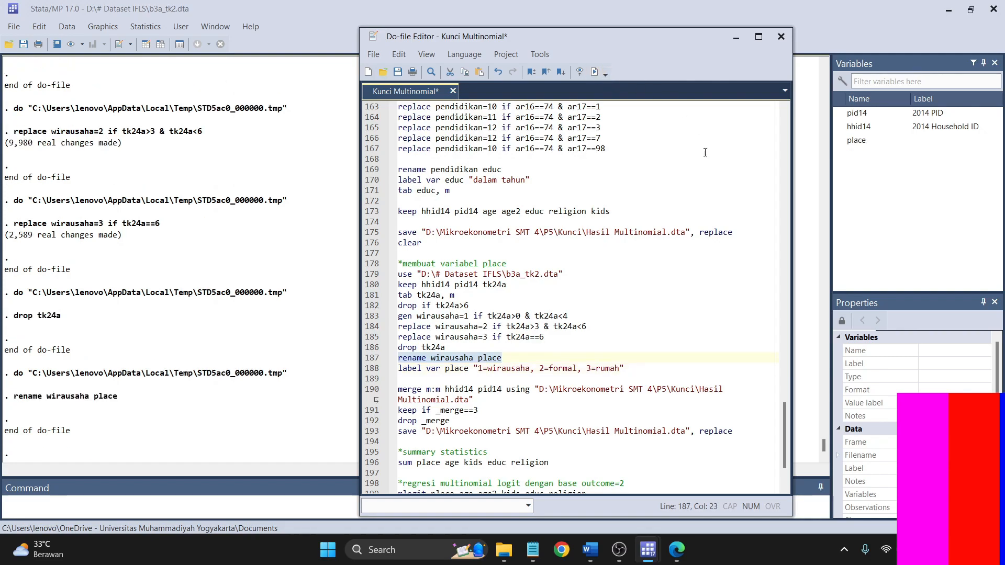
click(372, 369)
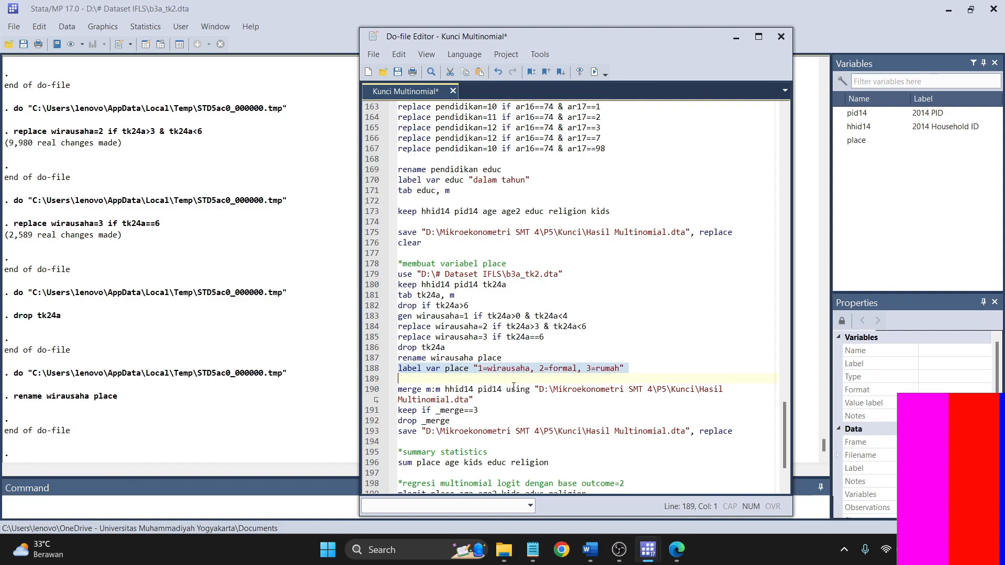
click(594, 72)
Review the merge command and run line 190 to merge m:m on hhid14 and pid14 using "D:\Mikroekonometri SMT 4\P5\Kunci\Hasil Multinomial.dta".
scroll(474, 403, down, 2)
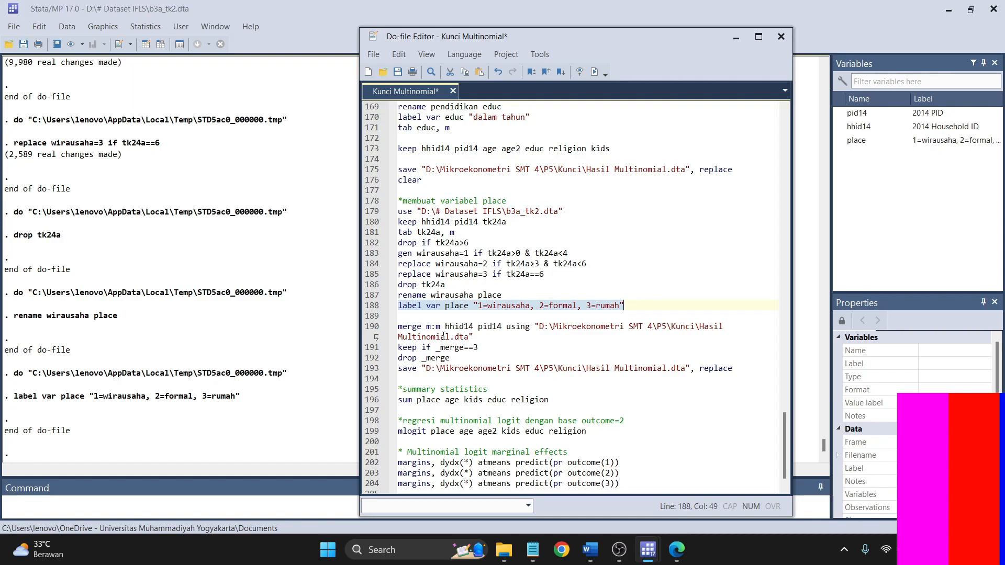
click(369, 328)
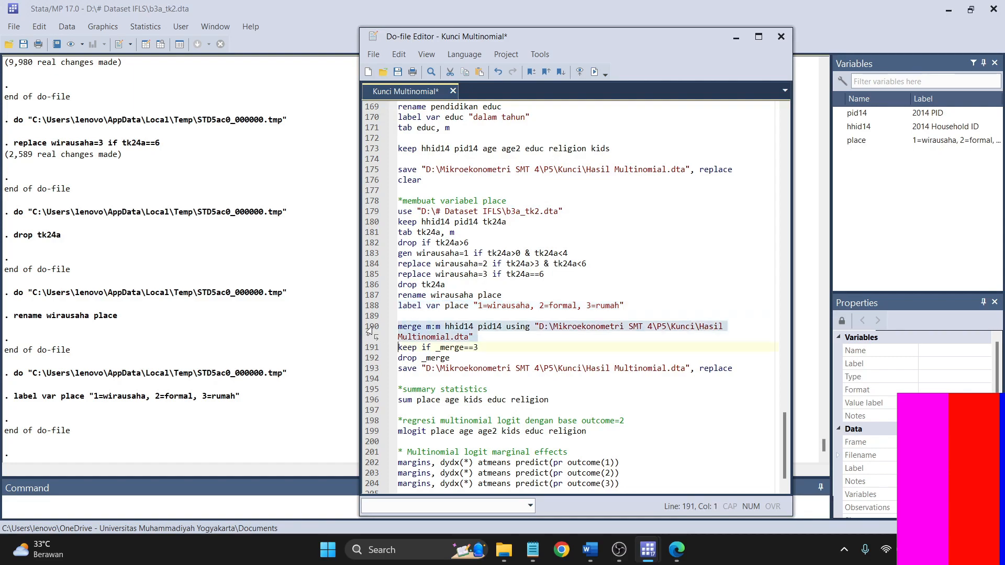
click(412, 328)
drag(398, 327, 503, 328)
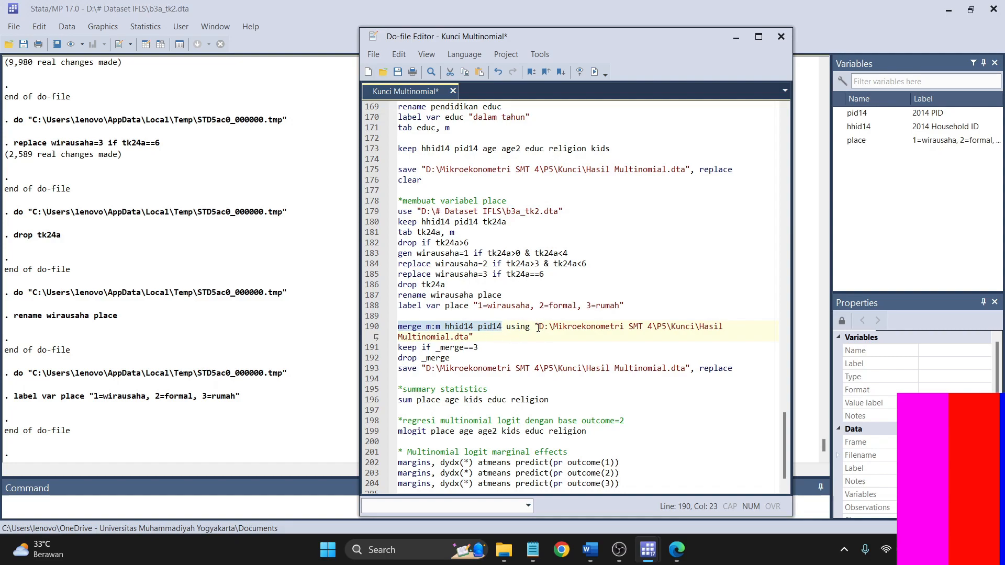
drag(539, 327, 524, 339)
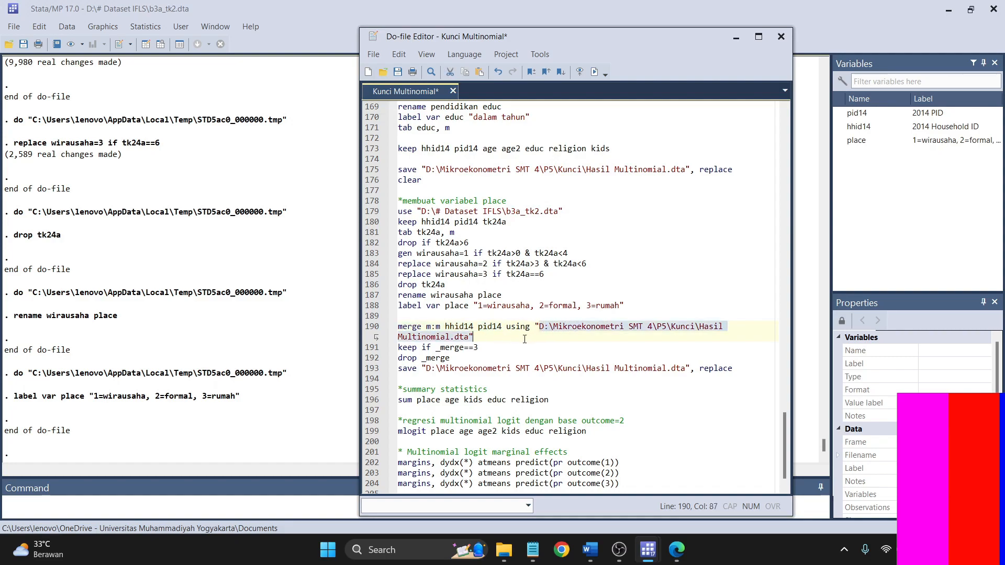
drag(426, 170, 691, 171)
click(429, 169)
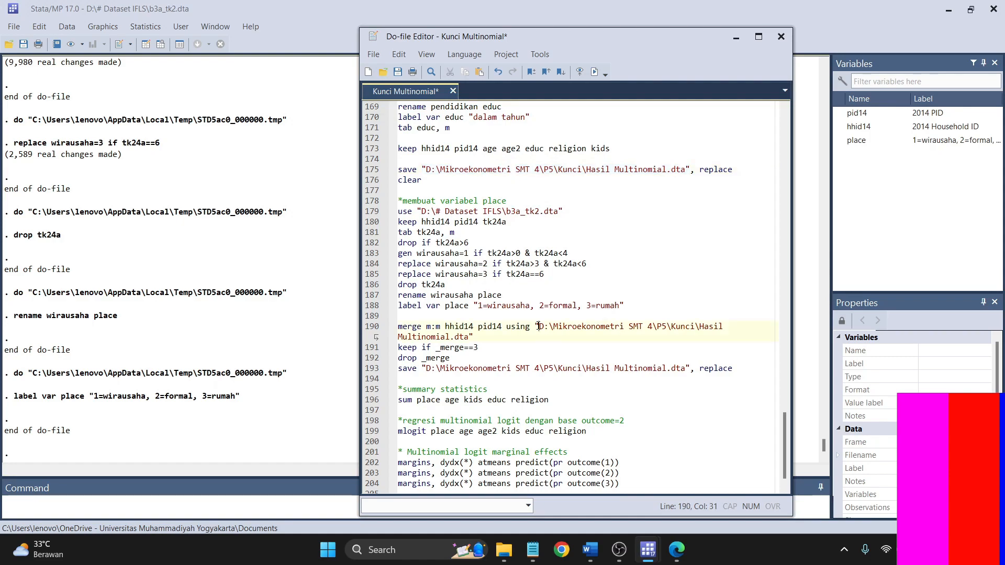
drag(538, 326, 473, 337)
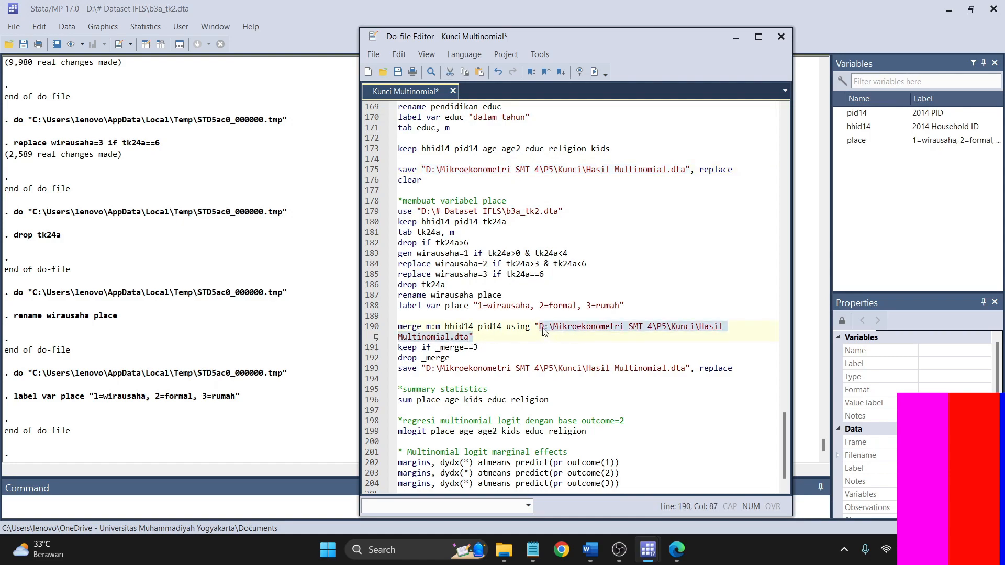
mouse_move(537, 326)
mouse_down()
mouse_move(550, 328)
mouse_move(522, 338)
mouse_up()
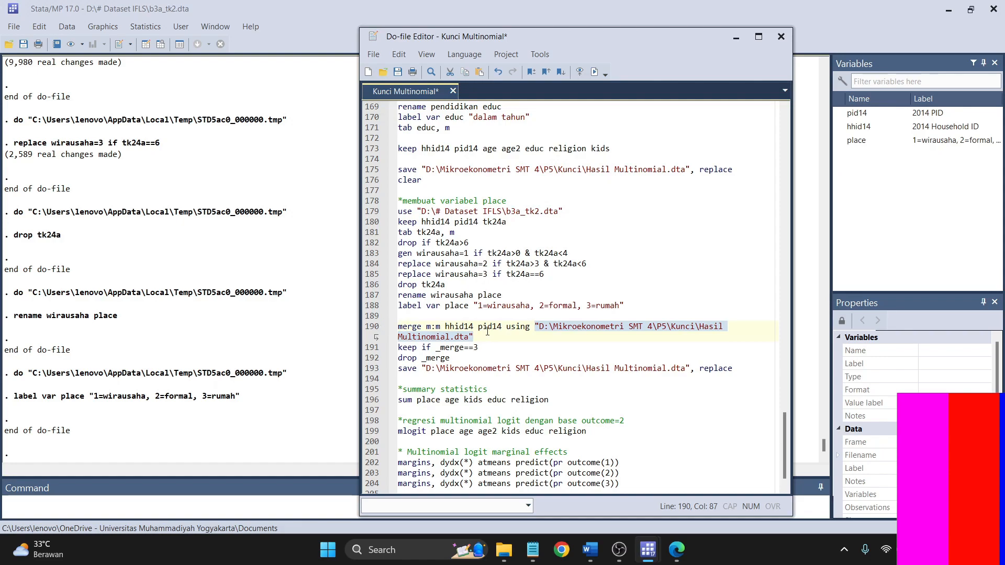
click(534, 330)
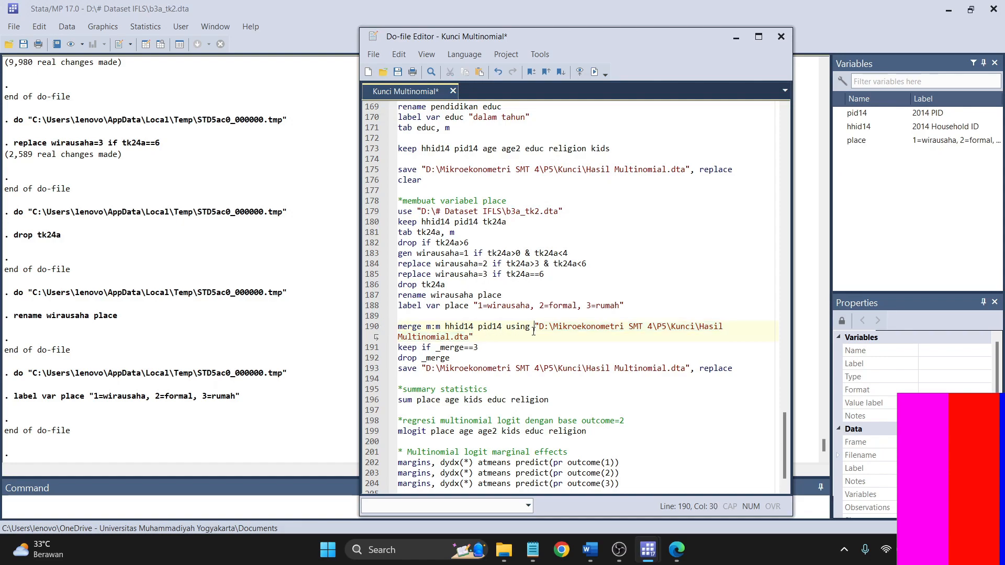
click(369, 328)
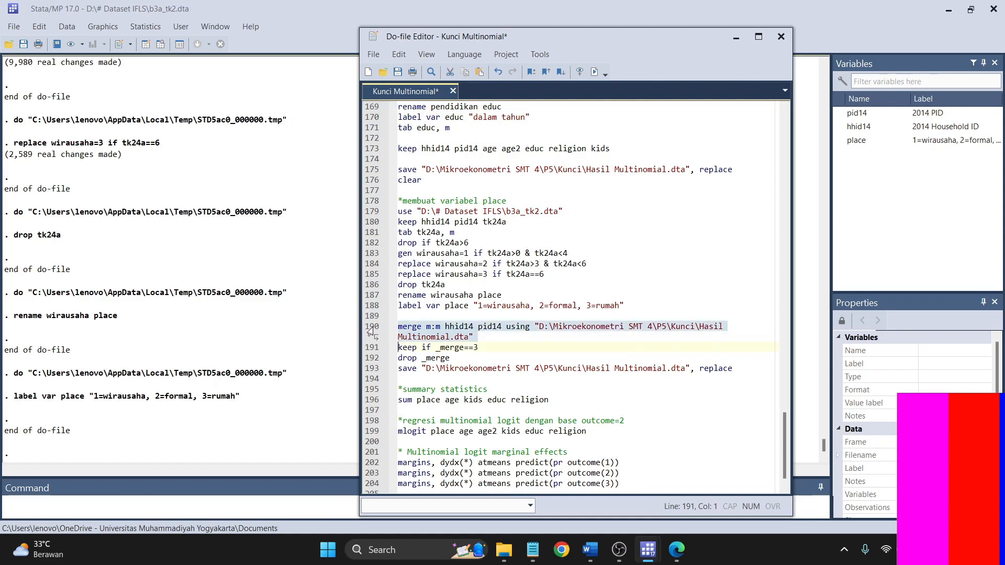
click(594, 73)
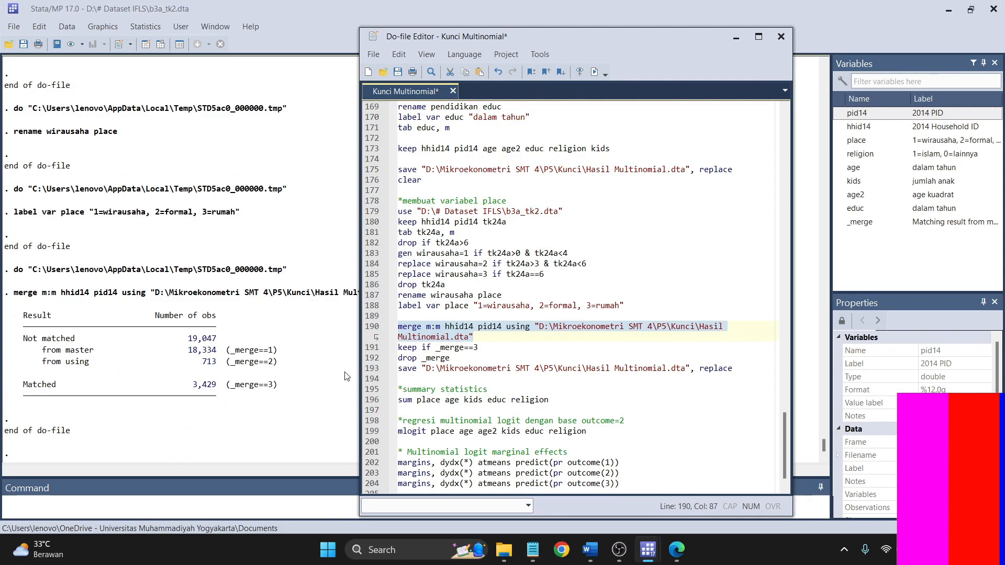
Run line 192 to drop the _merge variable from the merged dataset.
click(372, 348)
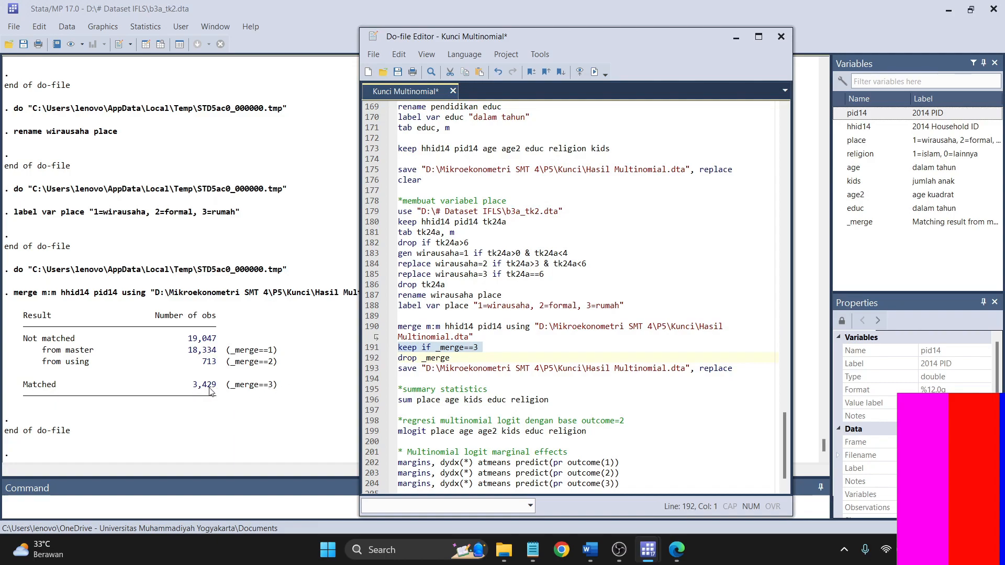
click(377, 359)
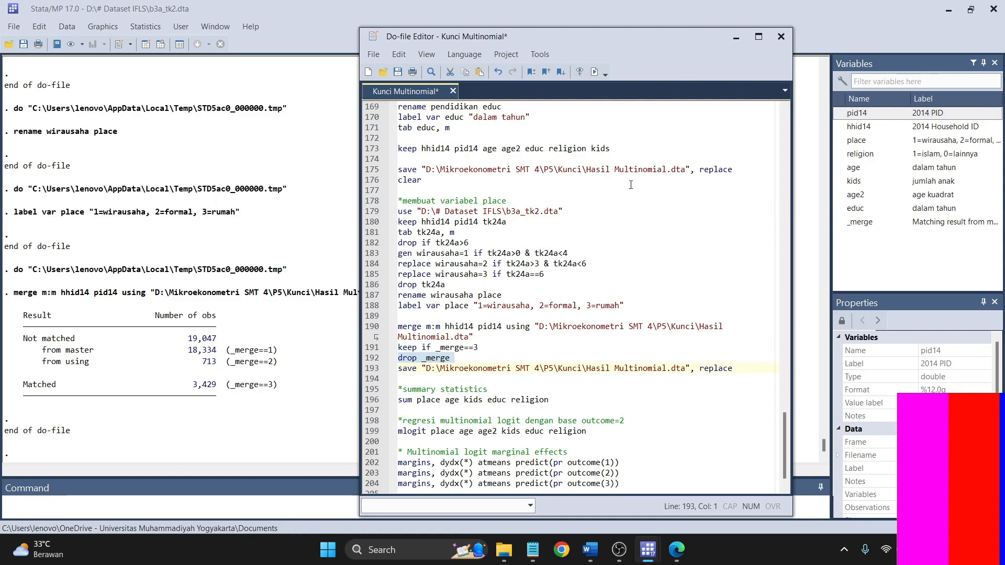
click(594, 72)
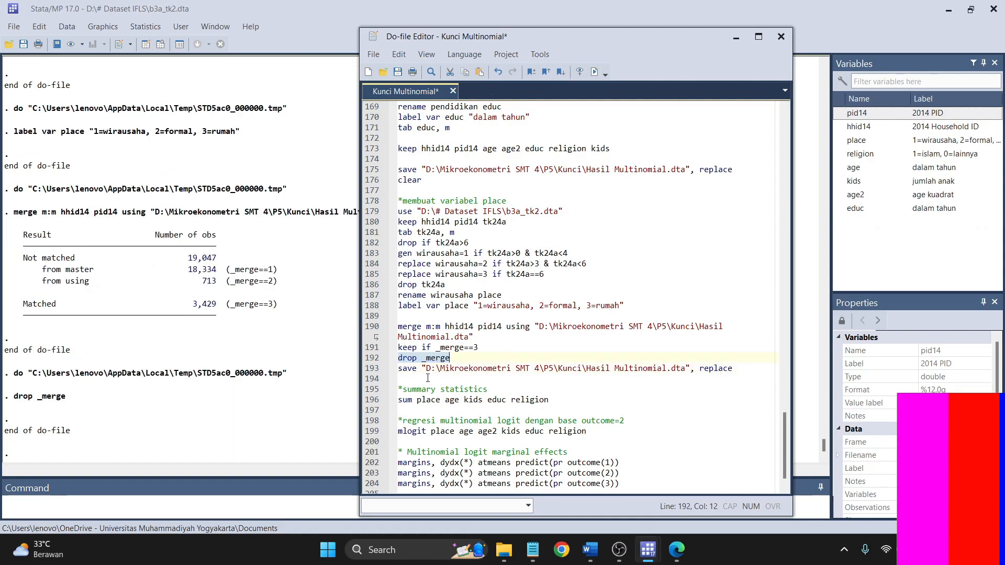
Run line 193 to save the merged dataset as "D:\Mikroekonometri SMT 4\P5\Kunci\Hasil Multinomial.dta" with the replace option.
click(374, 371)
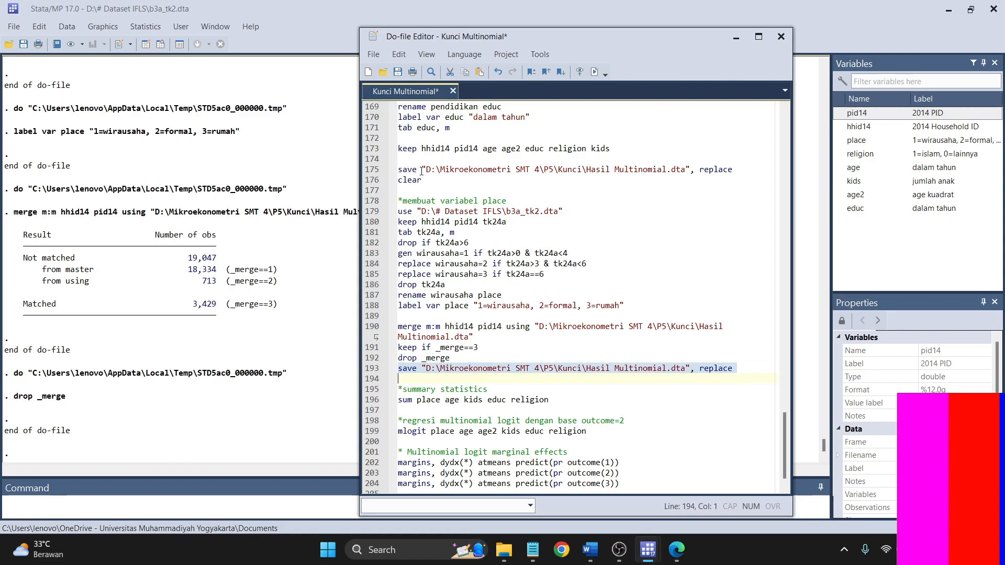
click(368, 173)
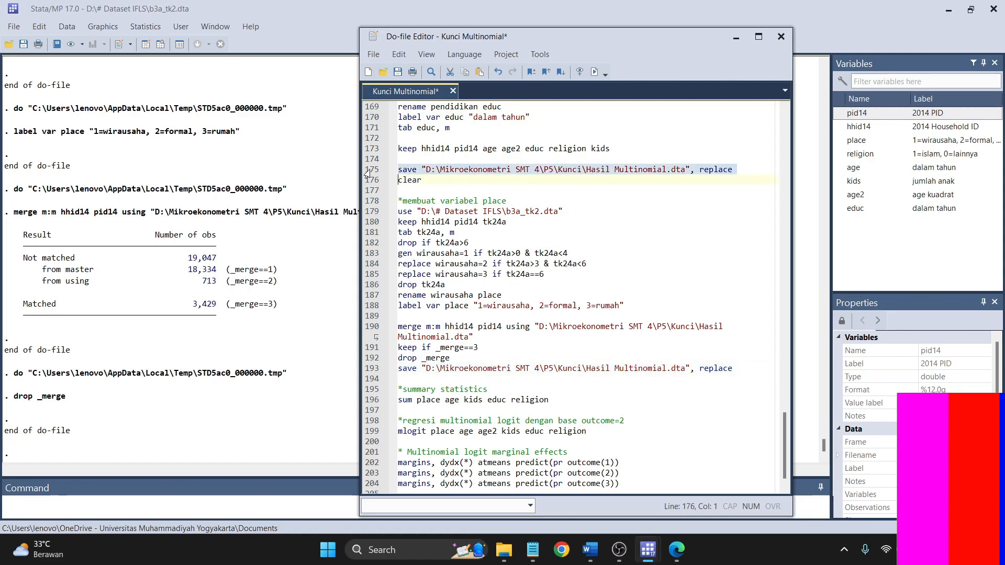
click(371, 369)
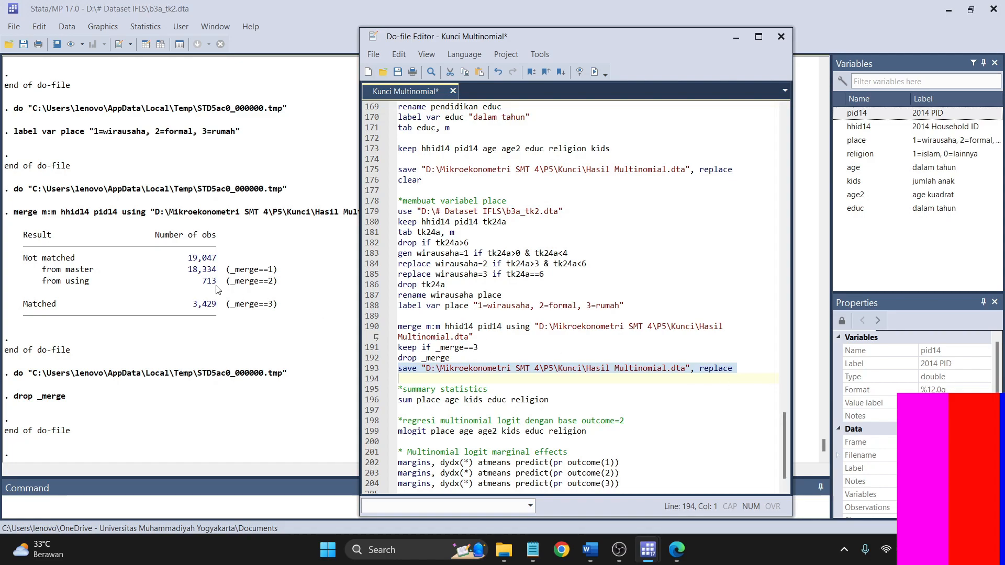
click(594, 72)
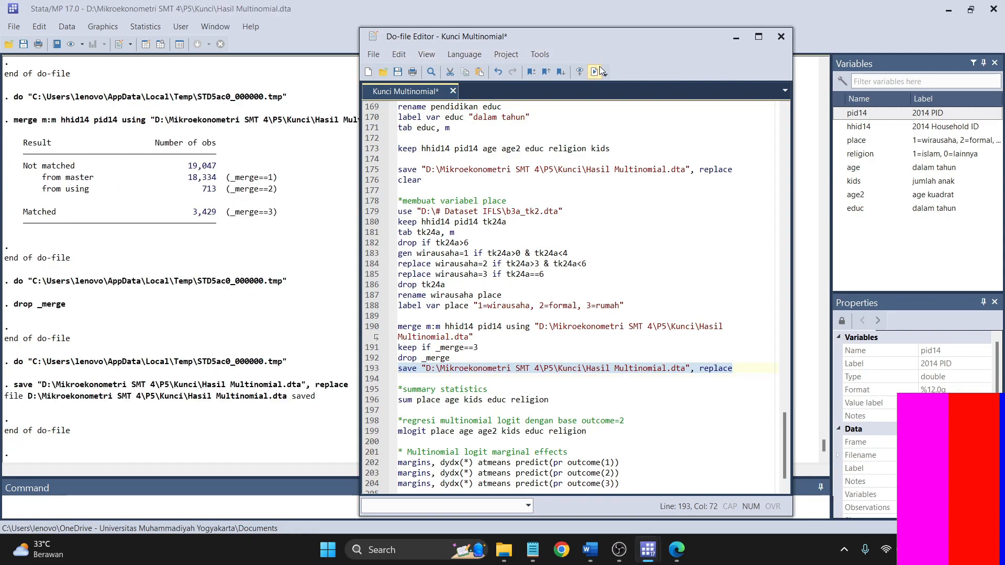
Run line 196 to summarize place, age, kids, educ and religion, checking against the question 2 table in the Word answer key.
scroll(507, 369, down, 1)
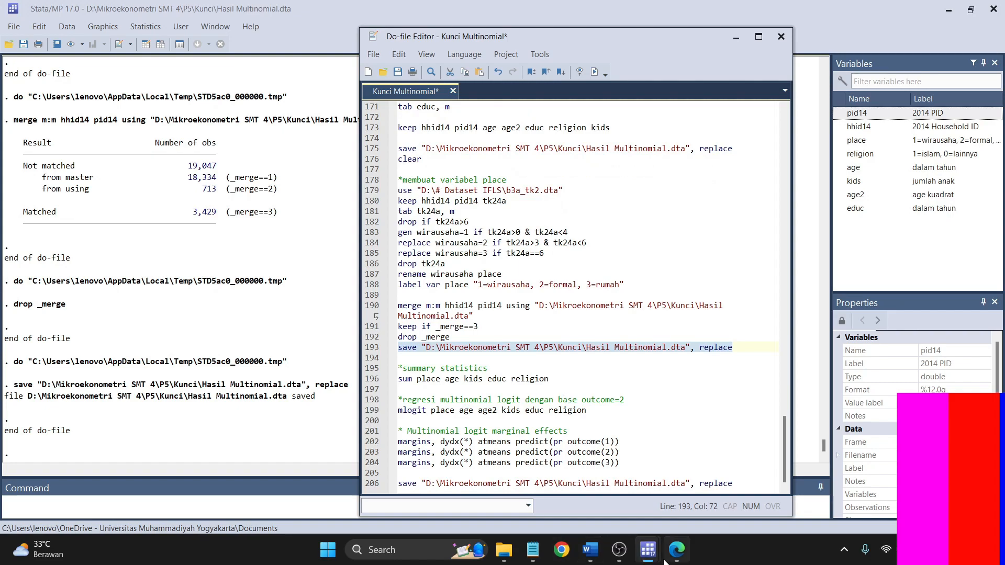
click(590, 550)
scroll(415, 386, down, 3)
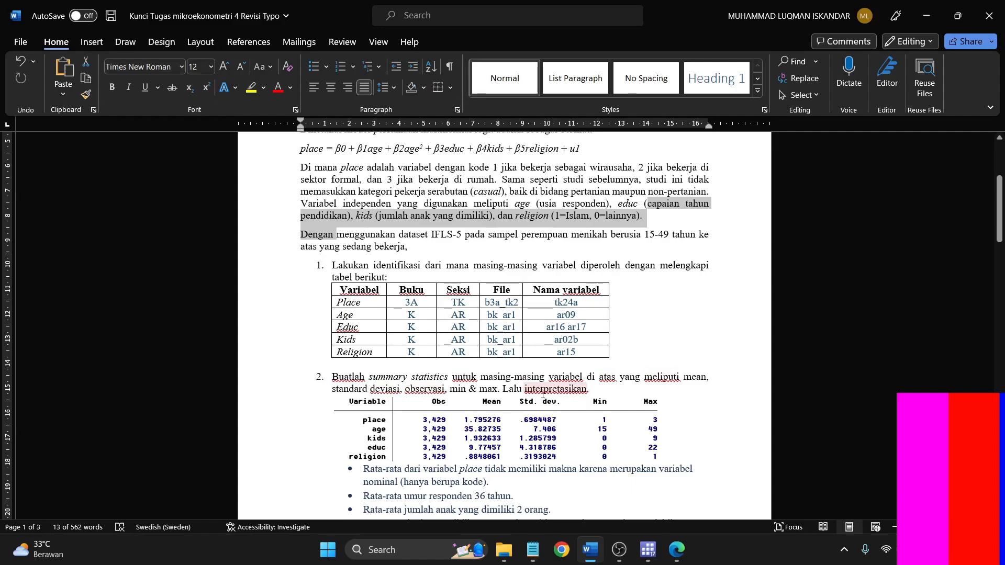
scroll(680, 373, down, 1)
scroll(680, 374, down, 1)
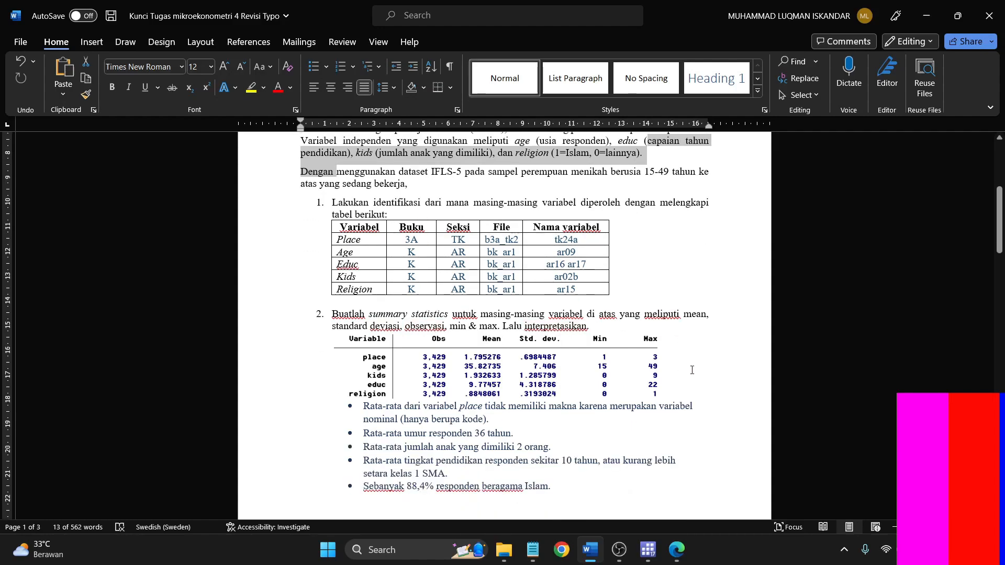
click(926, 16)
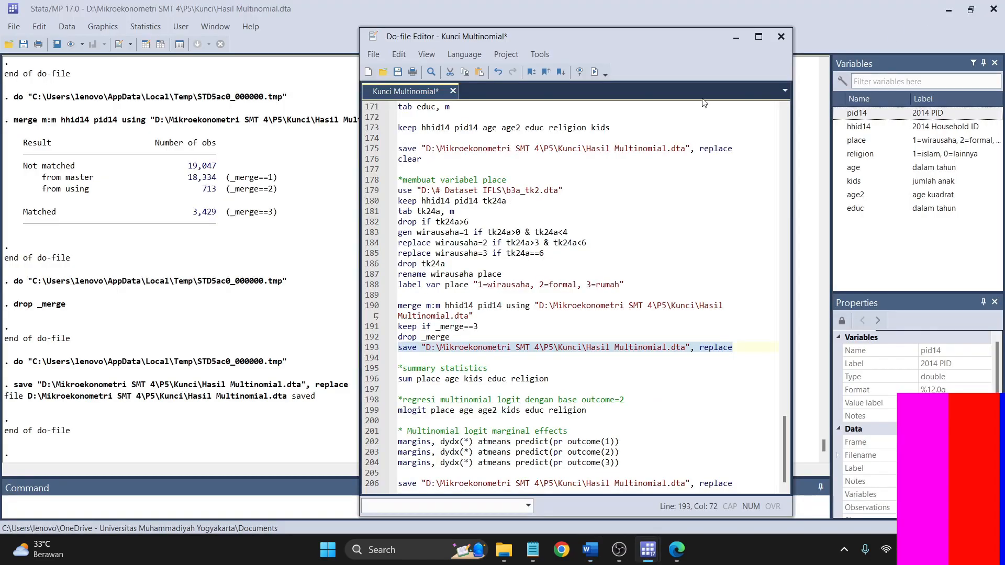
click(368, 380)
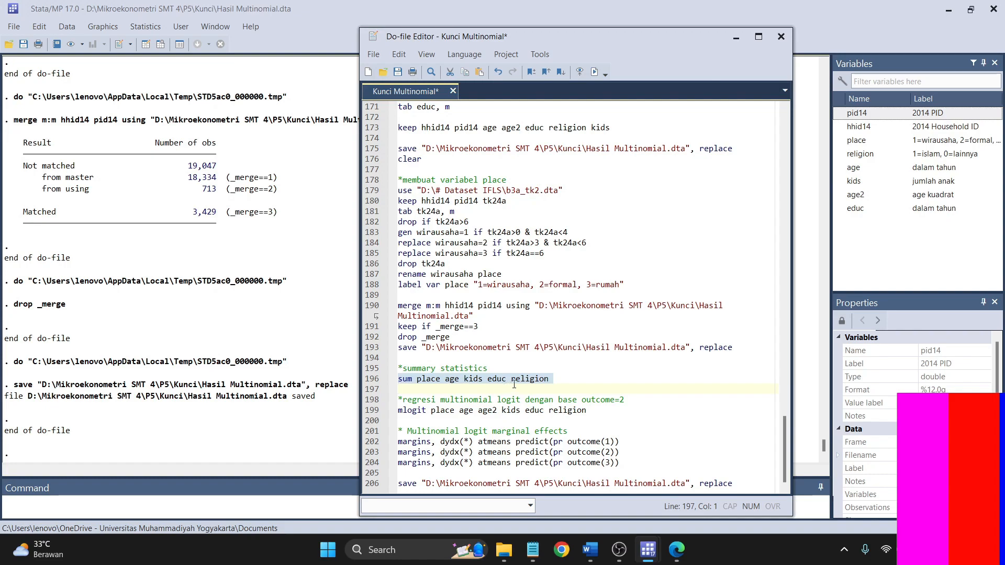
click(597, 72)
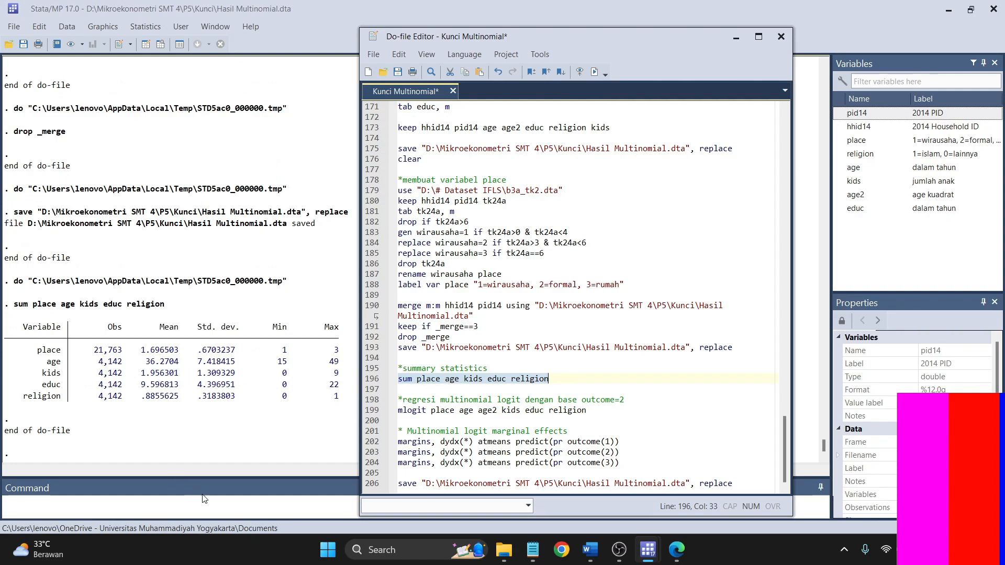
mouse_move(648, 550)
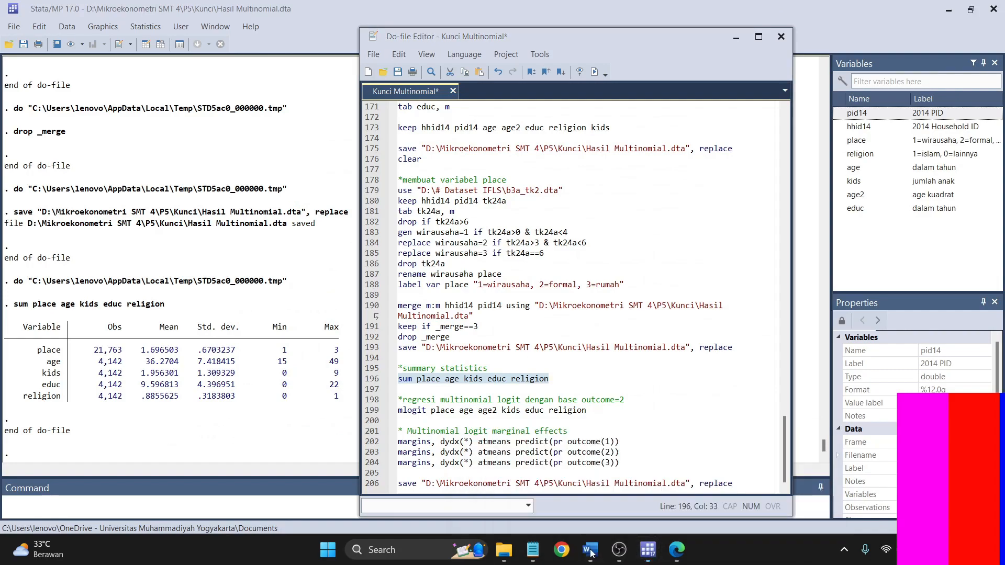
click(590, 549)
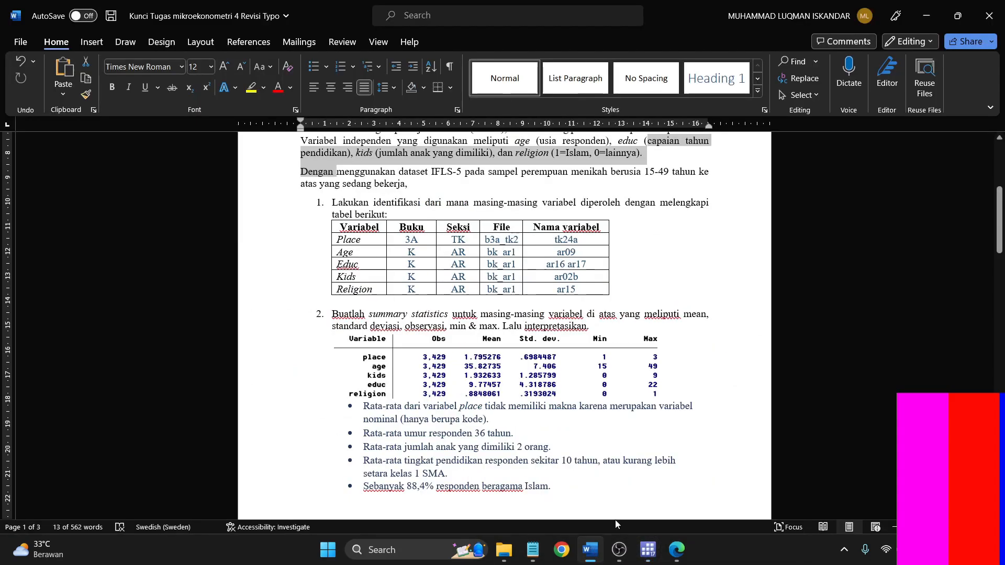
click(582, 552)
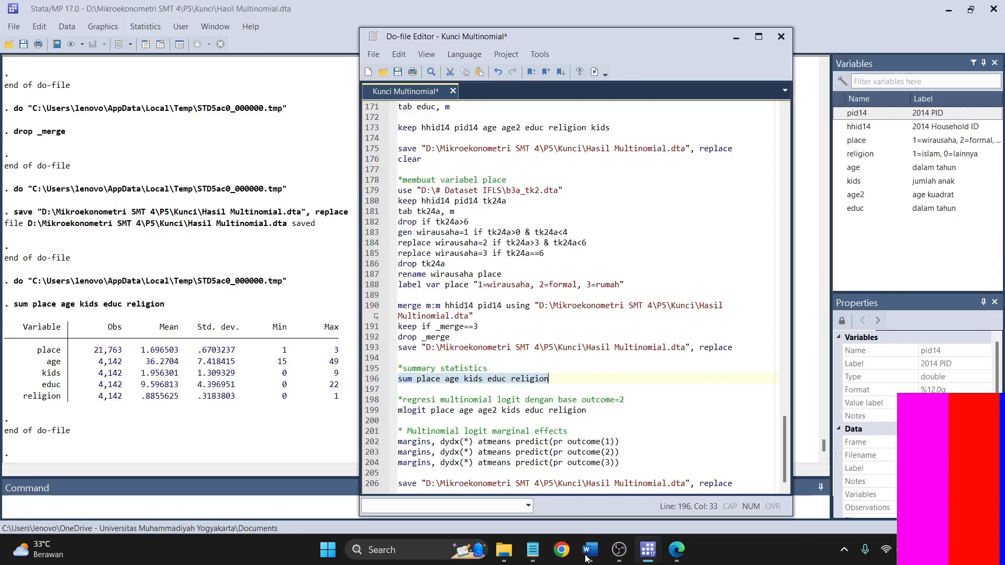
Clear the loaded dataset and rerun the do-file from line 1 through the summary statistics command on line 196.
click(247, 504)
key(Return)
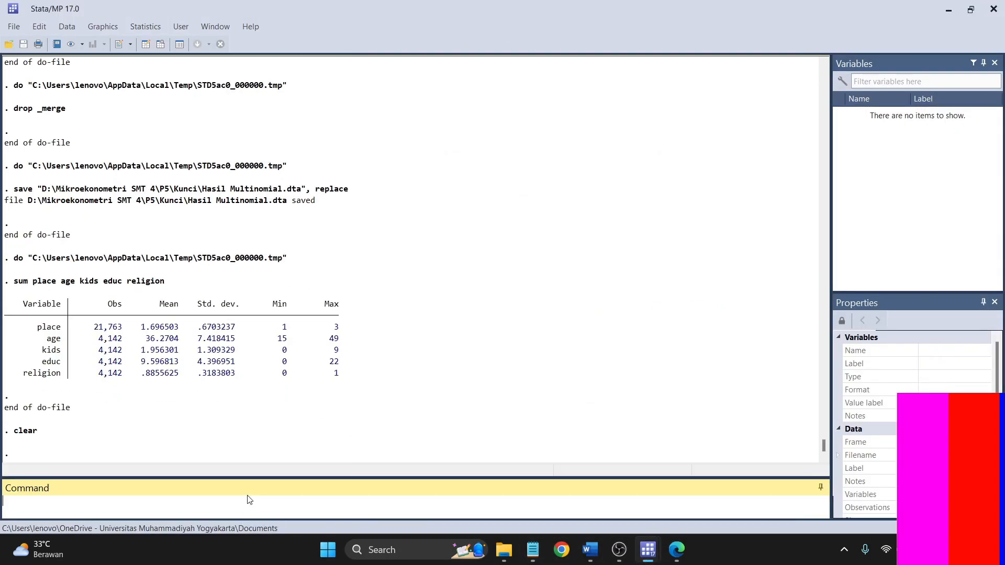
key(ctrl+9)
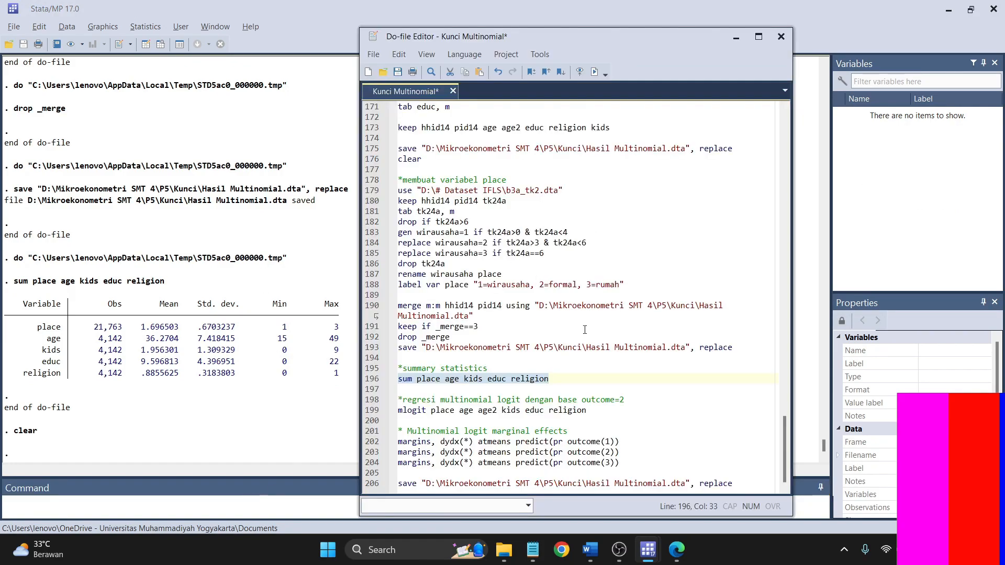
scroll(584, 330, up, 20)
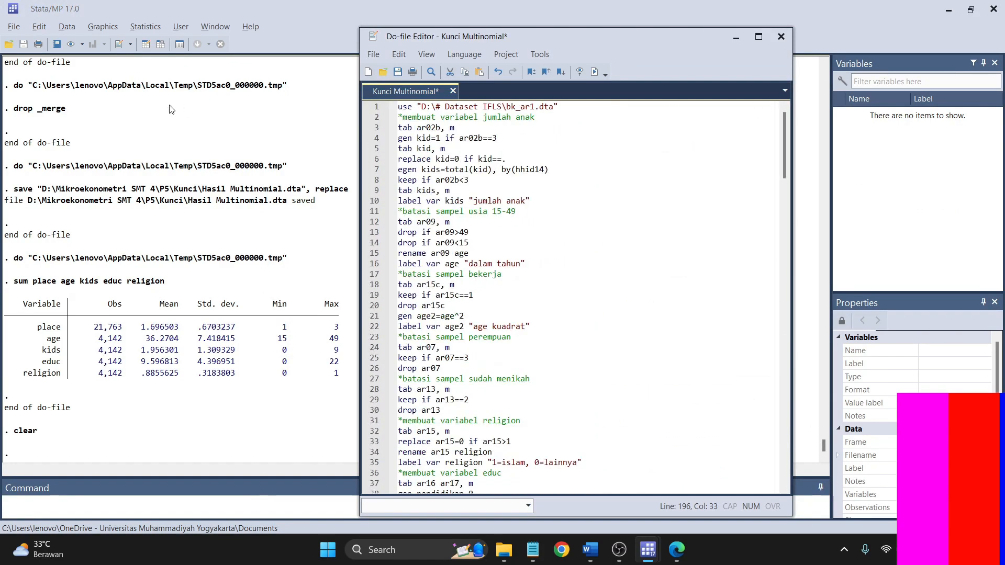
drag(372, 107, 417, 410)
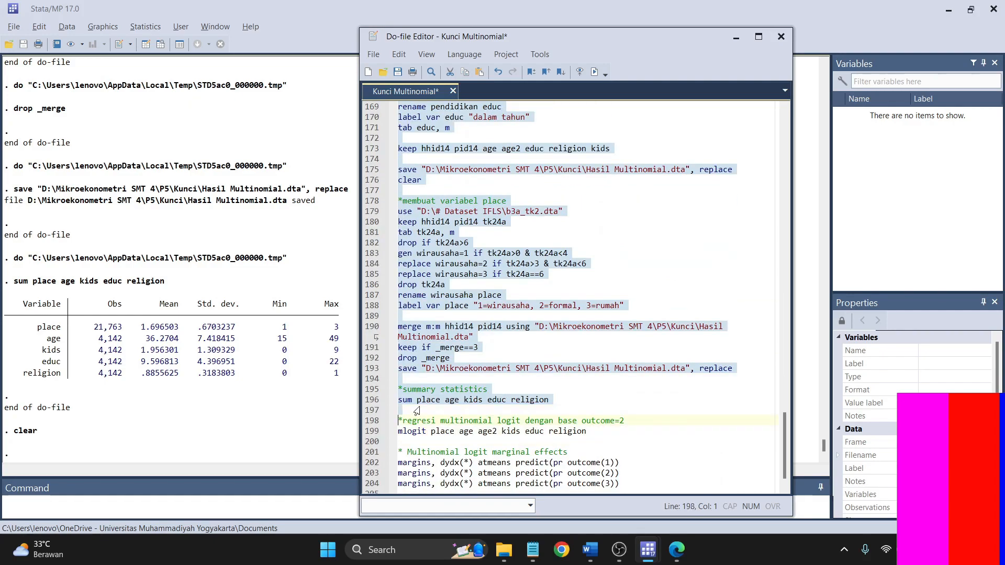
click(594, 72)
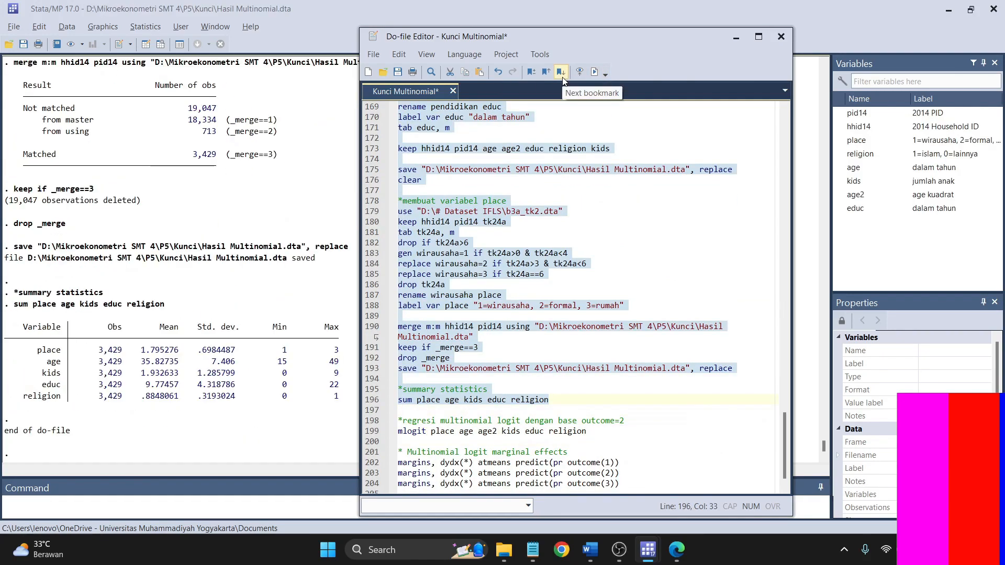
Place the Word answer key beside the Stata results and compare its question 2 table and interpretation with the summary statistics.
click(127, 367)
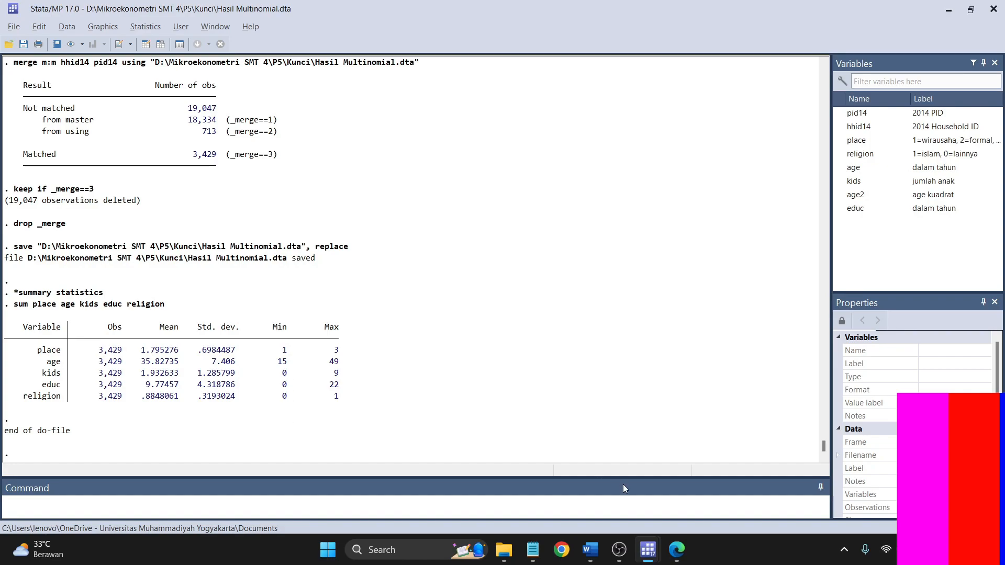
click(648, 549)
click(643, 460)
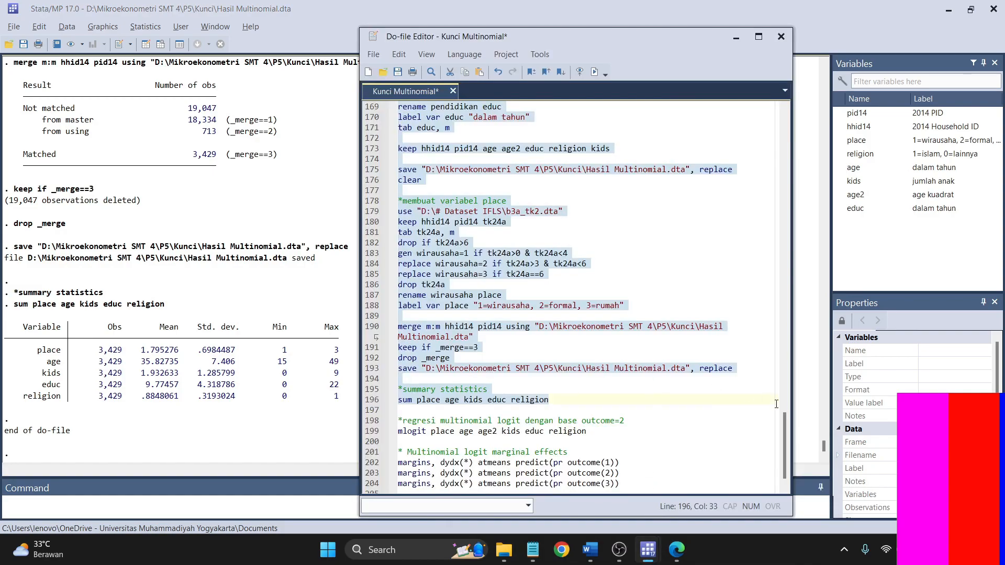
mouse_move(783, 455)
mouse_down()
mouse_move(813, 178)
mouse_move(800, 154)
mouse_move(775, 458)
mouse_up()
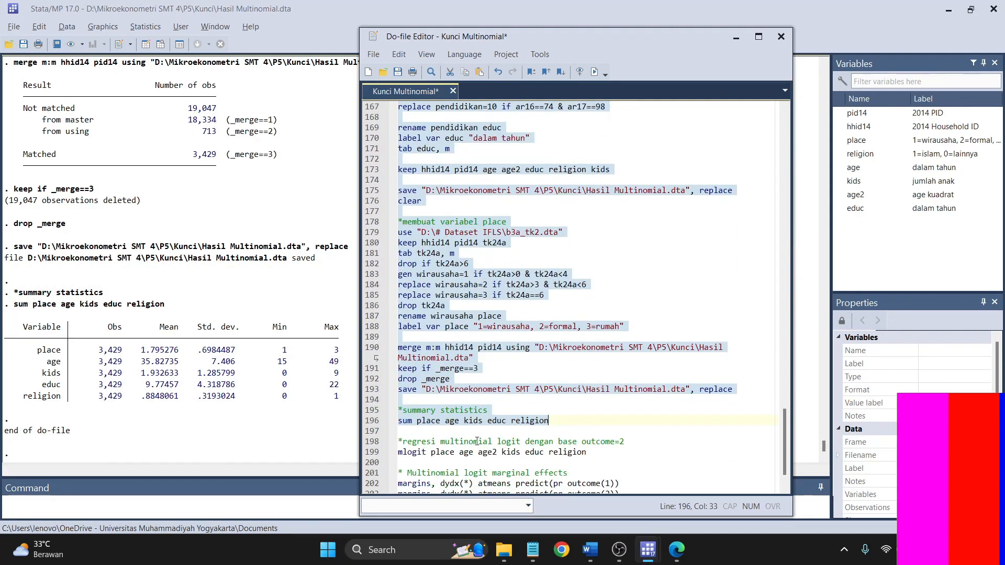
click(279, 400)
mouse_move(604, 544)
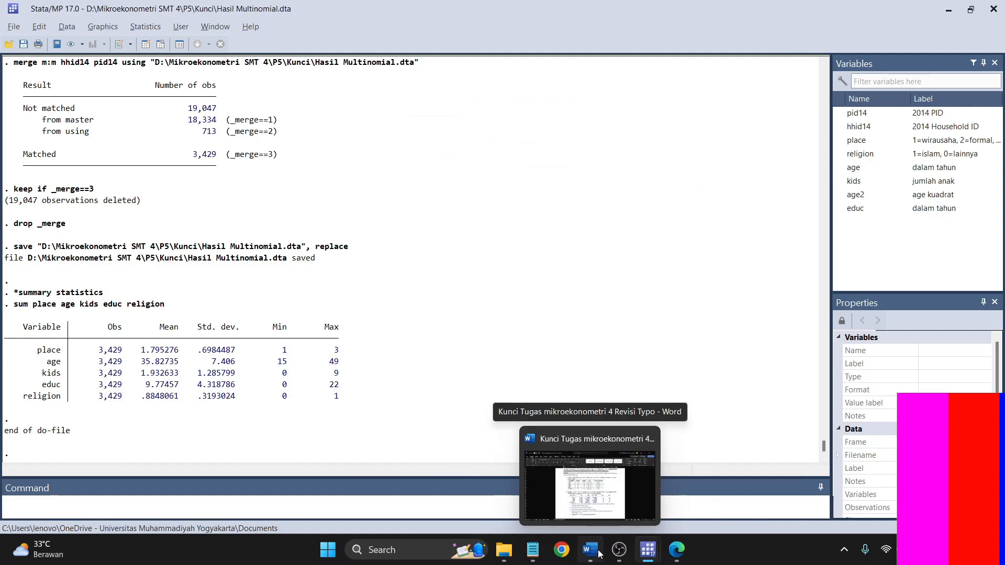
click(592, 549)
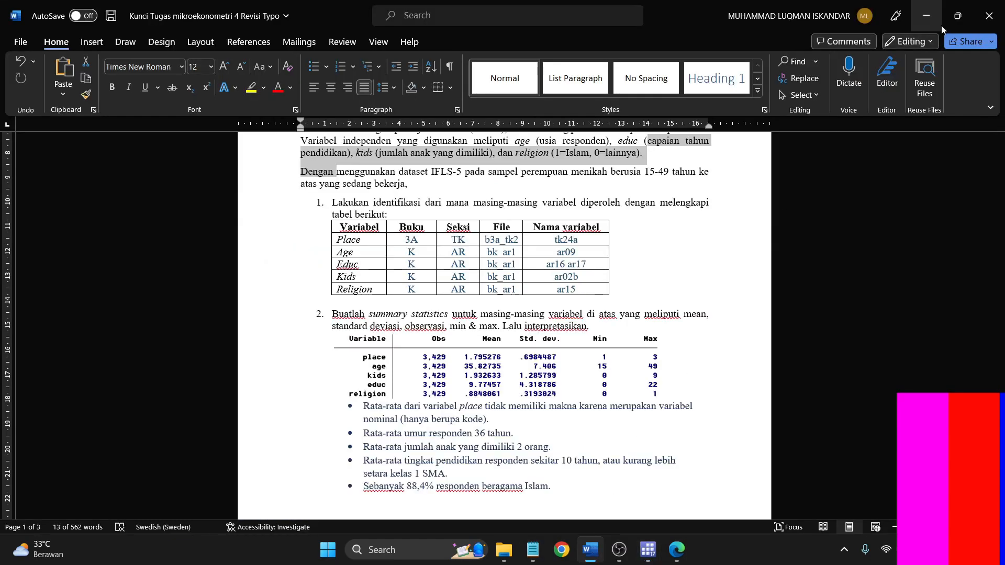
click(956, 13)
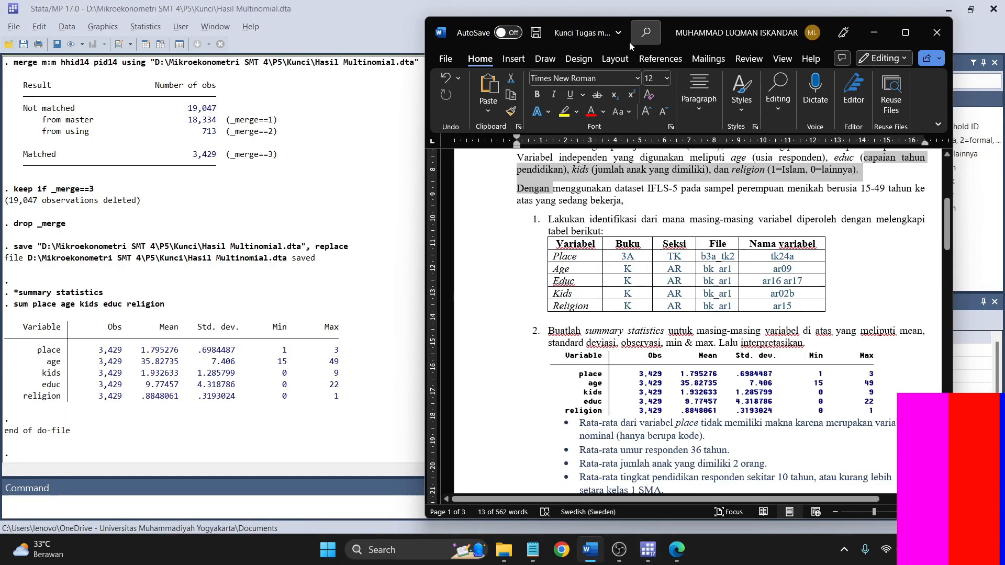
drag(629, 42, 636, 34)
scroll(681, 354, down, 2)
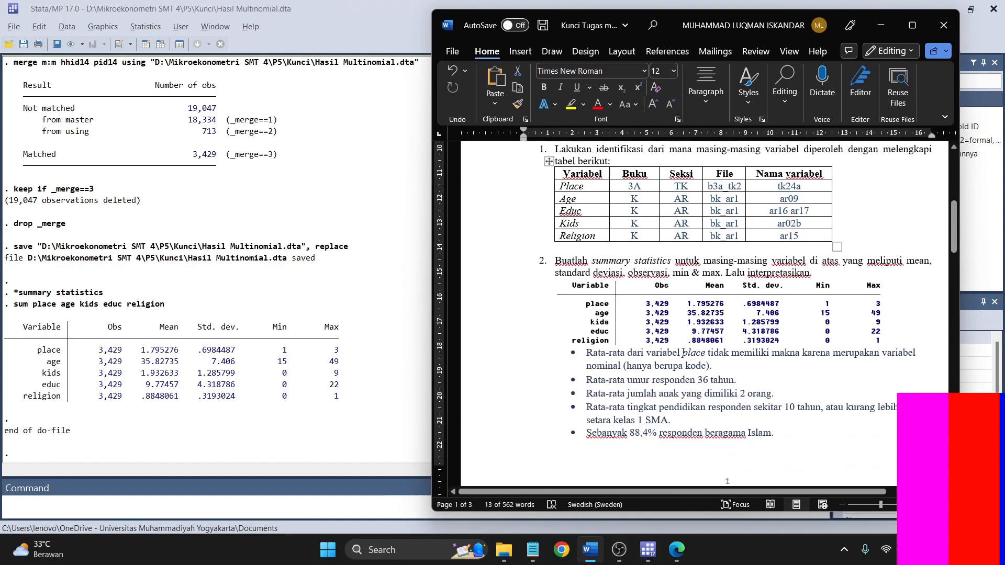
drag(773, 490, 789, 491)
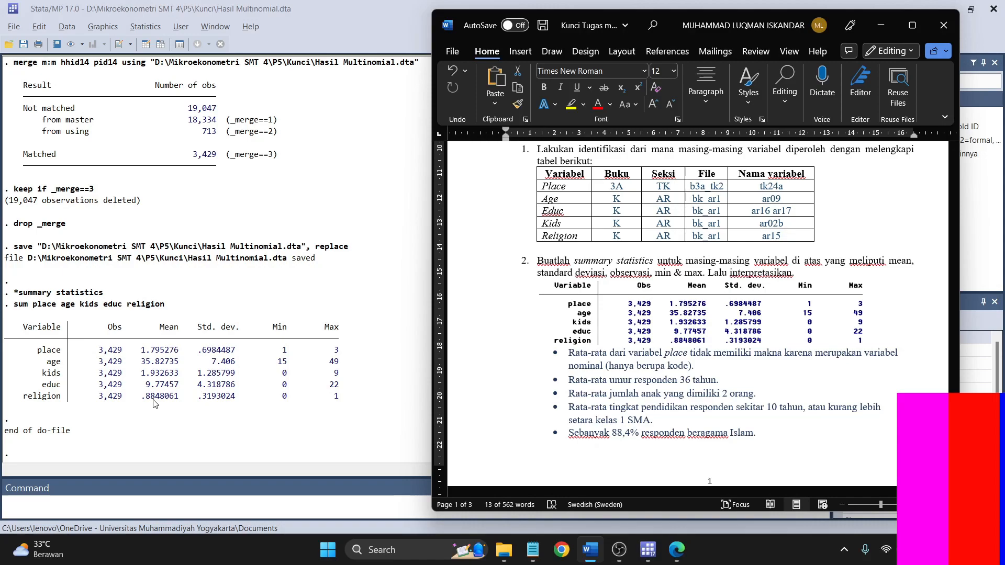
Read question 3 in the Word answer key about the multinomial logit regression and its outreg2 marginal effects table.
scroll(769, 320, down, 3)
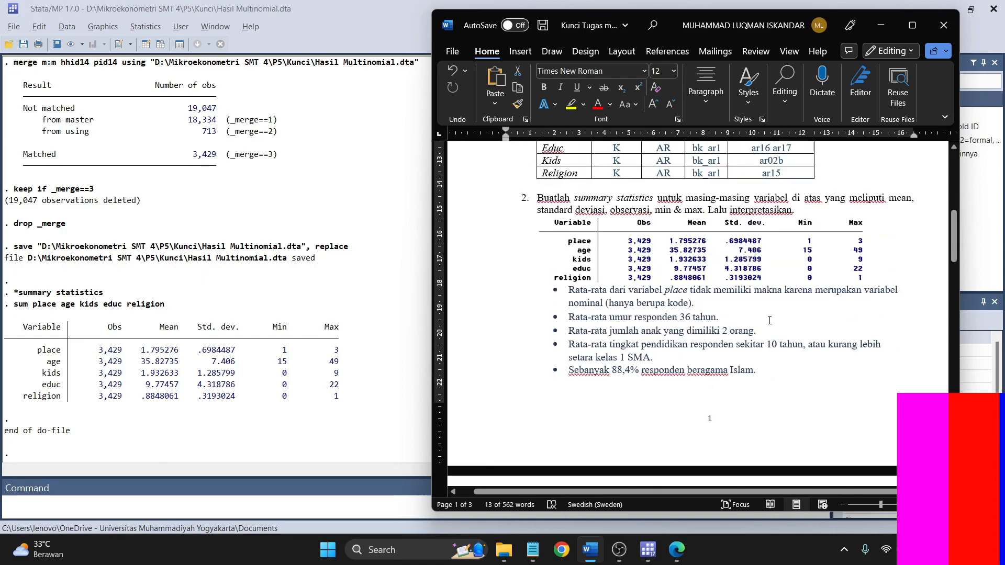
scroll(727, 331, down, 20)
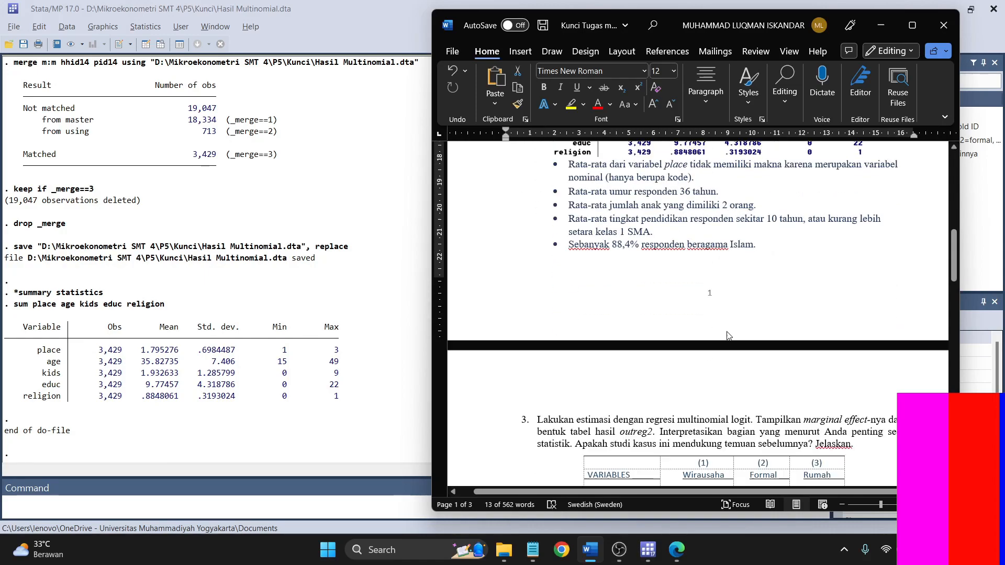
scroll(621, 144, up, 2)
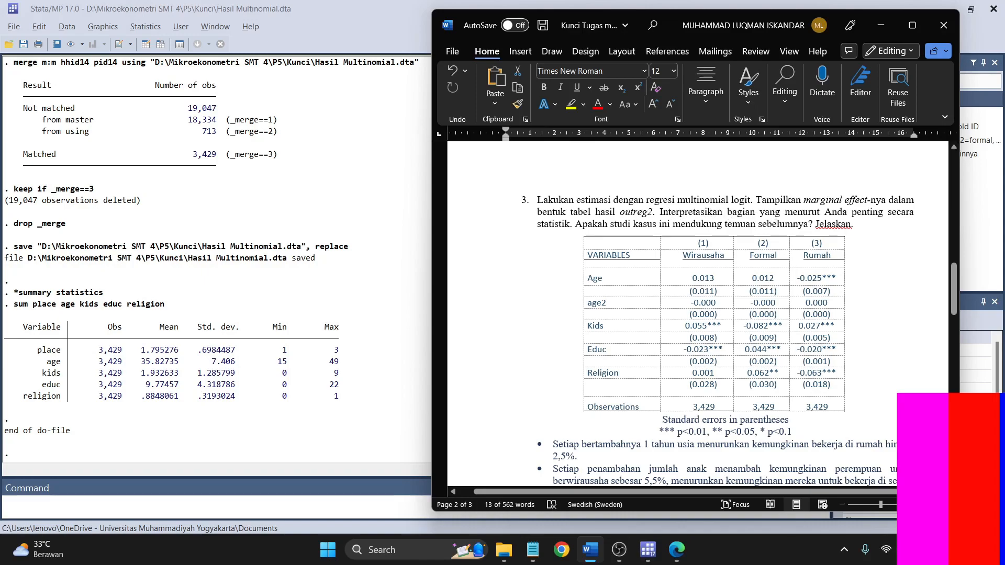
drag(576, 228, 657, 227)
click(628, 226)
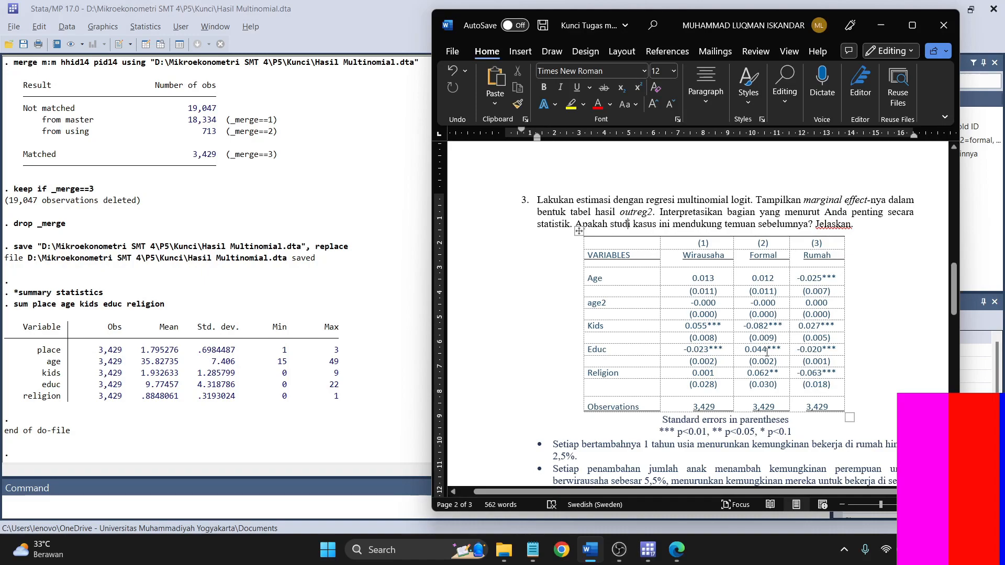
Run line 199 of the do-file to estimate the multinomial logit of place on age, age2, kids, educ and religion.
click(368, 416)
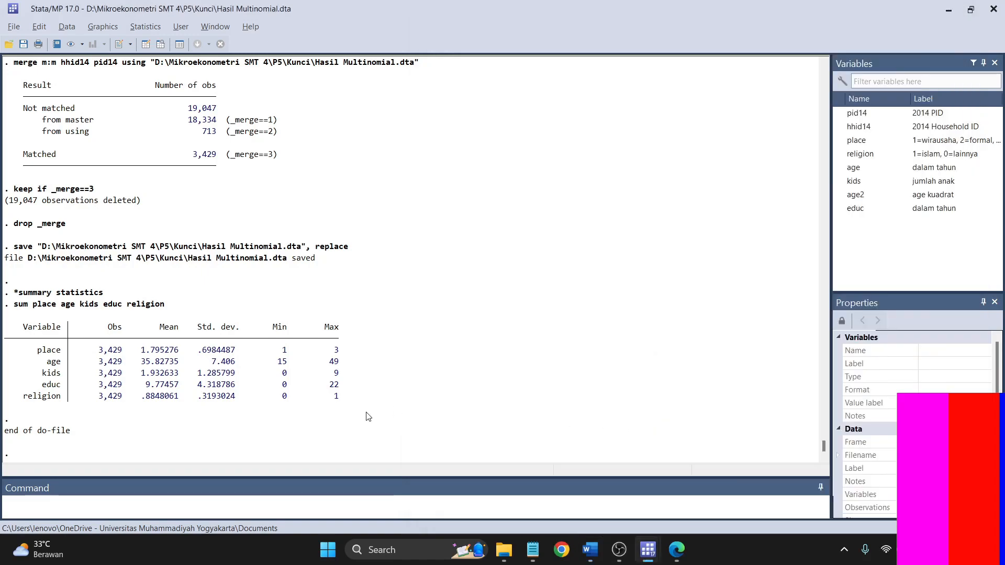
mouse_move(648, 549)
click(658, 506)
scroll(576, 314, down, 2)
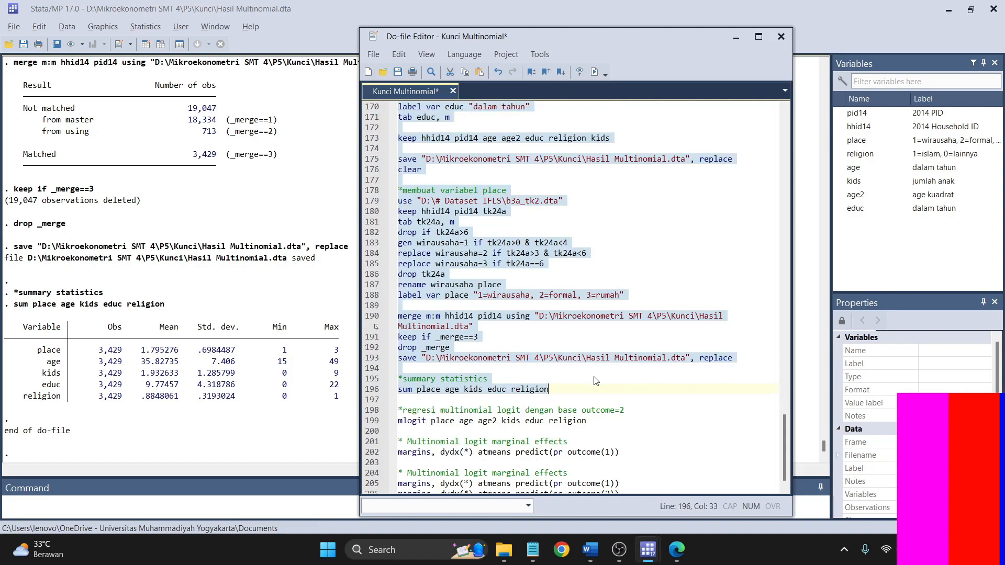
click(369, 412)
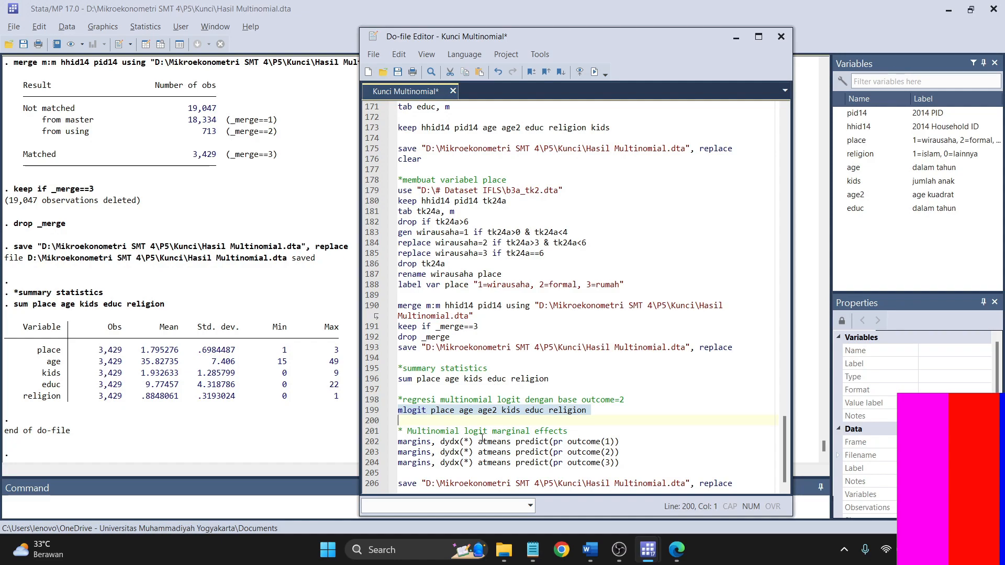
click(434, 409)
drag(430, 410, 449, 414)
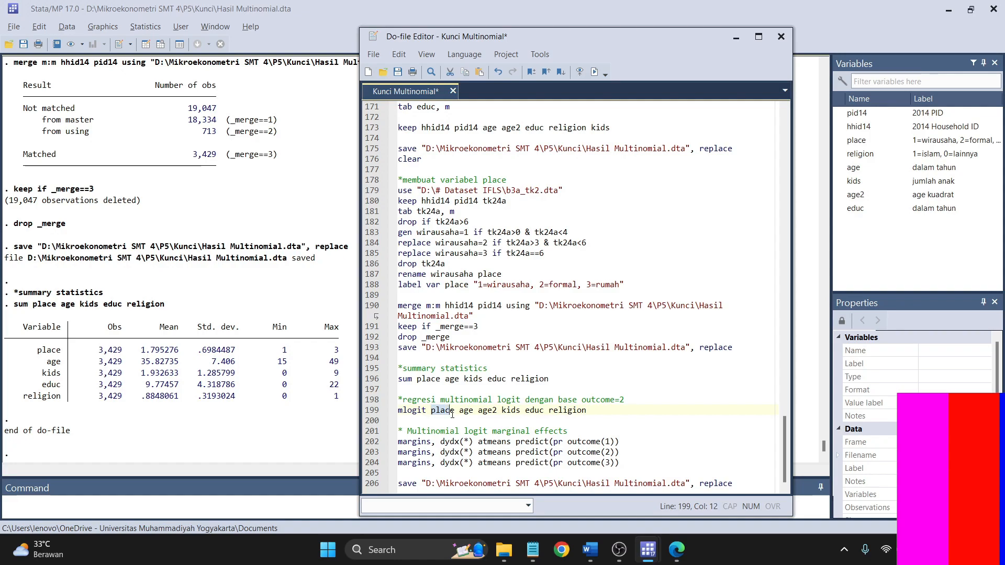
drag(452, 414, 594, 407)
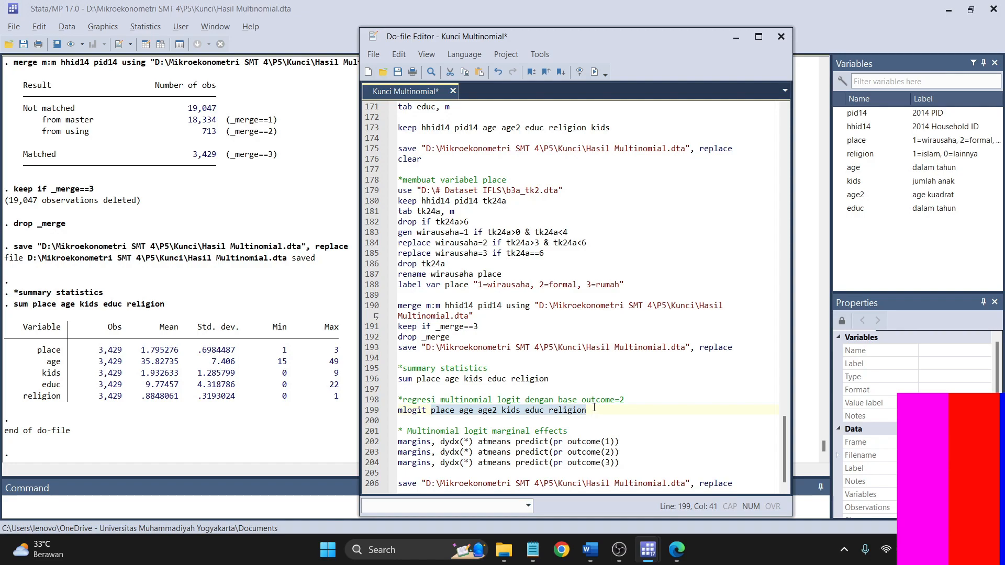
click(373, 411)
click(594, 73)
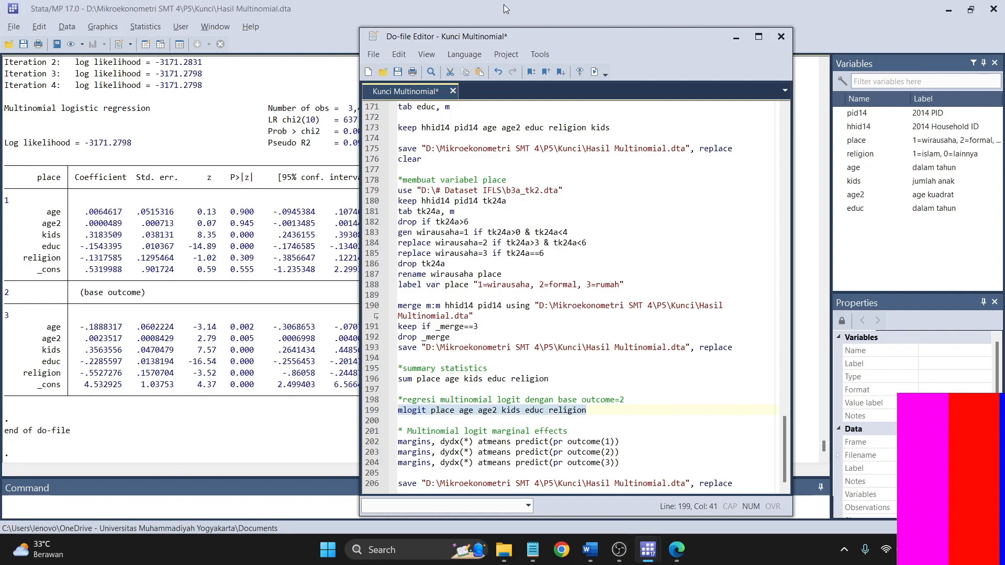
Move the do-file window clear of the regression output and select the question 3 marginal effects table in the Word answer key.
drag(543, 38, 598, 30)
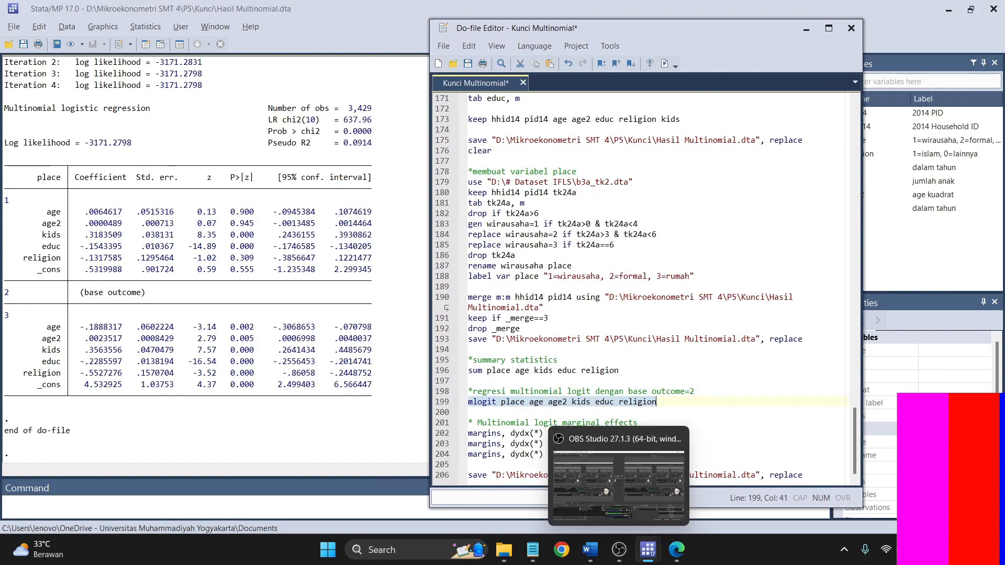
click(590, 550)
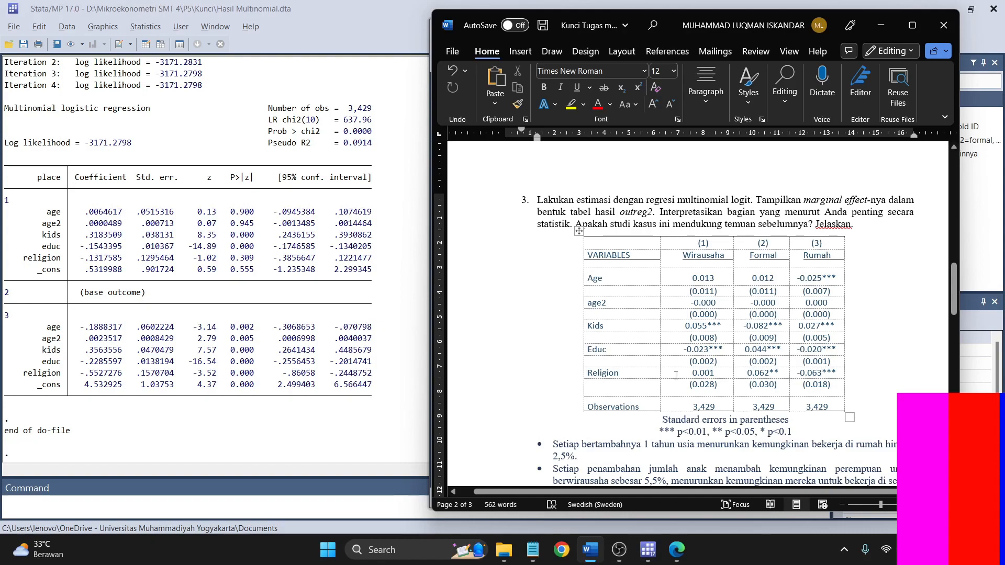
click(578, 231)
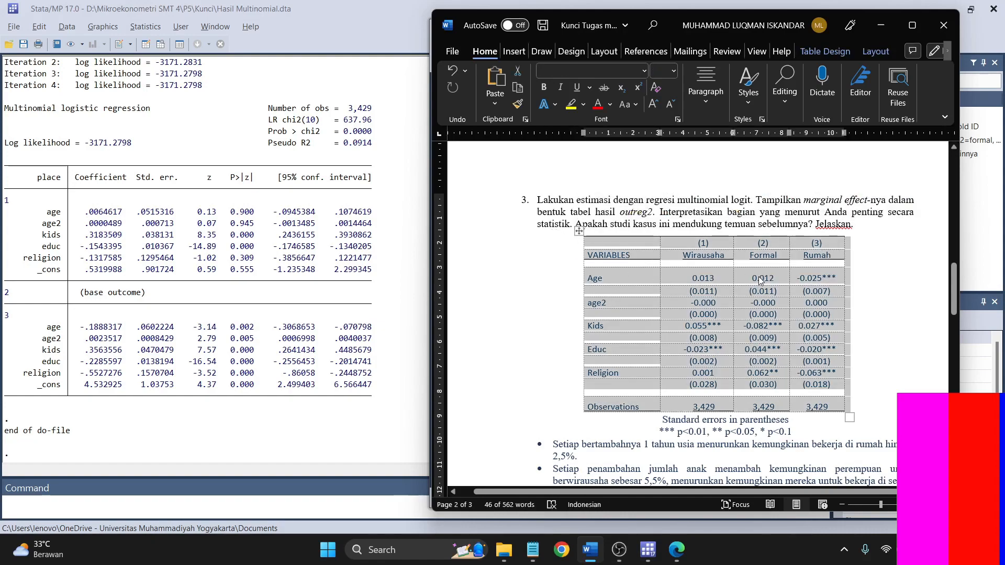
Run line 202 of the do-file for outcome 1's marginal effects at means and compare them with the Word answer key's table.
click(648, 549)
click(660, 503)
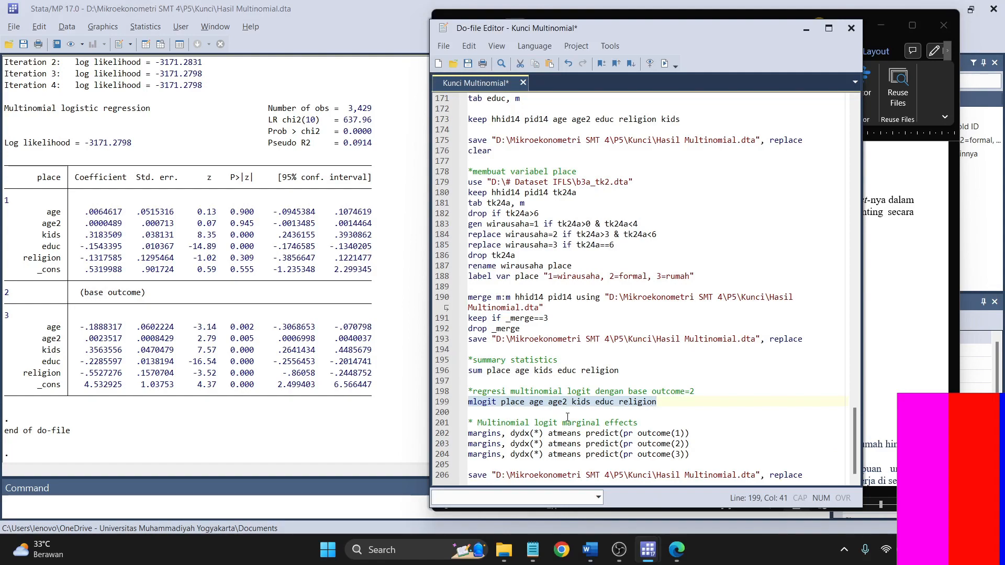
click(641, 433)
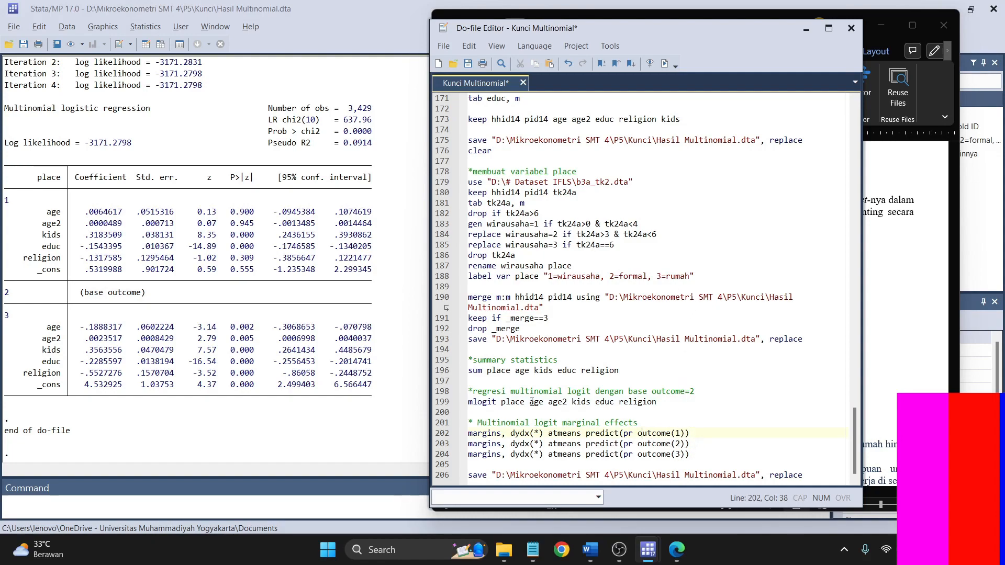
click(445, 433)
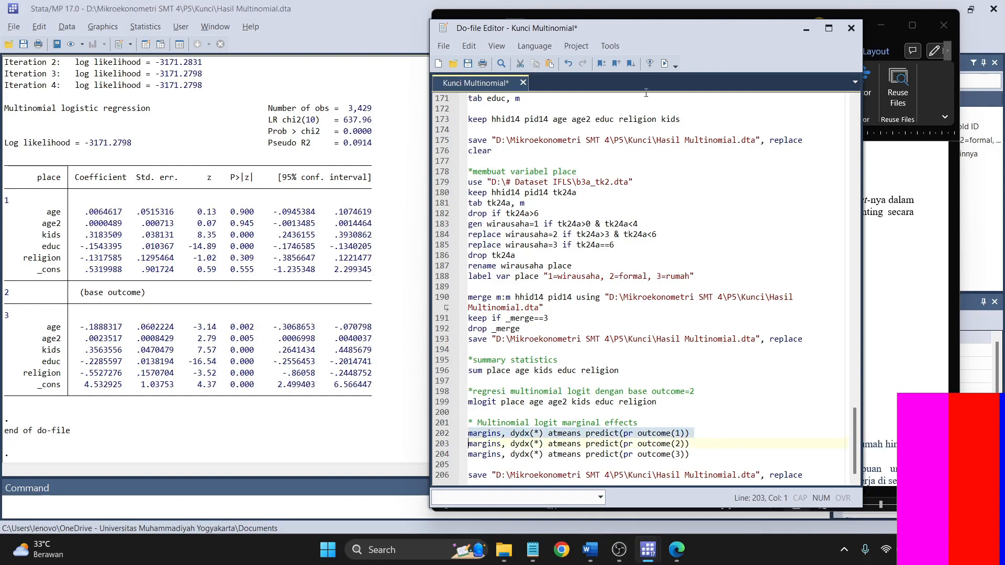
click(664, 63)
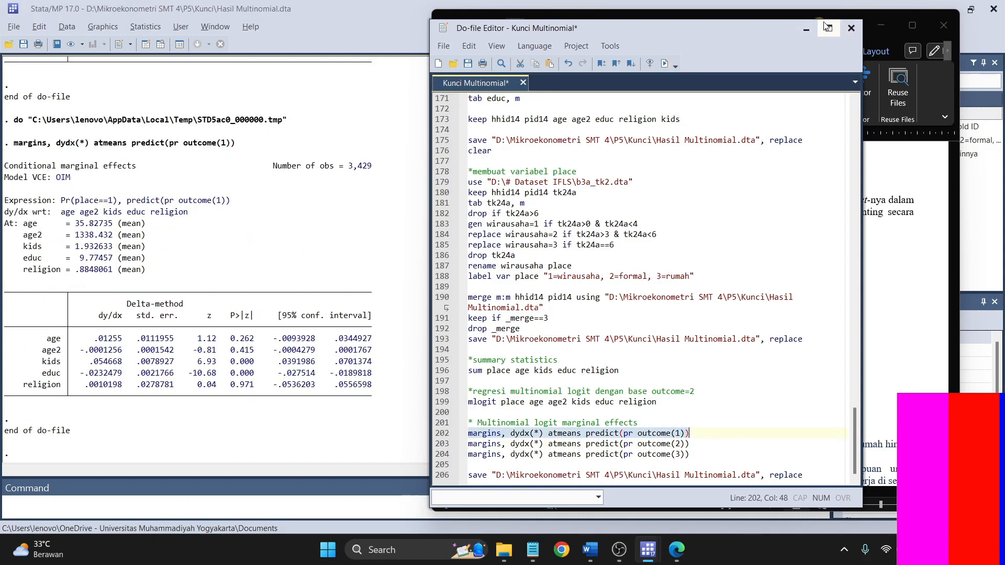
click(805, 29)
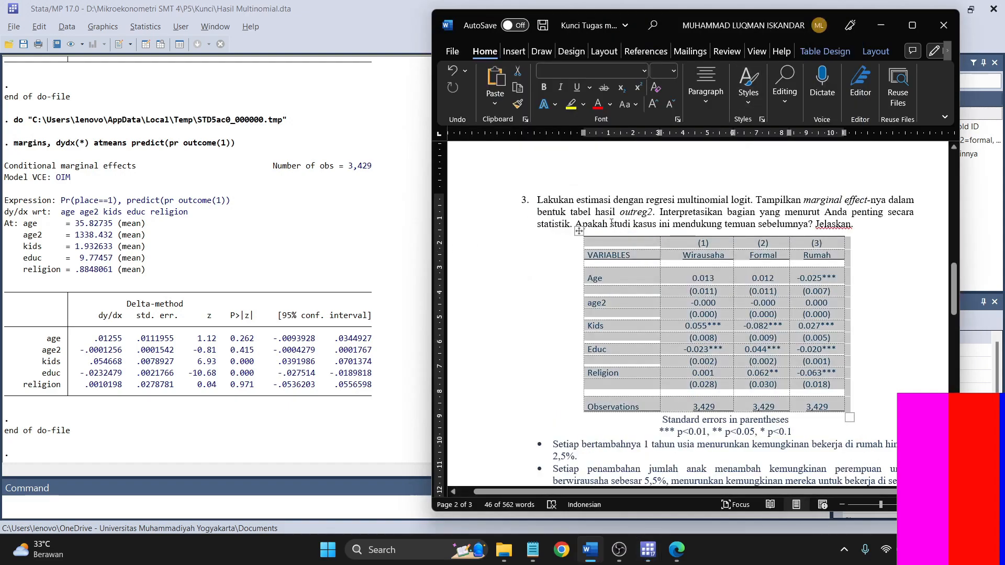
click(681, 225)
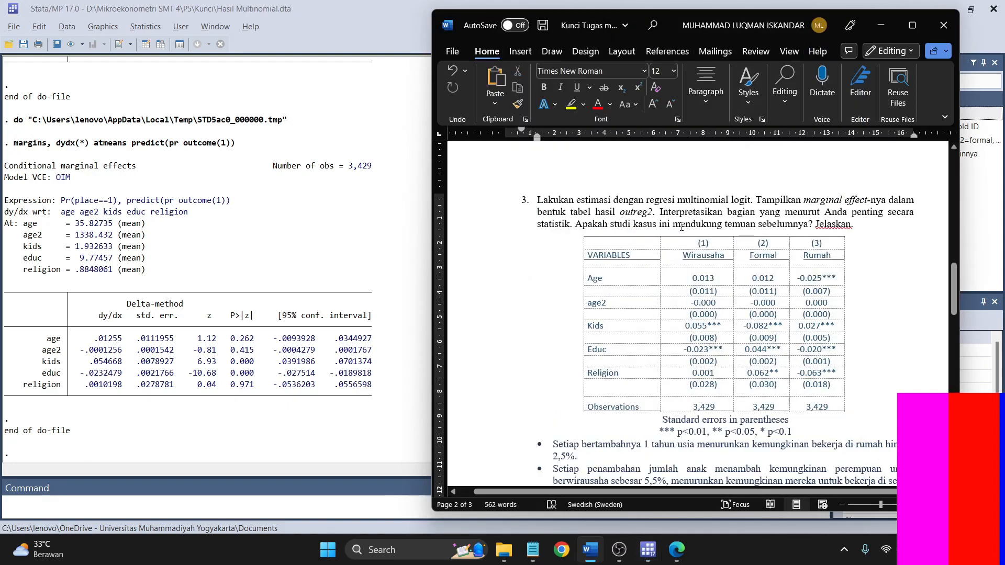